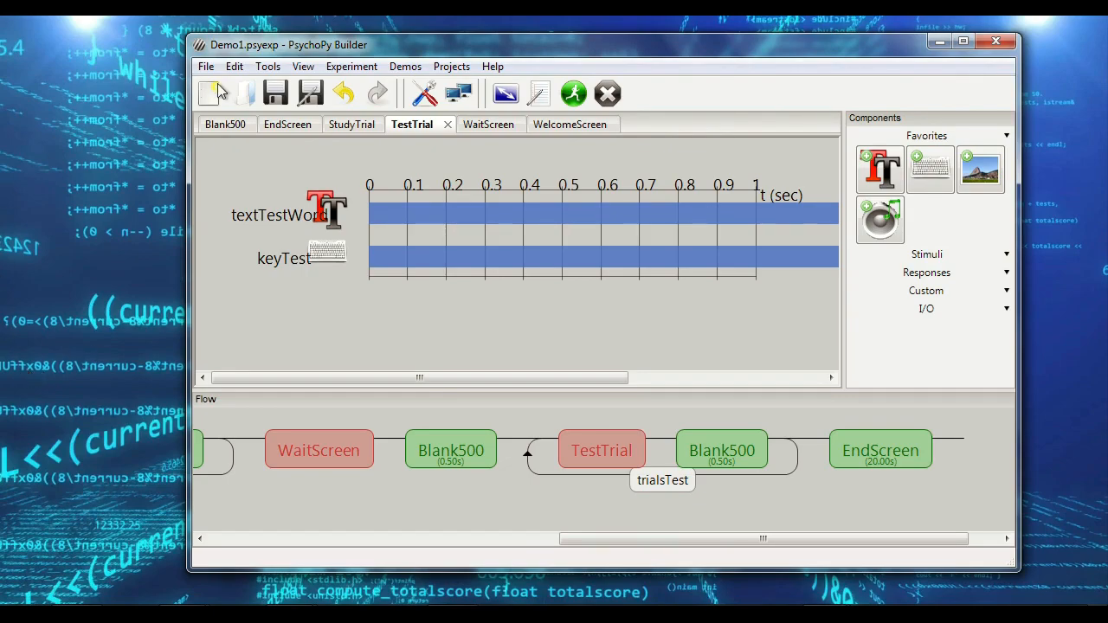
Step: Save a copy of the Demo1 experiment under the file name Demo2
left_click_drag(445, 51, 499, 43)
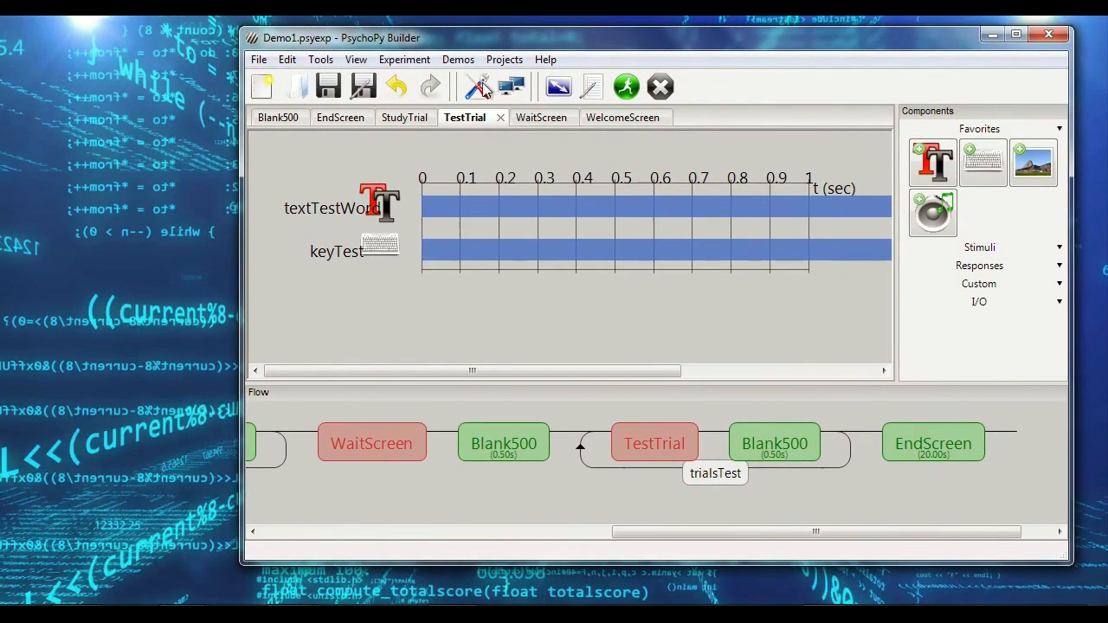
left_click_drag(751, 536, 395, 507)
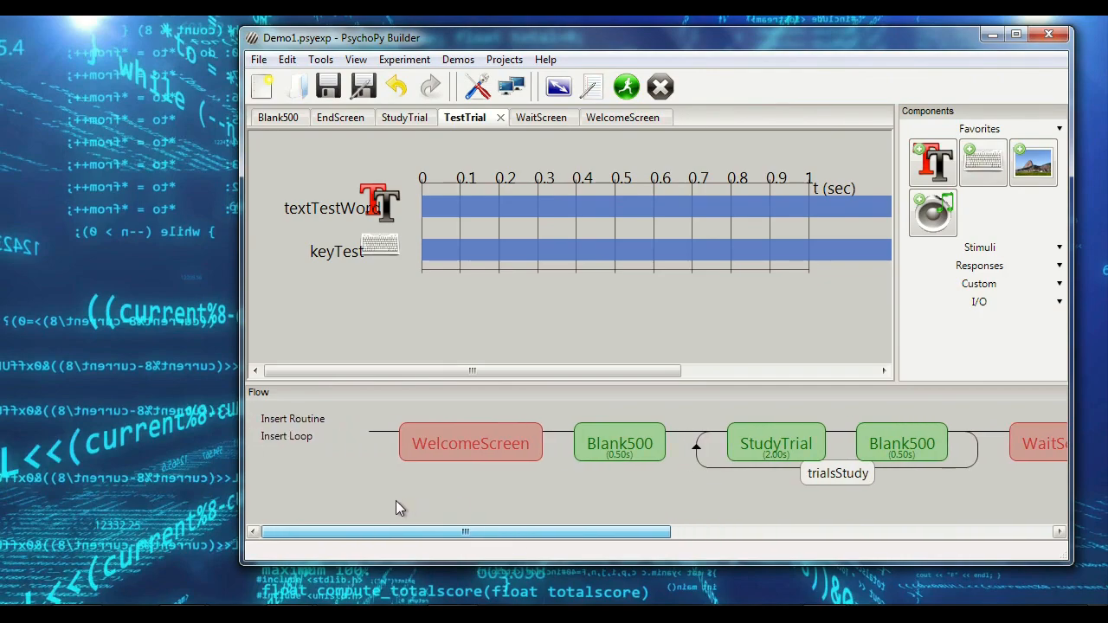
left_click(259, 60)
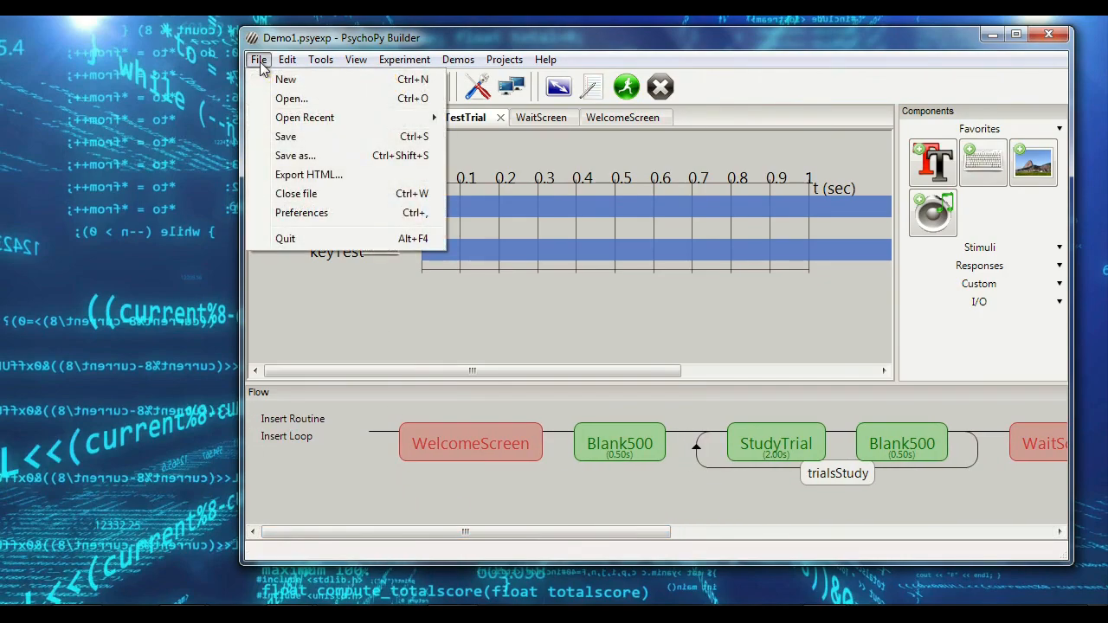
left_click(301, 158)
type("Demo2")
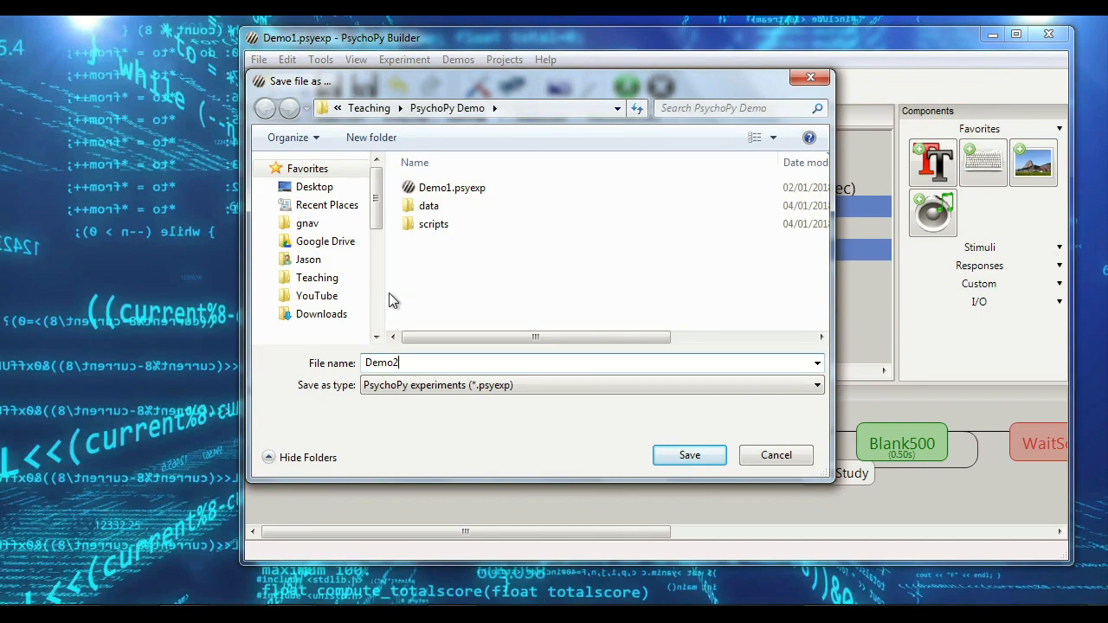
key("Return")
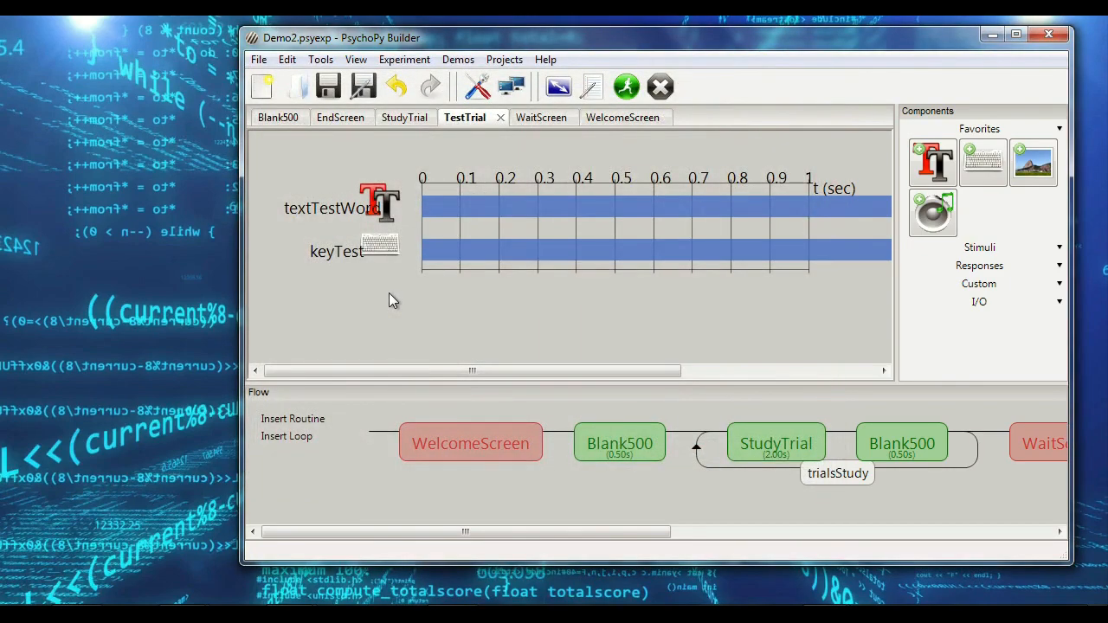
Step: Review the trialsStudy loop properties against the WordItem and WordColor entries in the word_stimuli spreadsheet, leaving the loop settings untouched
mouse_move(502, 531)
left_mouse_down()
mouse_move(560, 536)
mouse_move(503, 532)
left_mouse_up()
left_click_drag(632, 528, 698, 532)
left_click(693, 476)
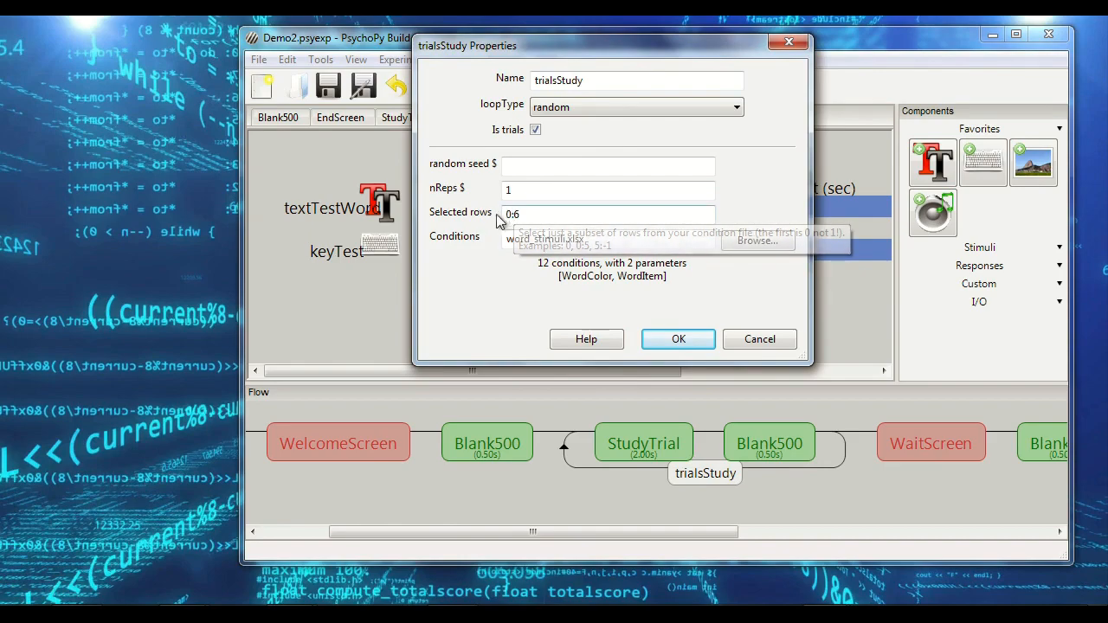
left_click(163, 615)
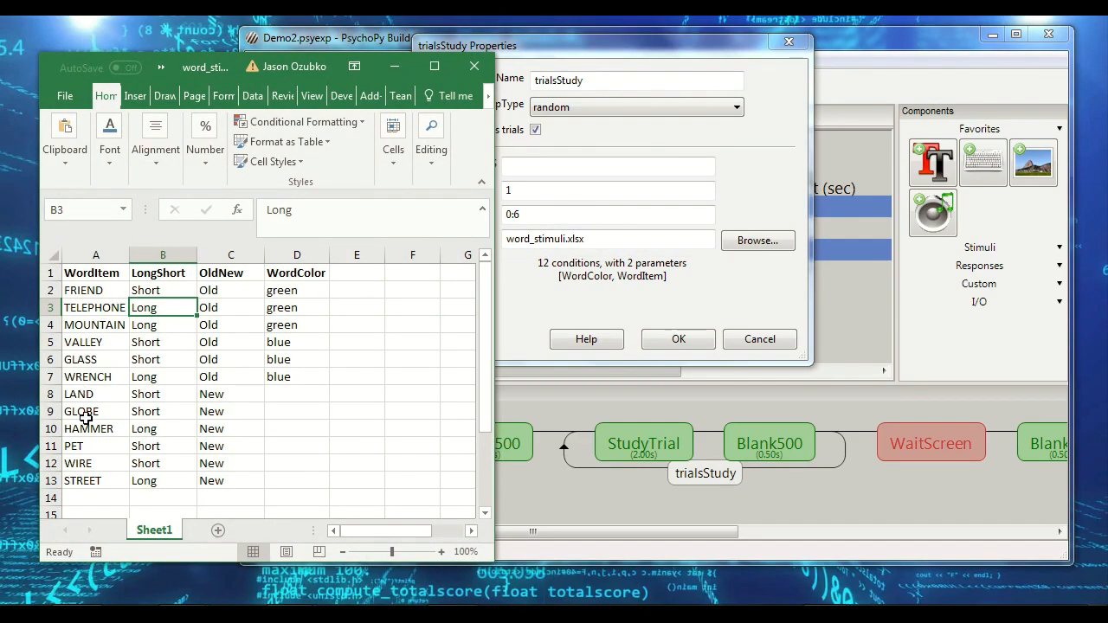
left_click_drag(89, 488, 103, 286)
left_click(627, 46)
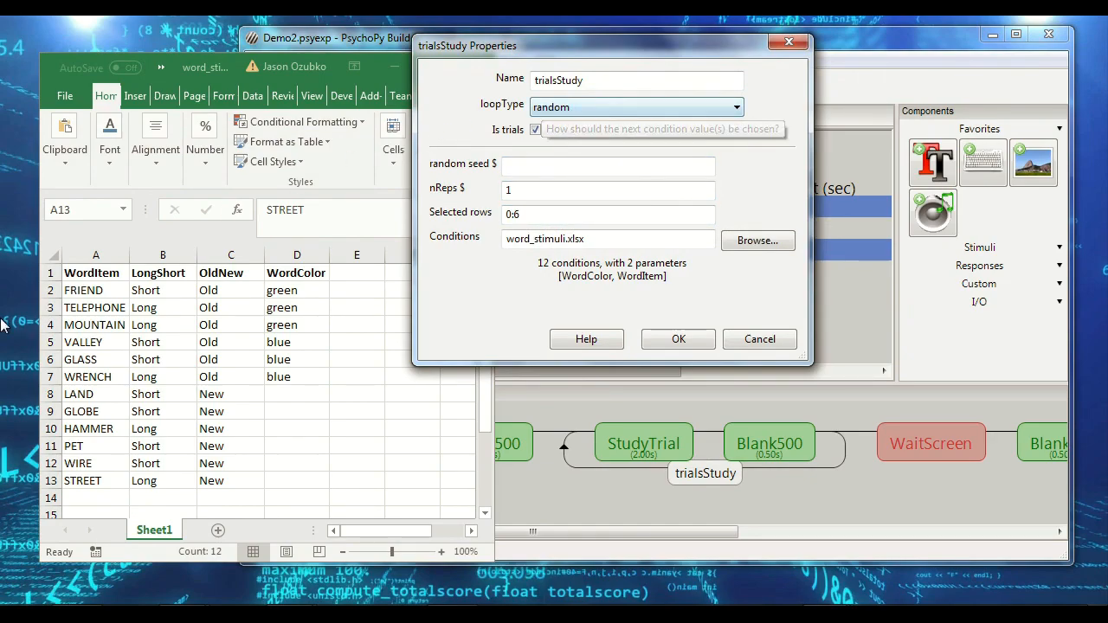
left_click(90, 292)
left_click_drag(90, 292, 95, 376)
left_click_drag(279, 294, 295, 378)
left_click(731, 339)
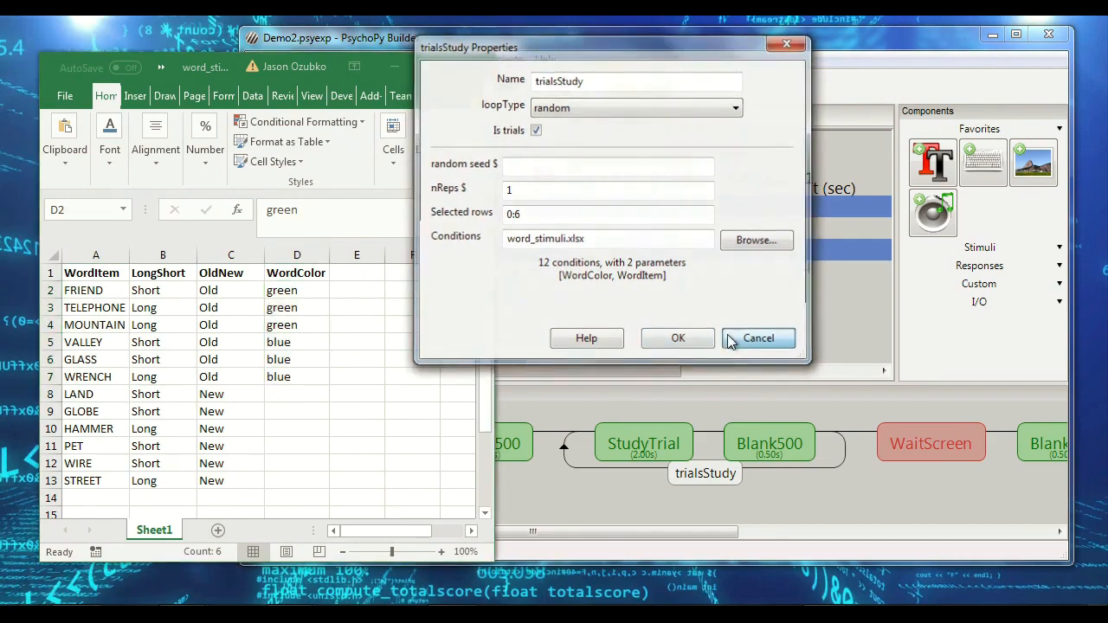
Step: Review the trialsTest loop's condition settings and the keyTest component's allowed keys, closing both without changes
left_click(704, 528)
left_click_drag(801, 549, 982, 550)
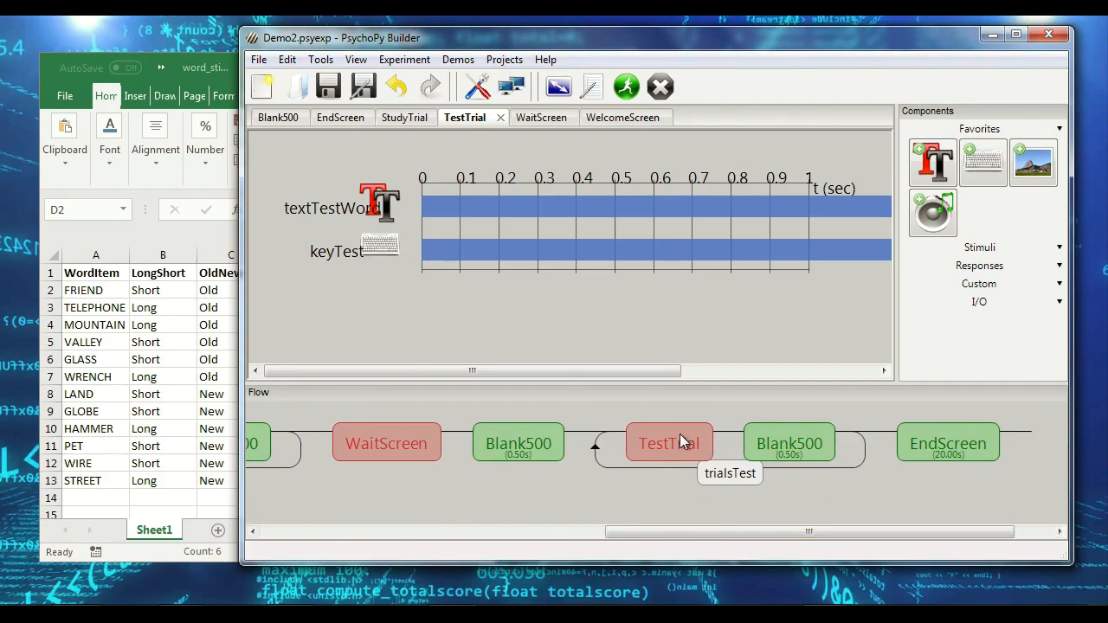
left_click(732, 473)
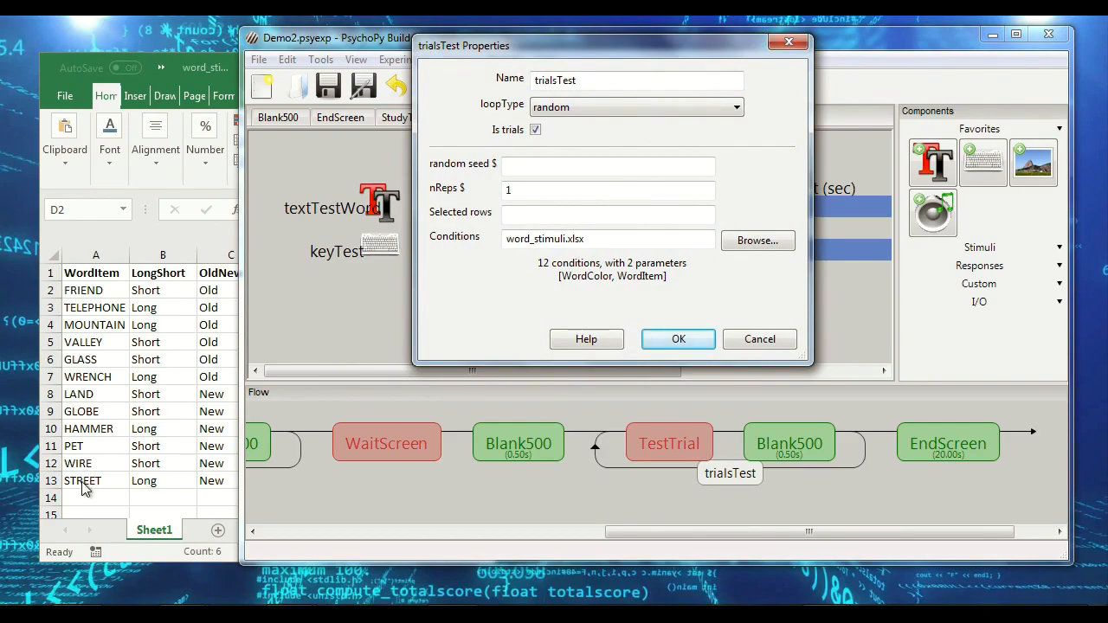
left_click(759, 339)
left_click(378, 252)
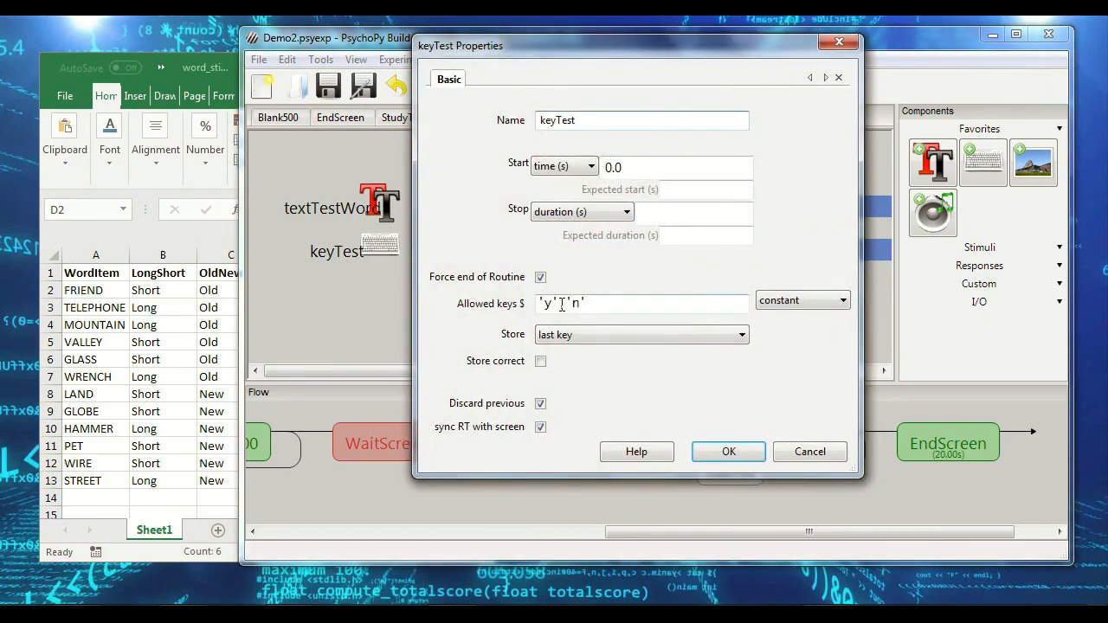
left_click_drag(599, 303, 502, 294)
left_click(812, 448)
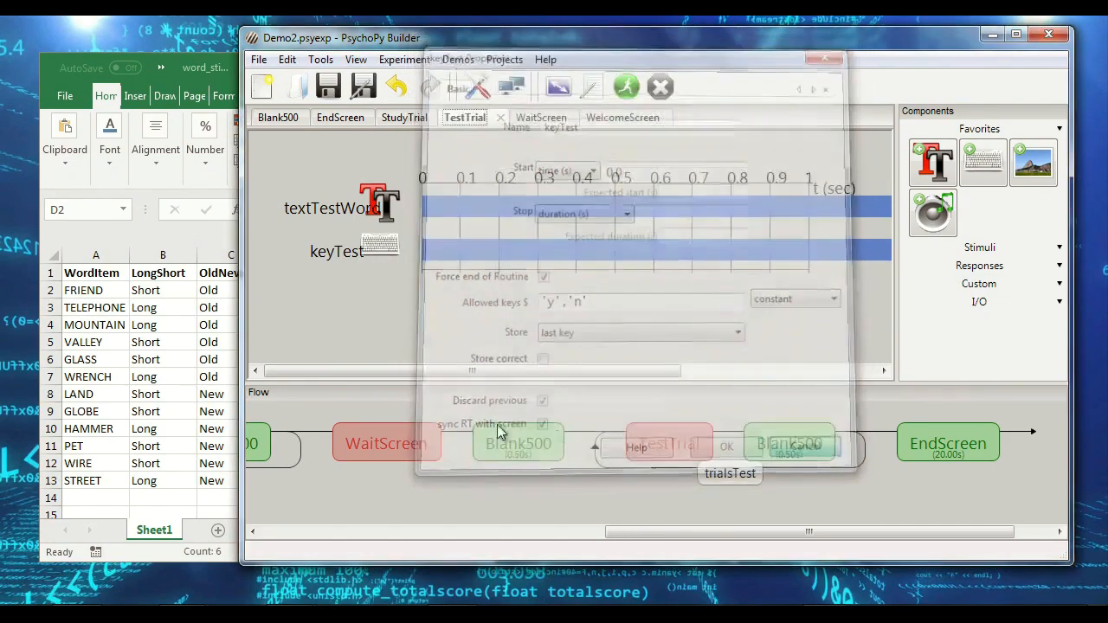
Step: Switch to the word_stimuli spreadsheet and examine its LongShort and OldNew columns, comparing the old and new word rows
left_click(171, 357)
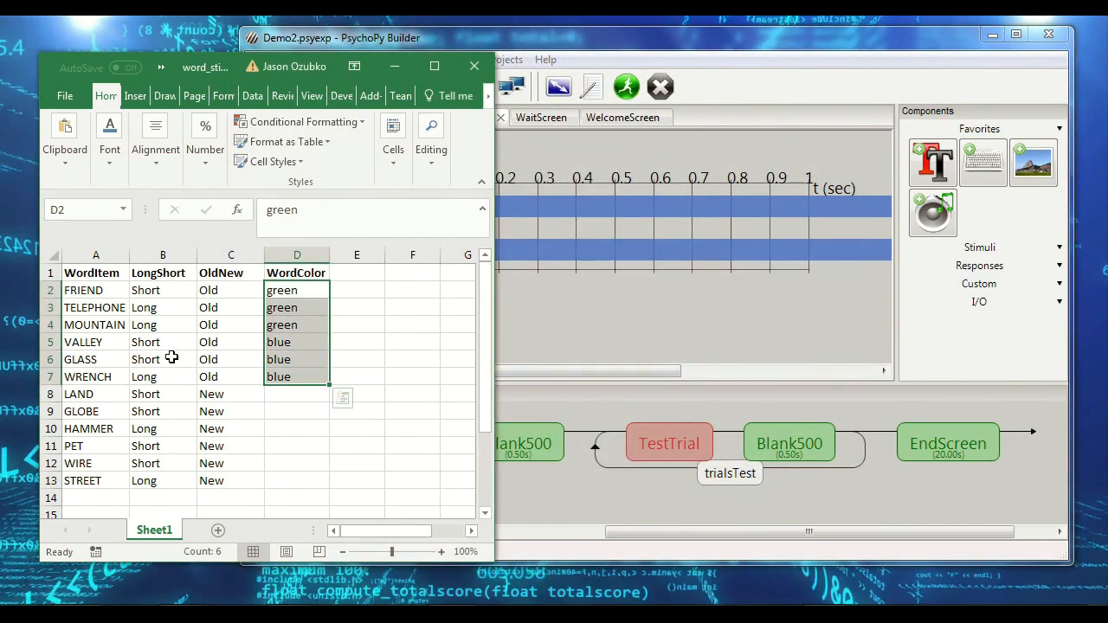
left_click(165, 273)
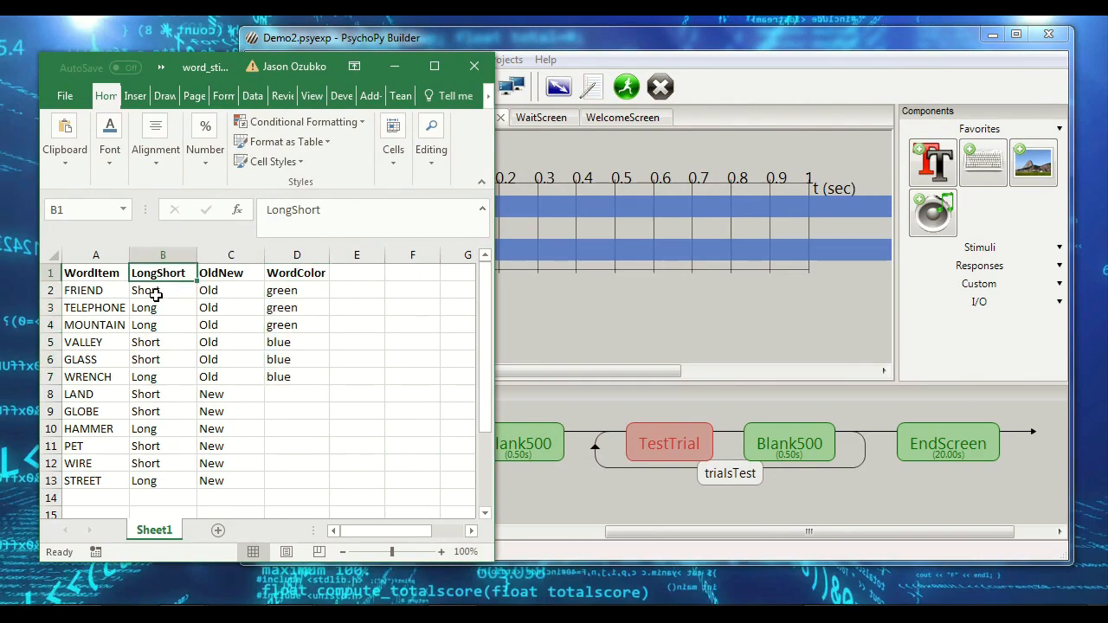
left_click(156, 295)
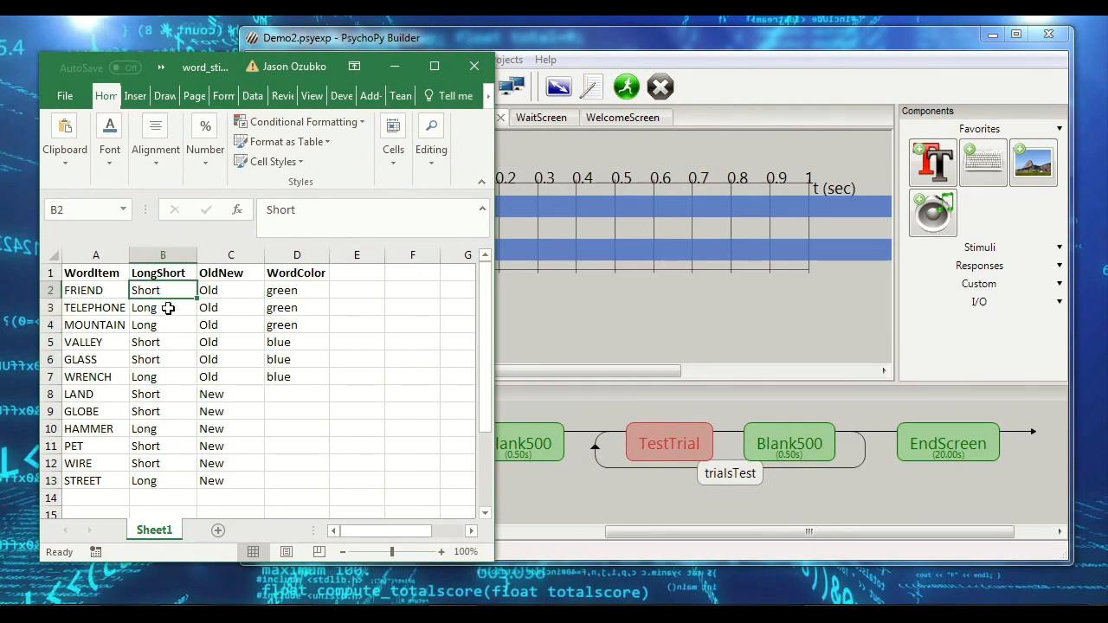
left_click_drag(170, 308, 200, 446)
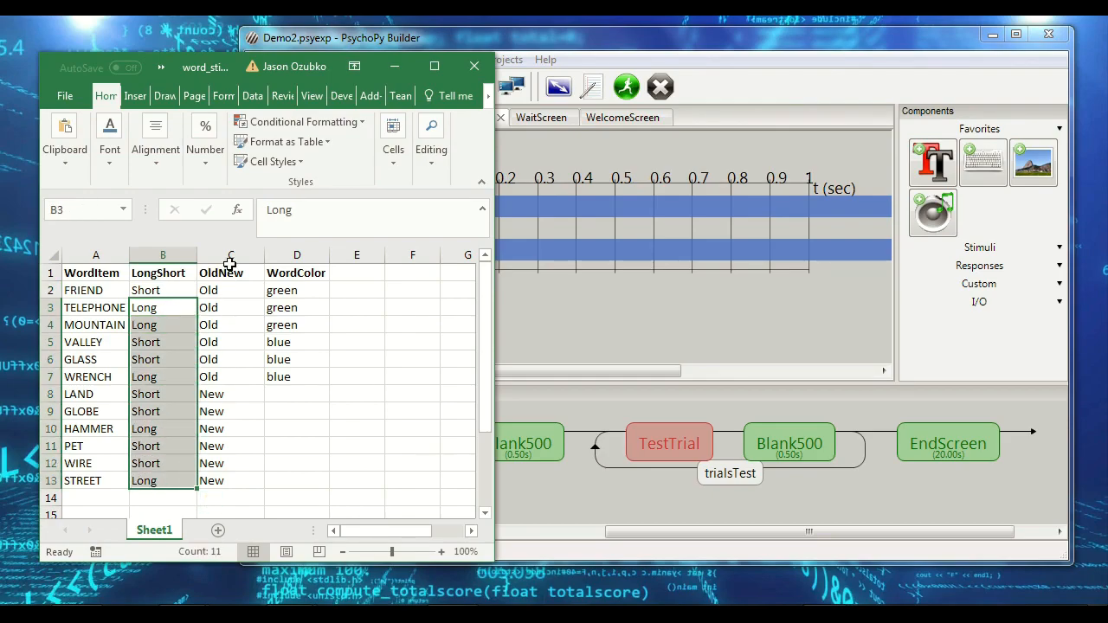
left_click_drag(228, 271, 231, 484)
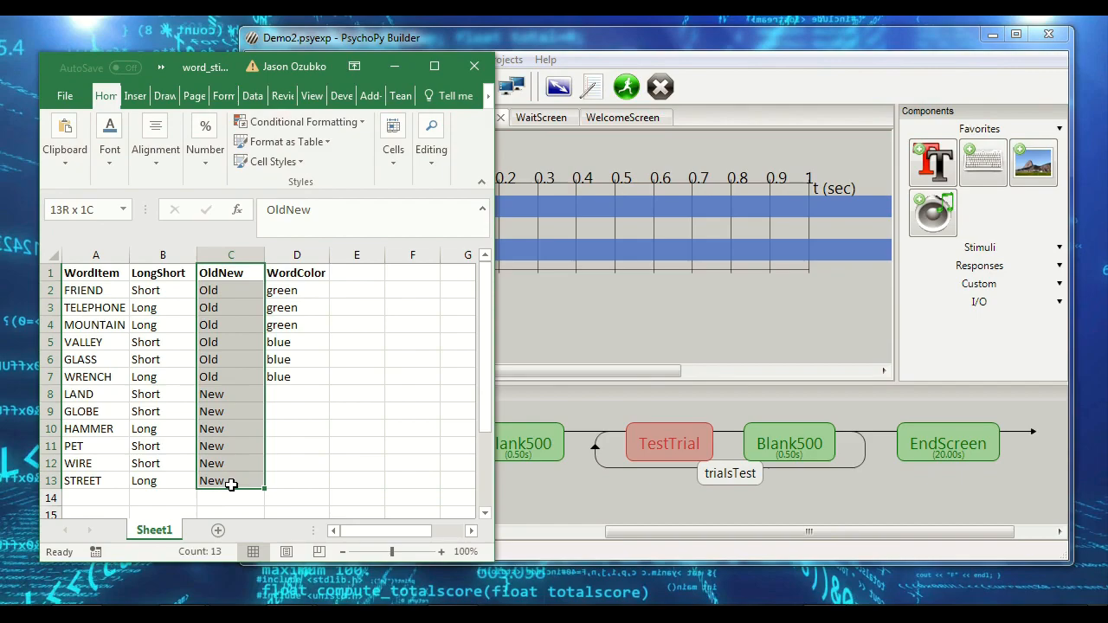
left_click_drag(232, 484, 231, 484)
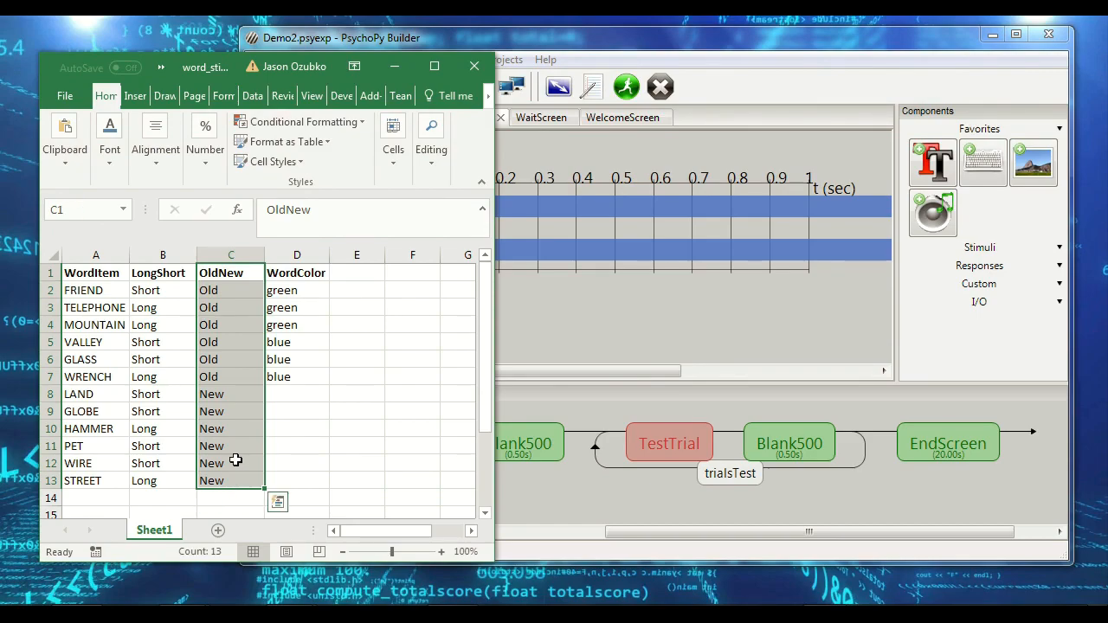
left_click_drag(213, 291, 227, 478)
left_click_drag(230, 290, 231, 384)
left_click_drag(222, 393, 220, 477)
Step: Examine how the LongShort values relate to each word and to the OldNew and WordColor columns
left_click_drag(150, 297, 154, 480)
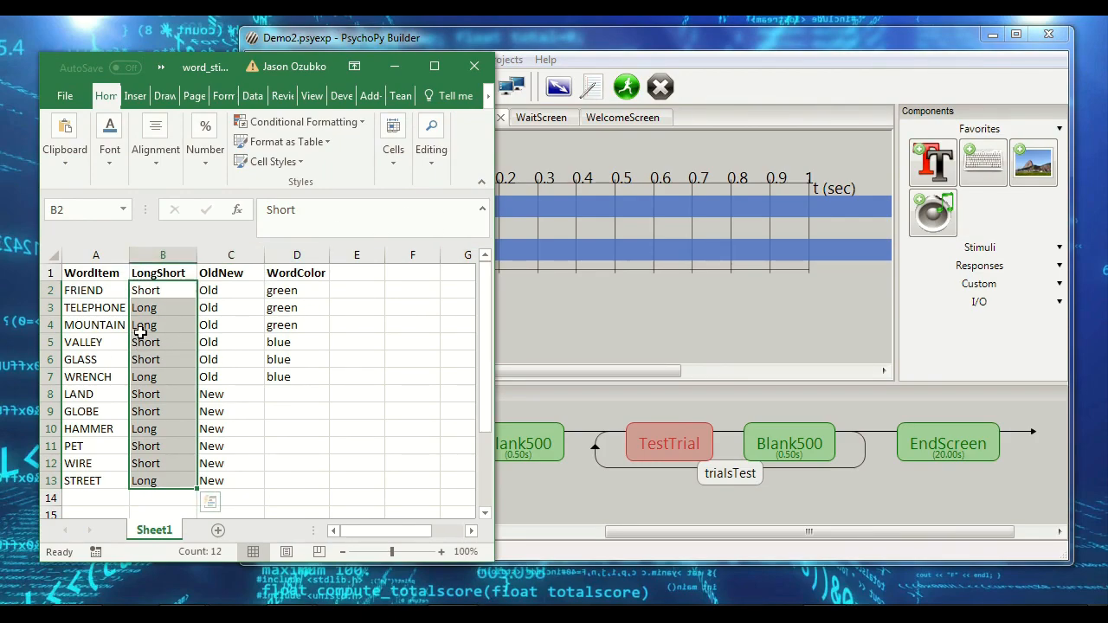
left_click_drag(102, 289, 149, 480)
left_click(174, 288)
left_click_drag(174, 288, 204, 290)
left_click(162, 289)
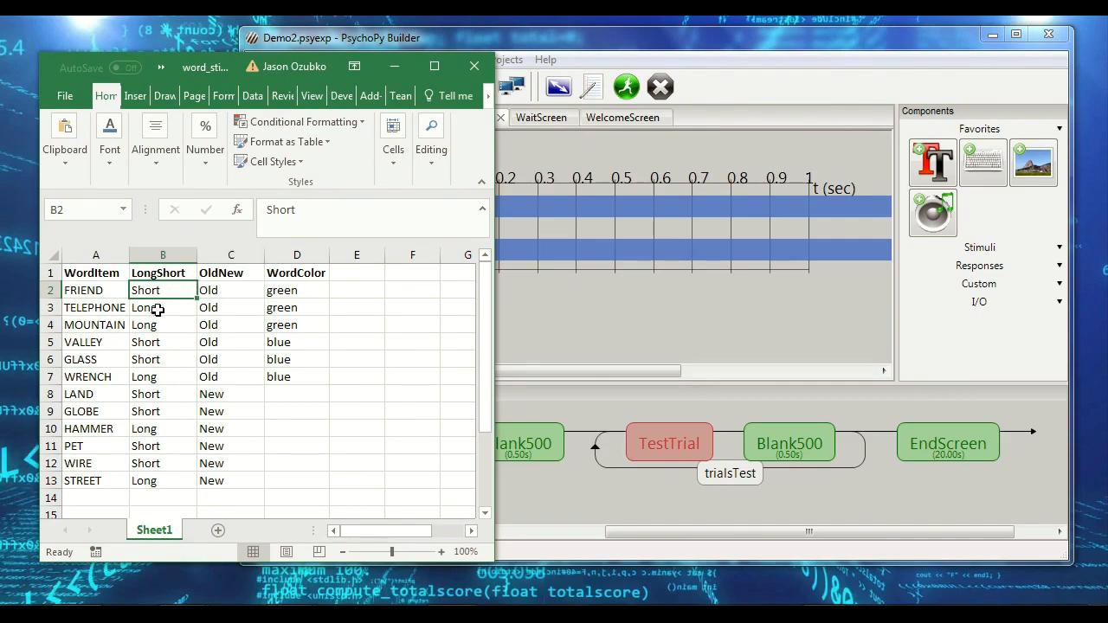
left_click(149, 392)
left_click(153, 412)
left_click(147, 428)
left_click(147, 463)
left_click_drag(147, 480, 142, 281)
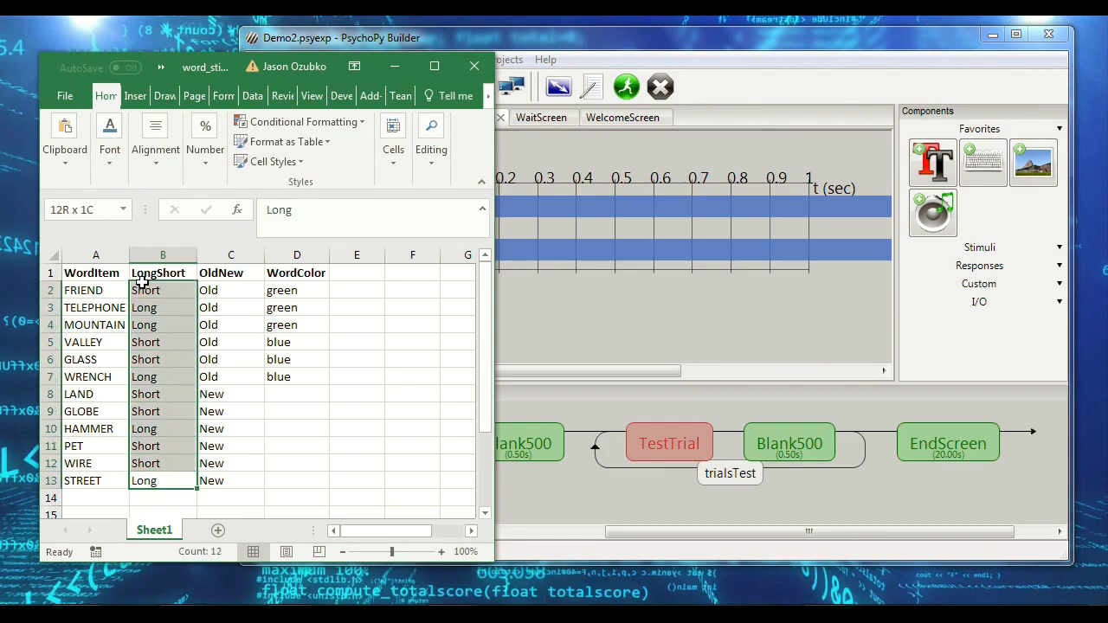
left_click_drag(220, 291, 210, 482)
left_click_drag(286, 291, 145, 286)
left_click(144, 289)
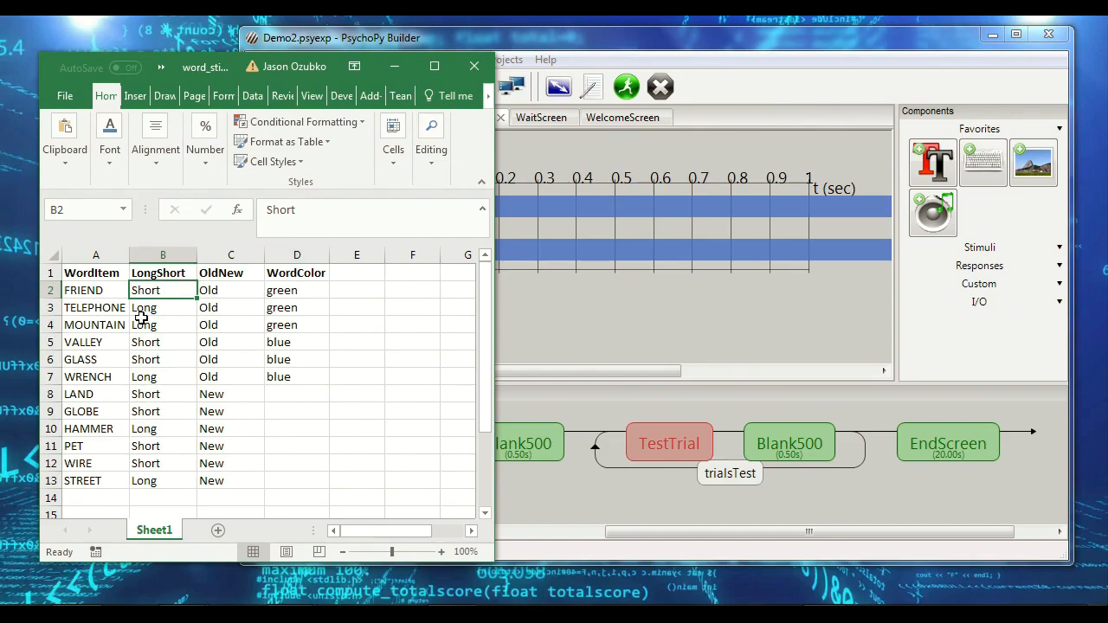
Step: Return to PsychoPy Builder and start adding a Polygon stimulus component to the TestTrial routine
left_click(632, 39)
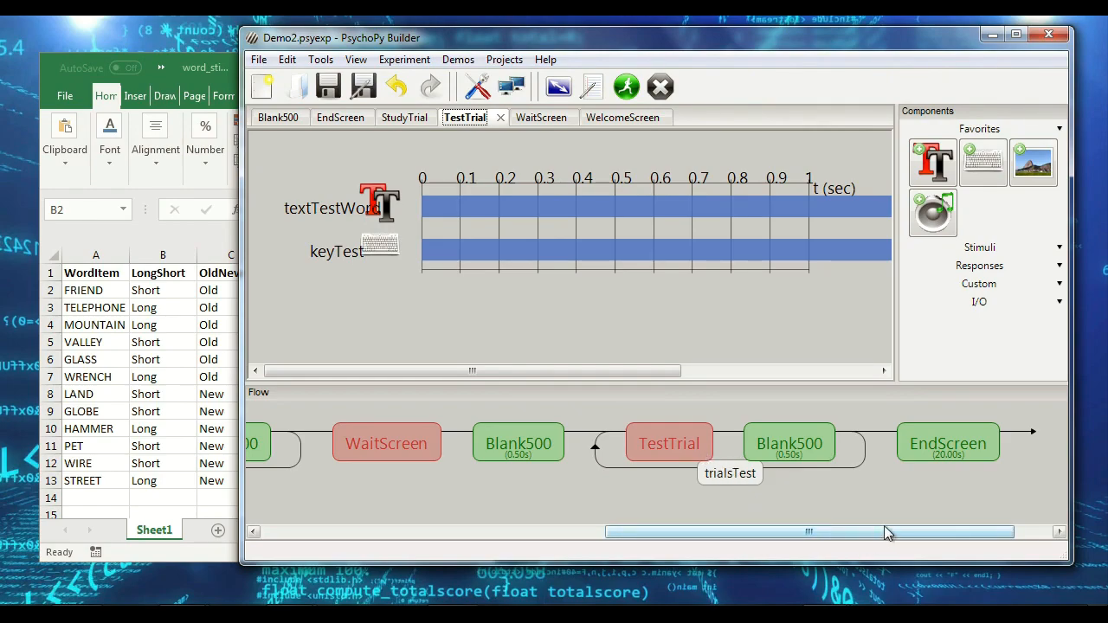
scroll(887, 534, "right", 2)
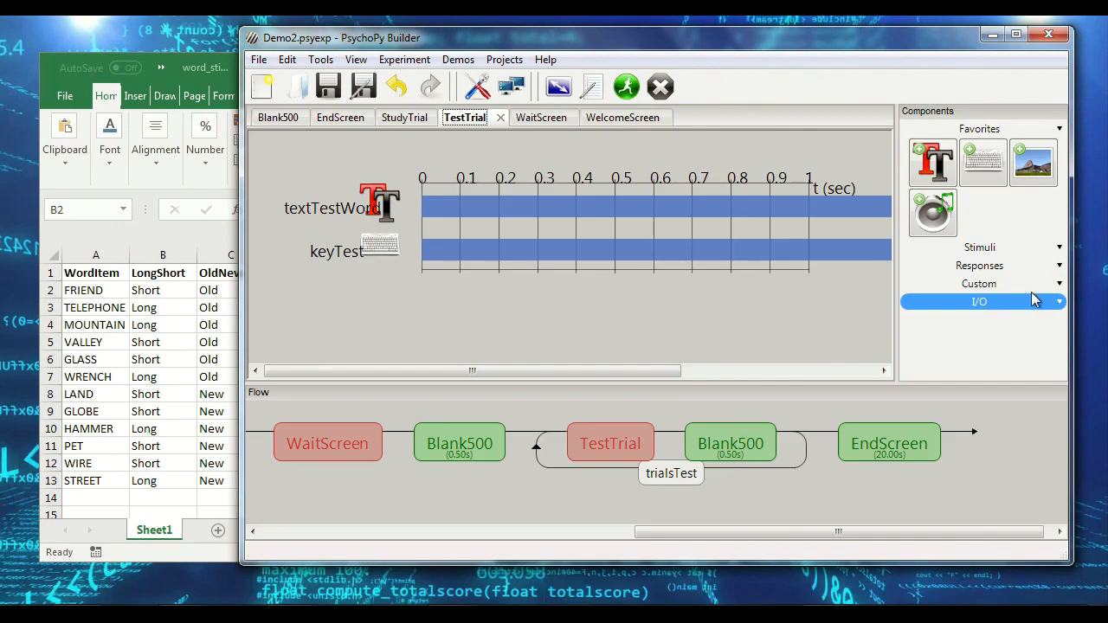
left_click(1058, 283)
left_click_drag(1062, 298, 1064, 309)
left_click(1044, 230)
left_click_drag(1063, 231, 1064, 277)
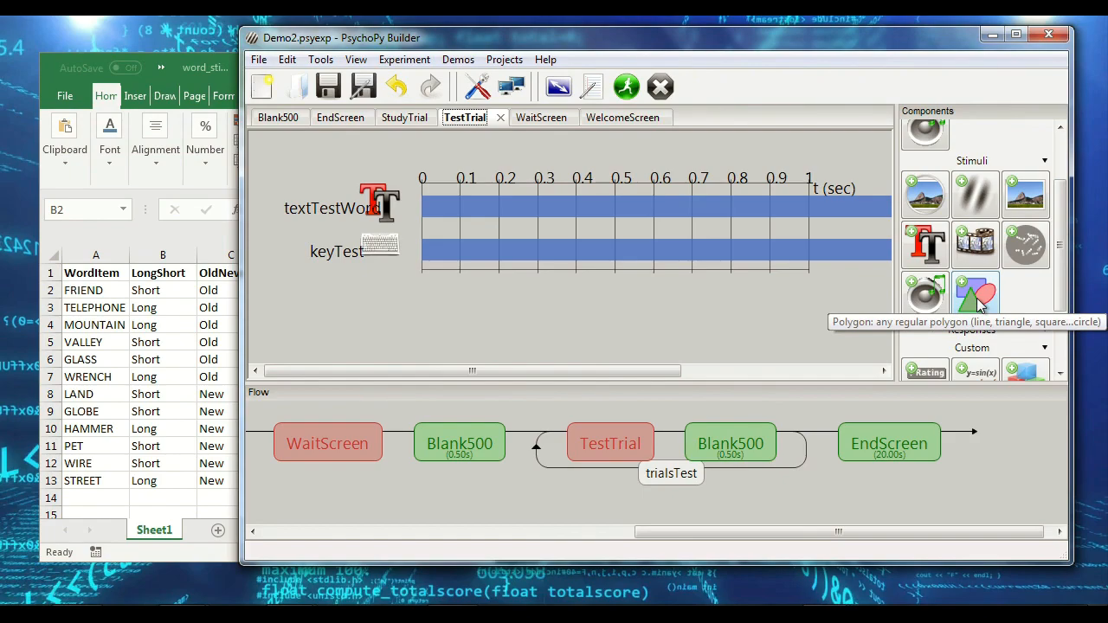
left_click(976, 297)
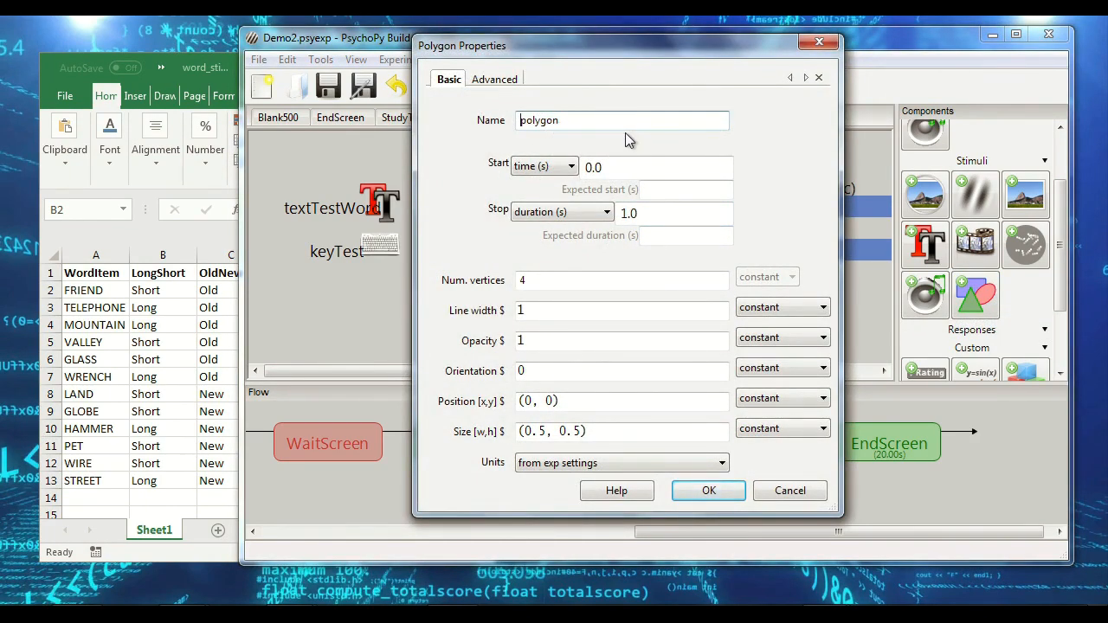
Step: Set the polygon's fill color to black and accept its properties
left_click(531, 280)
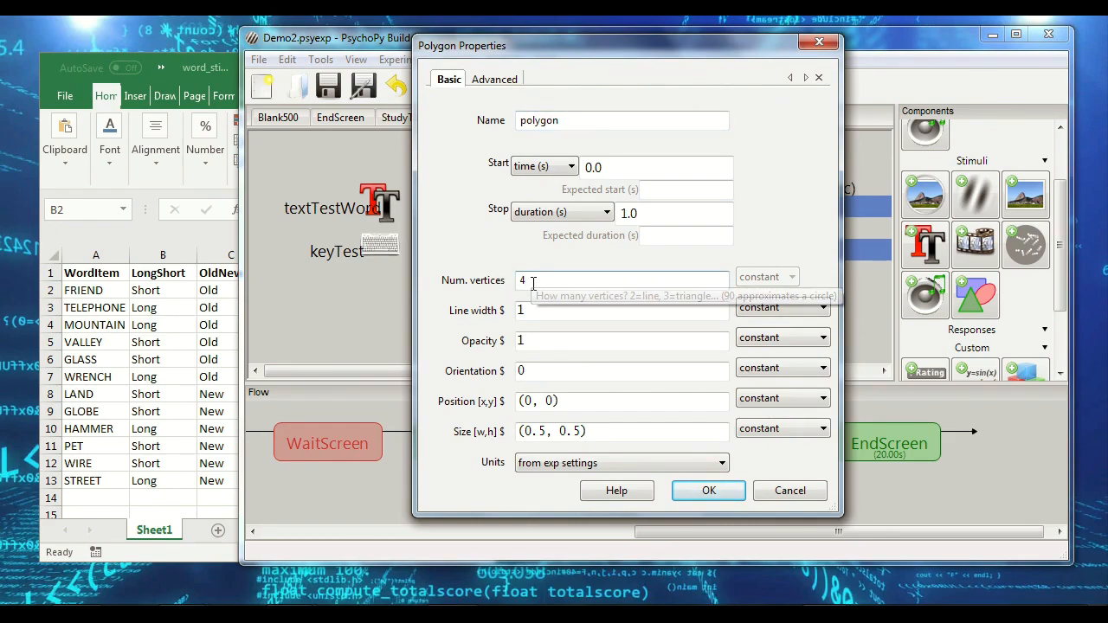
left_click(502, 82)
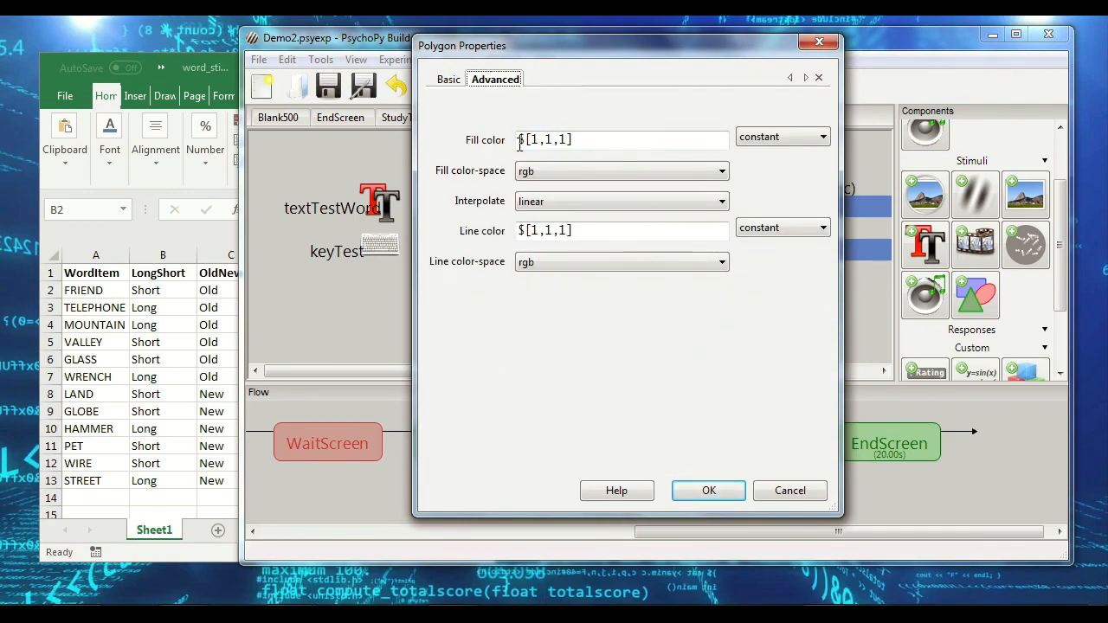
triple_click(615, 144)
type("black")
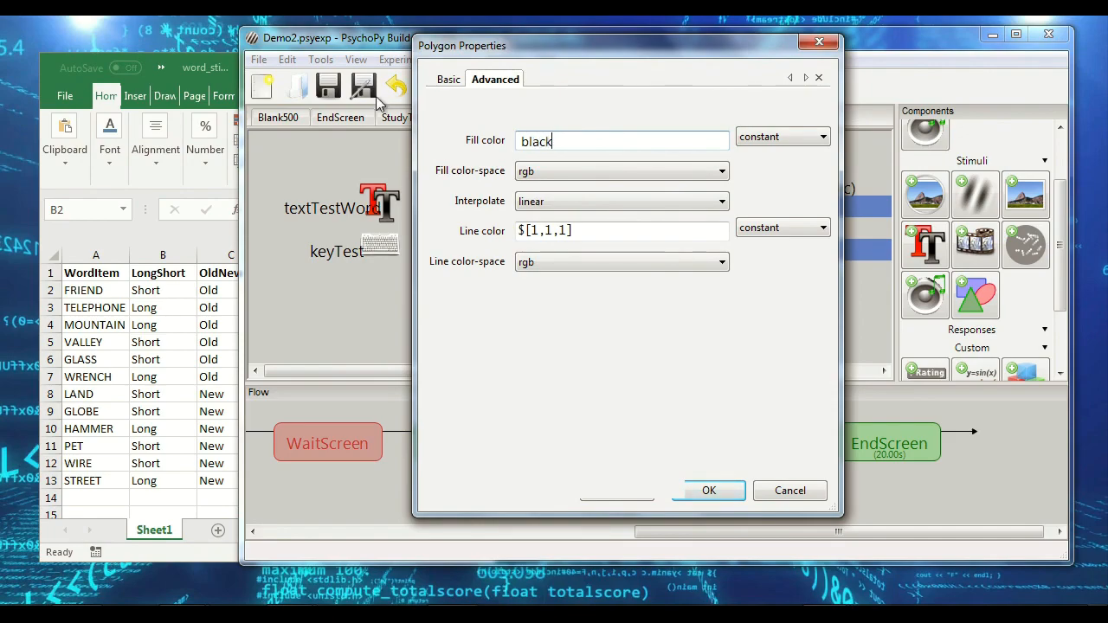
left_click_drag(573, 230, 474, 228)
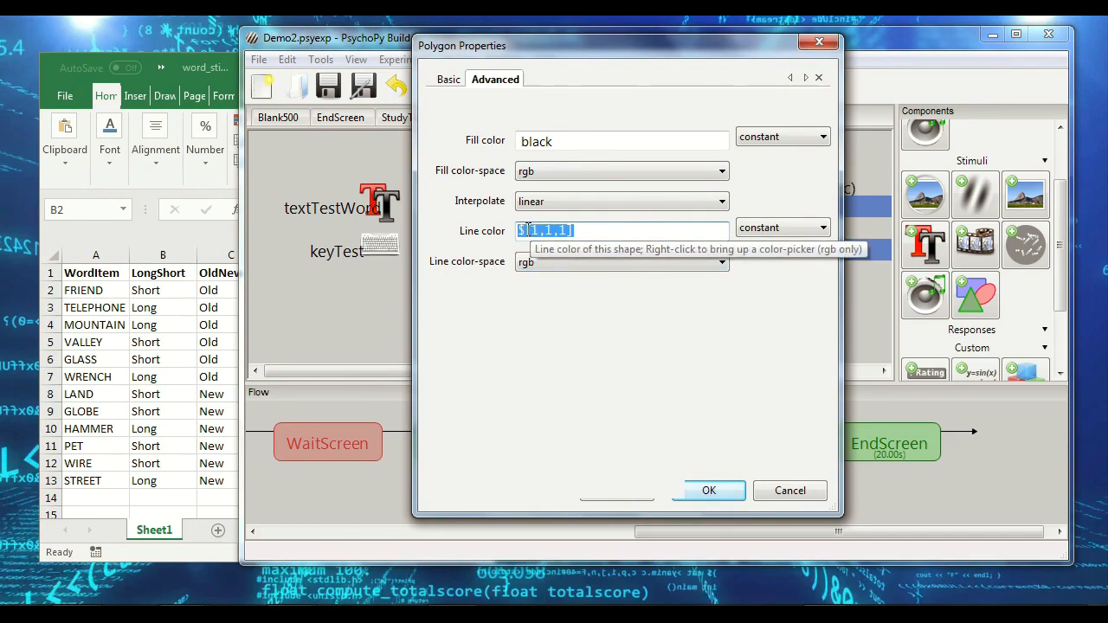
left_click(709, 491)
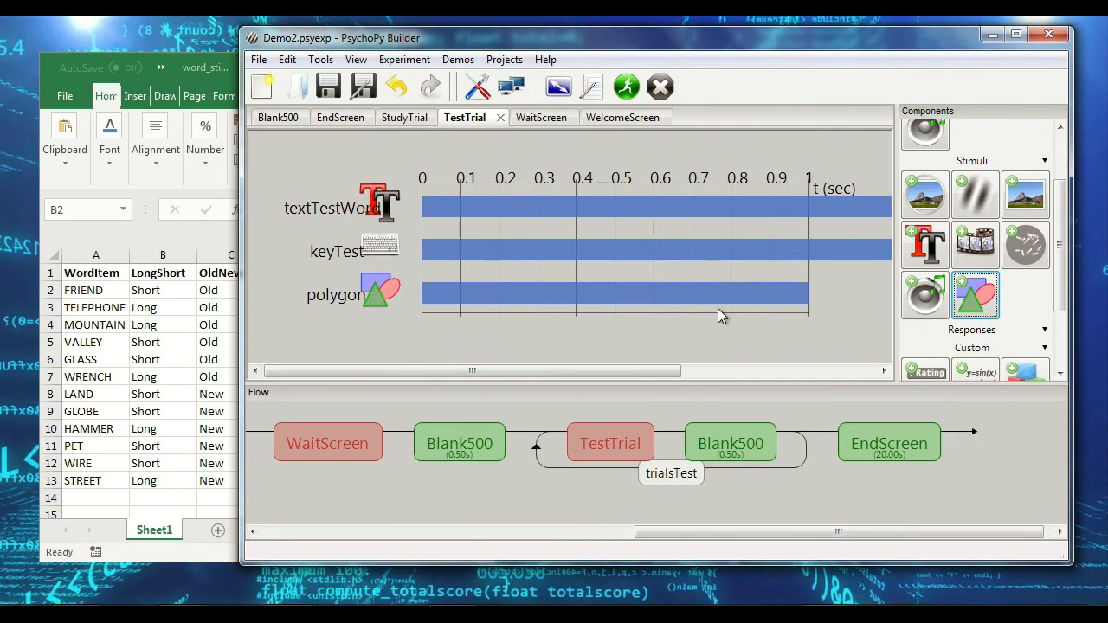
Step: Run the experiment, advance through its screens to a test word to check the polygon, and quit the run
left_click(618, 93)
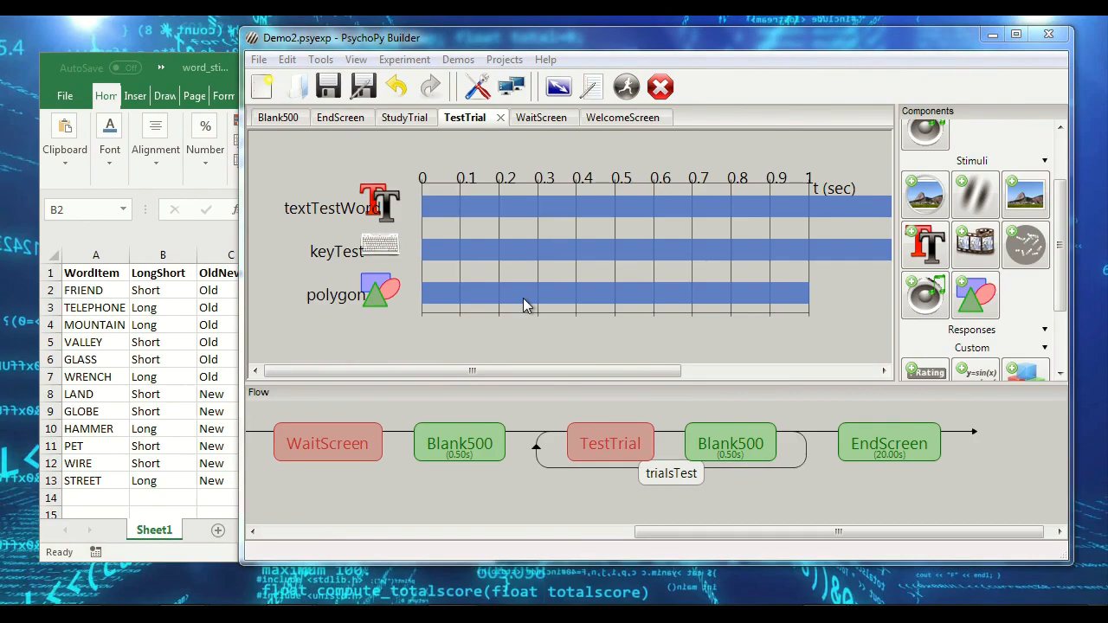
key("space")
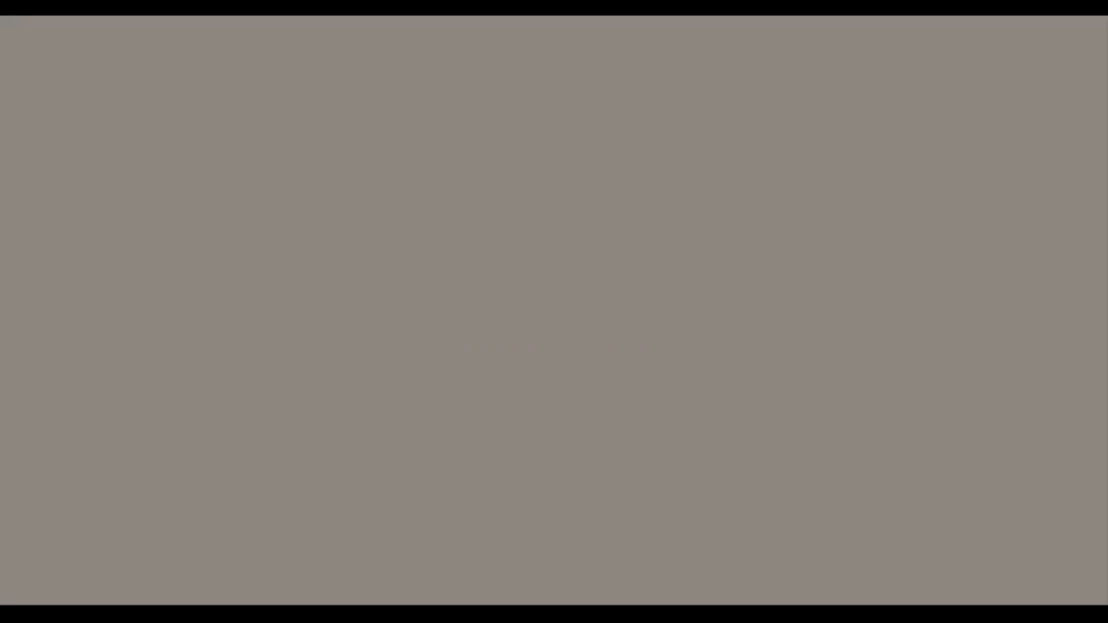
key("space")
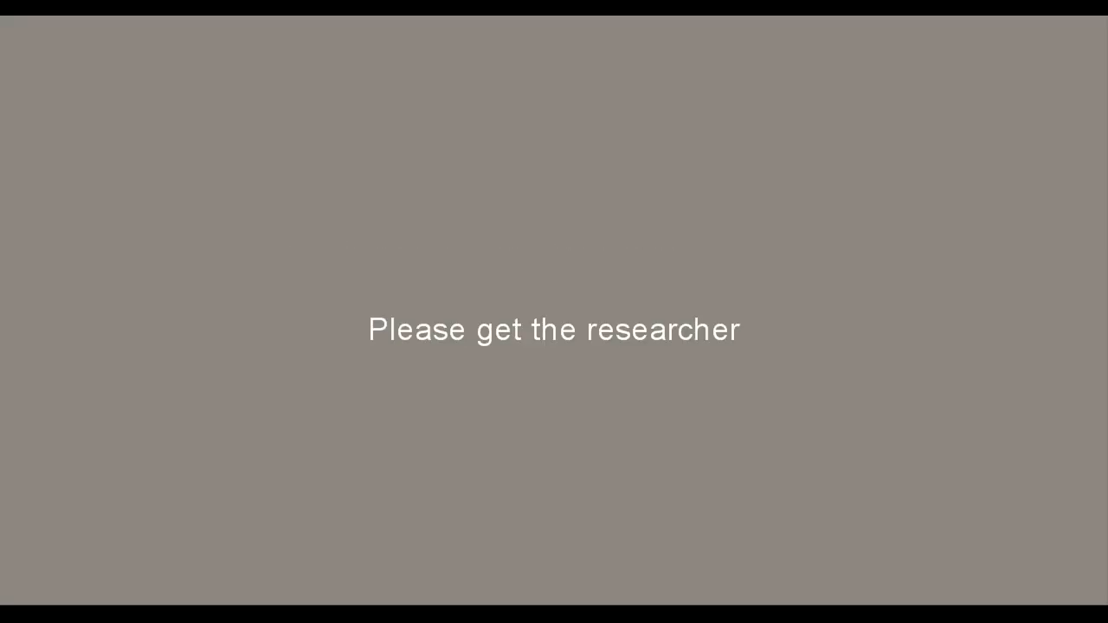
key("space")
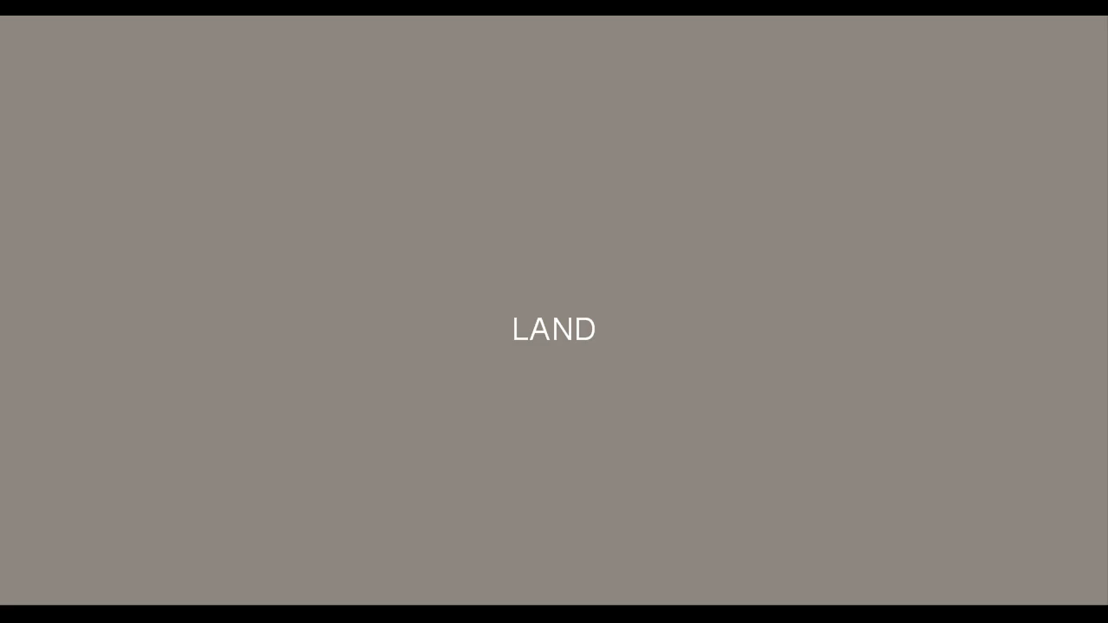
key("Escape")
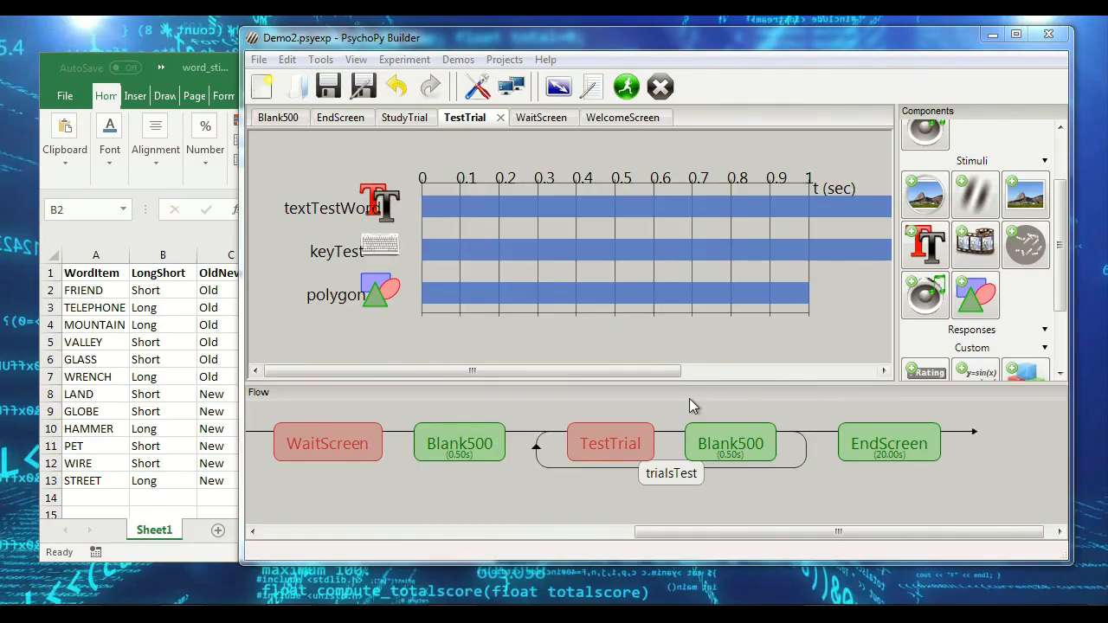
Step: Set the TestTrial polygon's line color to black and accept its properties
left_click(374, 294)
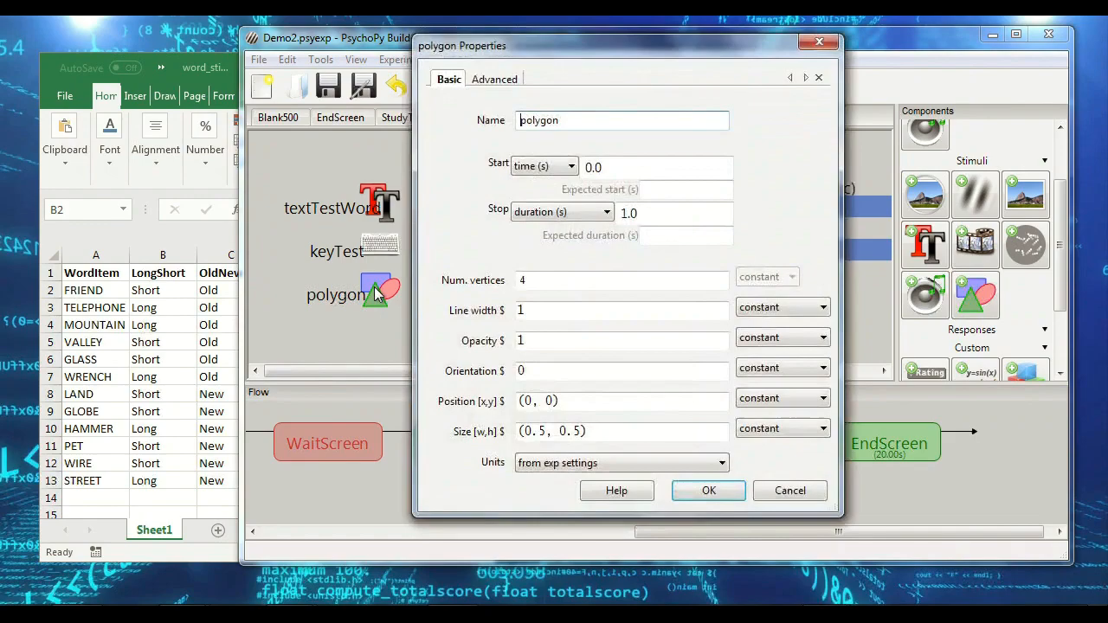
left_click(492, 80)
left_click_drag(584, 230, 374, 213)
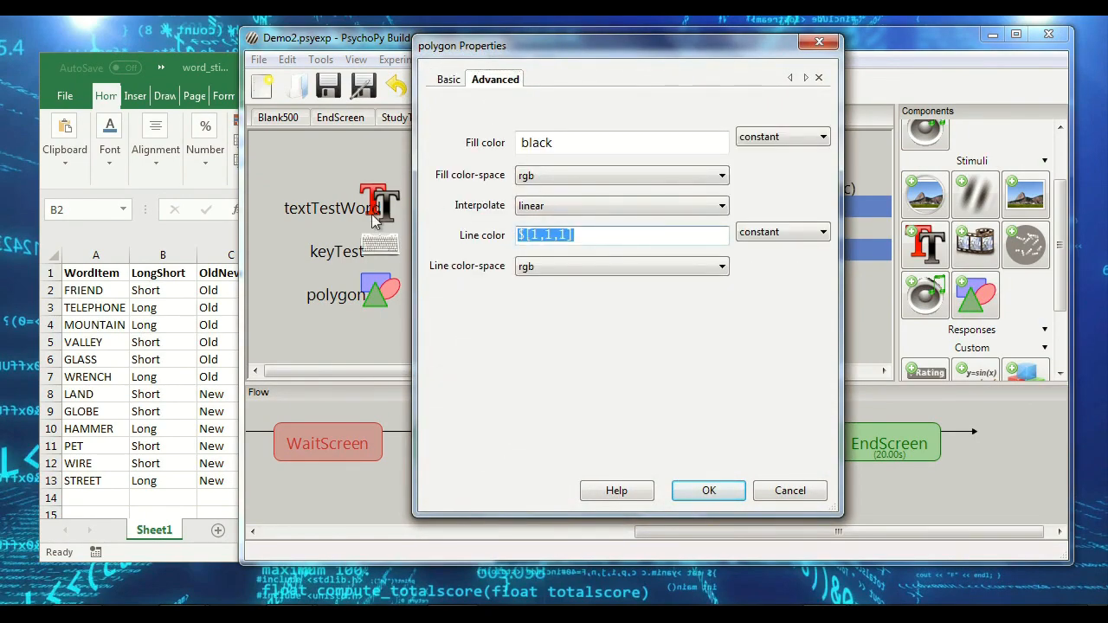
type("black")
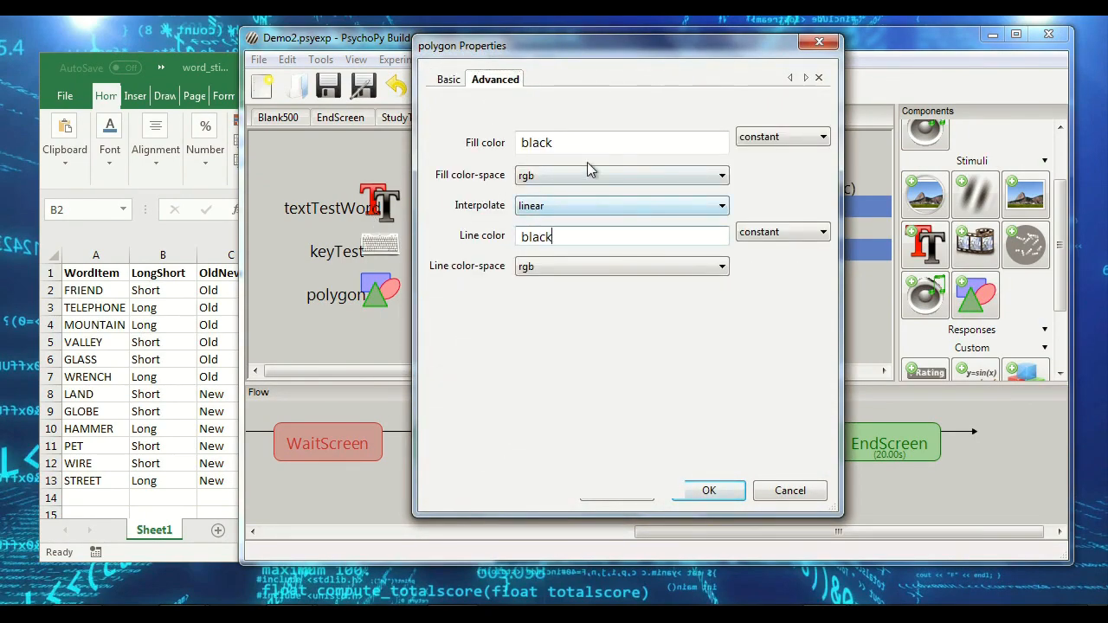
left_click(709, 491)
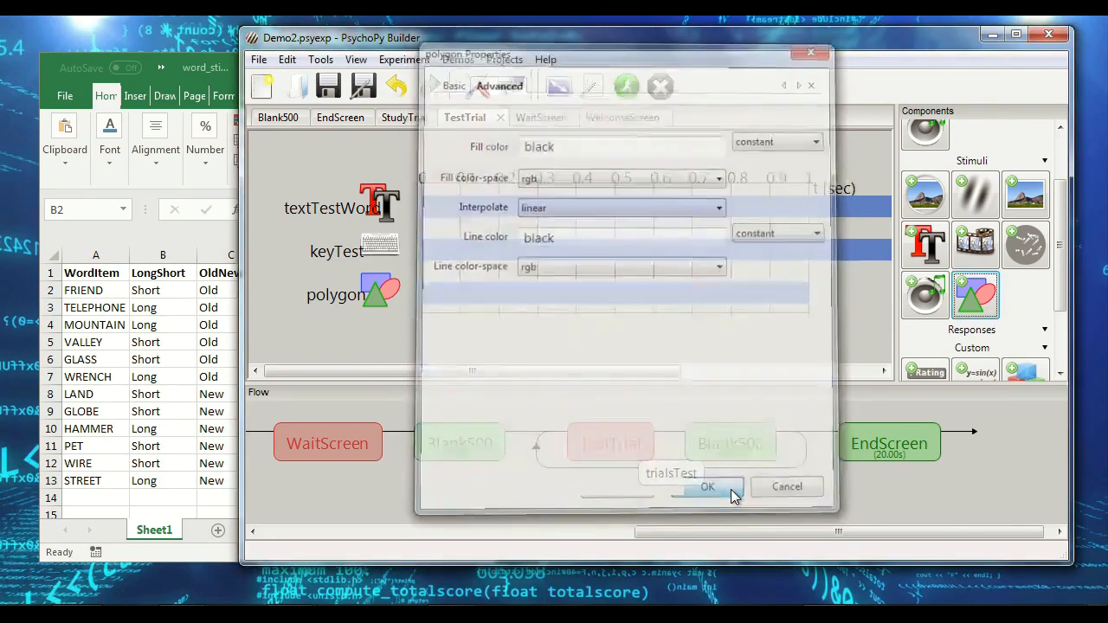
Step: Clear the TestTrial polygon's stop duration and move the component to the top of the routine
left_click(381, 299)
left_click(655, 216)
left_click_drag(645, 213, 564, 212)
key("BackSpace")
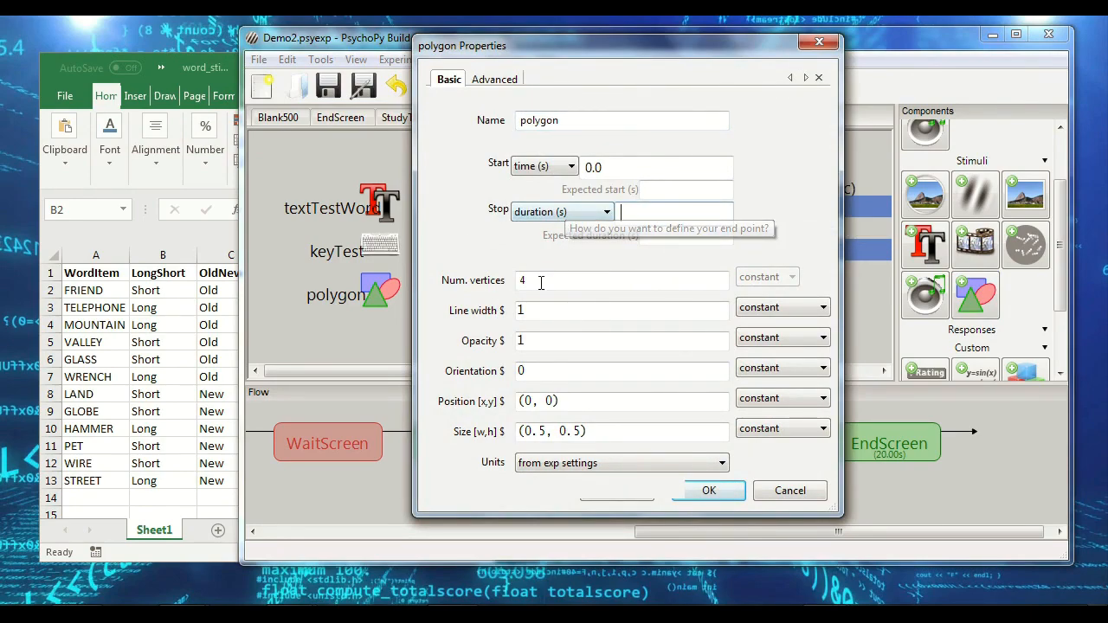
left_click(708, 491)
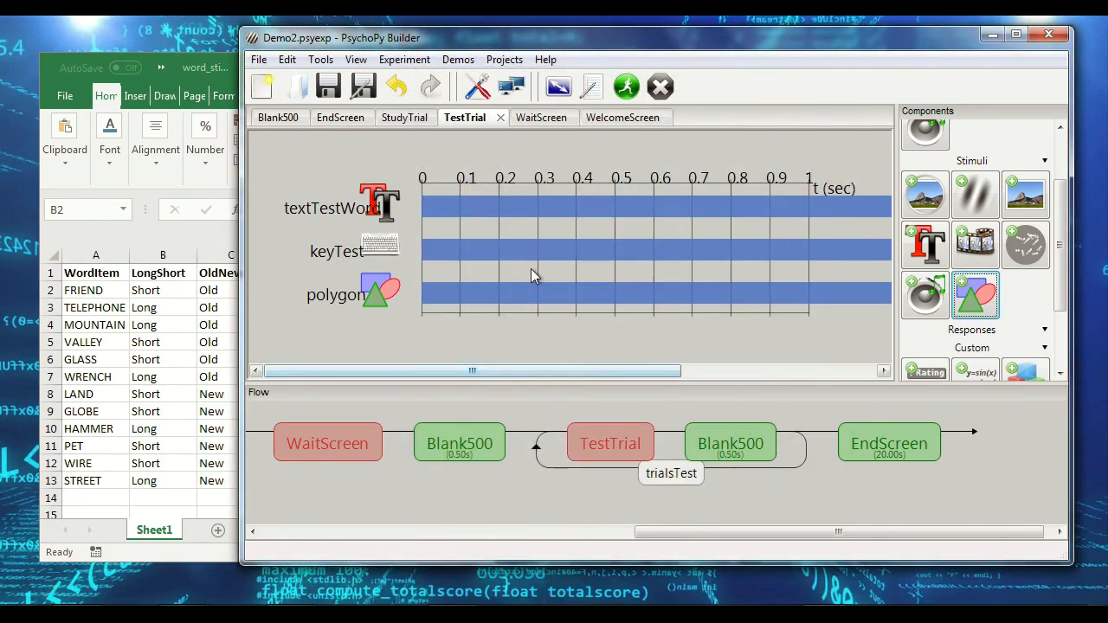
right_click(380, 293)
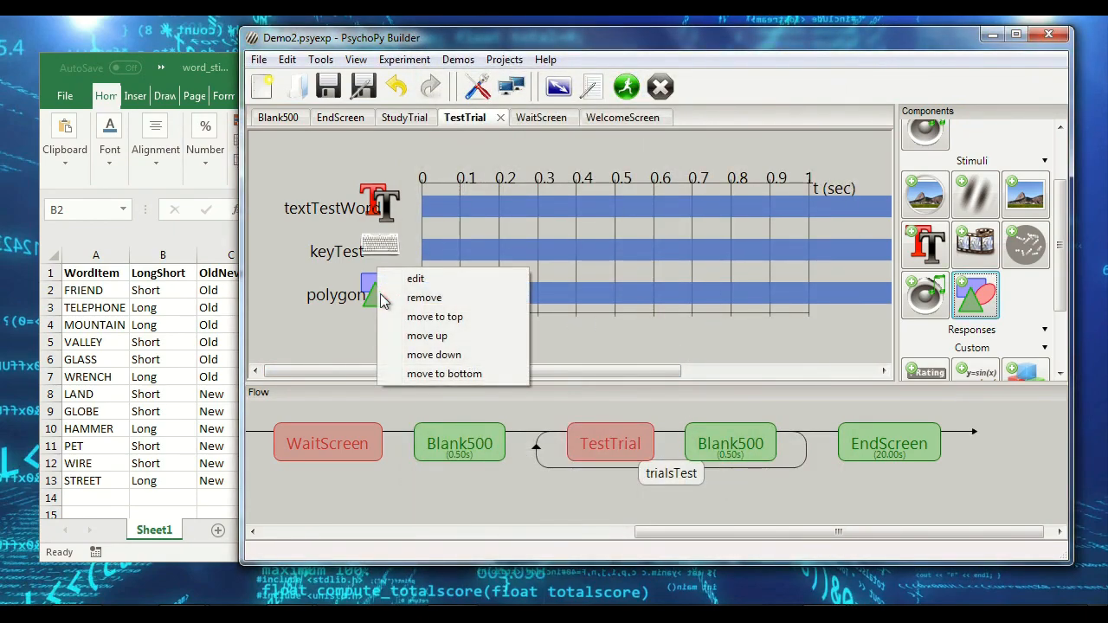
left_click(422, 317)
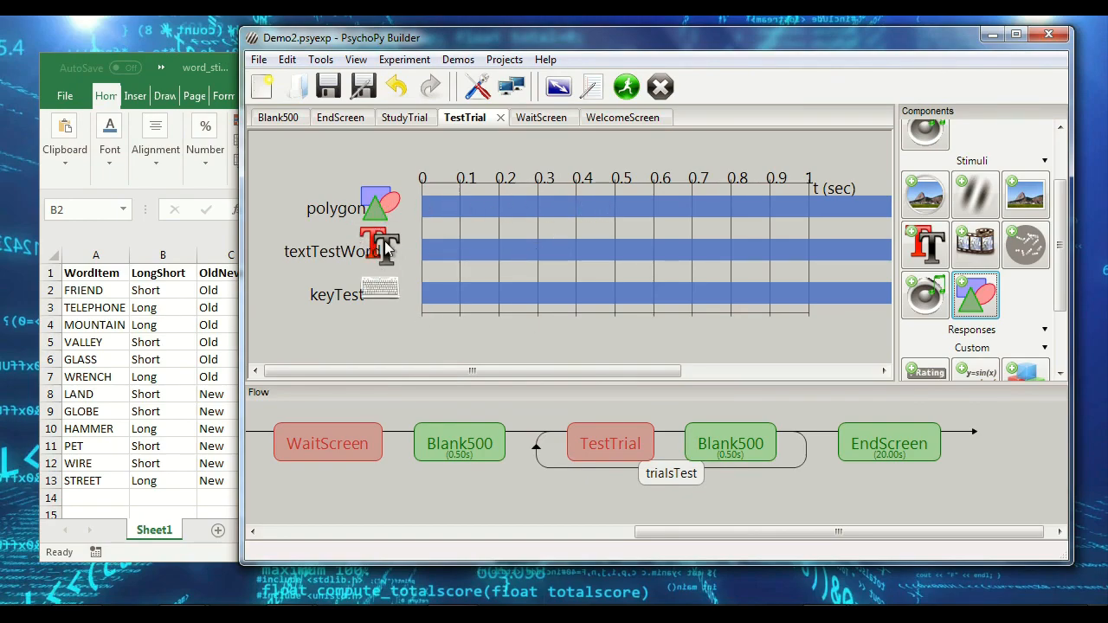
Step: Set the TestTrial polygon's size to (2, 2) and accept its properties
left_click(381, 208)
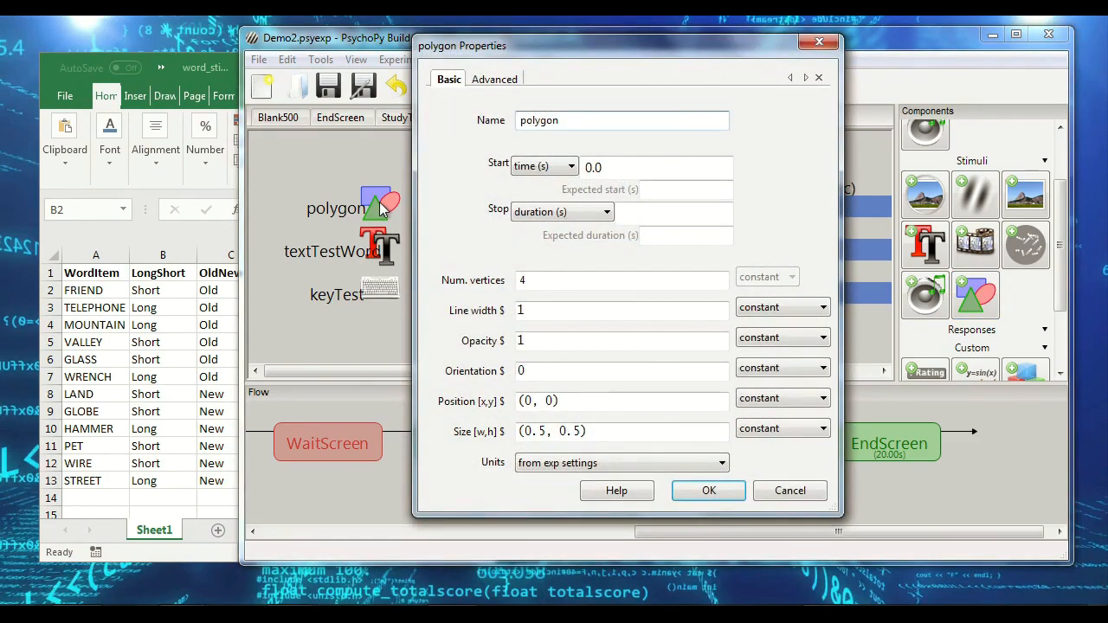
double_click(539, 430)
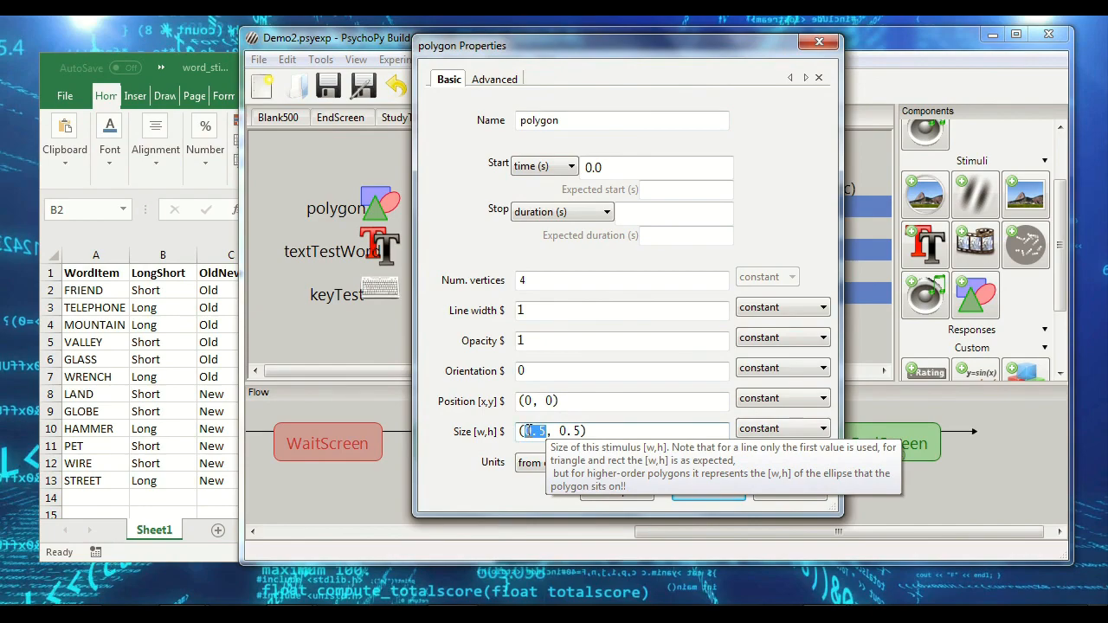
type("2")
left_click_drag(546, 431, 568, 431)
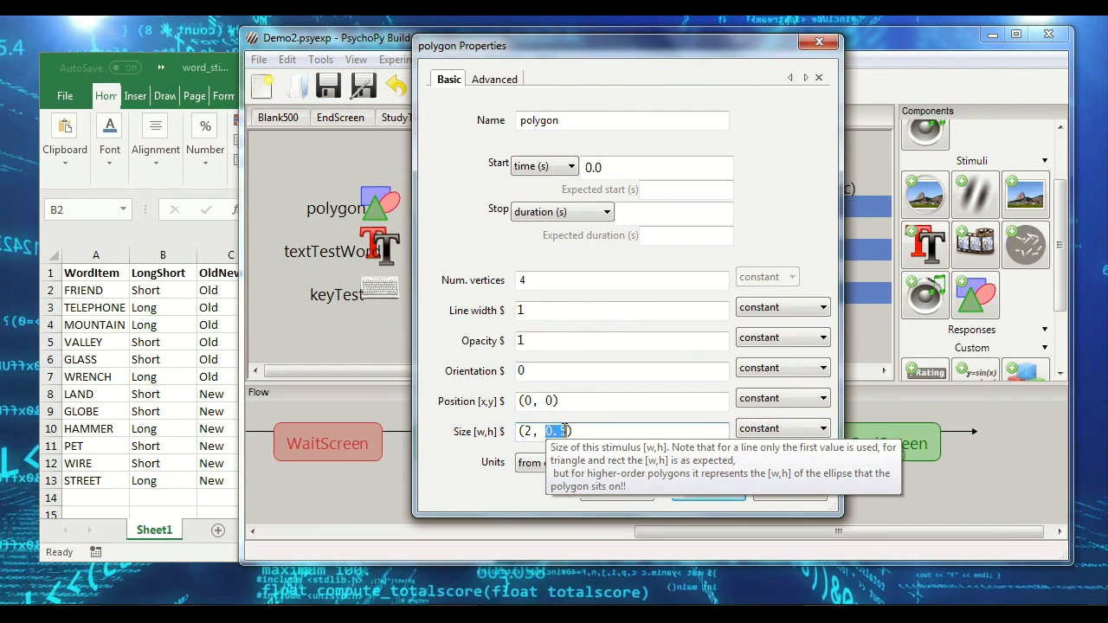
type("2")
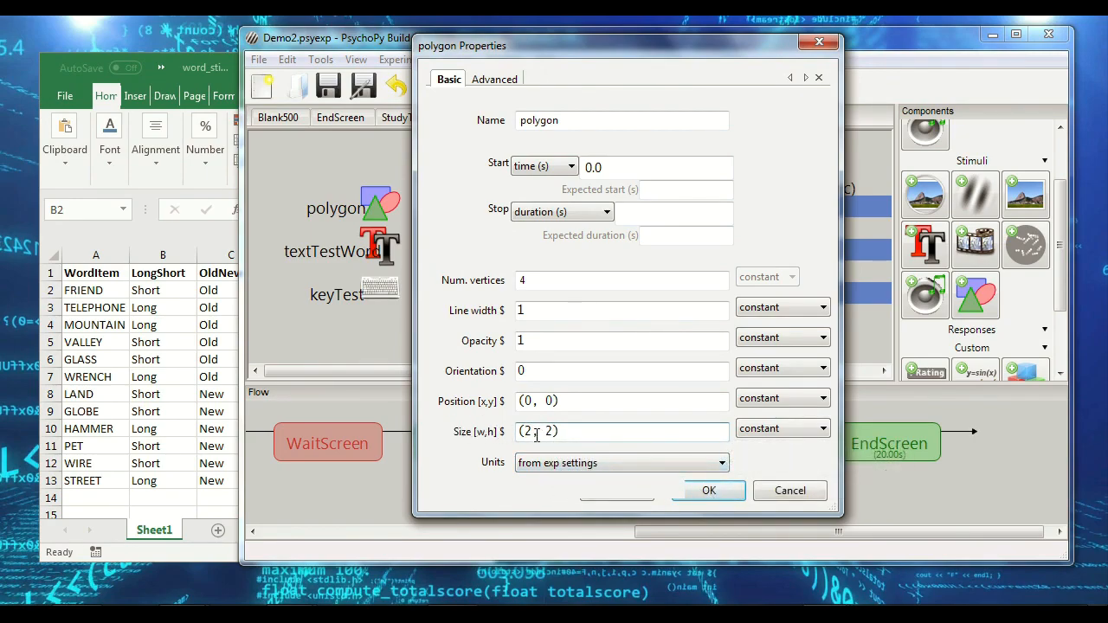
left_click(709, 490)
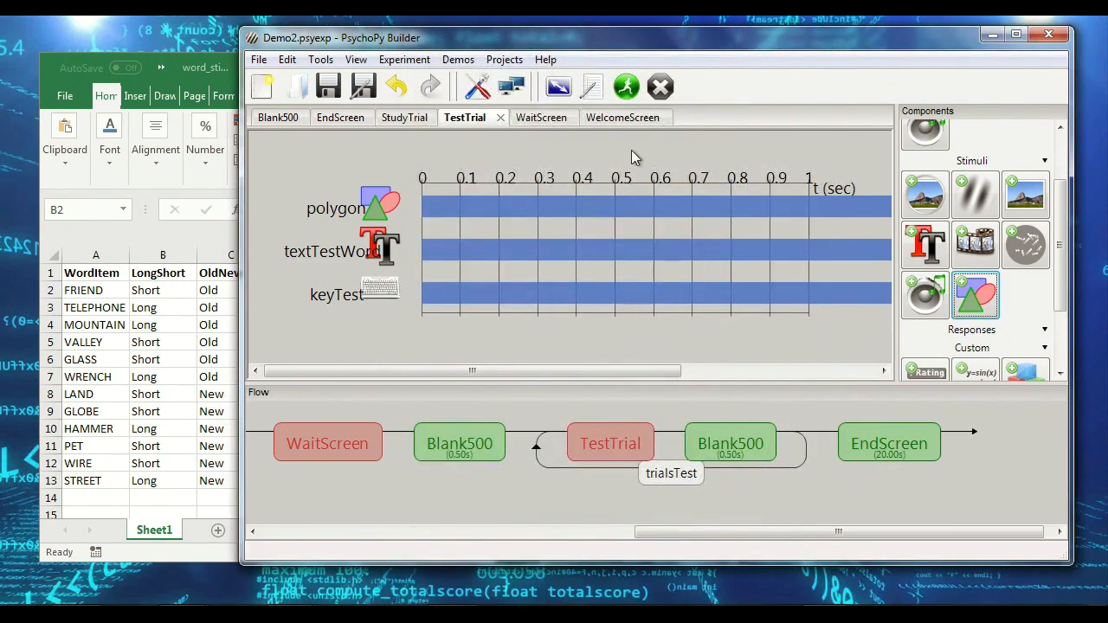
Step: Run the experiment again and advance through the study words to check the enlarged polygon in the test trials
left_click(630, 90)
key("space")
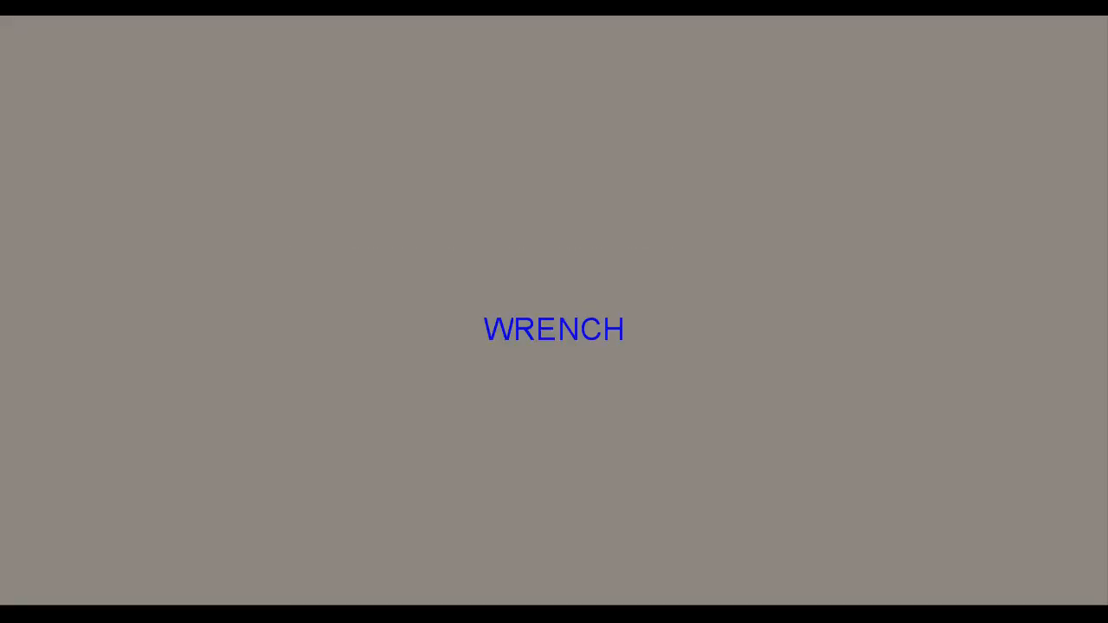
key("space")
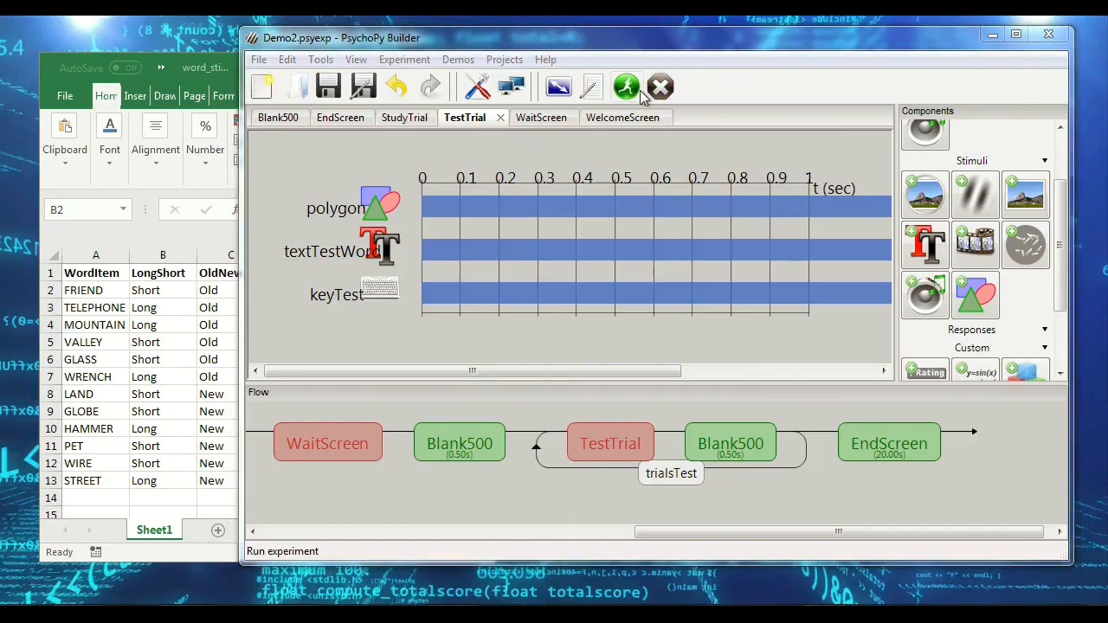
Step: Start adding a Polygon component to the Blank500 routine with a 0.5 s duration and a size of (2, 2)
left_click(725, 445)
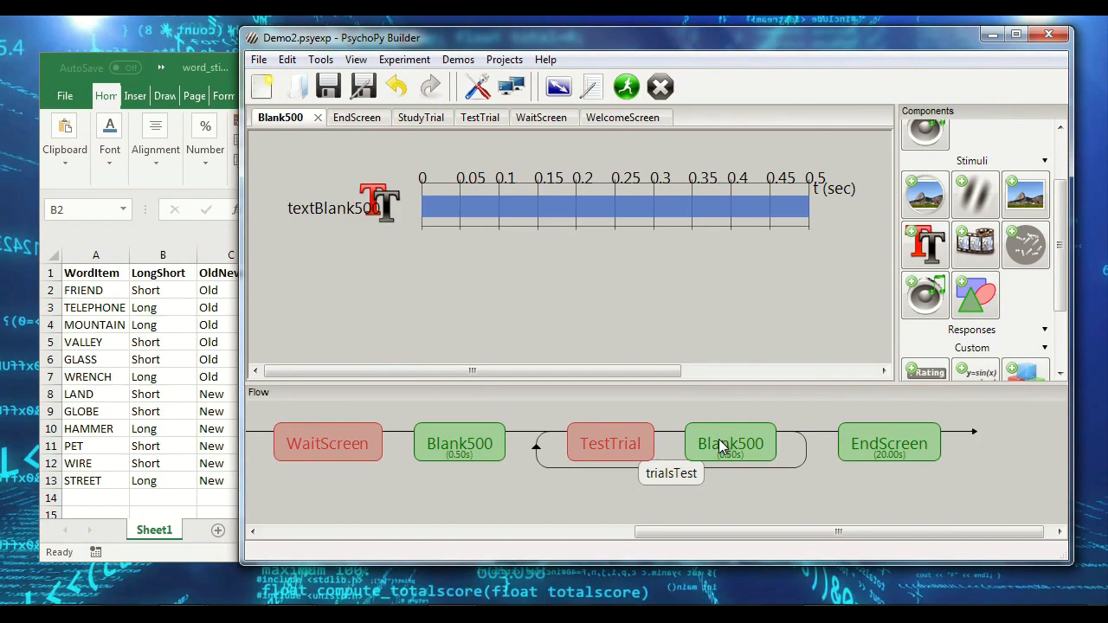
left_click(991, 292)
double_click(677, 215)
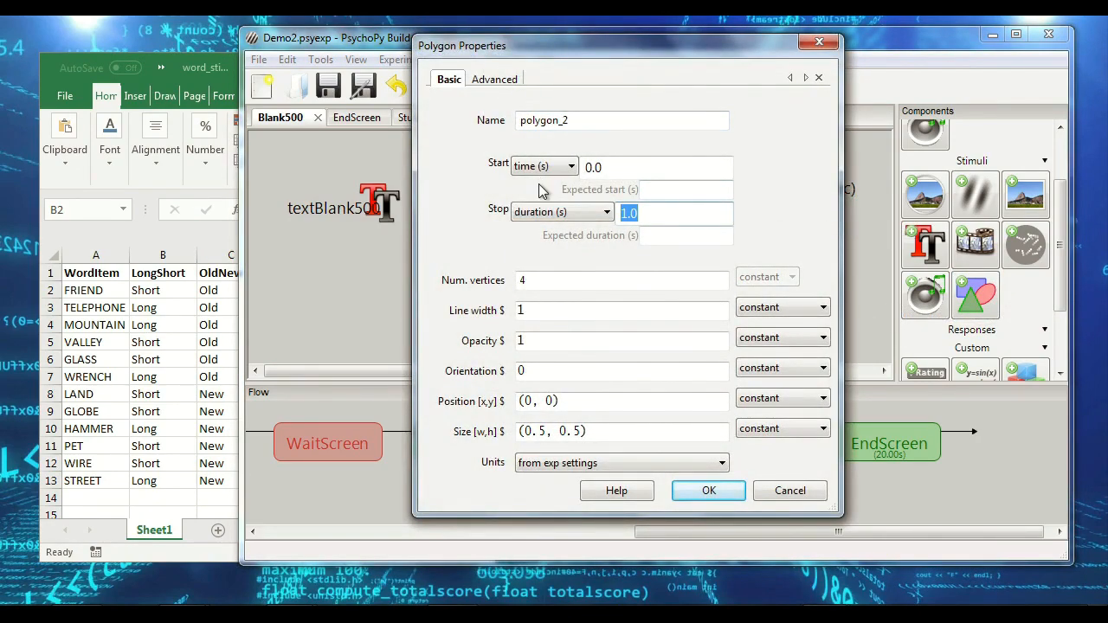
type("0.5")
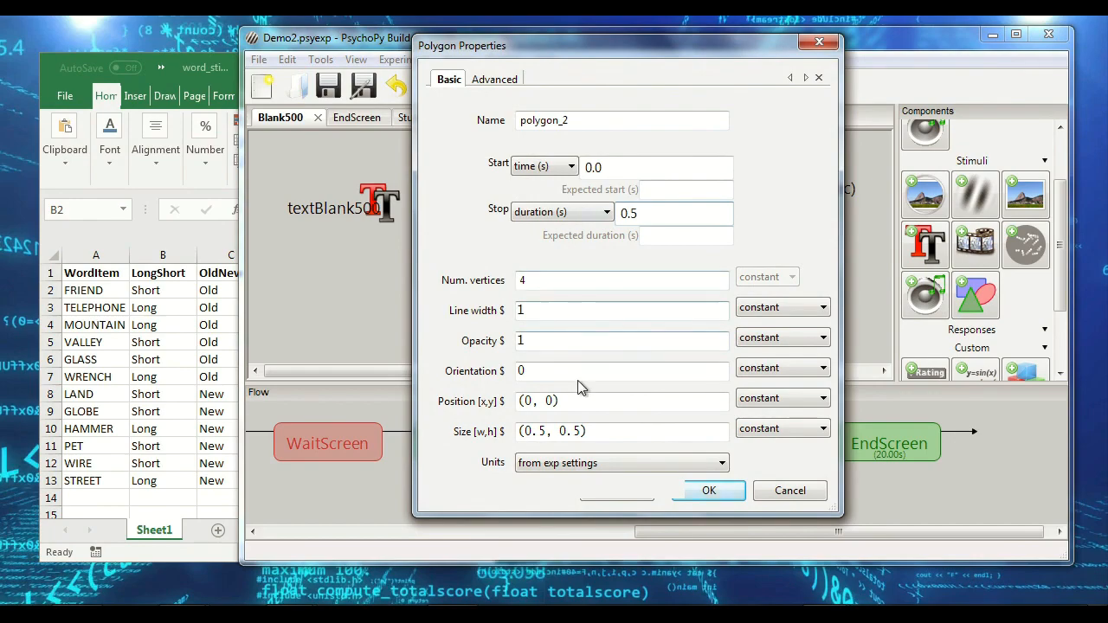
left_click_drag(522, 431, 567, 427)
type("2")
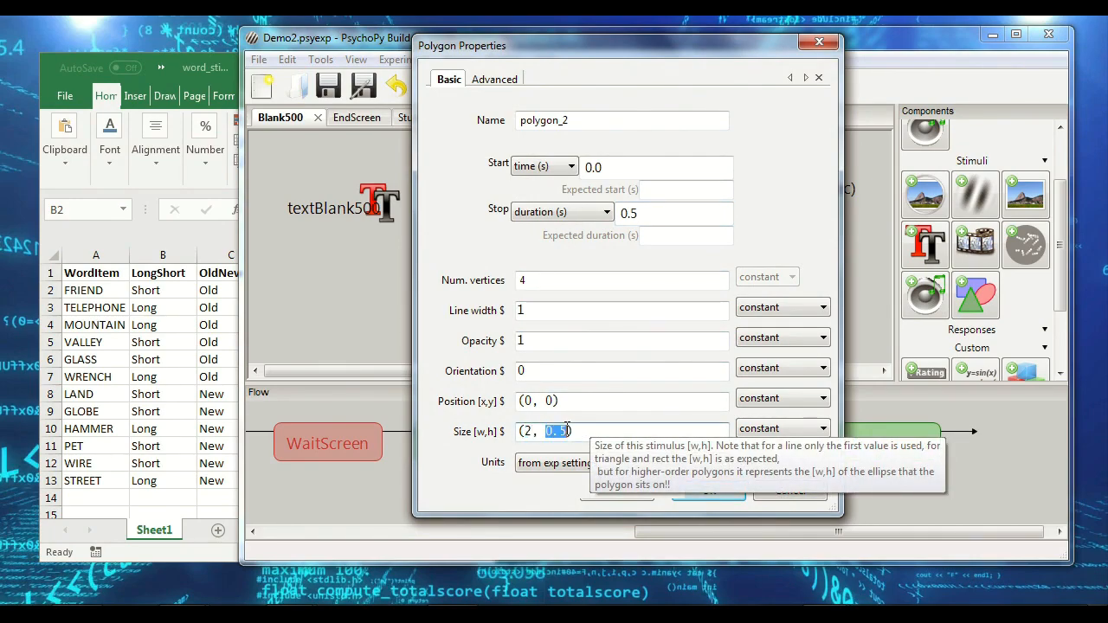
type("2")
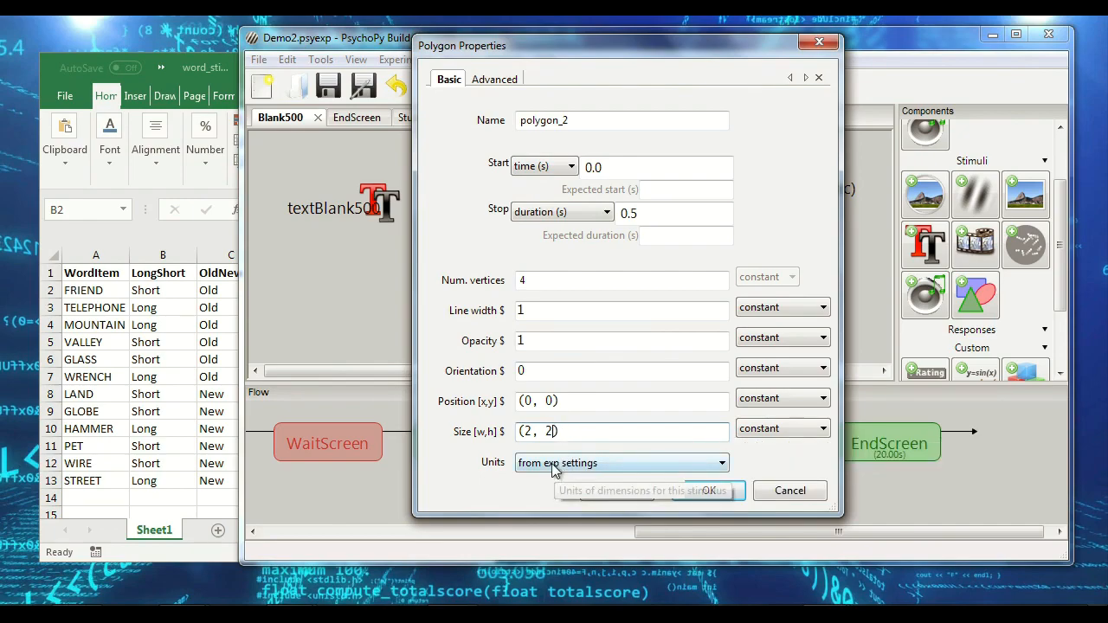
Step: Set the new Blank500 polygon's fill color and line color to black and accept its properties
left_click(497, 79)
double_click(577, 139)
key("BackSpace")
type("black")
key("Tab")
key("Tab")
key("Tab")
key("Tab")
key("Tab")
key("shift+Tab")
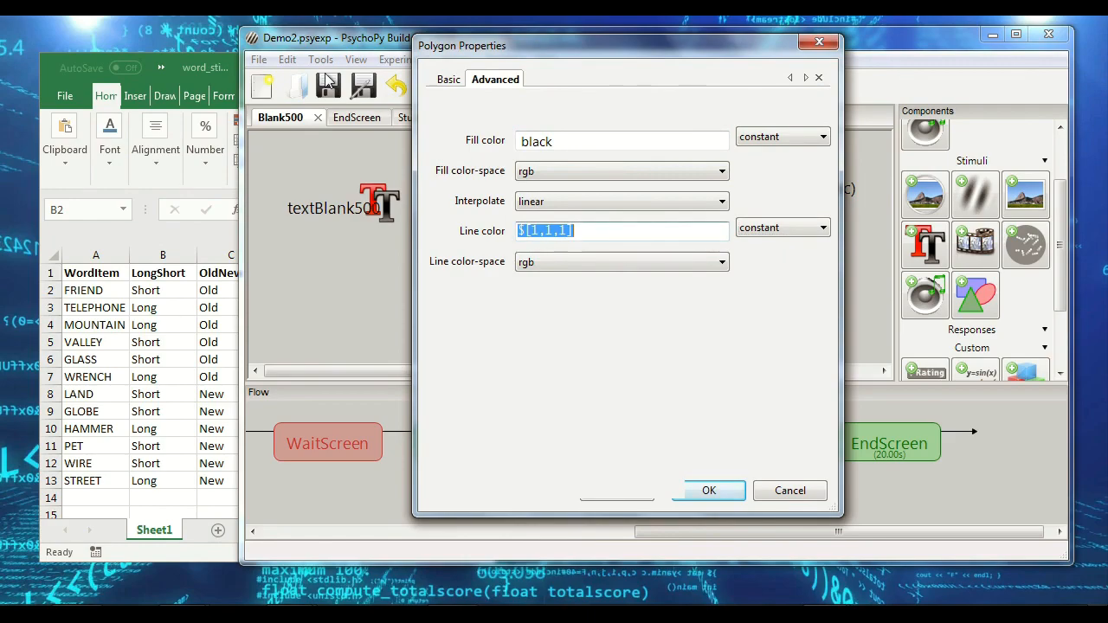
type("black")
key("Return")
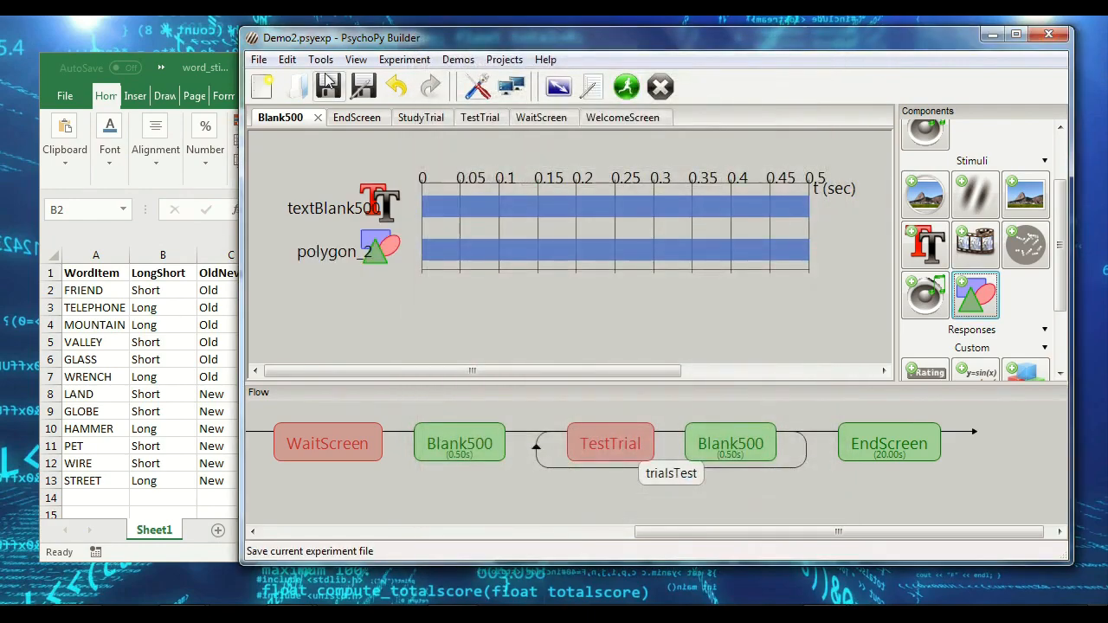
Step: Check the textBlank500 properties without changing them, and move the polygon to the top of the Blank500 routine
left_click(376, 206)
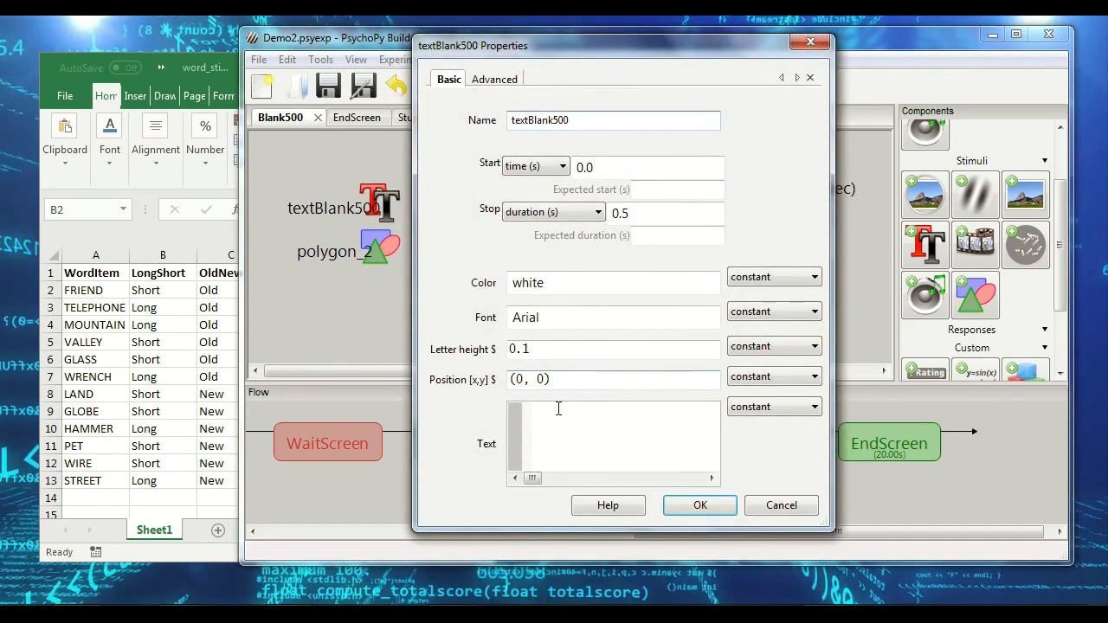
left_click(782, 504)
right_click(374, 227)
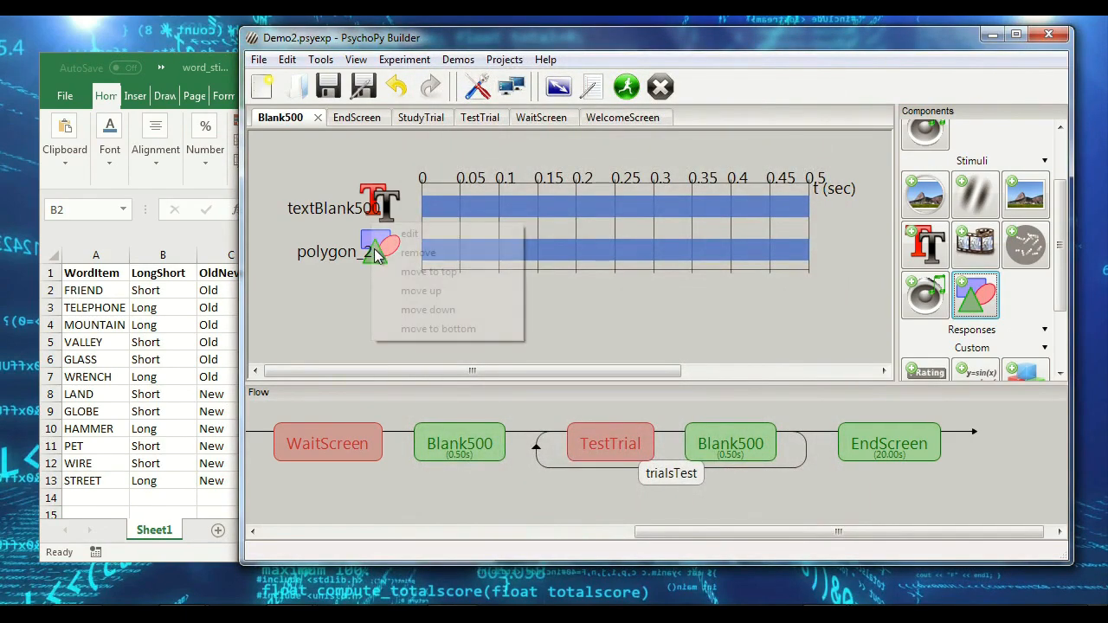
left_click(407, 272)
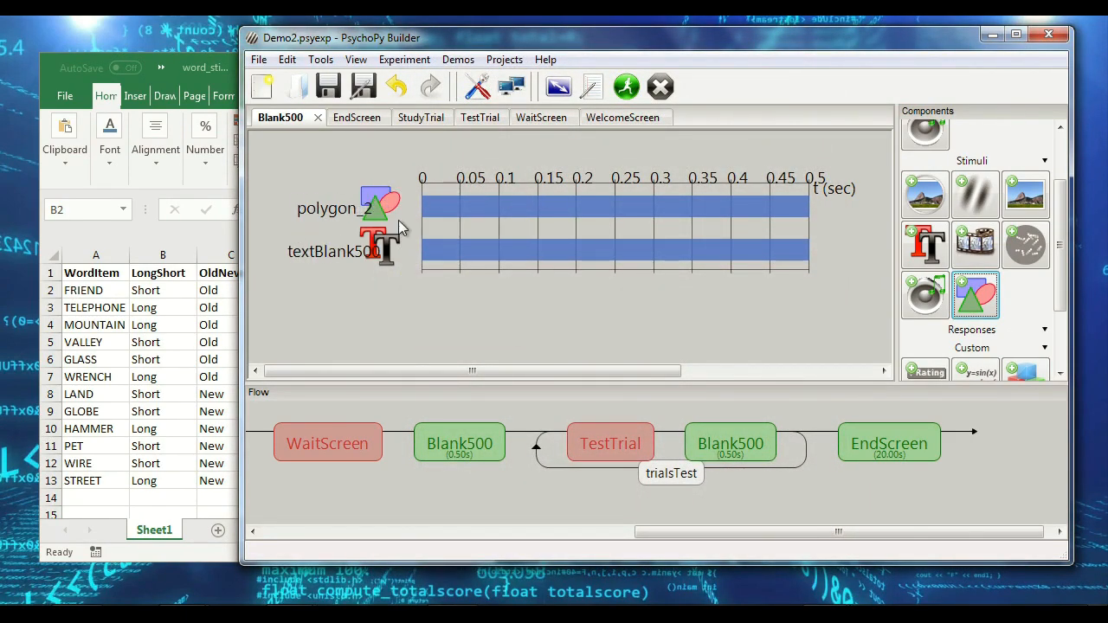
Step: Rename the Blank500 routine's polygon as polyBackBlank
left_click(379, 208)
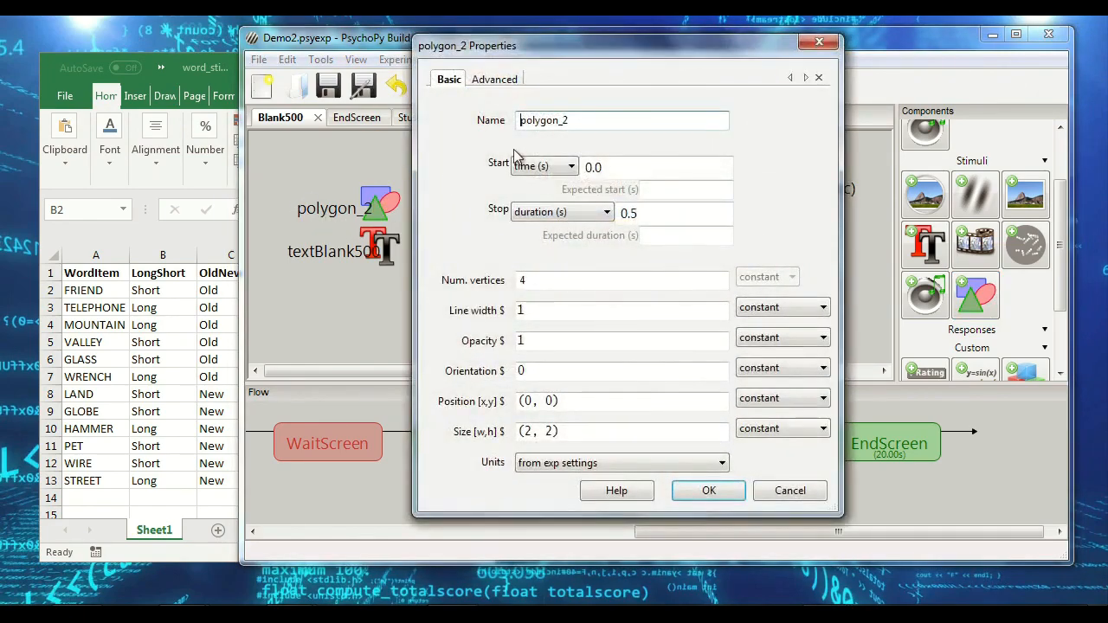
left_click_drag(543, 119, 752, 105)
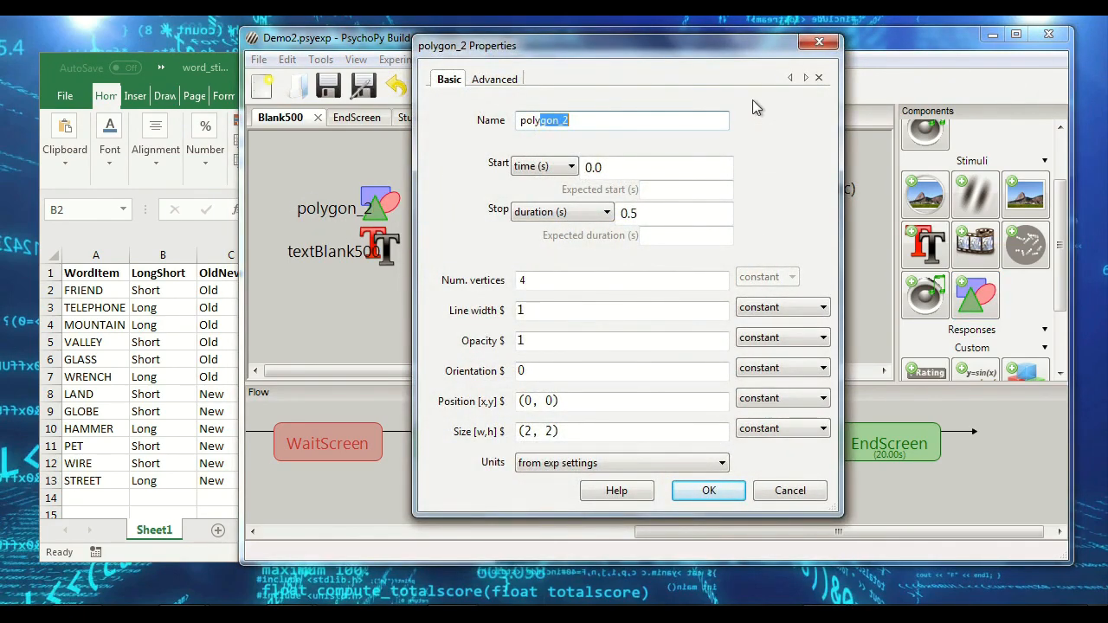
type("BackBlack")
key("BackSpace")
key("BackSpace")
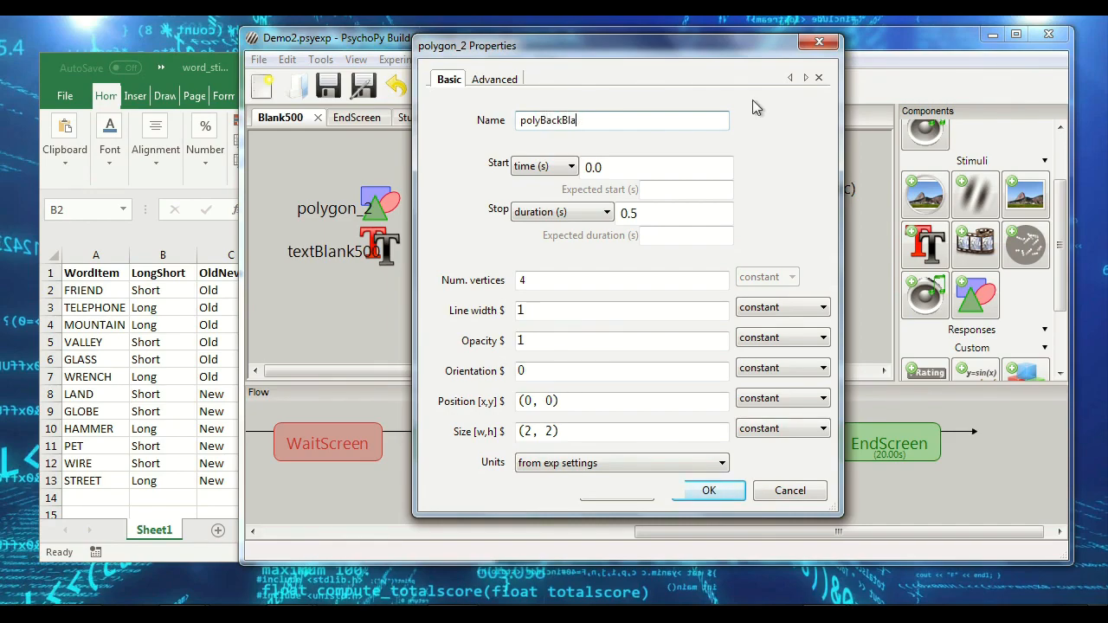
type("nk")
key("Return")
Step: Rename the TestTrial routine's polygon as polyBack1
left_click(603, 445)
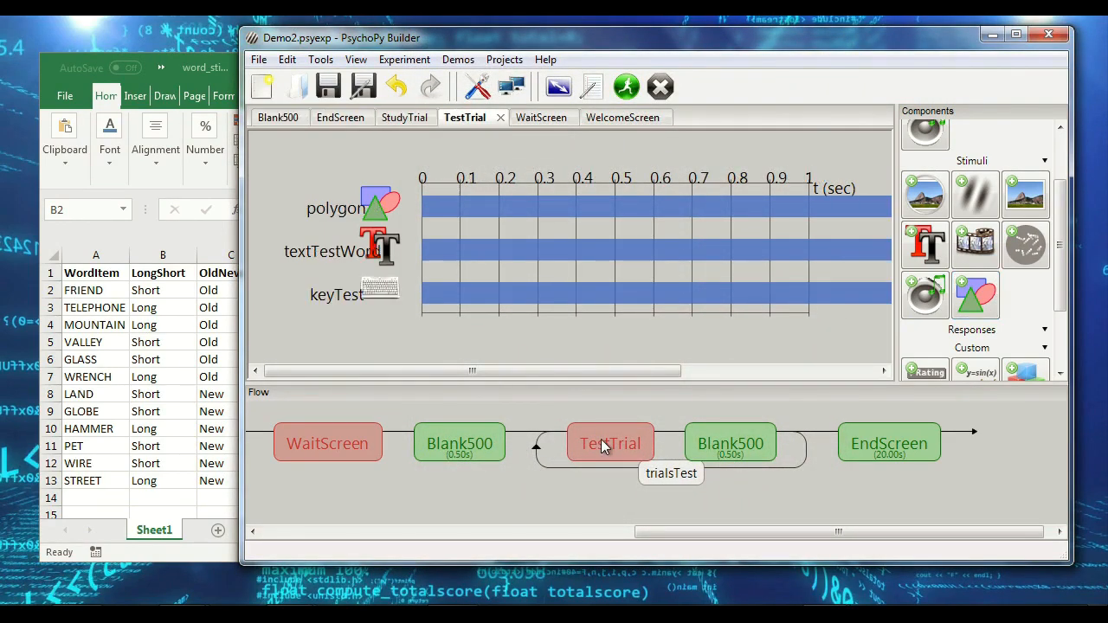
left_click(390, 221)
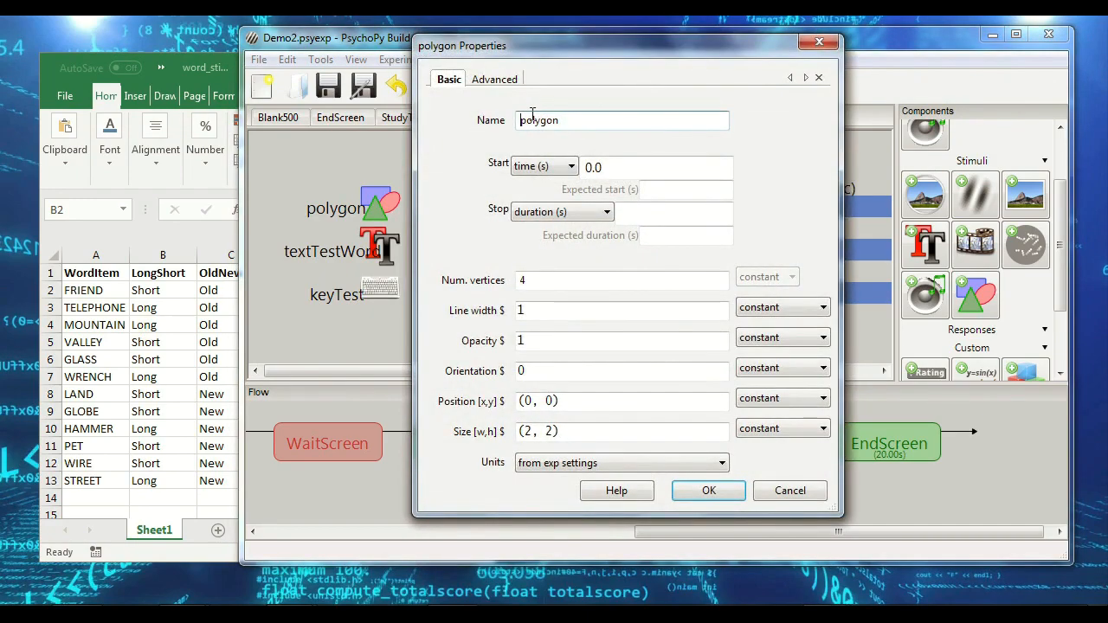
left_click_drag(542, 120, 665, 118)
type("B")
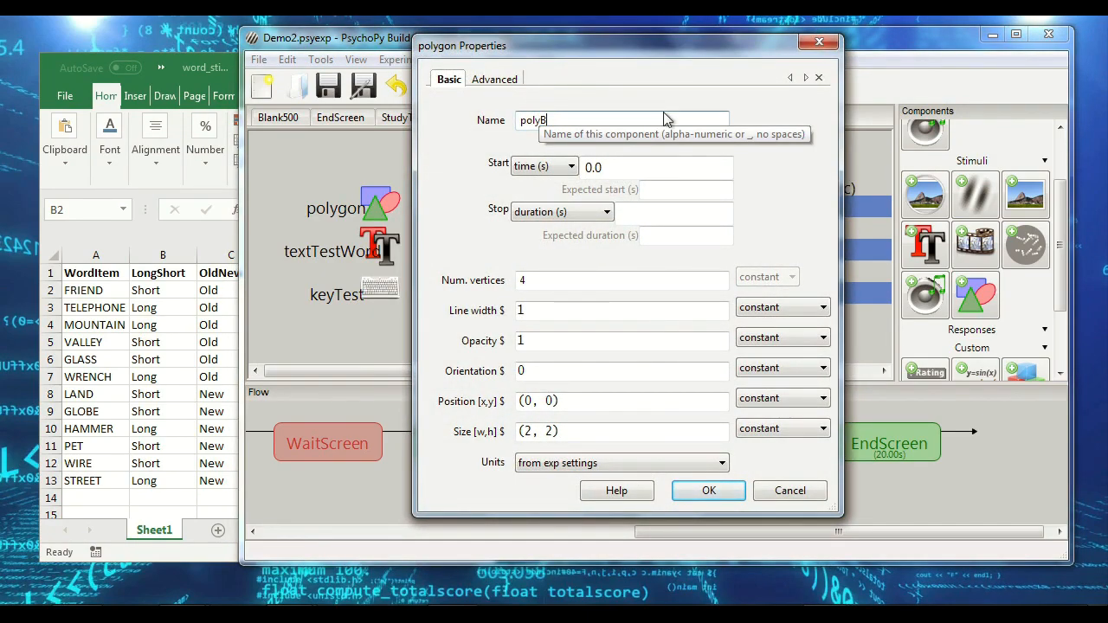
type("ack1")
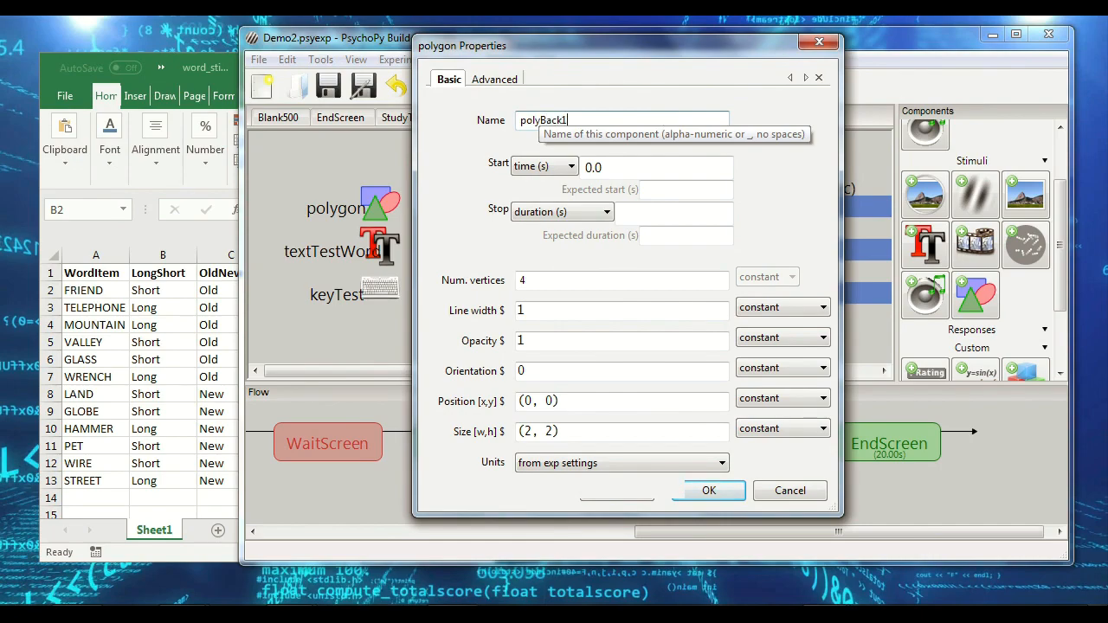
key("Return")
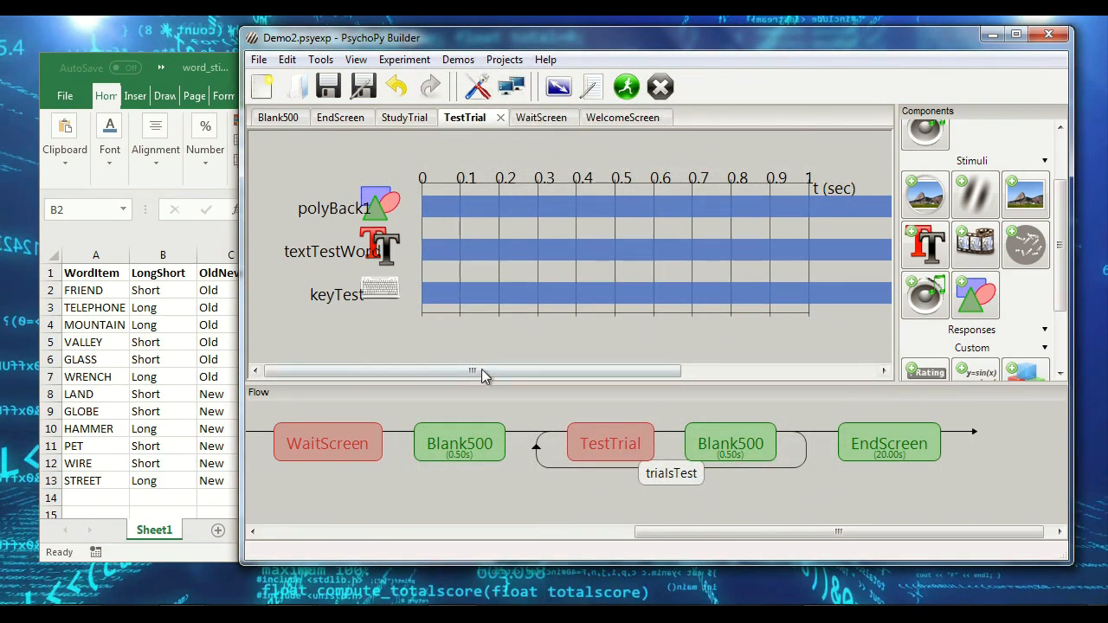
Step: Set the duration of textStudyWord in the StudyTrial routine to 0.2 s
left_click_drag(595, 371, 530, 371)
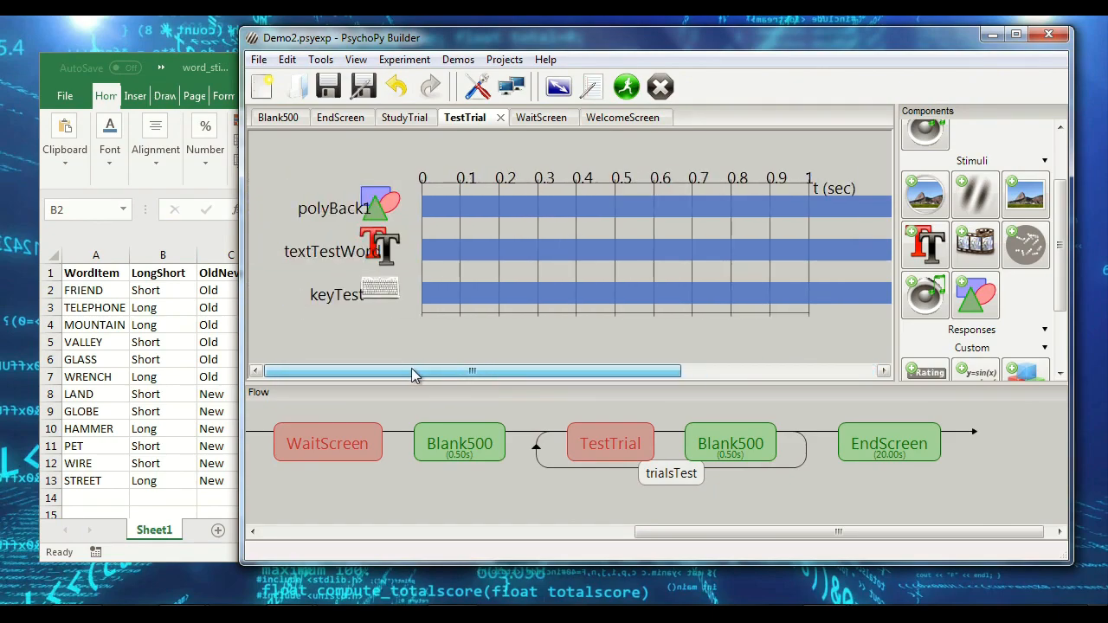
left_click_drag(760, 537, 732, 533)
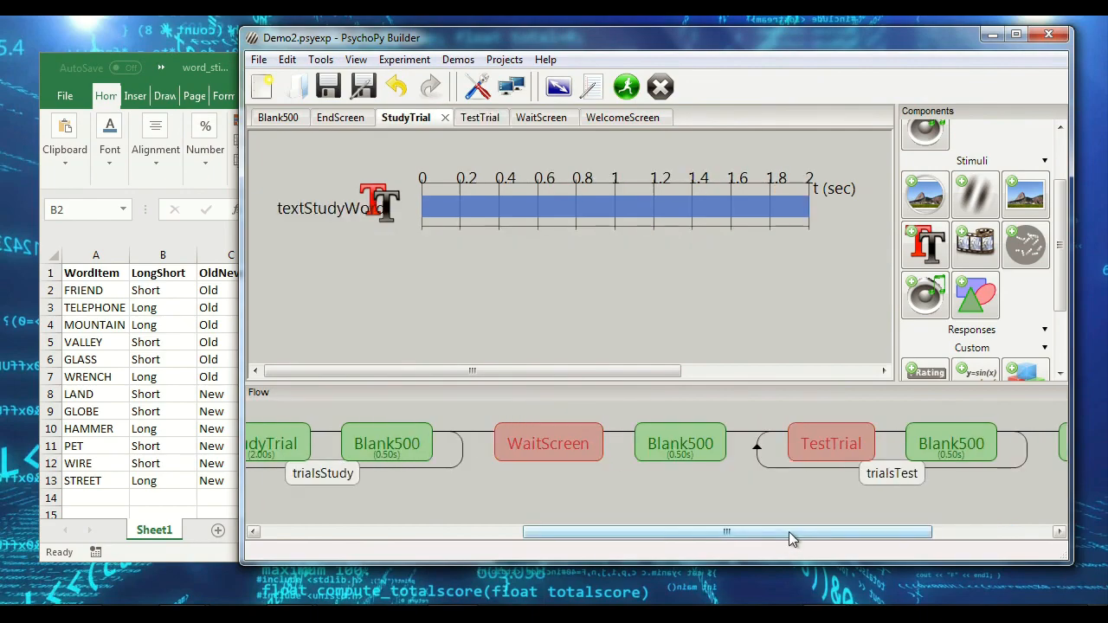
left_click_drag(788, 532, 647, 500)
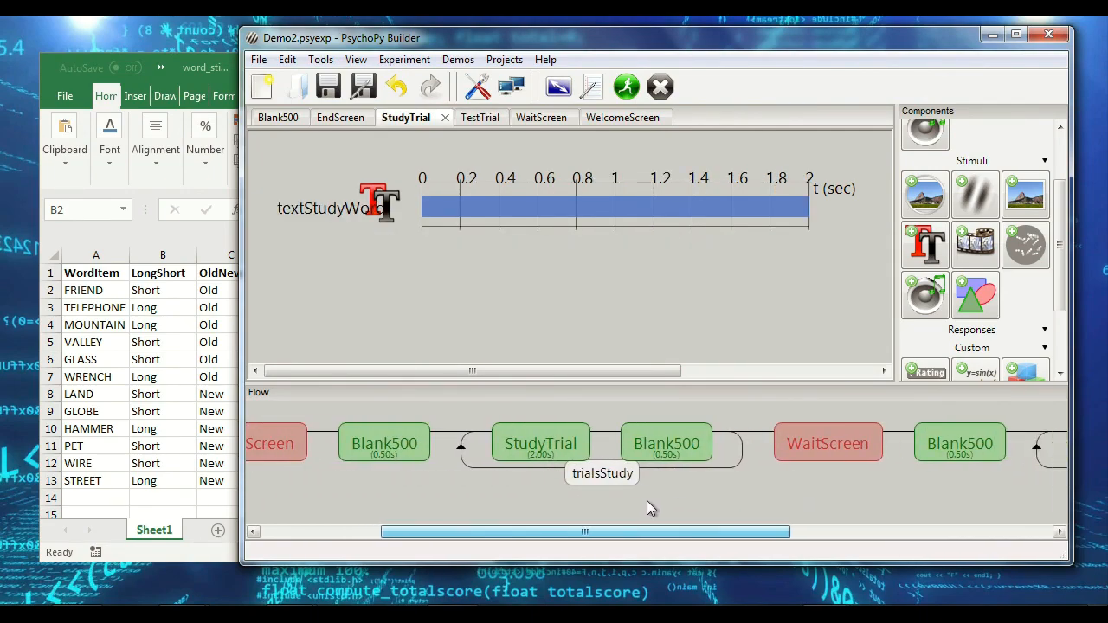
left_click(563, 448)
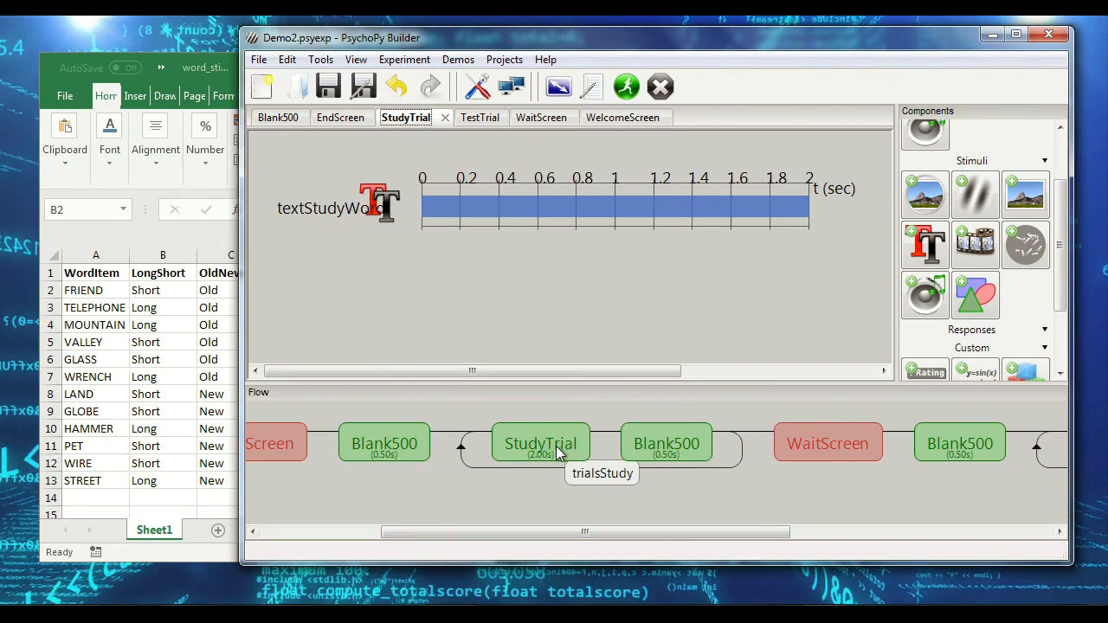
left_click(385, 208)
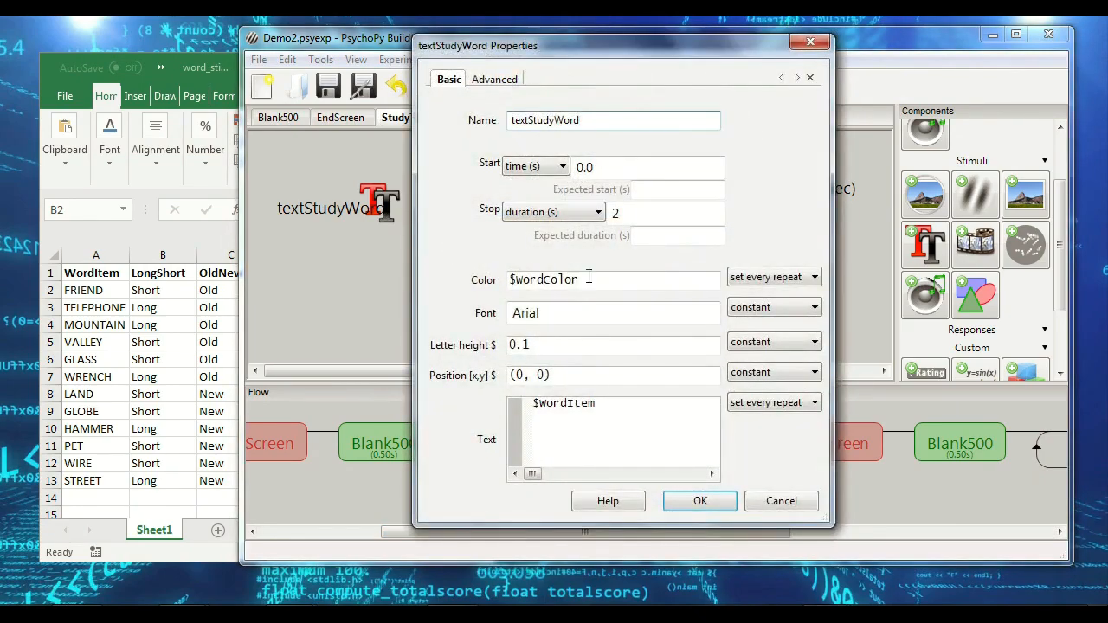
left_click(616, 214)
type("0,")
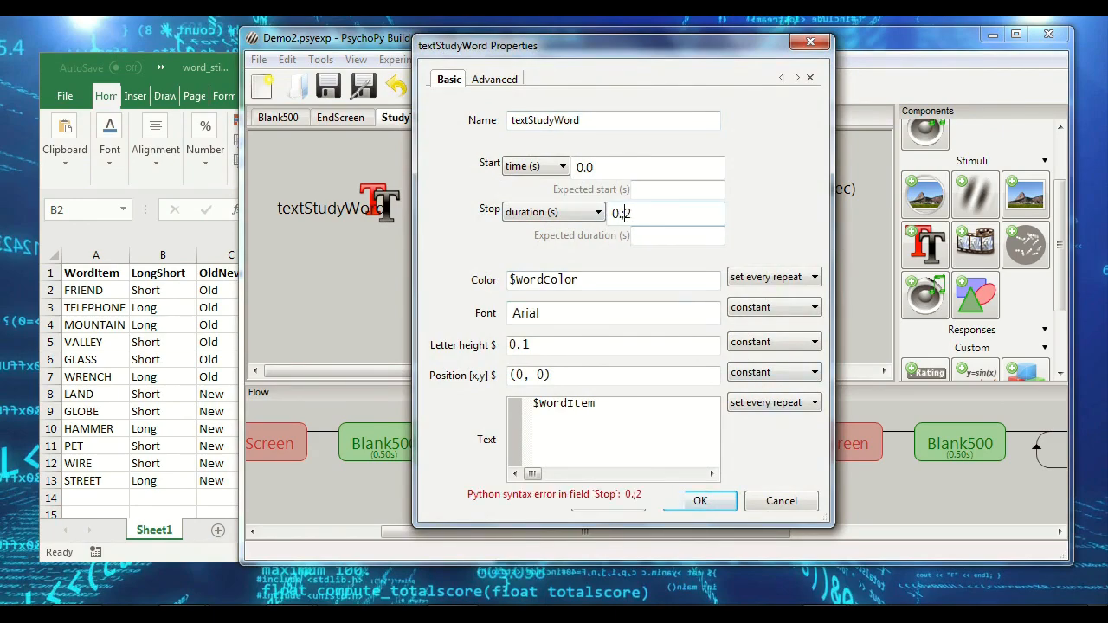
key("BackSpace")
type(".")
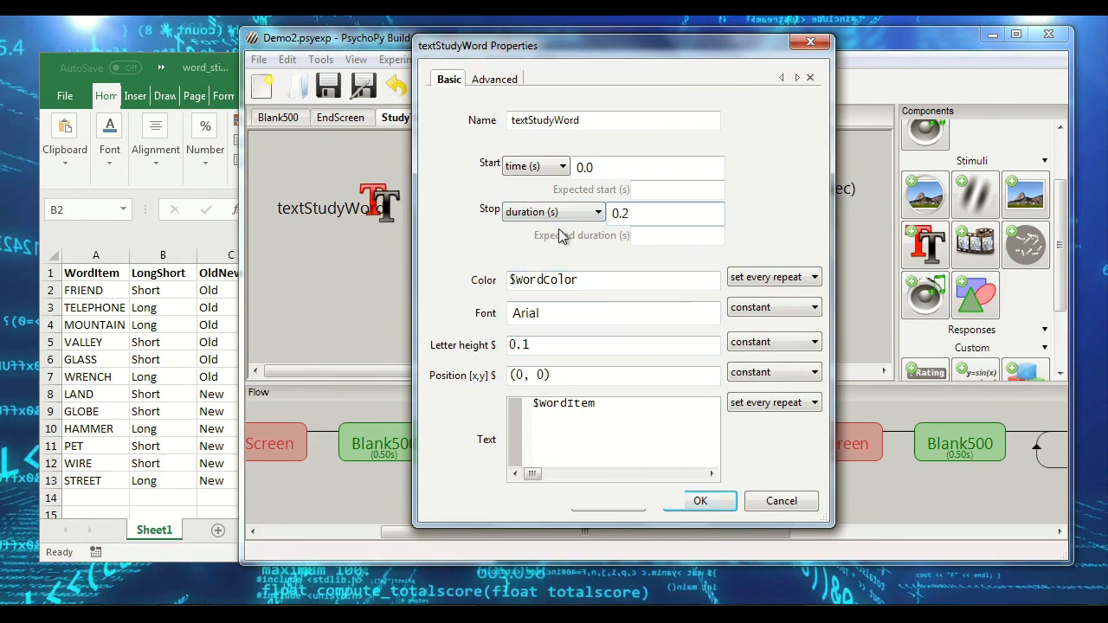
left_click(716, 501)
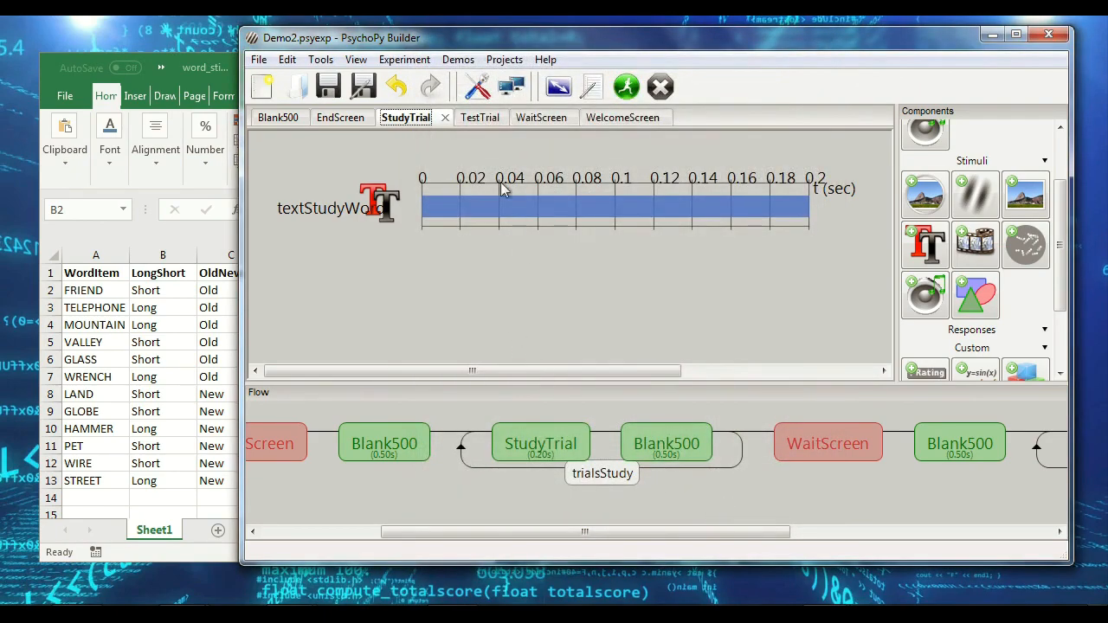
Step: Test-run the experiment with the participant field left empty, continue past the welcome screen, and quit the run
left_click(624, 94)
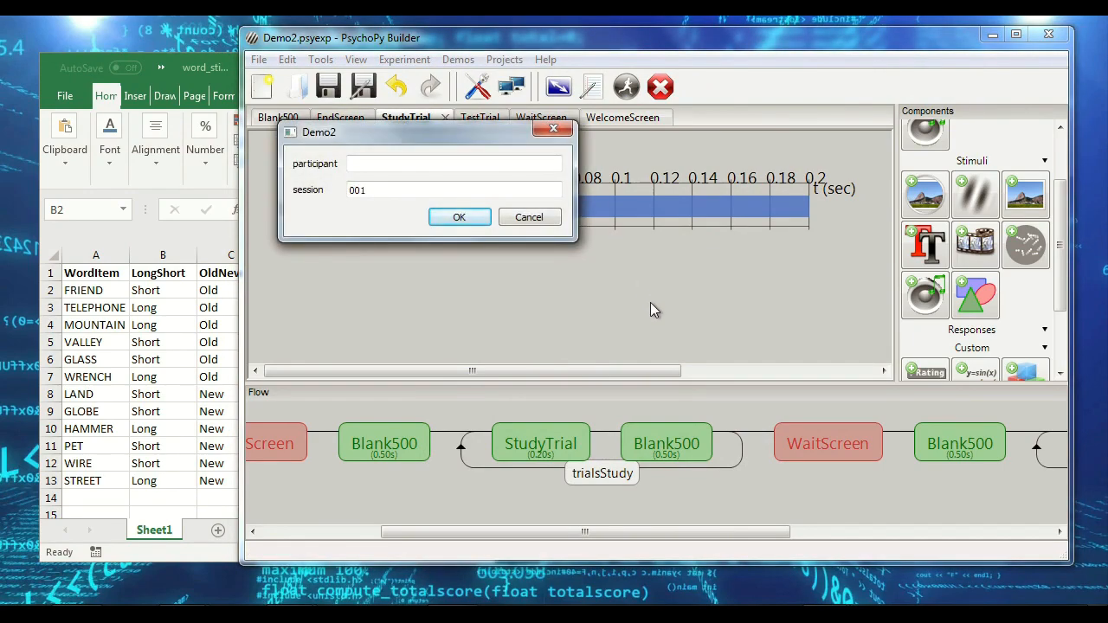
key("Return")
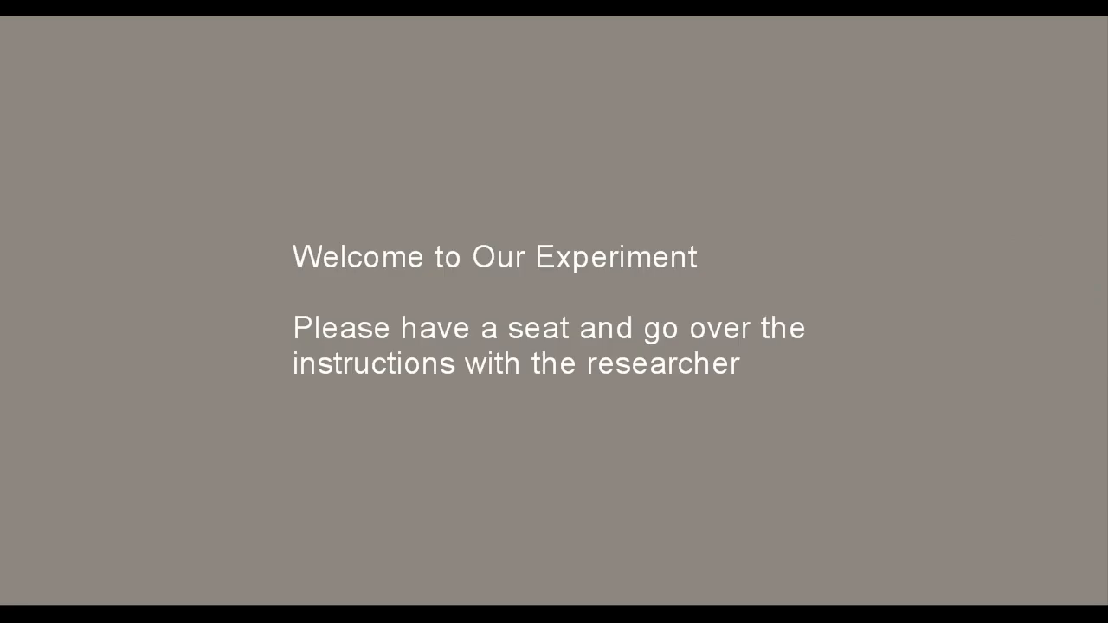
key("space")
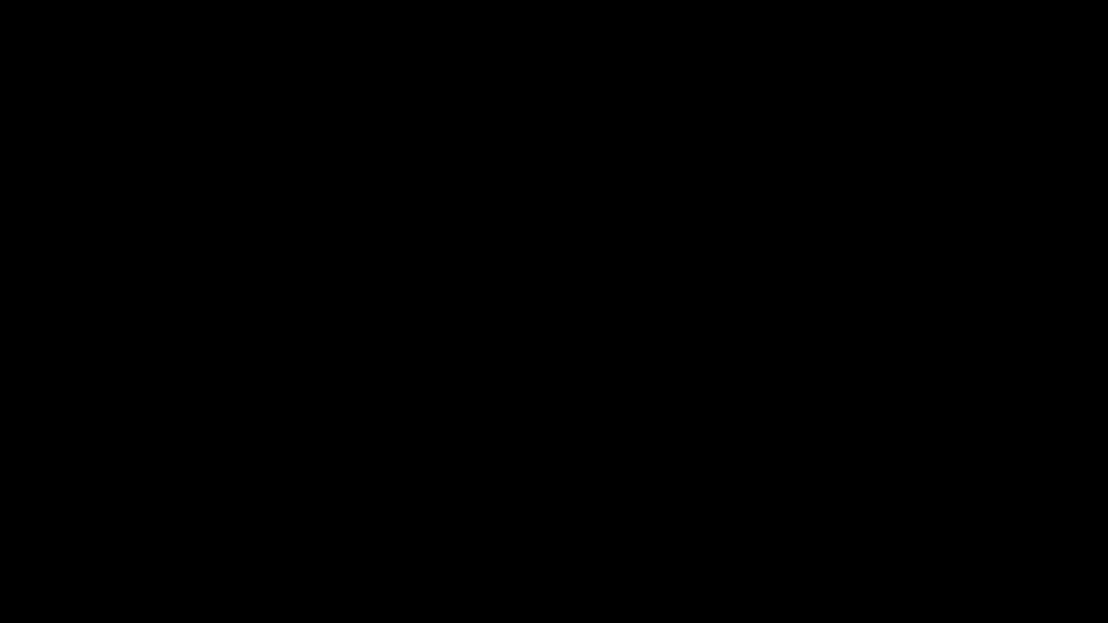
key("Escape")
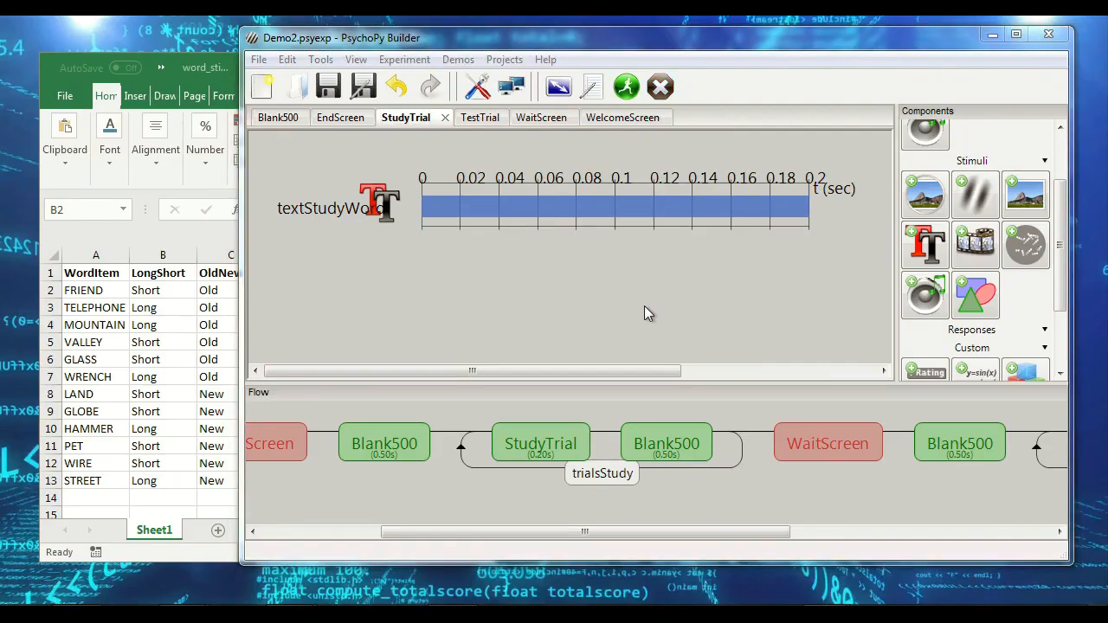
Step: Start adding a Polygon component named polyBack2 to the StudyTrial routine with a size of (2, 2)
mouse_move(667, 532)
left_mouse_down()
mouse_move(502, 532)
mouse_move(684, 547)
left_mouse_up()
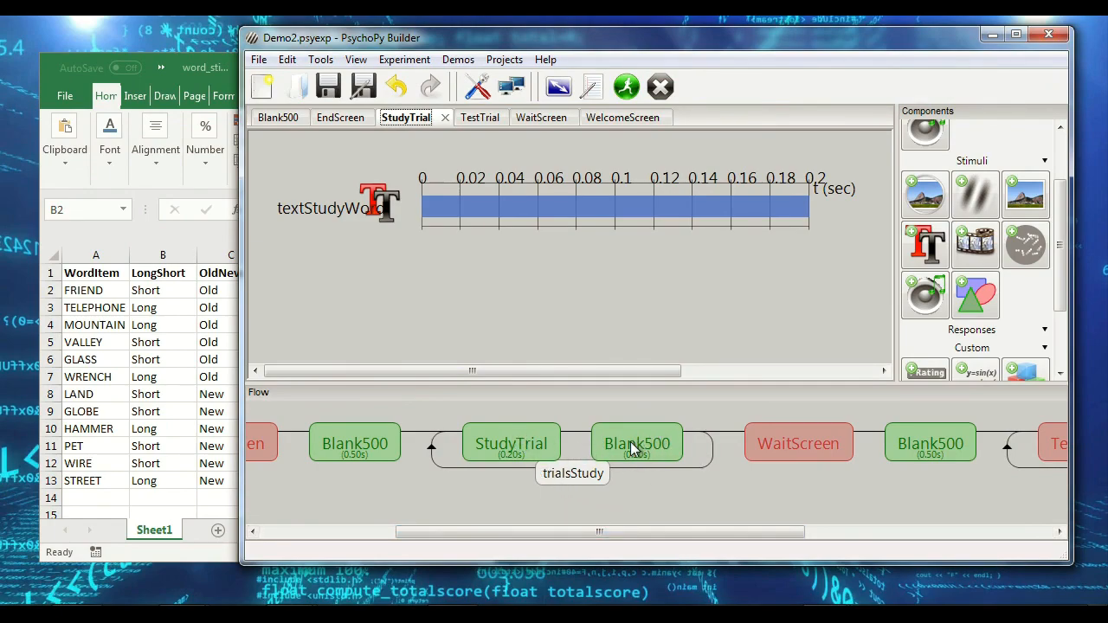
left_click(978, 303)
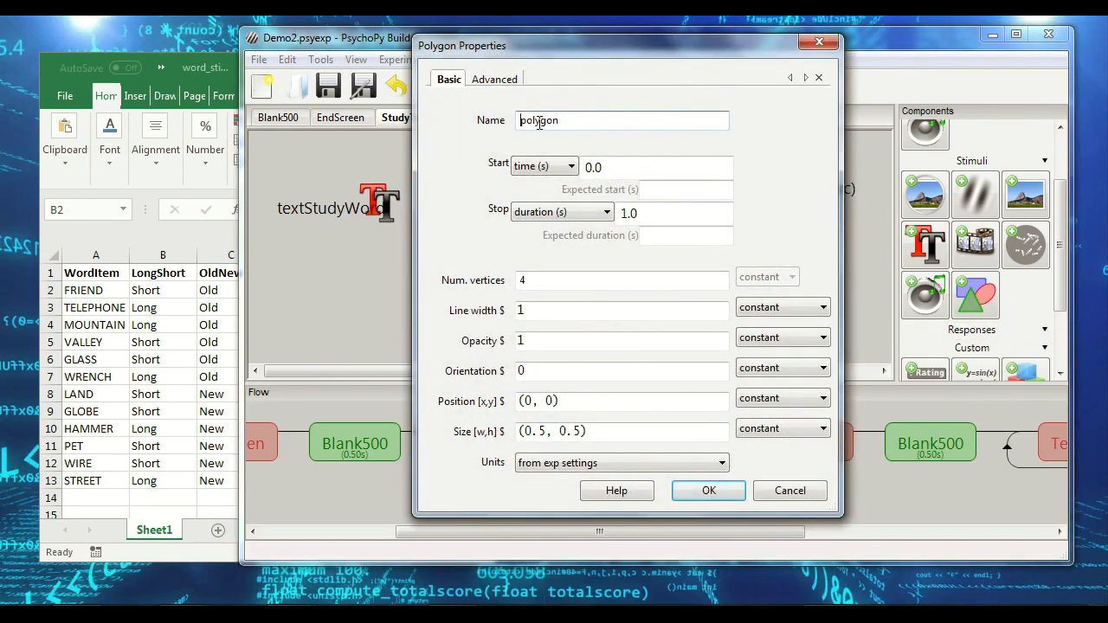
left_click_drag(540, 121, 718, 129)
type("Back2")
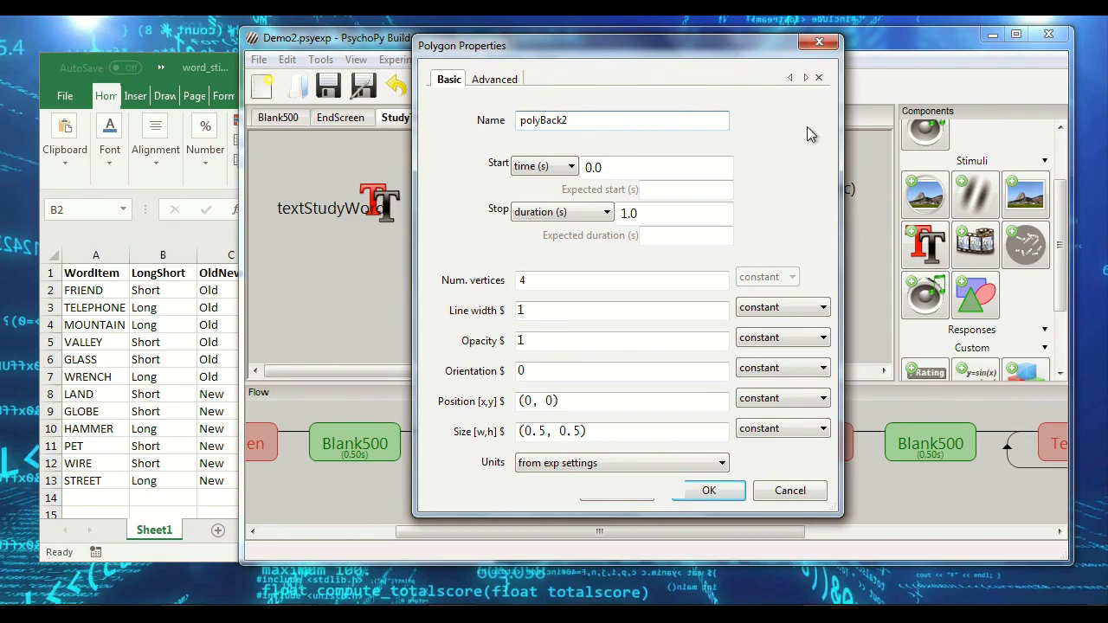
left_click_drag(522, 431, 553, 435)
type("2")
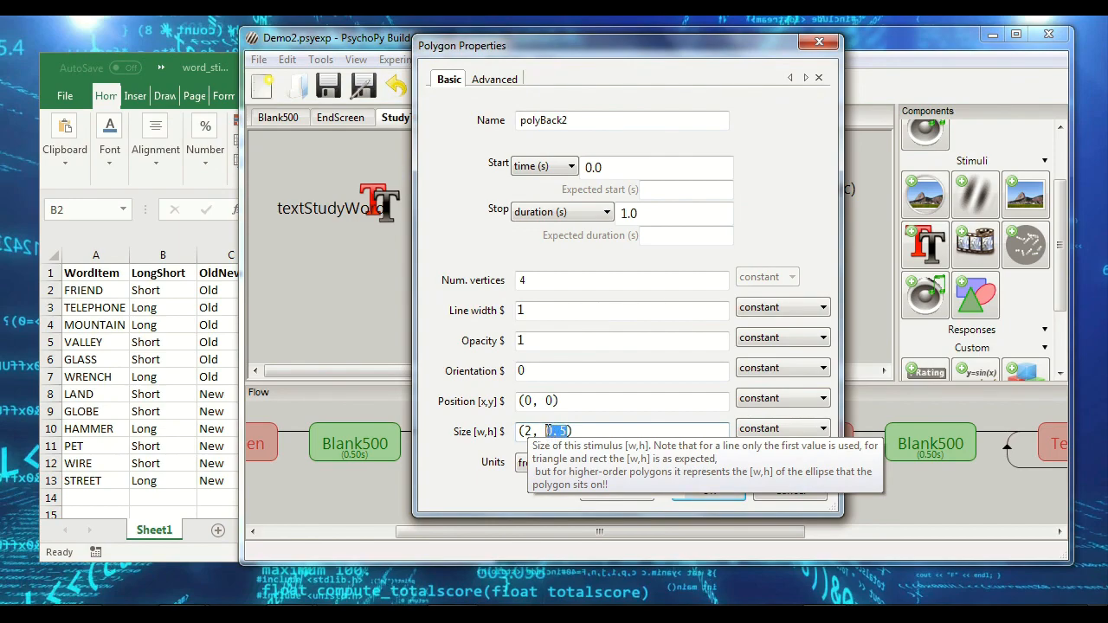
type("2")
Step: Set polyBack2's fill color and line color to black and accept its properties
left_click(494, 79)
type("Blac")
key("BackSpace")
key("BackSpace")
key("BackSpace")
key("BackSpace")
type("black")
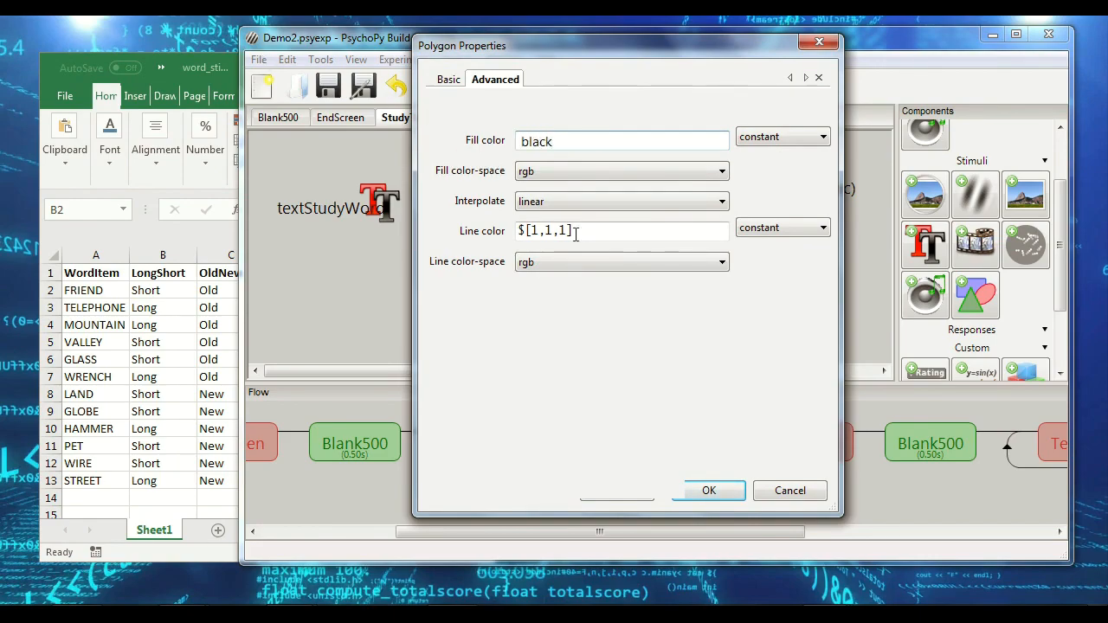
double_click(615, 228)
type("black")
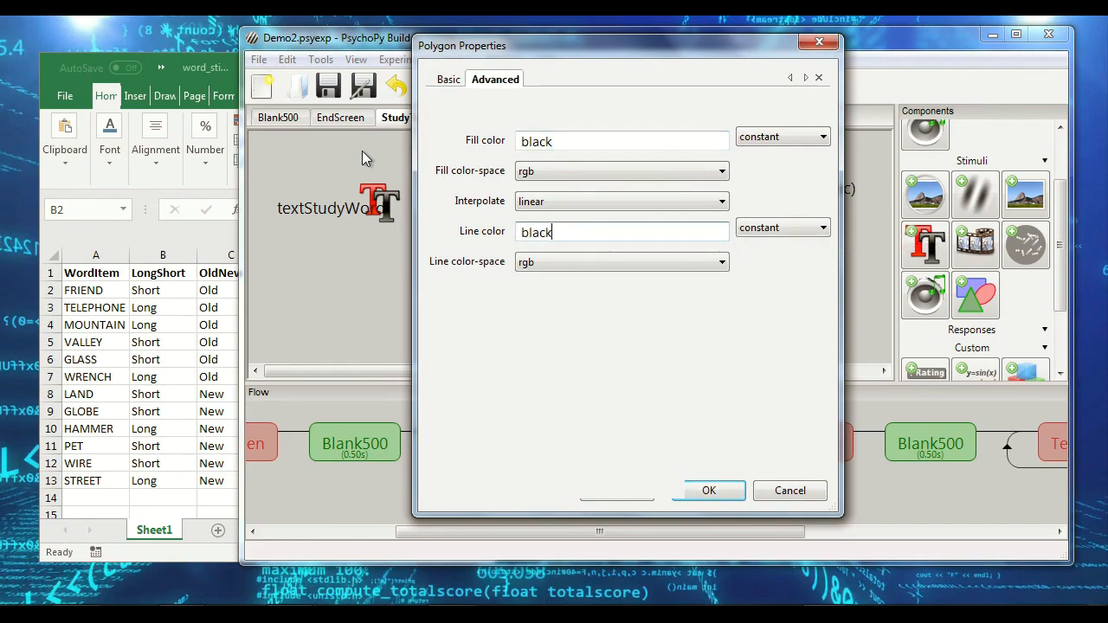
key("Return")
Step: Move polyBack2 to the top of the StudyTrial routine and set its duration to 0.2 s
right_click(383, 258)
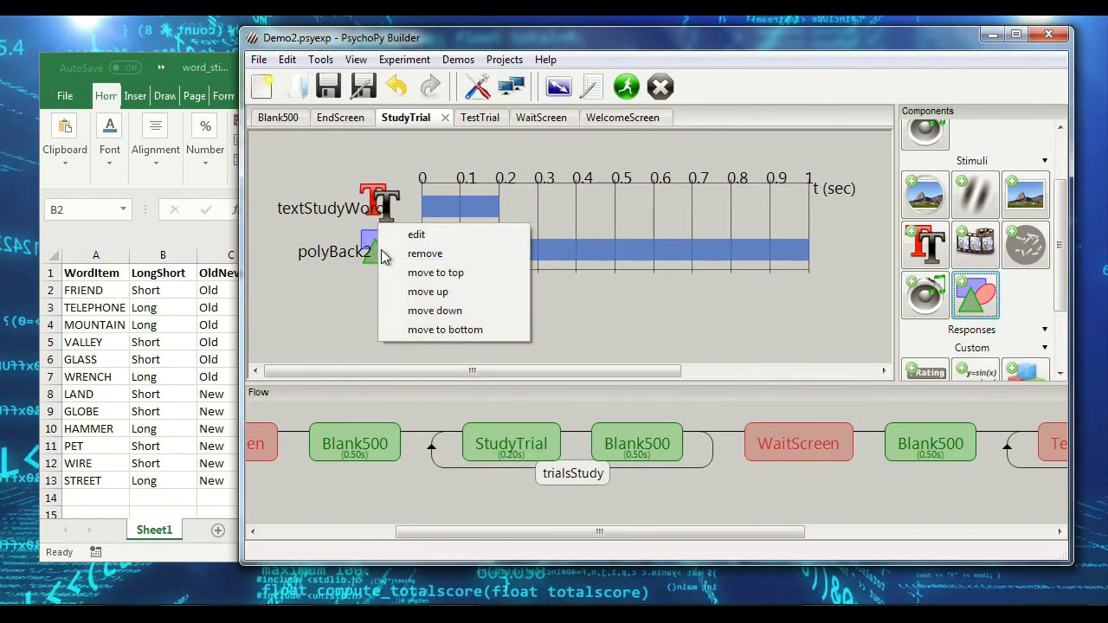
left_click(426, 273)
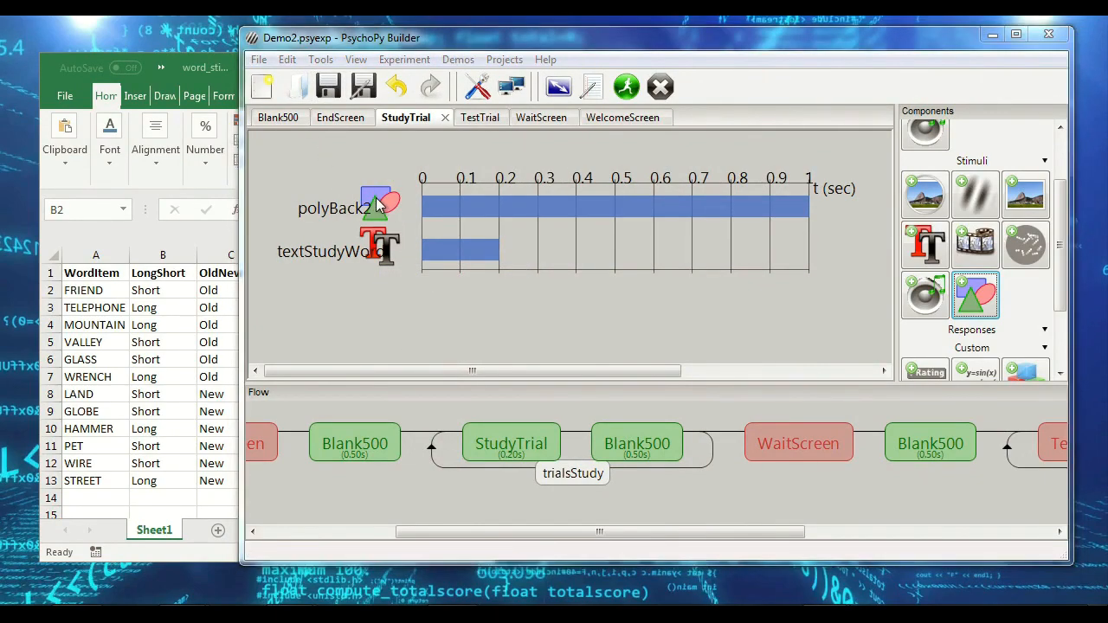
double_click(378, 205)
double_click(636, 213)
type("0.2")
key("Return")
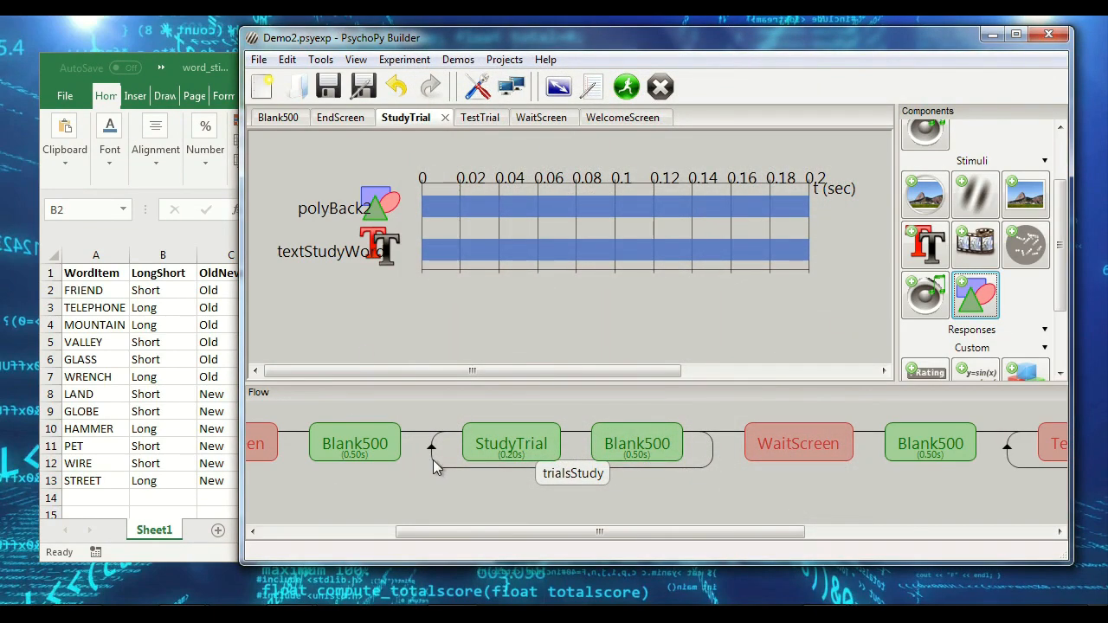
Step: Check the basic and advanced properties of textTestWord in the TestTrial routine without changing them
left_click_drag(588, 531, 838, 530)
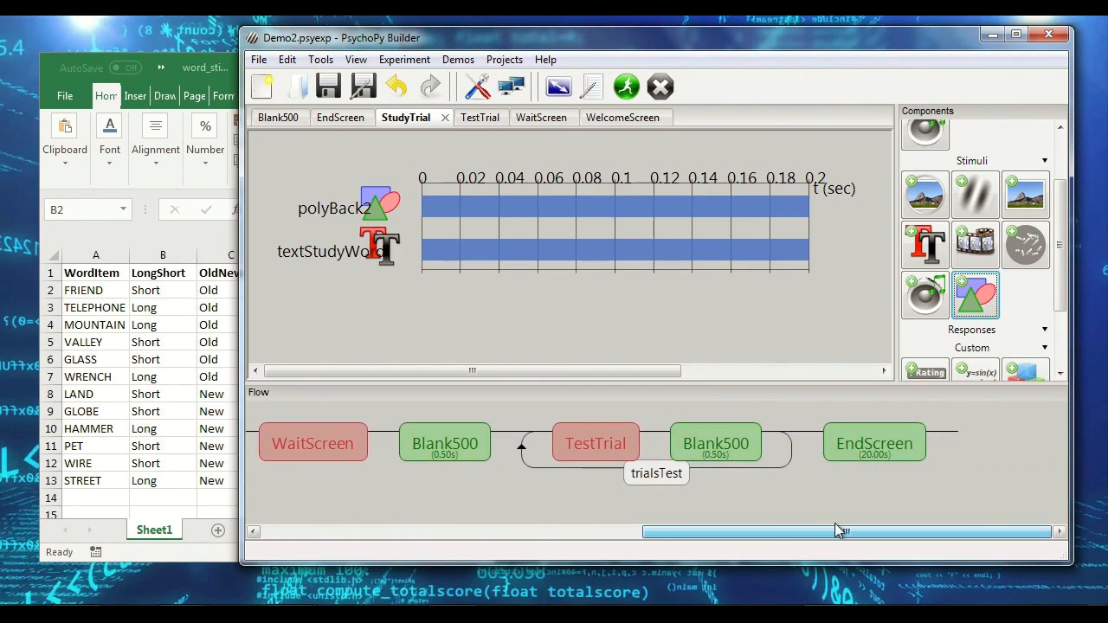
left_click(637, 453)
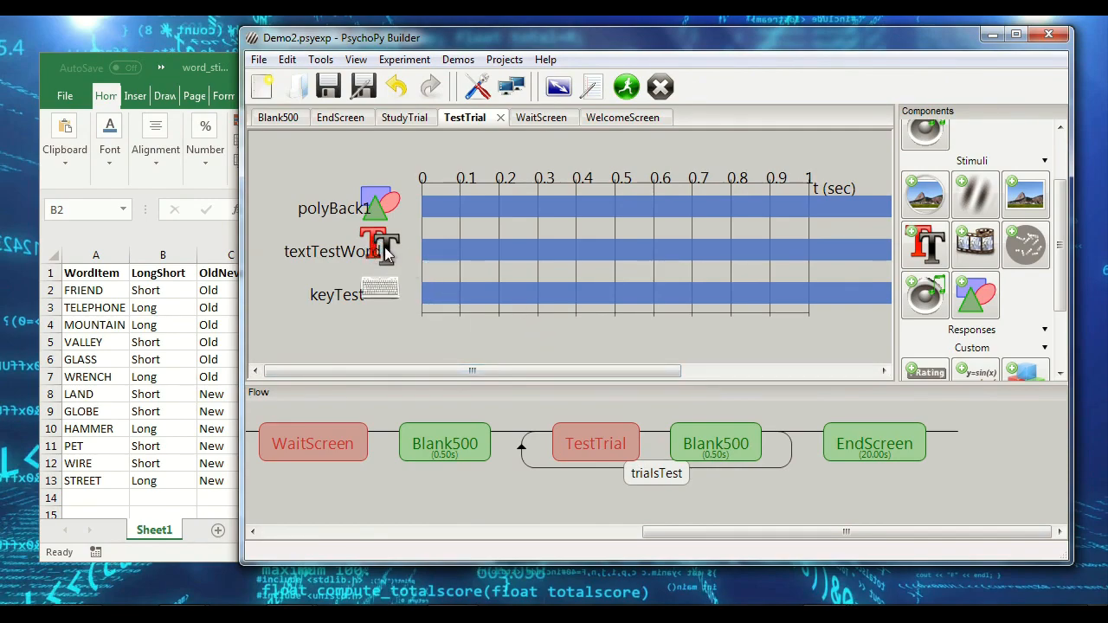
left_click(381, 242)
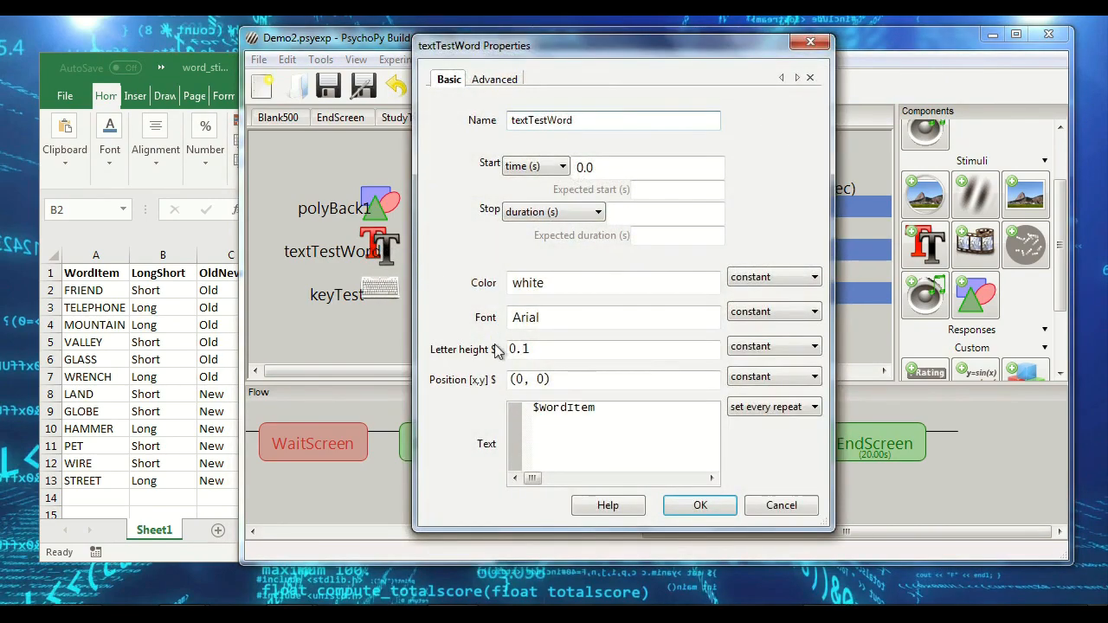
left_click(486, 79)
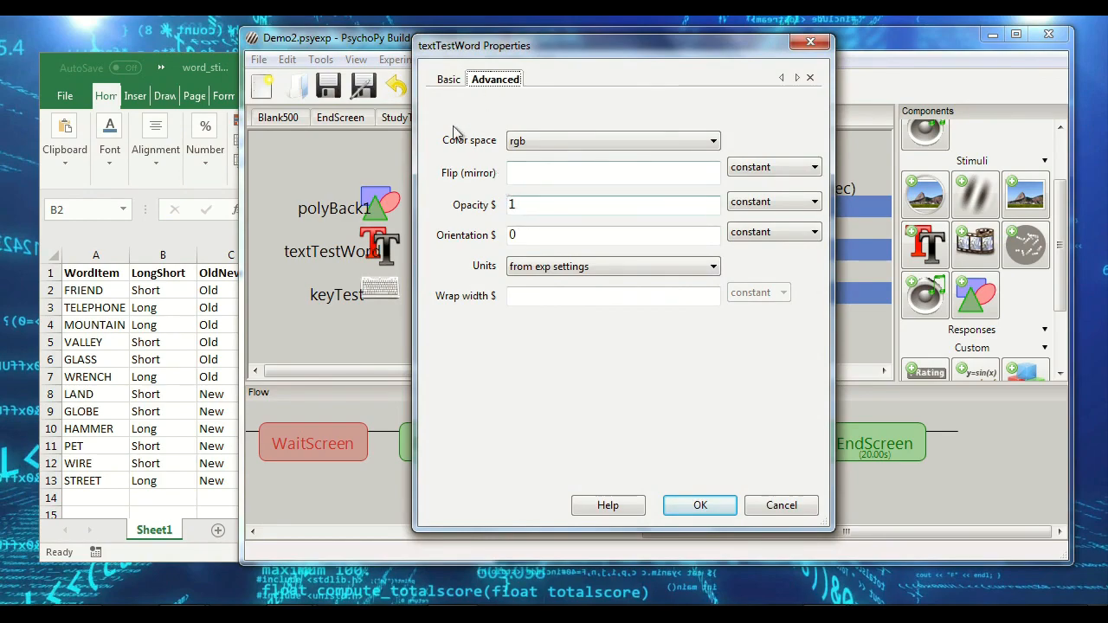
left_click(780, 504)
Step: Set the allowed keys of the TestTrial routine's keyTest component to '6','5','4','3','2','1'
left_click(380, 295)
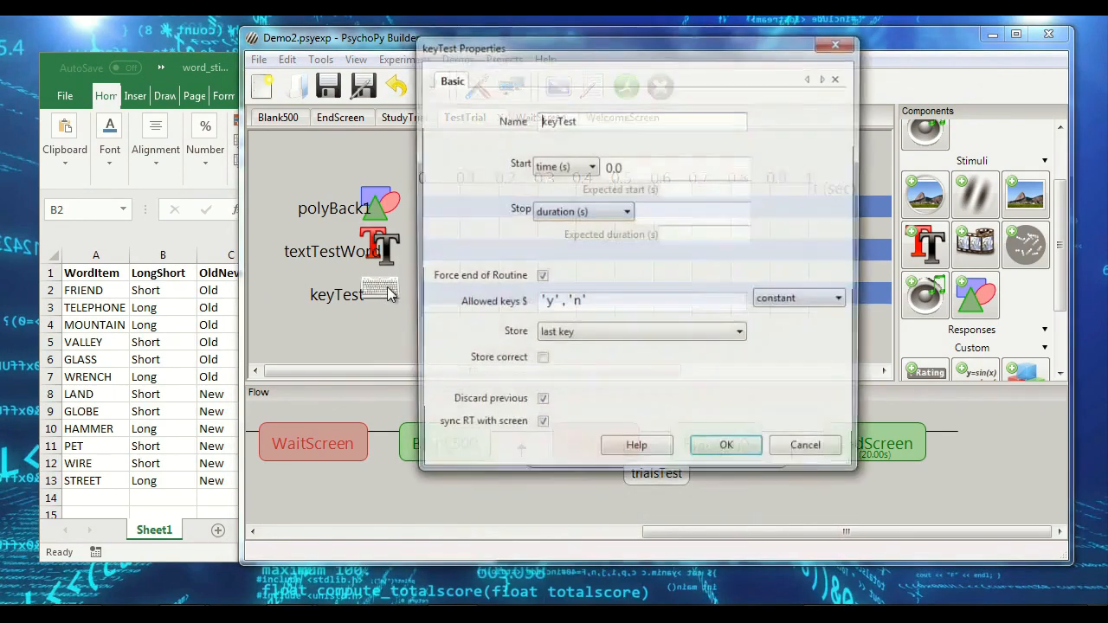
double_click(545, 302)
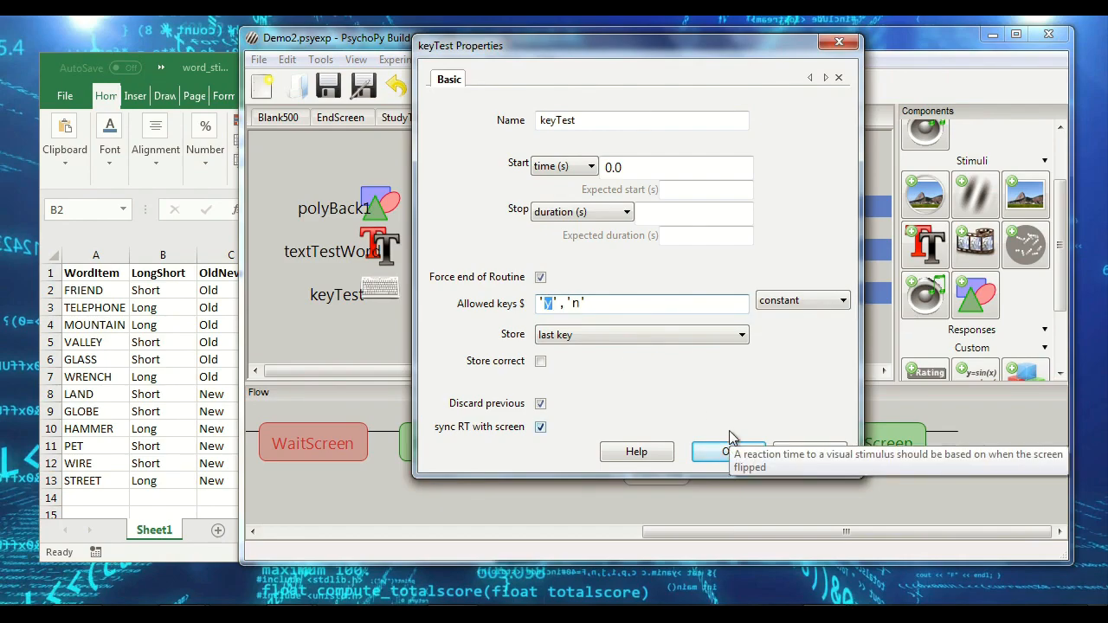
key("Right")
key("Right")
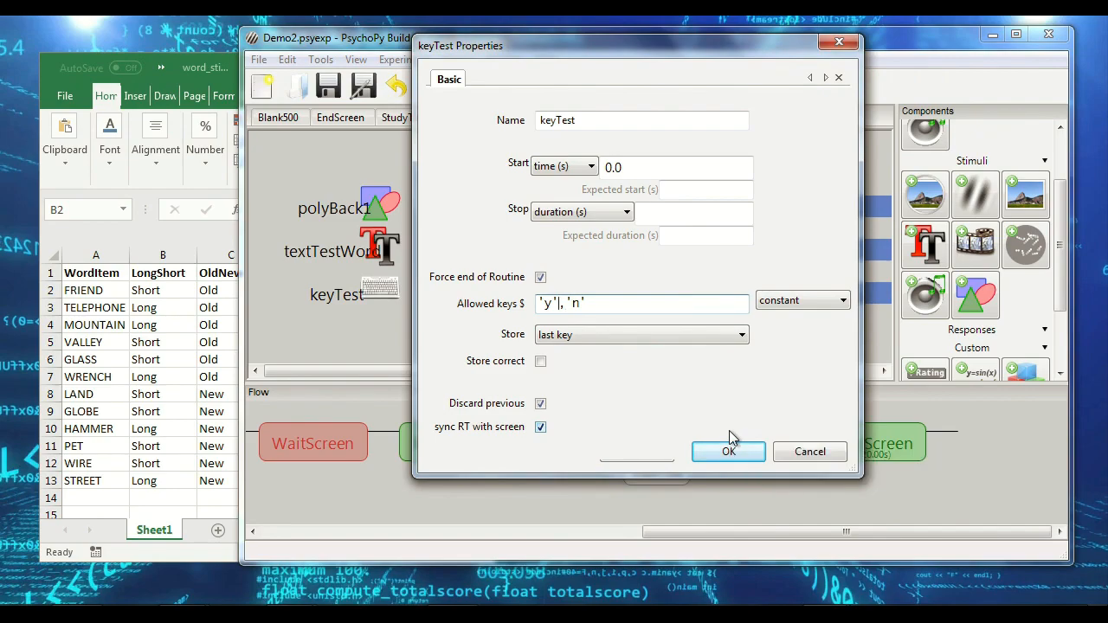
type("6','5','4','3'")
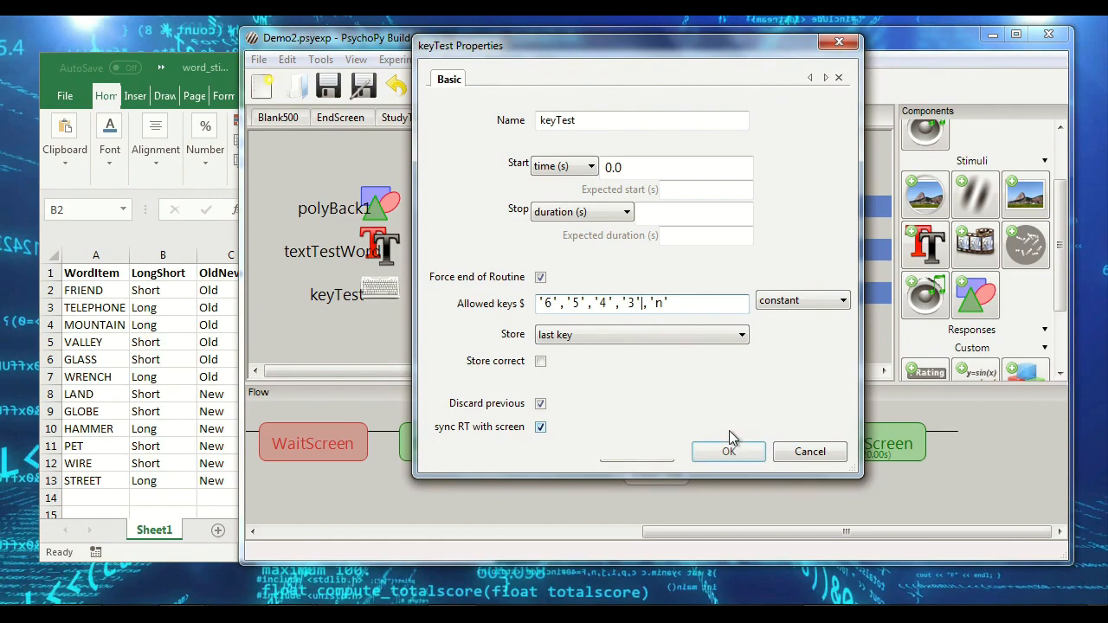
type(",'2")
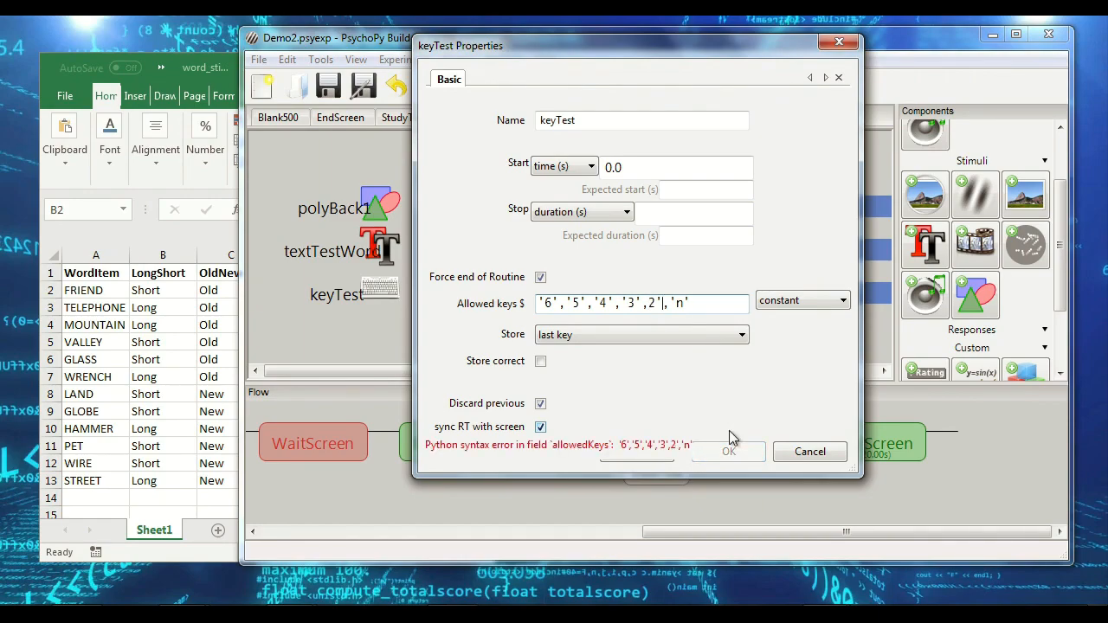
type("',")
key("BackSpace")
key("Right")
key("Right")
key("Delete")
type("1")
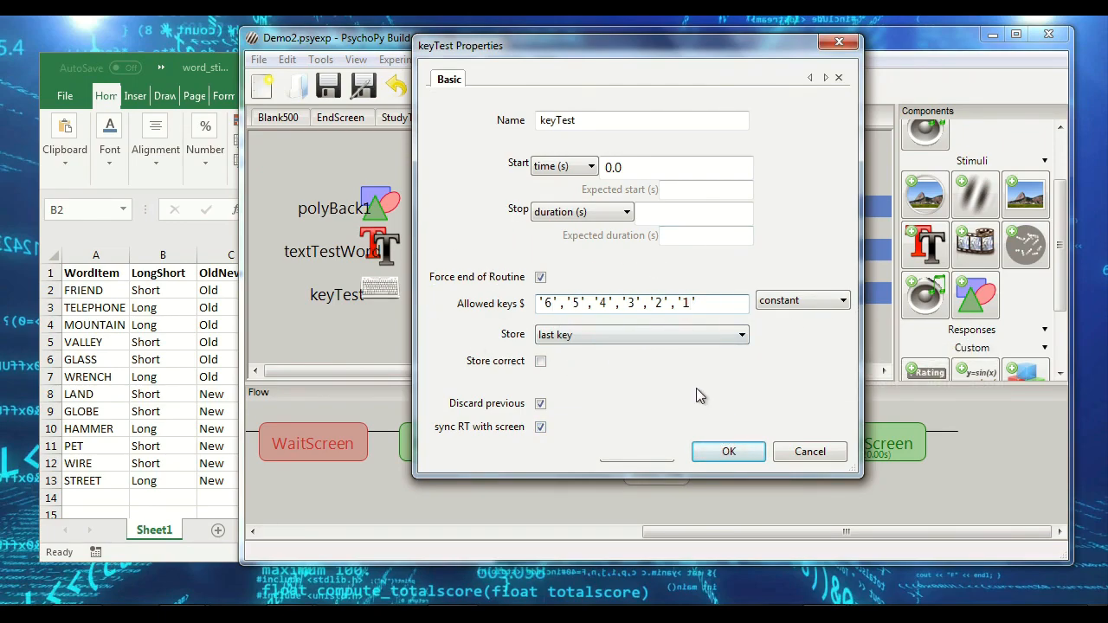
Step: Rename the keyTest component to keyTestConf and accept its properties
left_click_drag(557, 119, 644, 118)
left_click(645, 118)
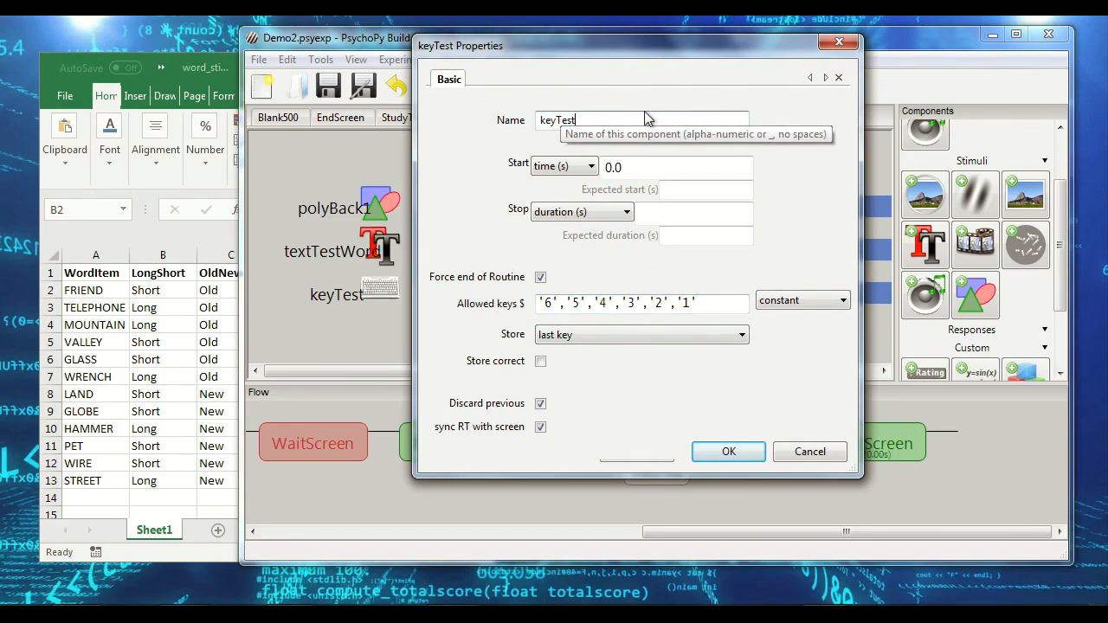
type("Conf")
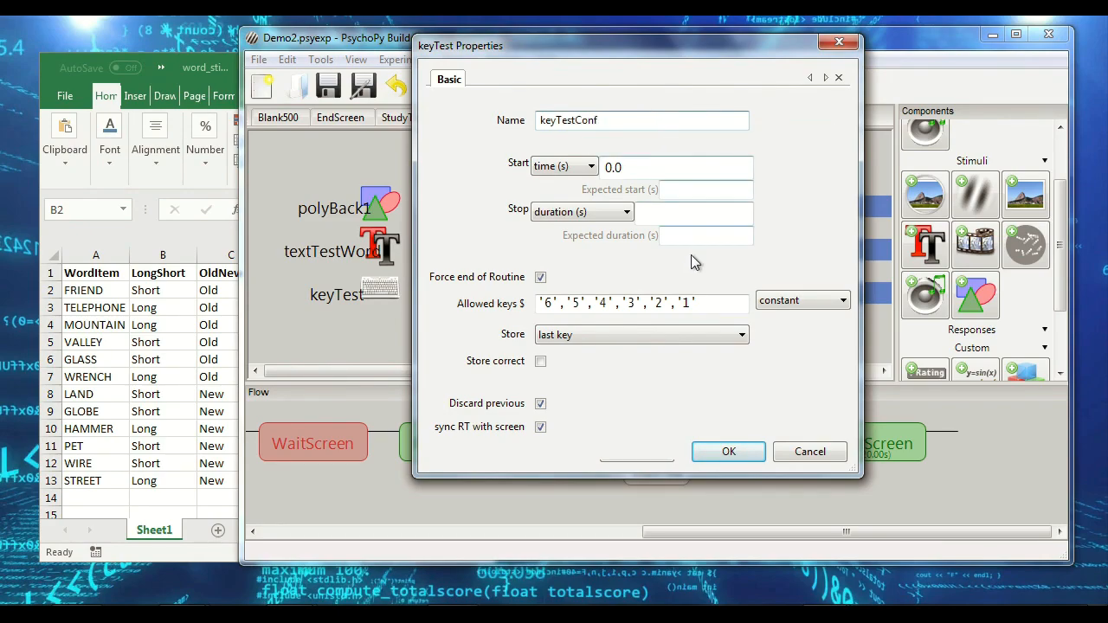
left_click(727, 454)
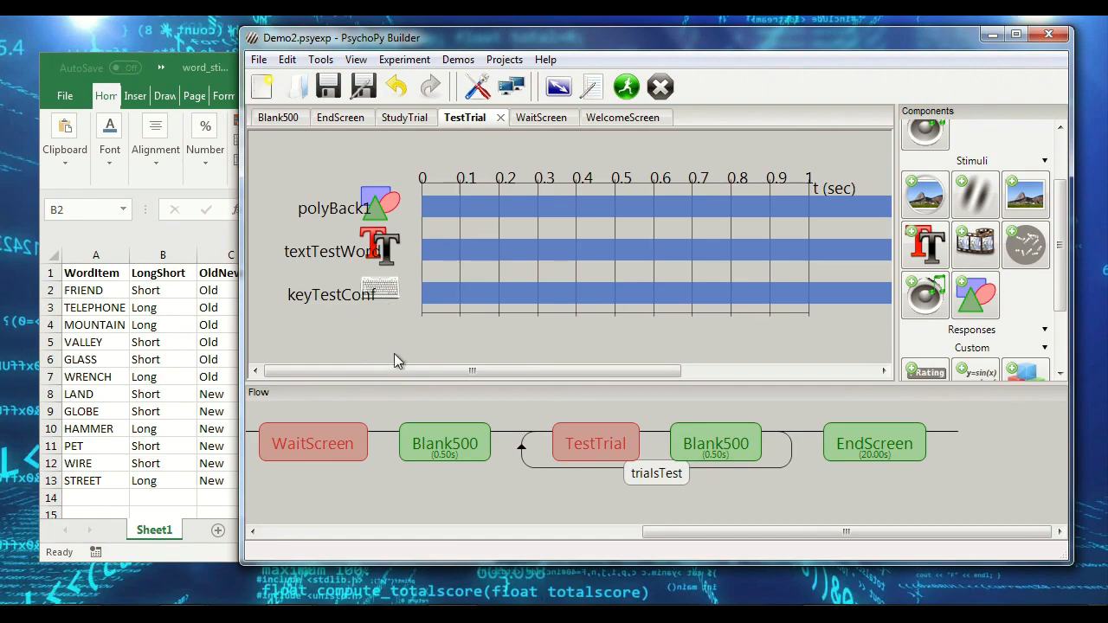
Step: Try to add a 1...2...3...4...5...6 scale line and a line with NEW and OLD labels below $WordItem in textTestWord's text
left_click(384, 251)
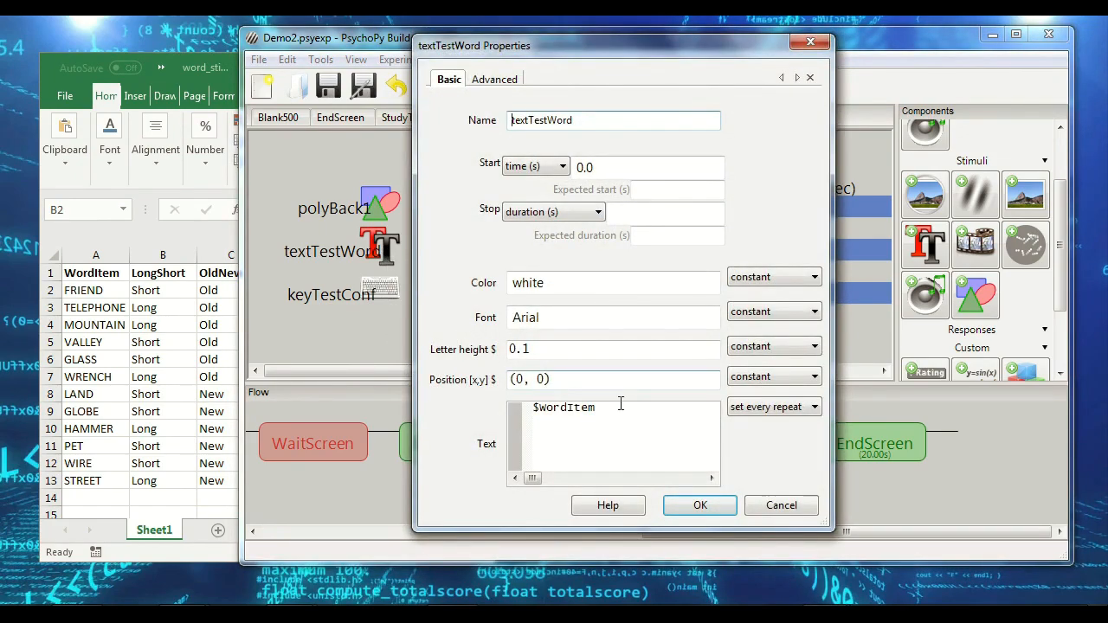
key("Return")
type("1...2...3...4...5...6")
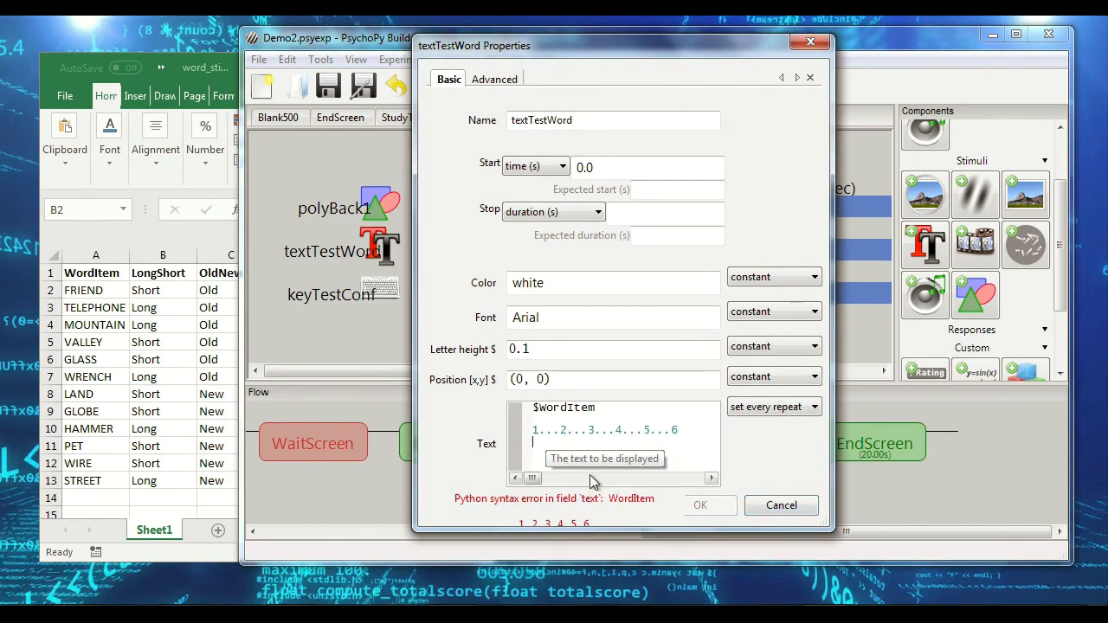
key("Return")
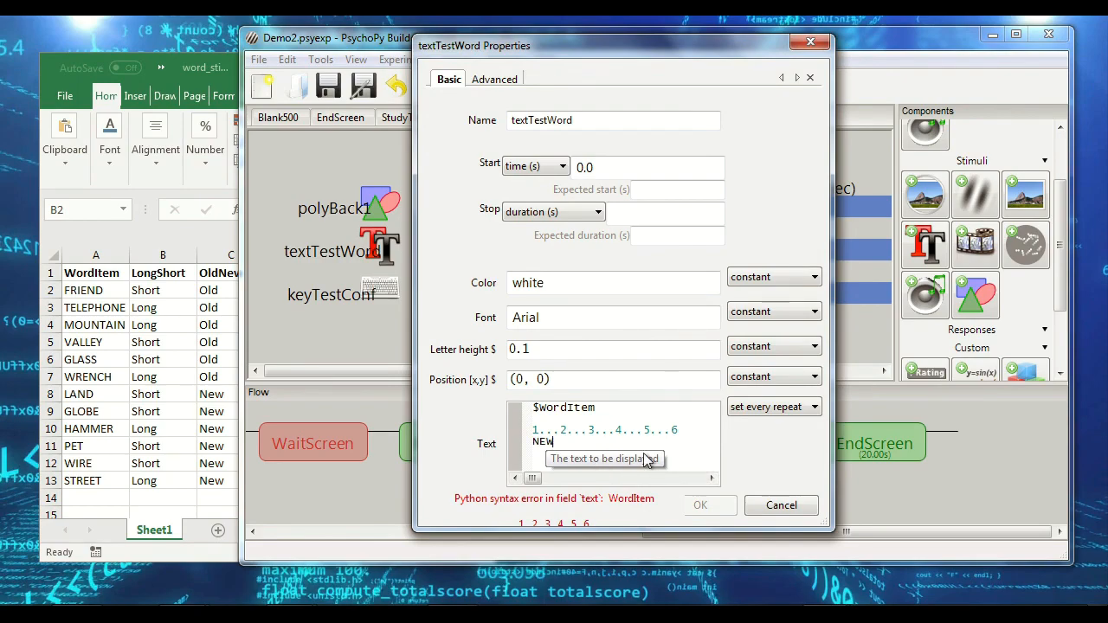
type("NEW                OLD")
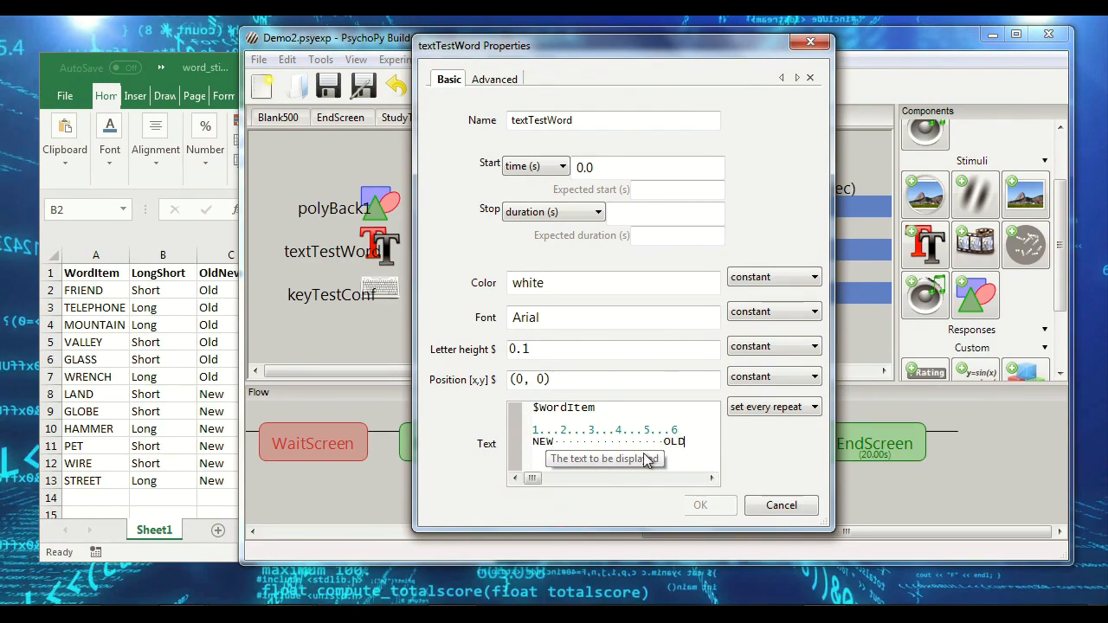
left_click(535, 431)
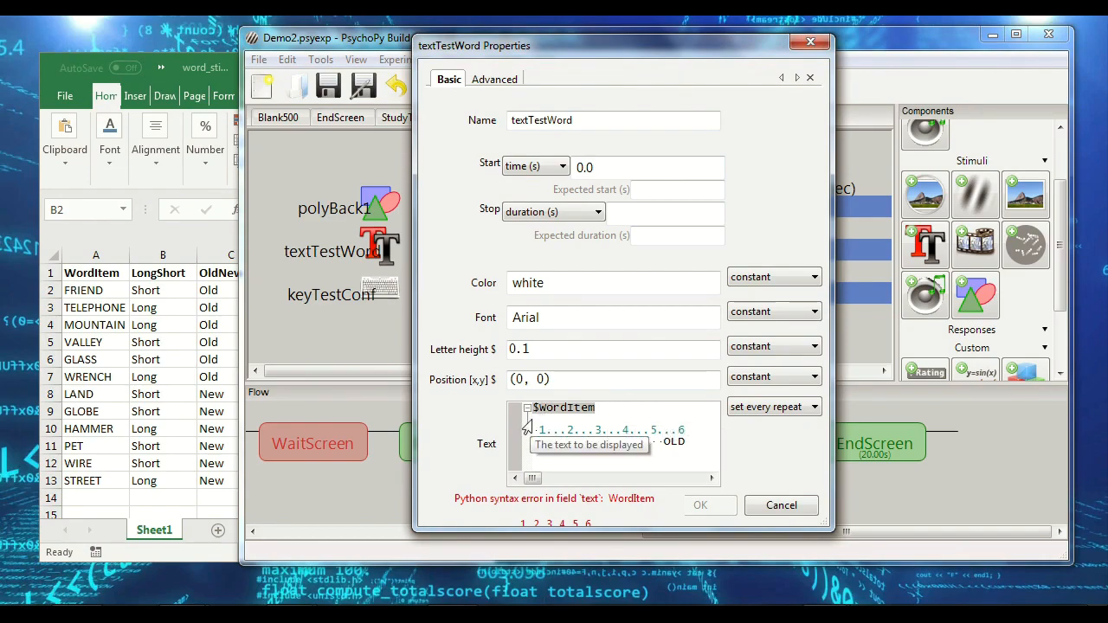
Step: Remove the scale and label lines from textTestWord's text, keeping only $WordItem, and accept the properties
left_click_drag(527, 426, 759, 471)
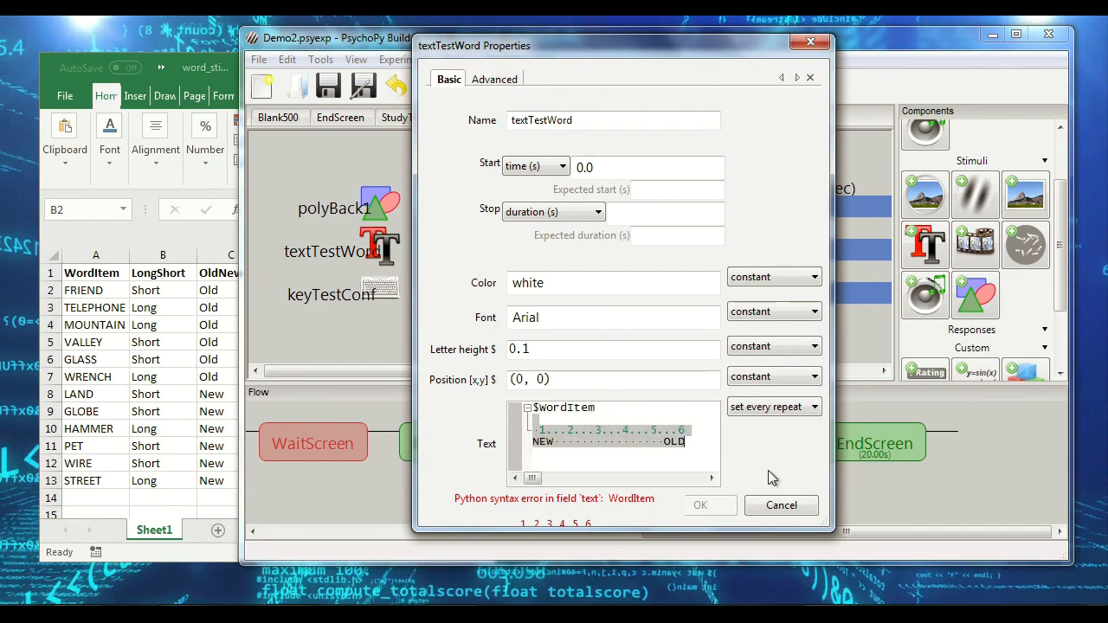
key("Delete")
left_click(720, 509)
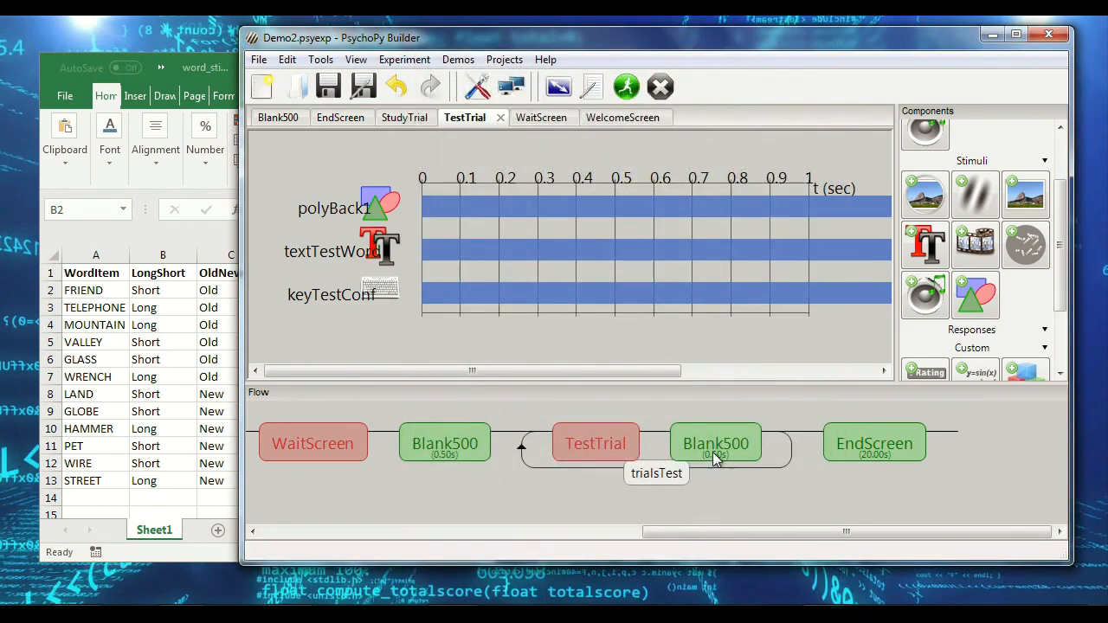
Step: Start adding a Text component named textConfScale to the TestTrial routine with an empty duration
left_click(925, 249)
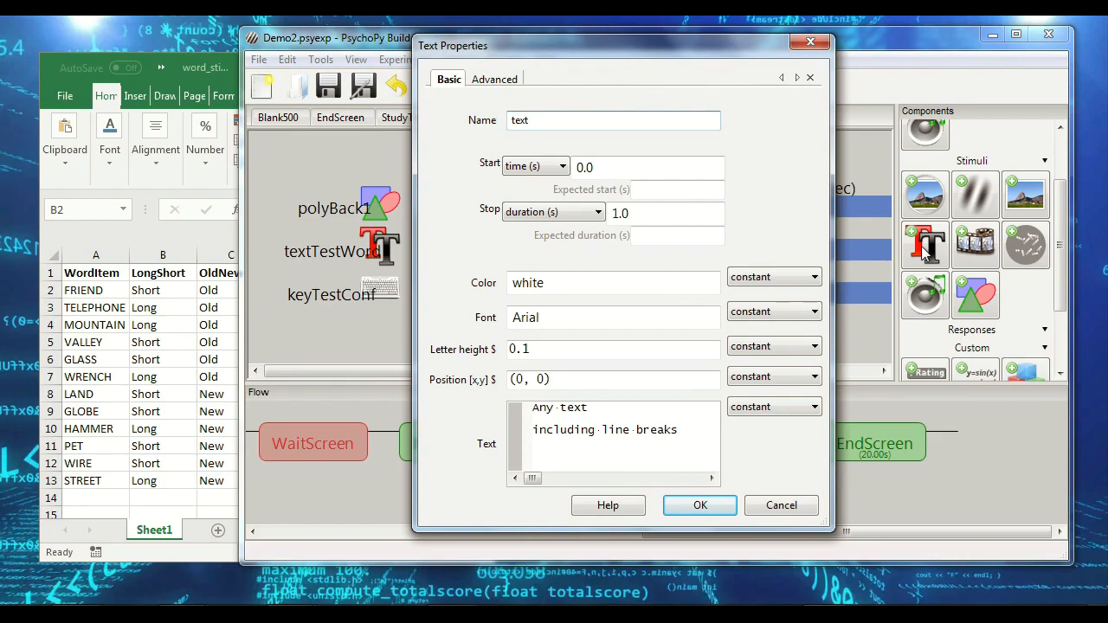
type("ConfSca")
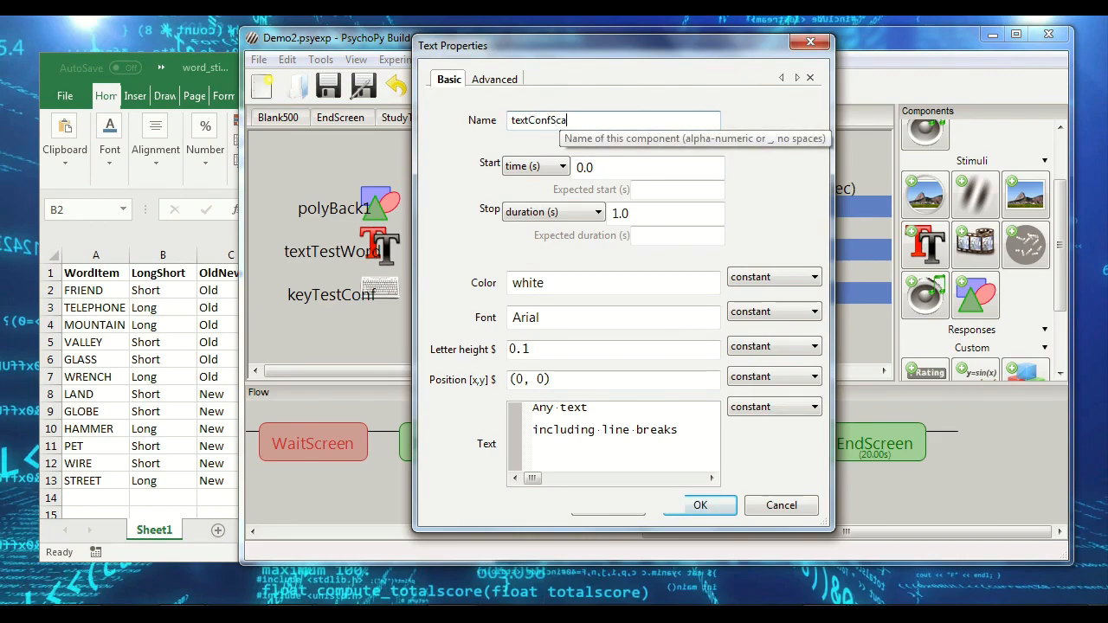
type("le")
left_click_drag(653, 213, 456, 187)
key("BackSpace")
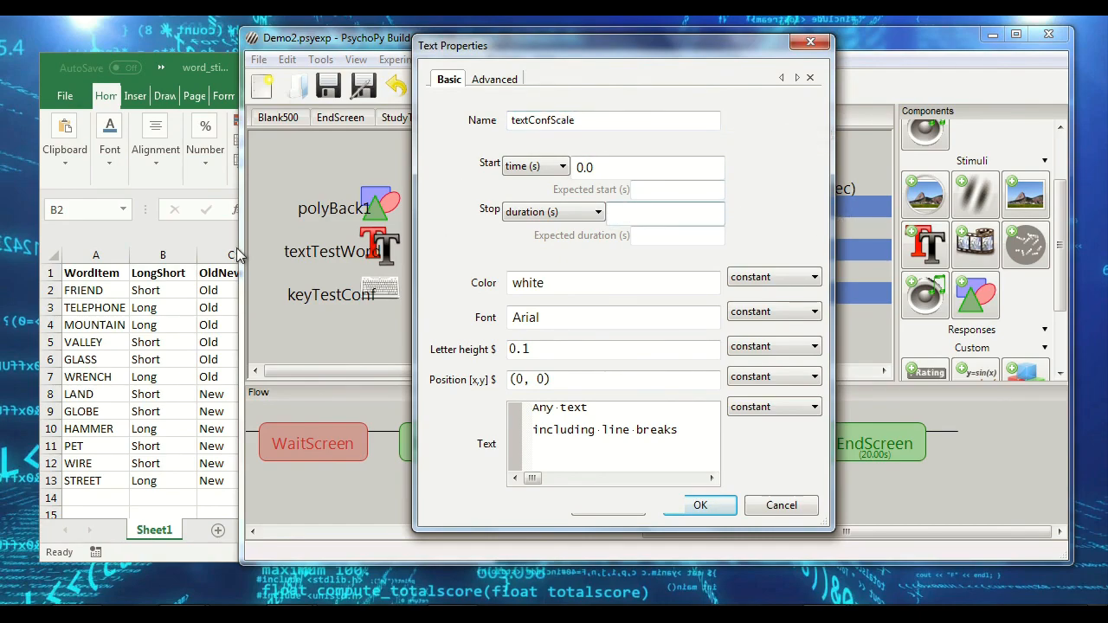
Step: Replace textConfScale's text with 1...2...3...4...5...6 above spaced NEW and OLD labels, accept it, and run the experiment
left_click_drag(680, 430, 465, 384)
key("BackSpace")
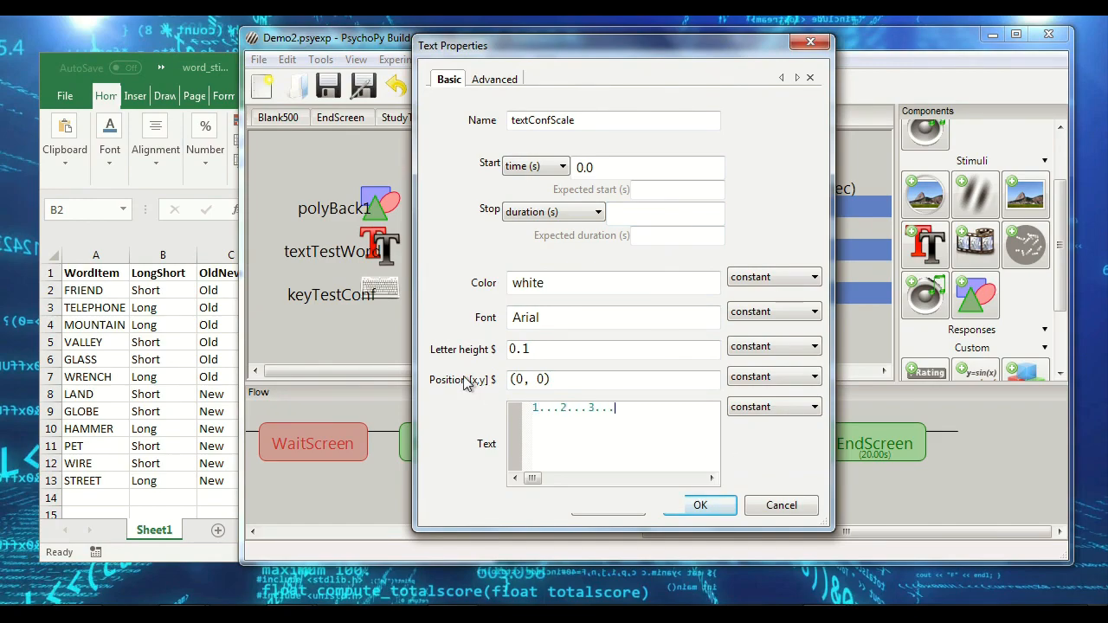
type("1...2...3...4...5...6")
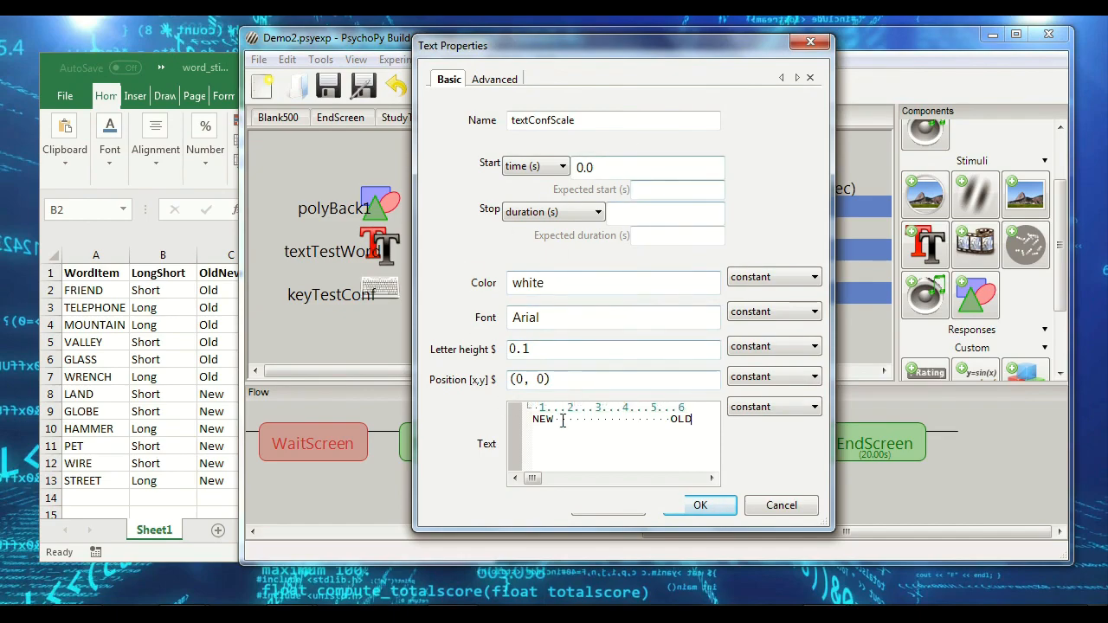
left_click(700, 505)
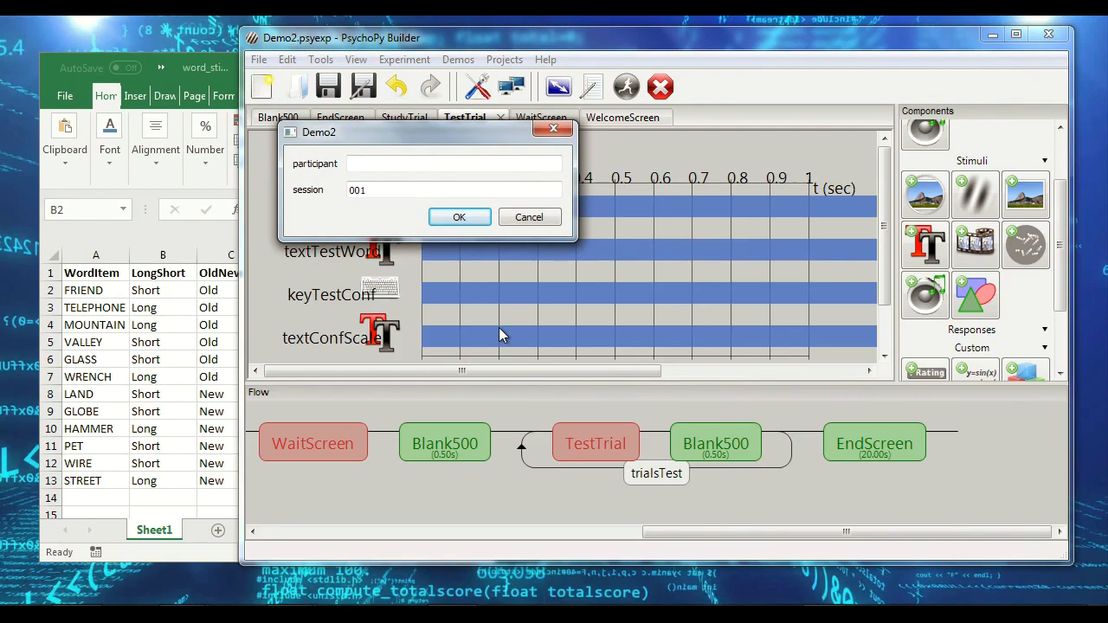
key("Return")
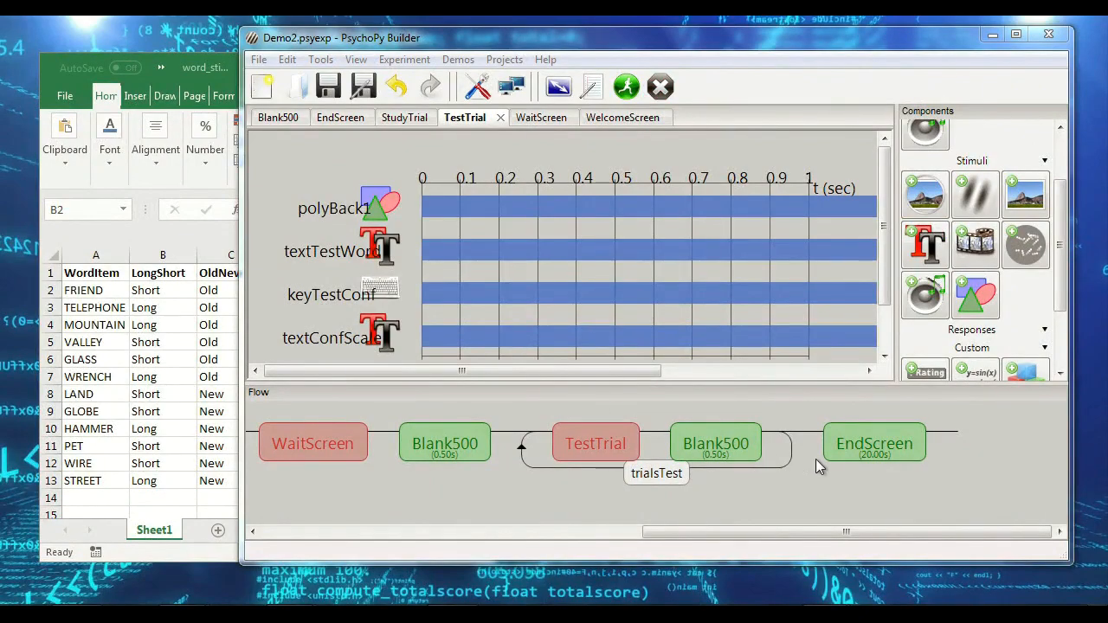
Step: Set textConfScale's position to (0, -1) and accept its properties
left_click(384, 343)
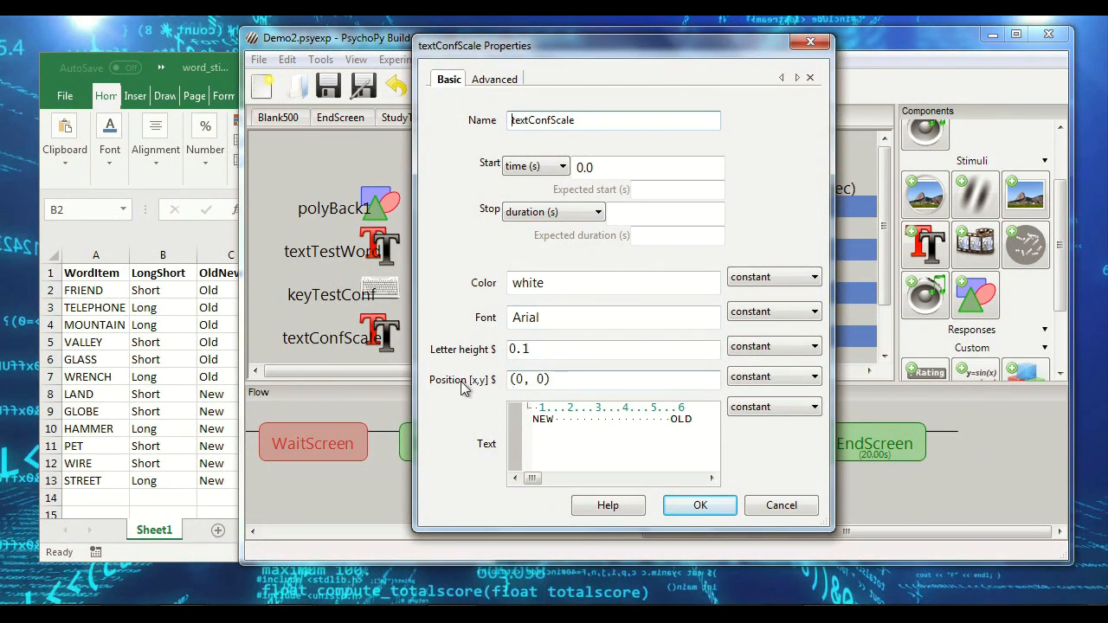
left_click(545, 384)
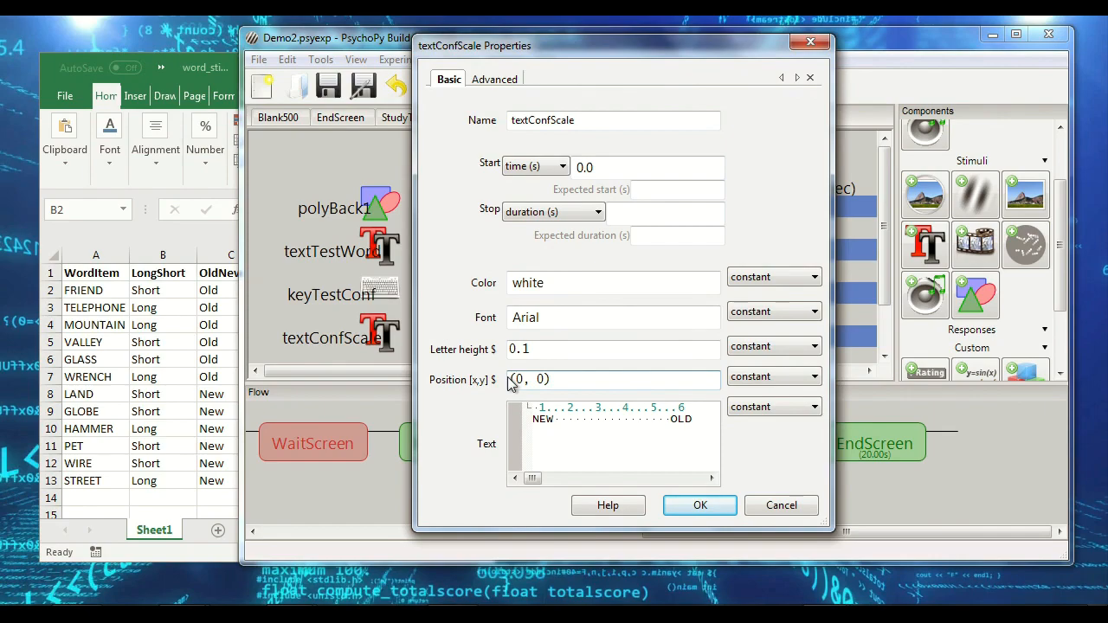
key("Left")
key("Left")
key("Left")
key("shift+Left")
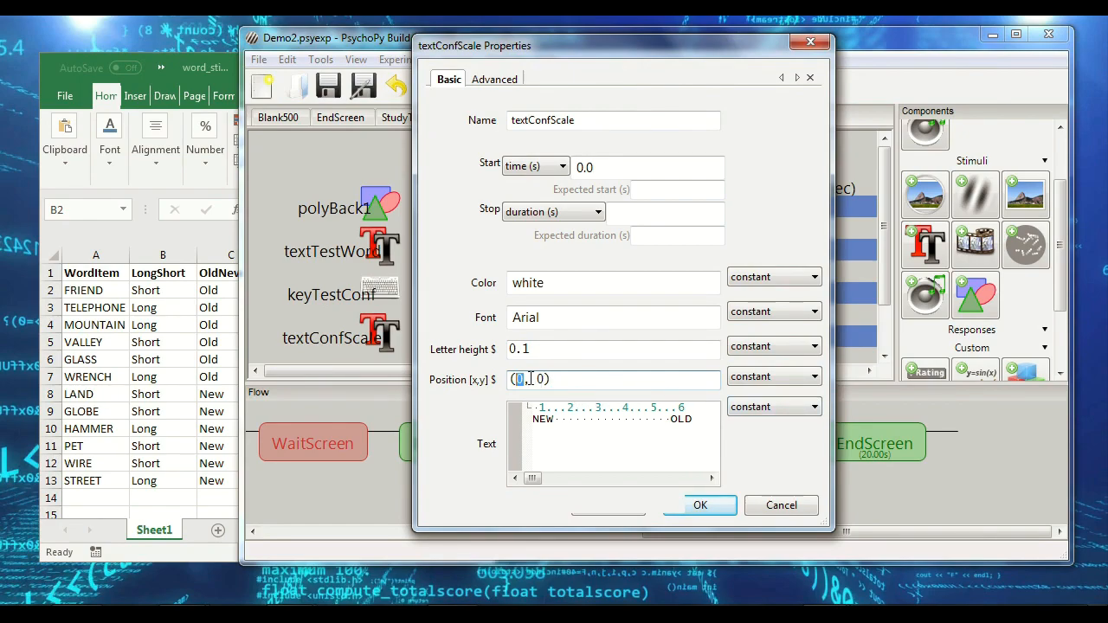
left_click(539, 378)
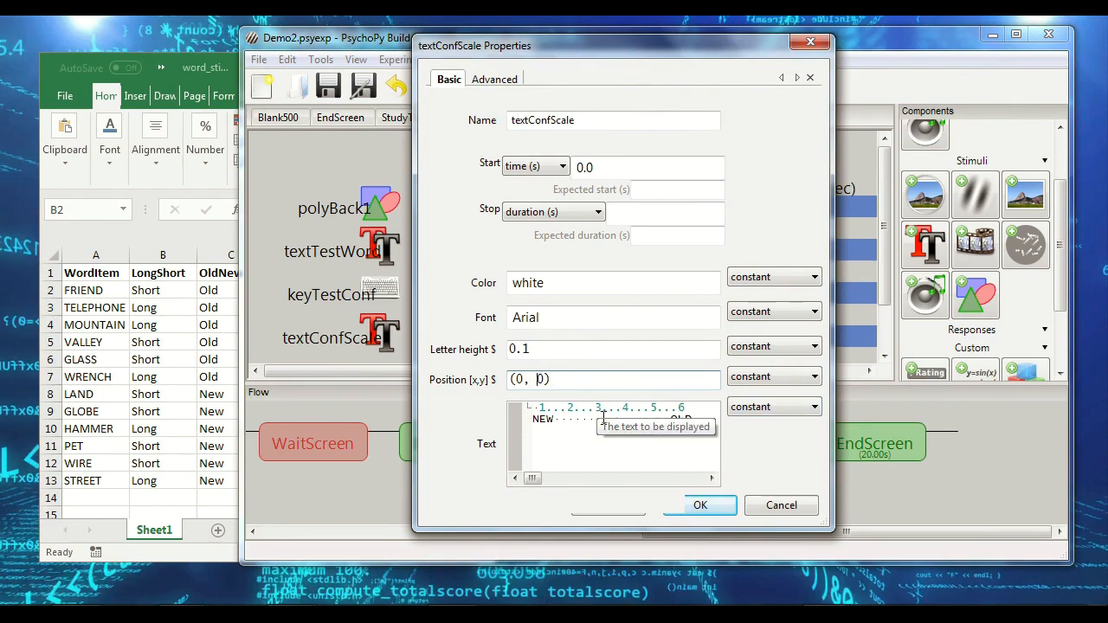
key("shift+Right")
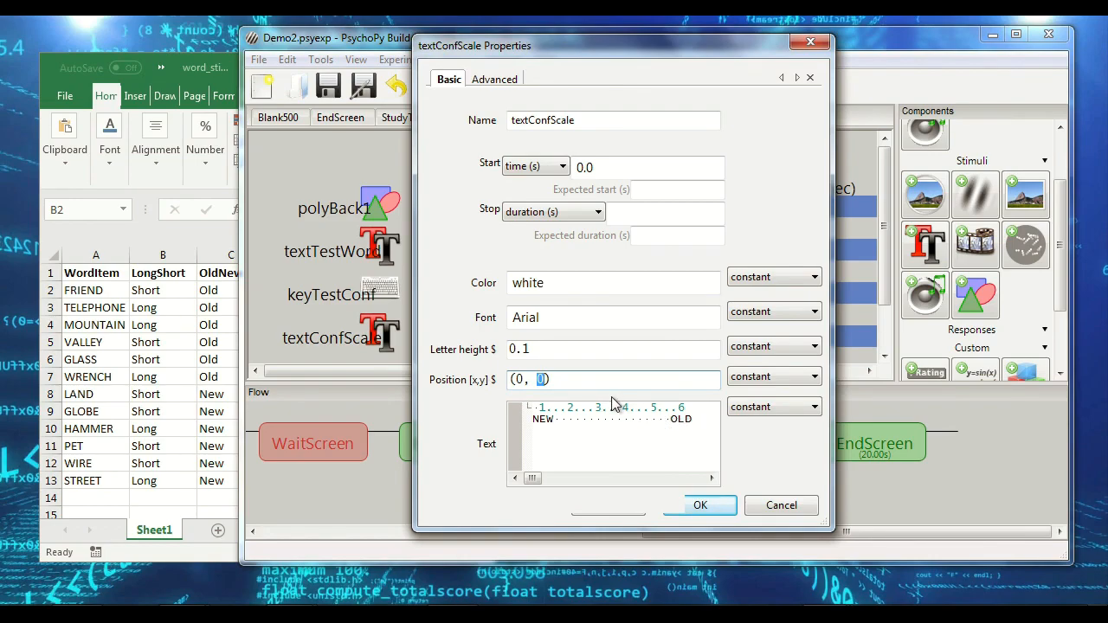
type("-1")
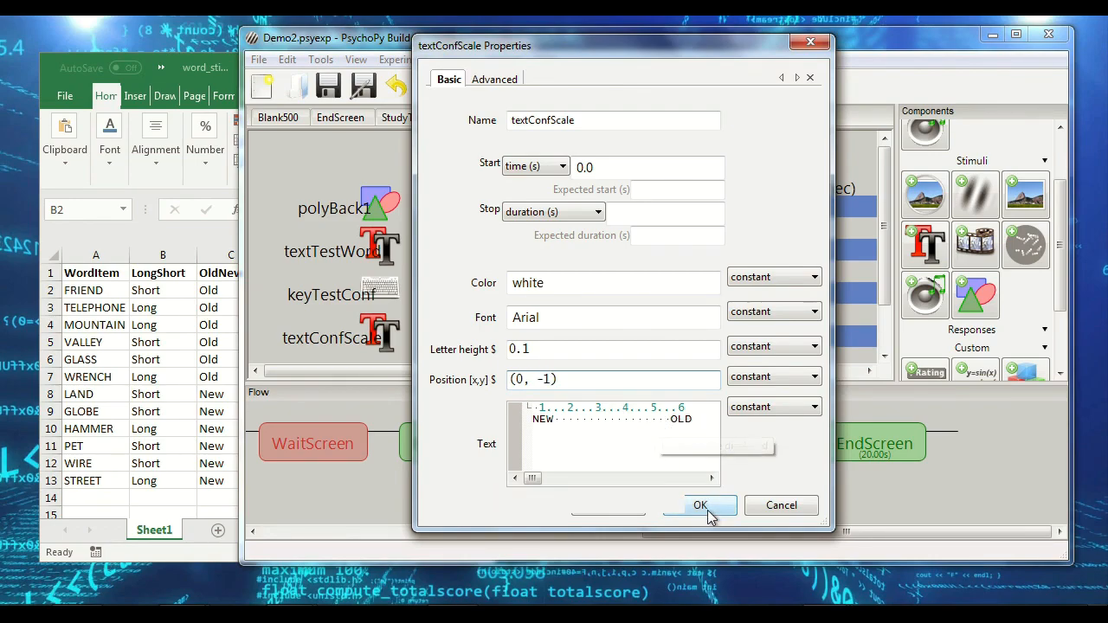
left_click(706, 511)
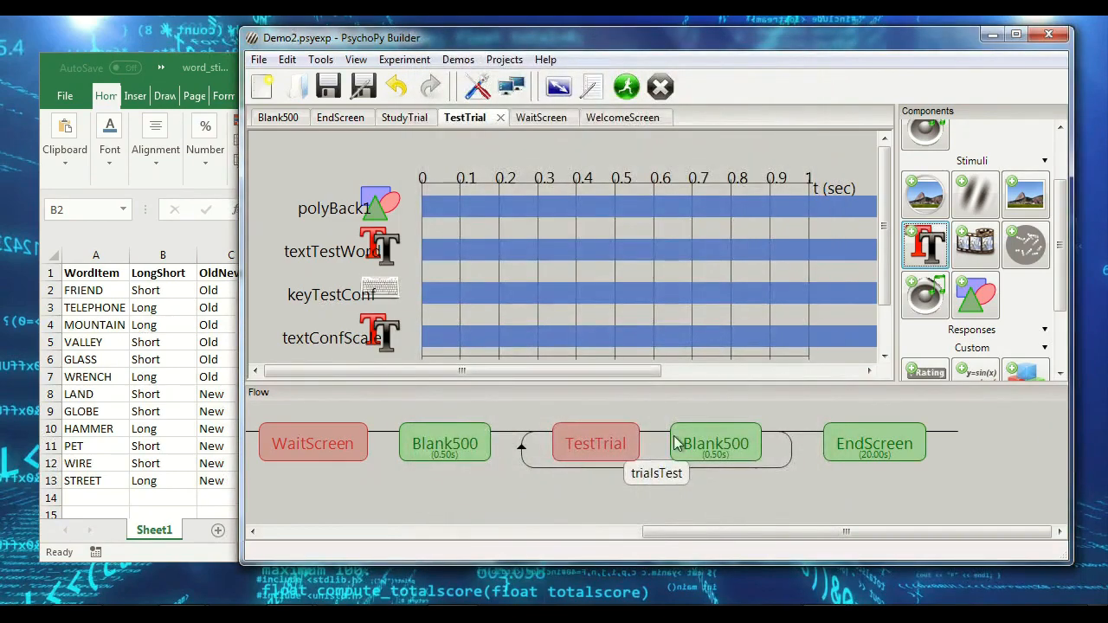
Step: Run the experiment with the participant field empty and advance past the welcome and wait screens to check the scale's placement
left_click(626, 87)
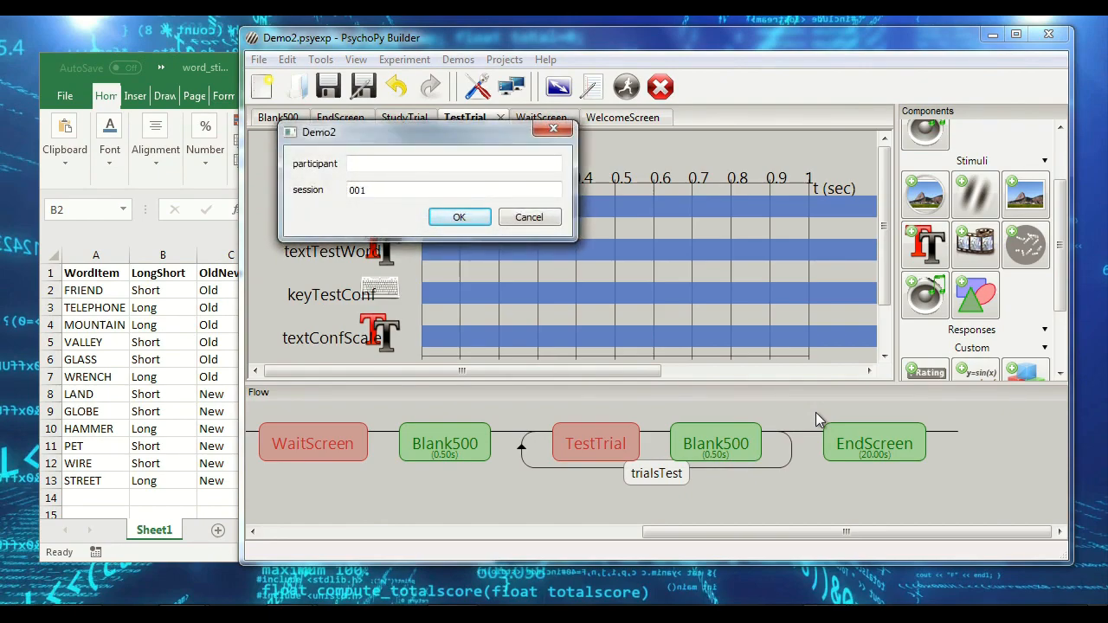
key("Return")
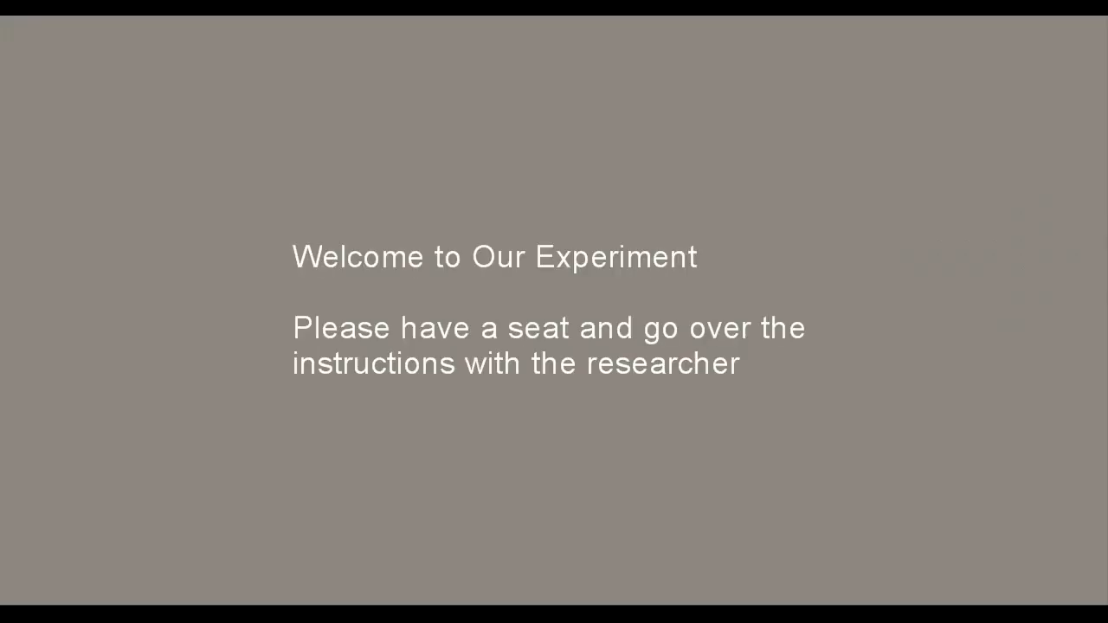
key("space")
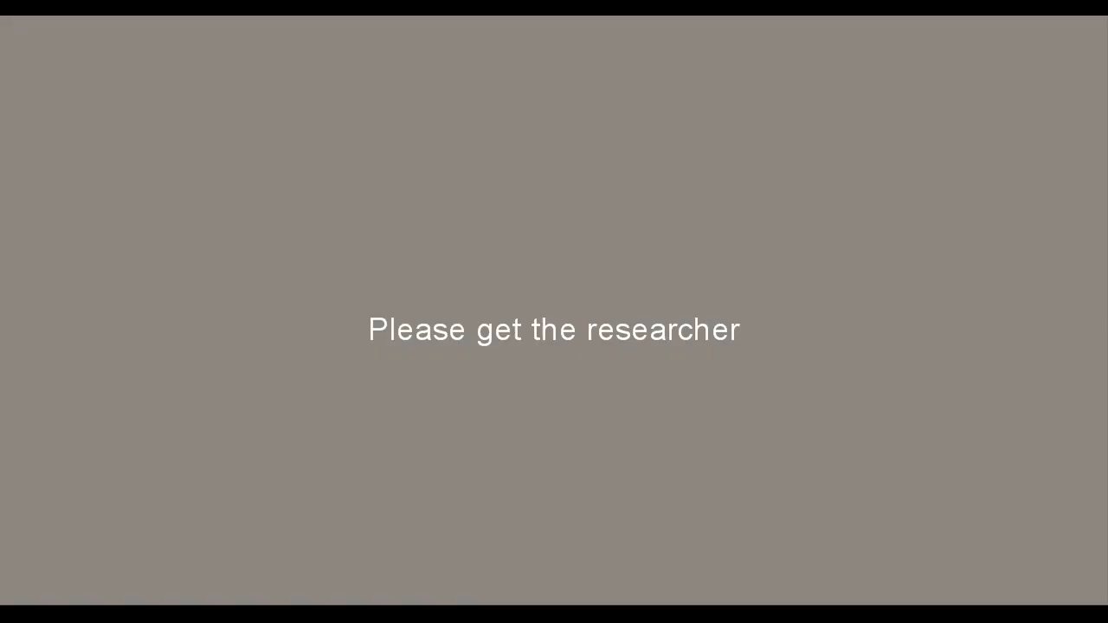
key("space")
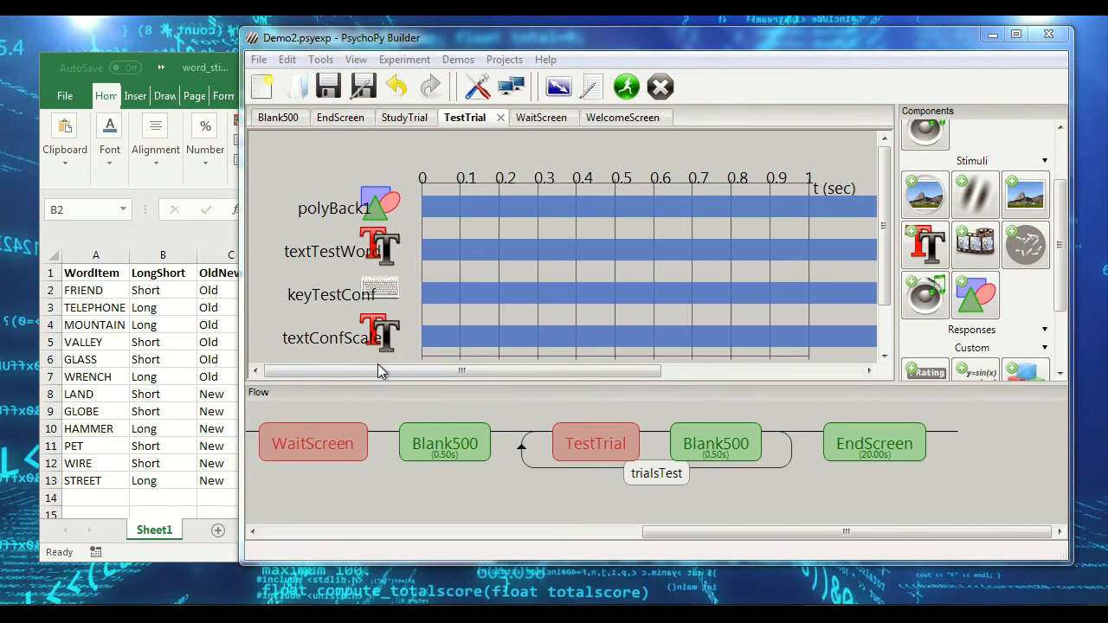
Step: Set textConfScale's position to (0, -0.5), accept it, and run the experiment to check the scale below the test word
double_click(382, 339)
left_click(558, 379)
key("BackSpace")
type("0.5")
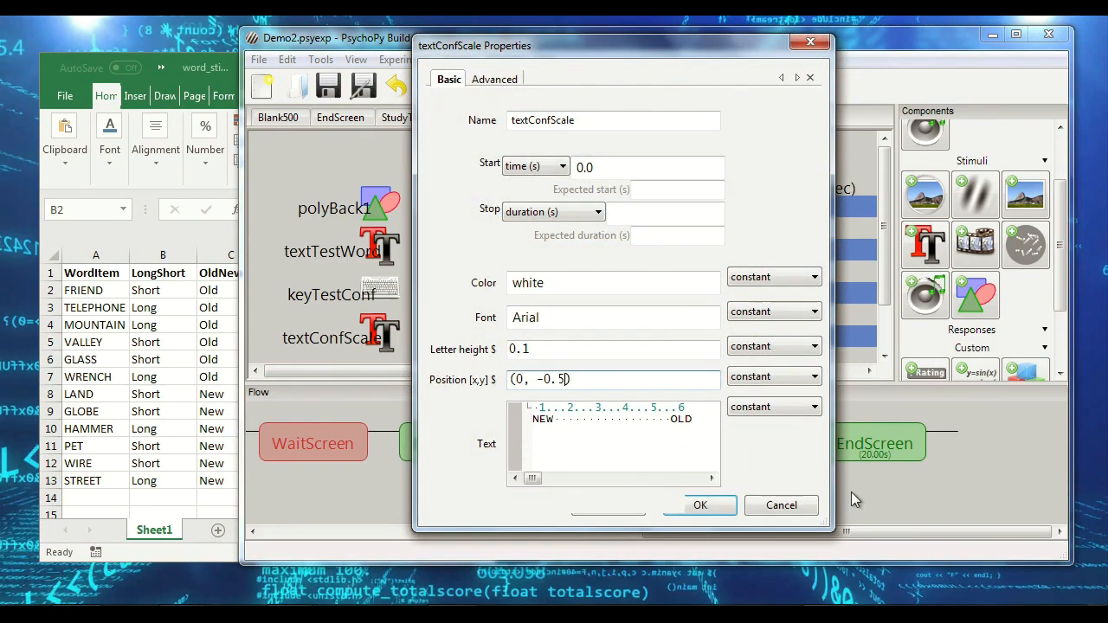
left_click(717, 507)
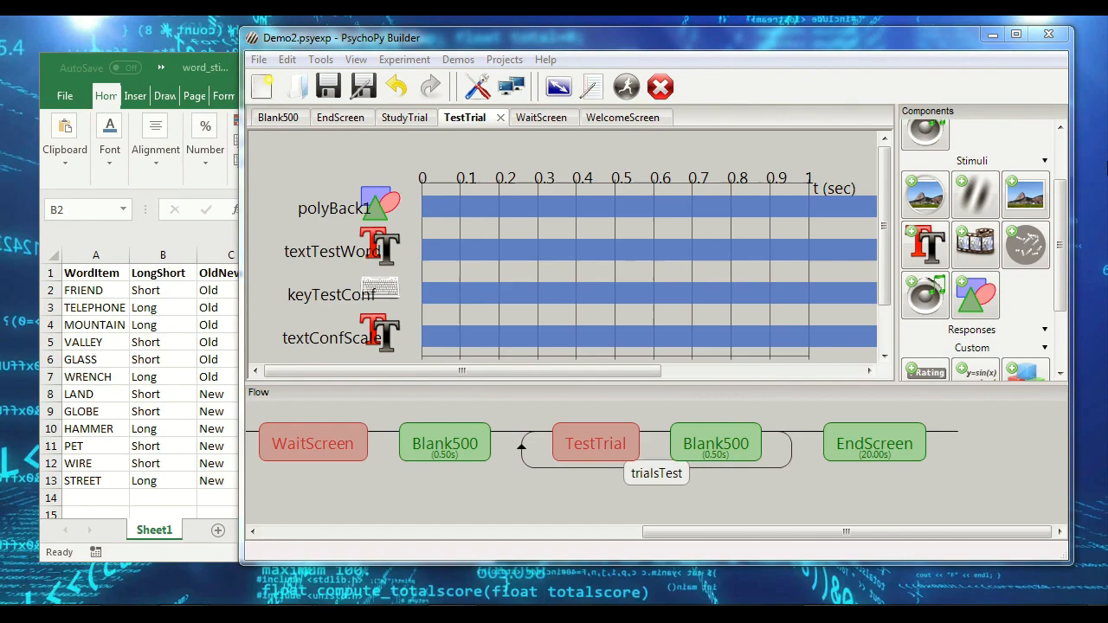
key("Return")
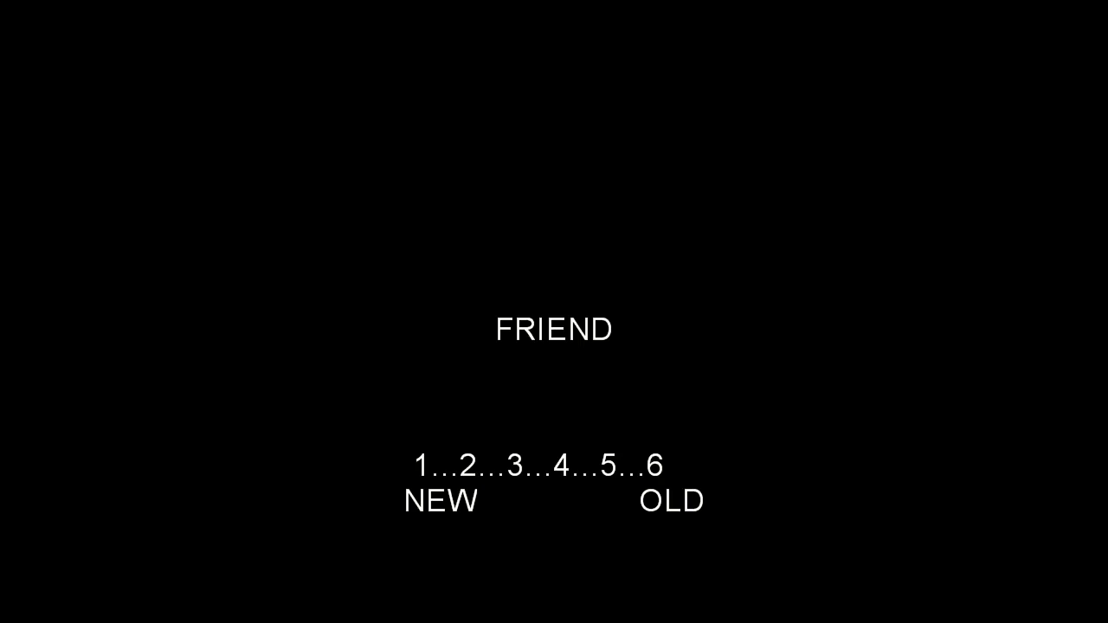
key("Escape")
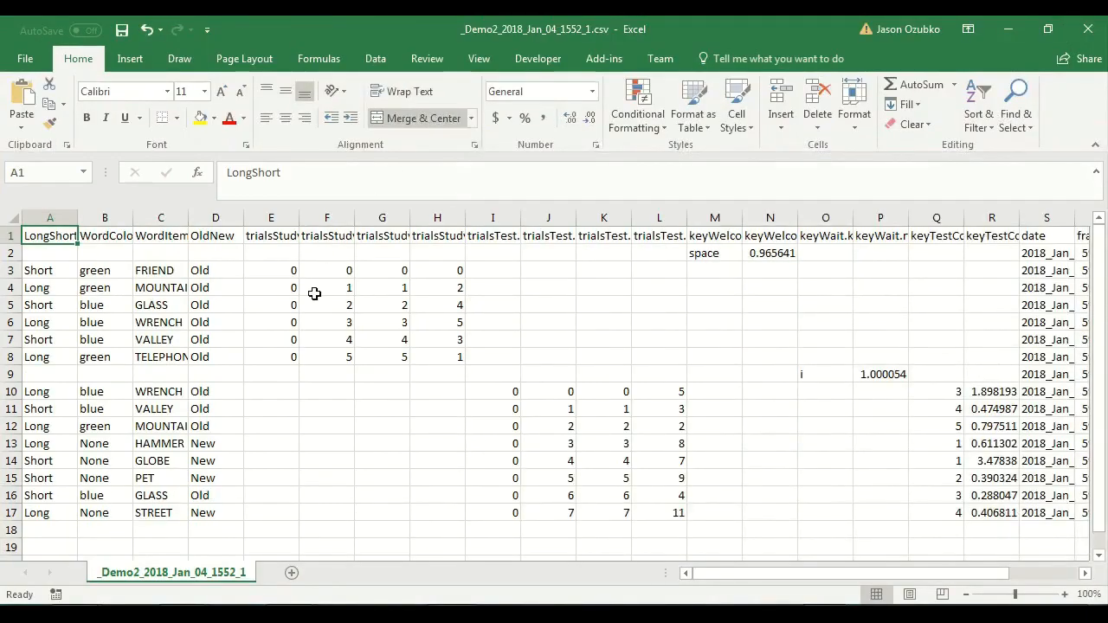
Step: In the Excel output file _Demo2_2018_Jan_04_1552_1.csv, widen the keyTestConf.keys column and examine the confidence responses in the test-trial rows
left_click_drag(3, 390, 4, 514)
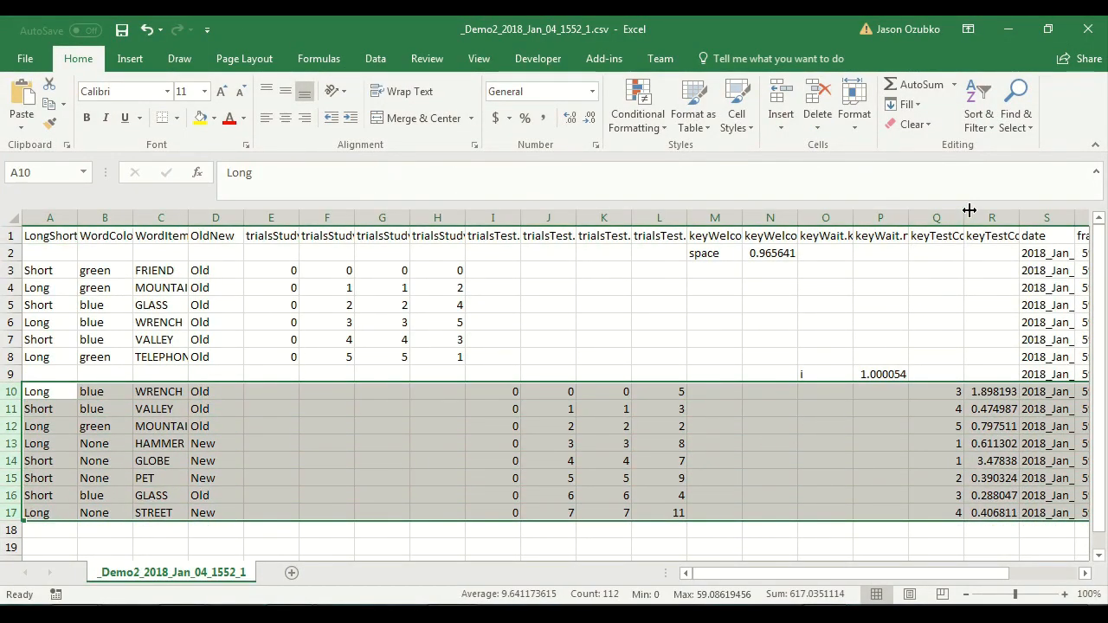
left_click_drag(963, 217, 1010, 218)
left_click_drag(985, 391, 962, 511)
left_click_drag(926, 573, 1009, 577)
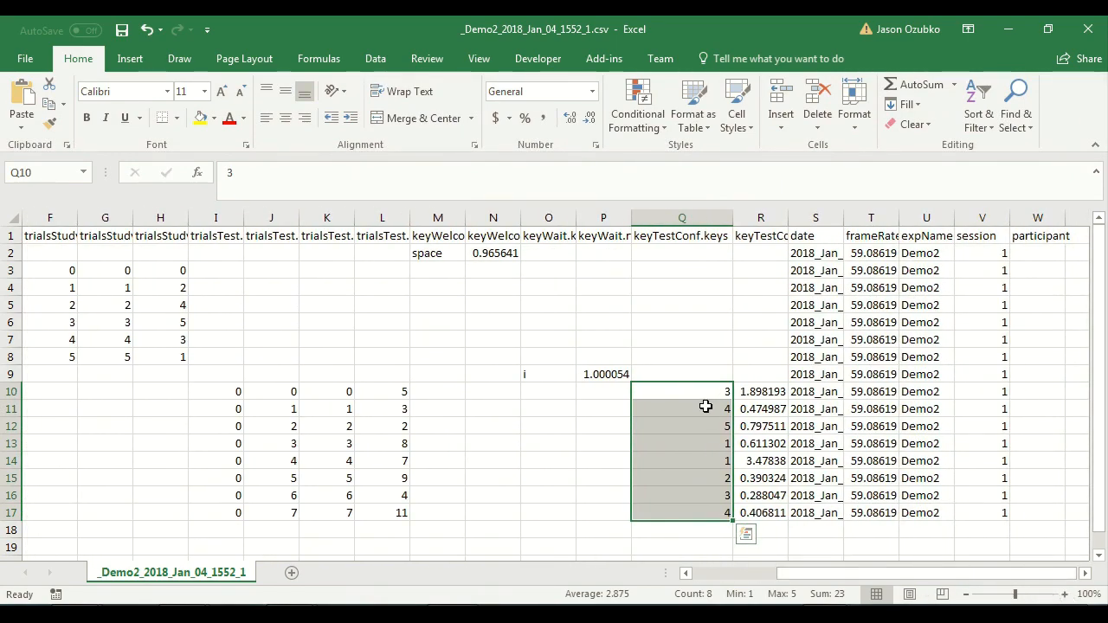
left_click(706, 407)
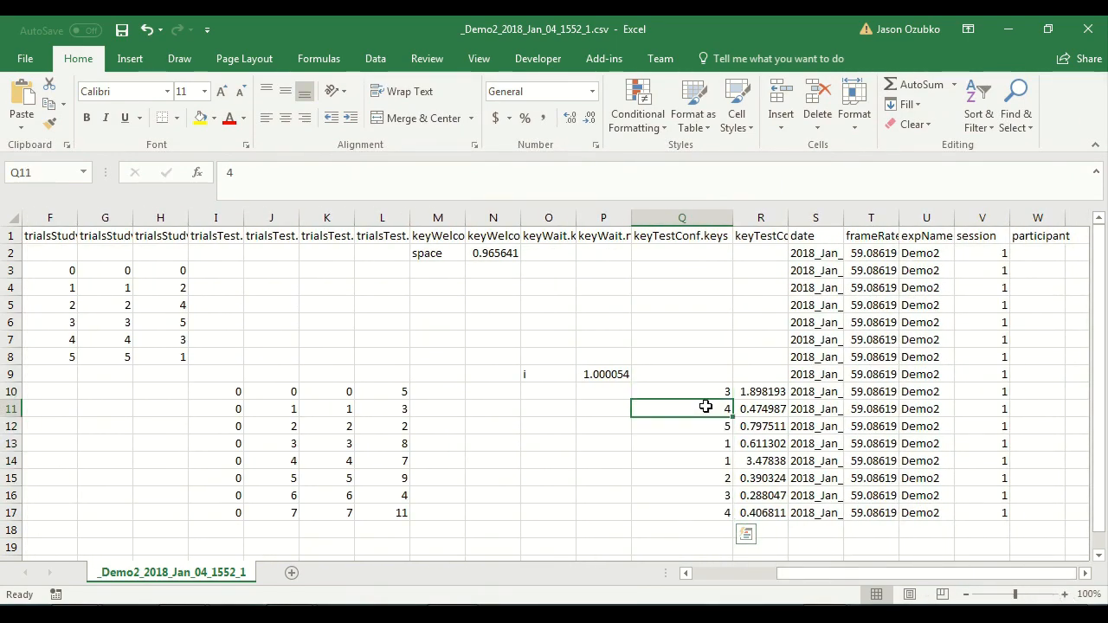
left_click(1039, 406)
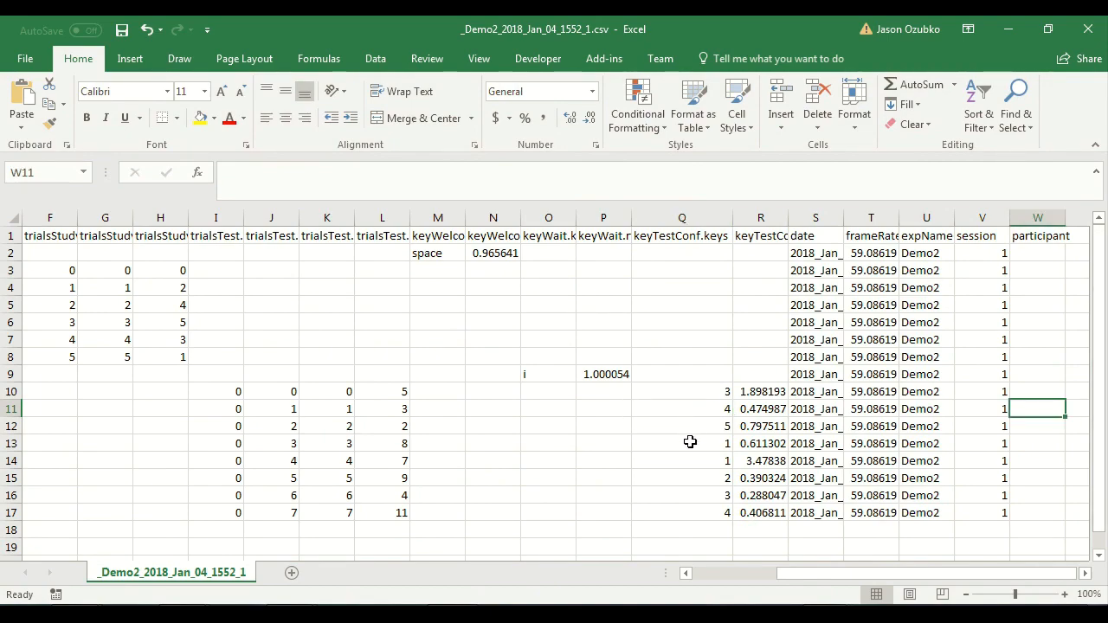
left_click_drag(702, 392, 680, 511)
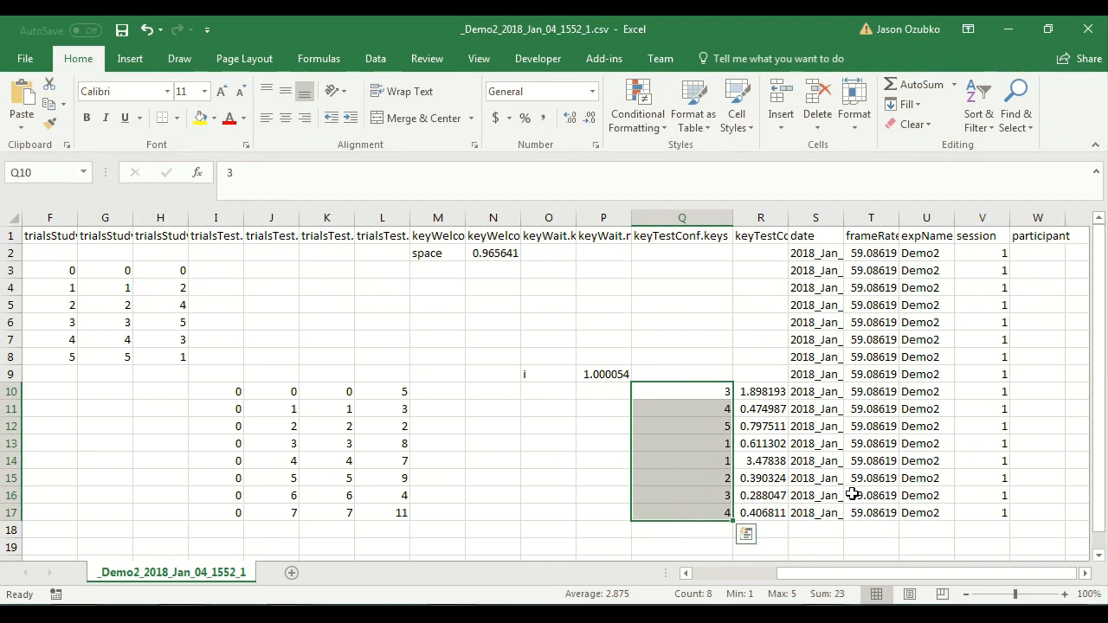
left_click_drag(935, 575, 662, 533)
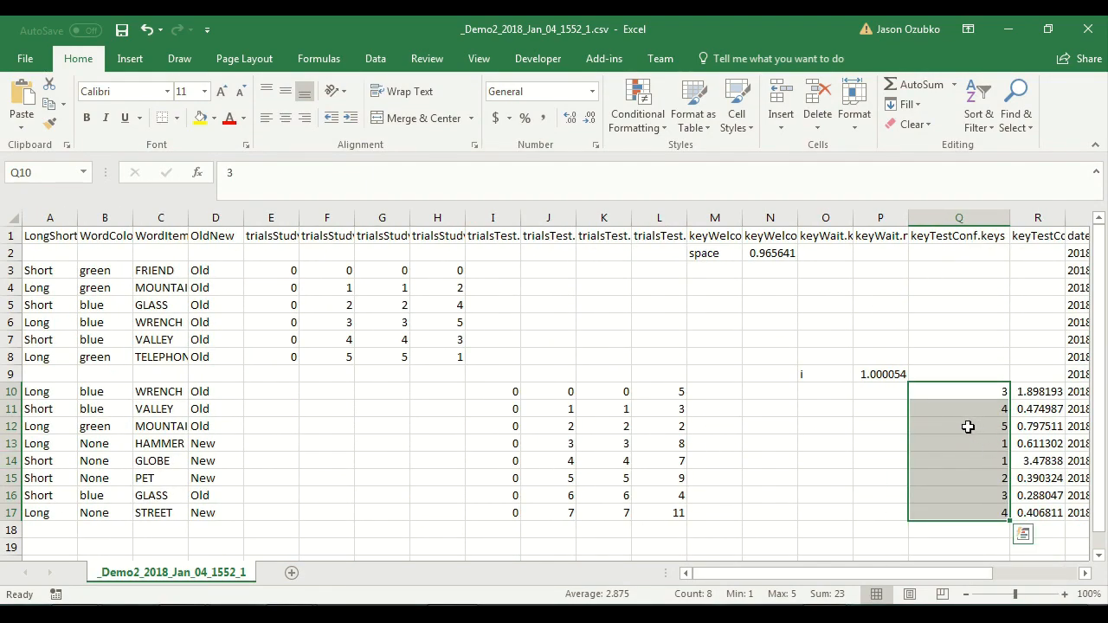
Step: Compare the recorded confidence responses with the LongShort and OldNew columns, and close the data file without saving
left_click(980, 391)
left_click_drag(980, 392, 959, 508)
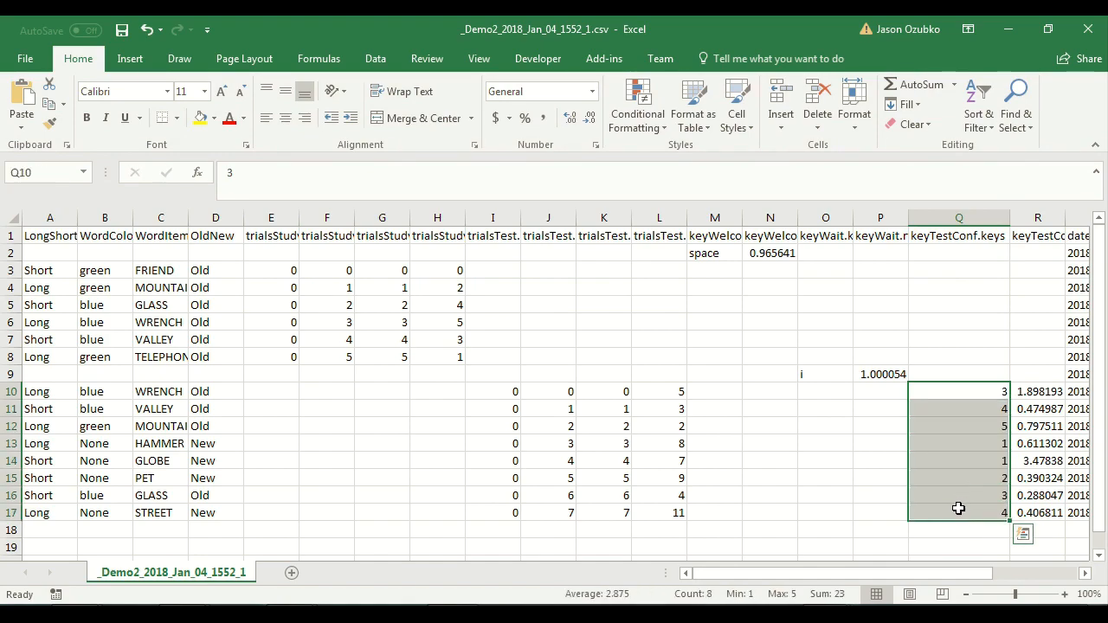
left_click(57, 391)
left_click(50, 235)
left_click_drag(42, 270, 36, 493)
left_click_drag(215, 271, 191, 510)
left_click(290, 493)
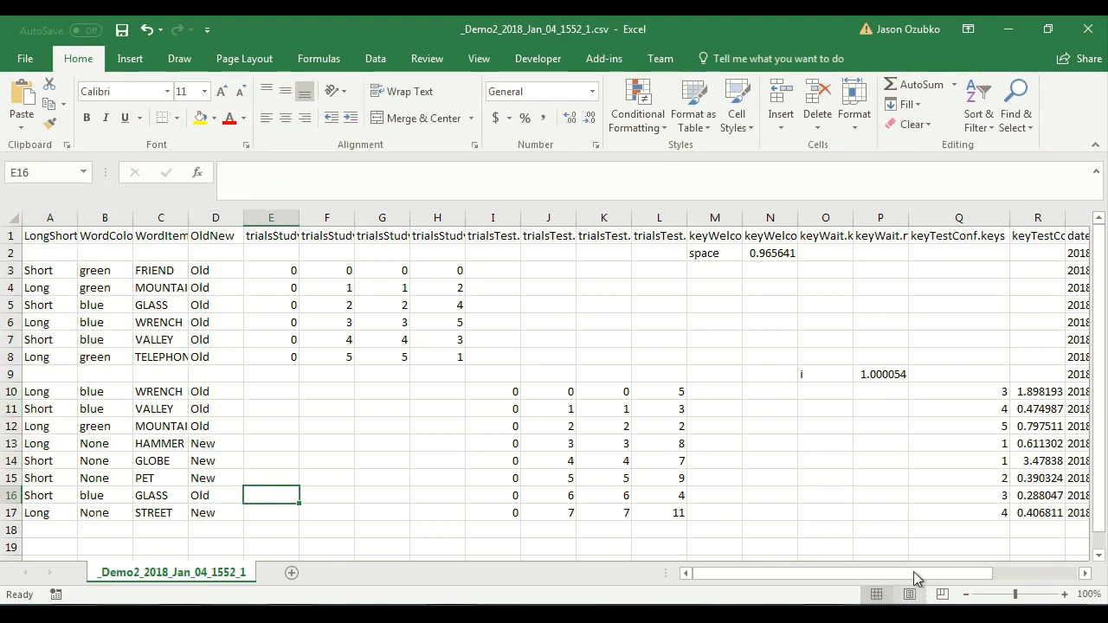
left_click_drag(891, 580, 563, 584)
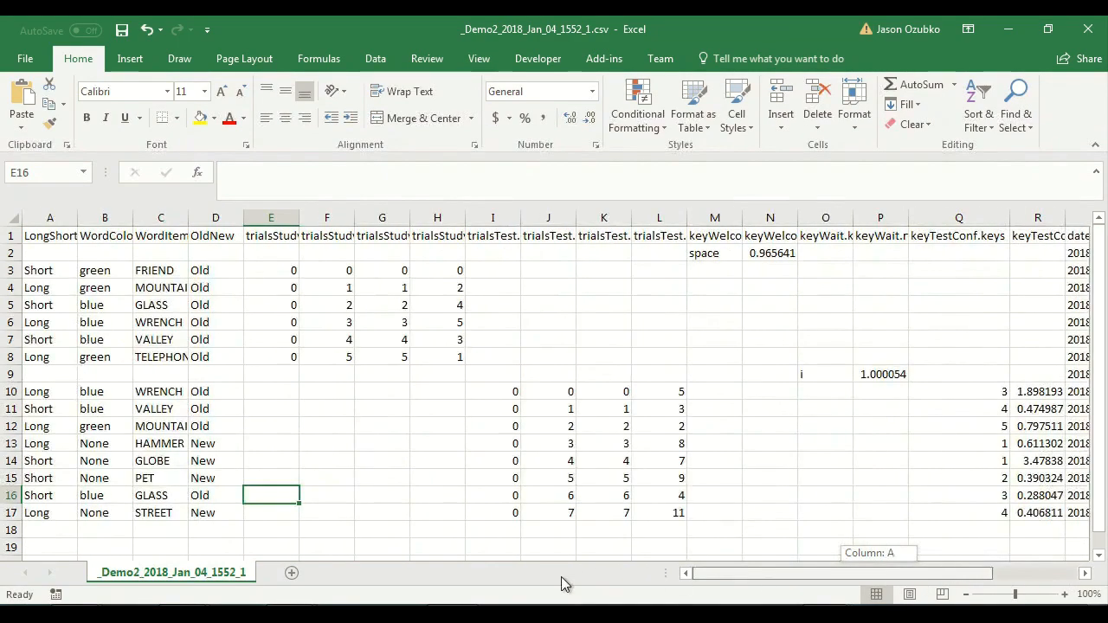
left_click(1087, 29)
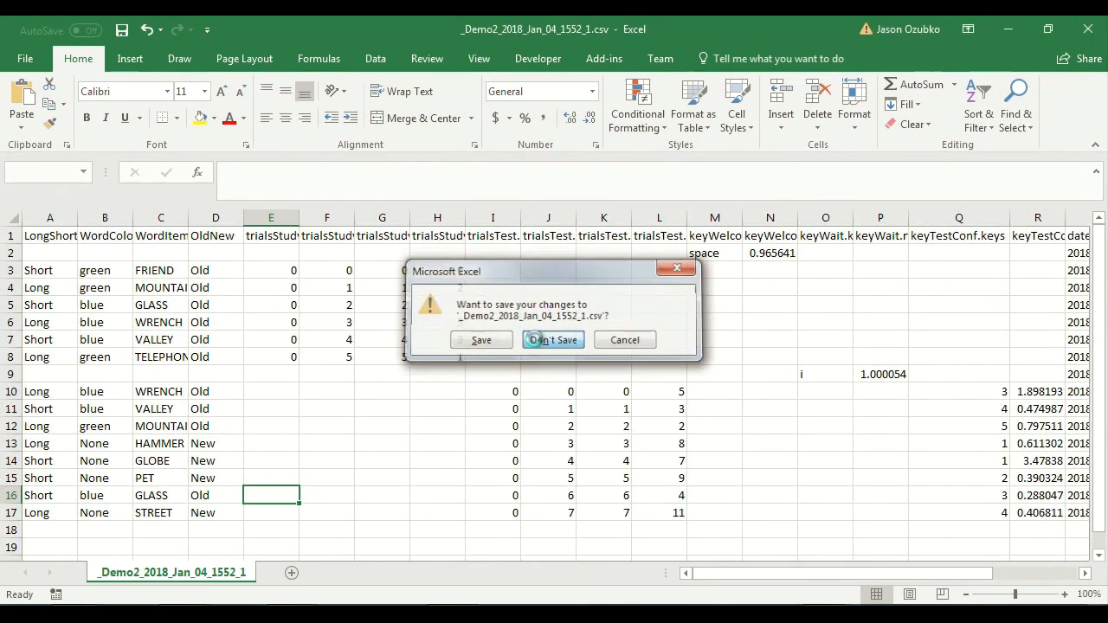
left_click(534, 339)
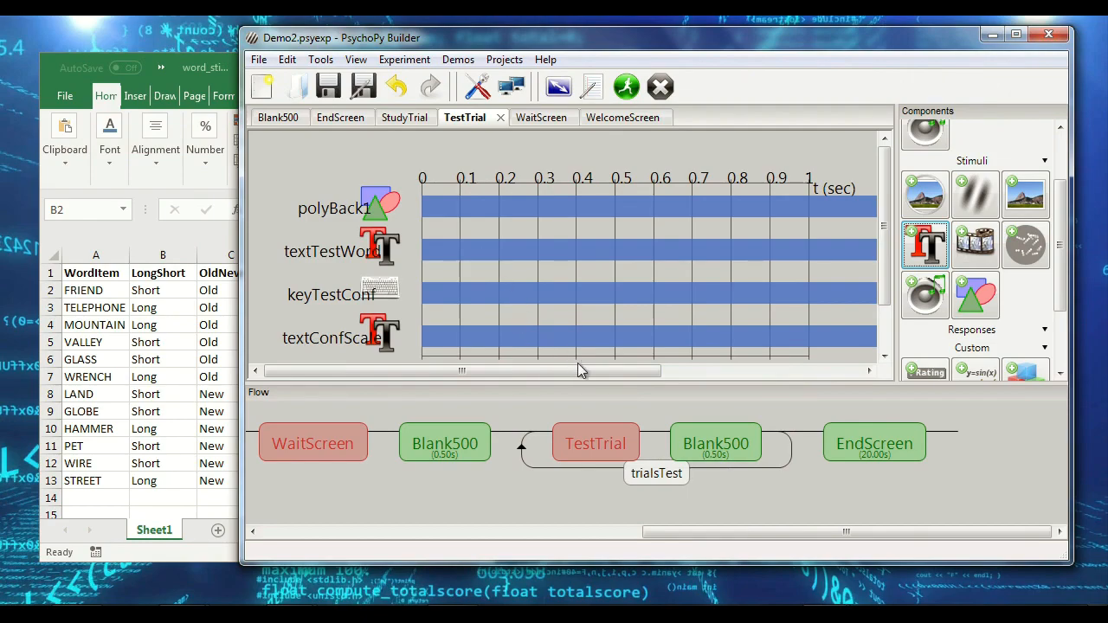
Step: Rename the TestTrial routine in the flow to TestTrialConf
right_click(591, 446)
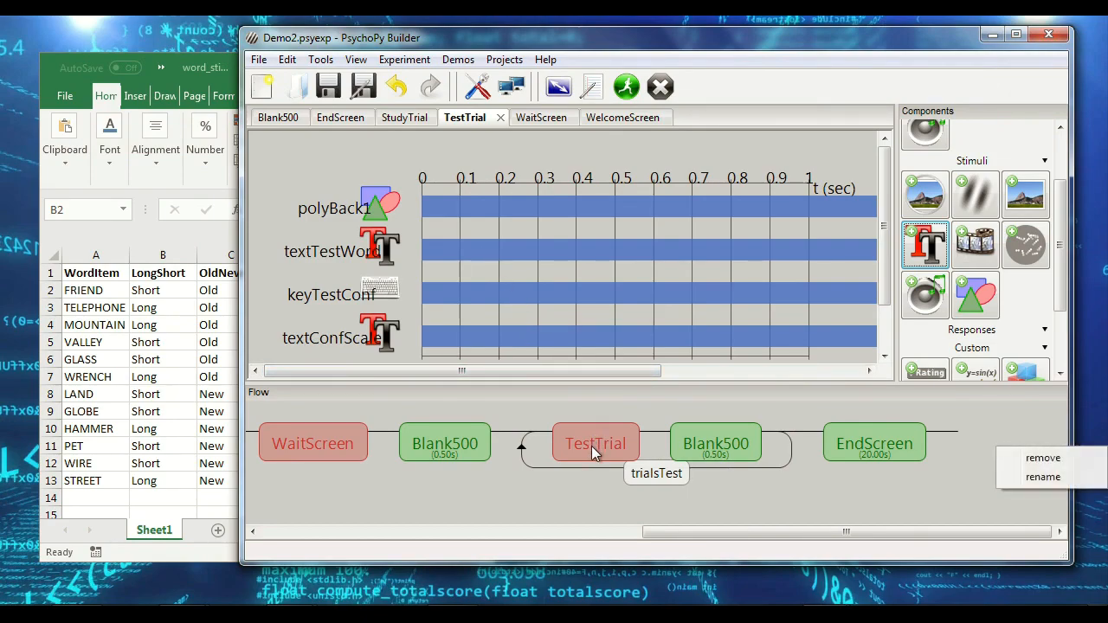
left_click(1029, 483)
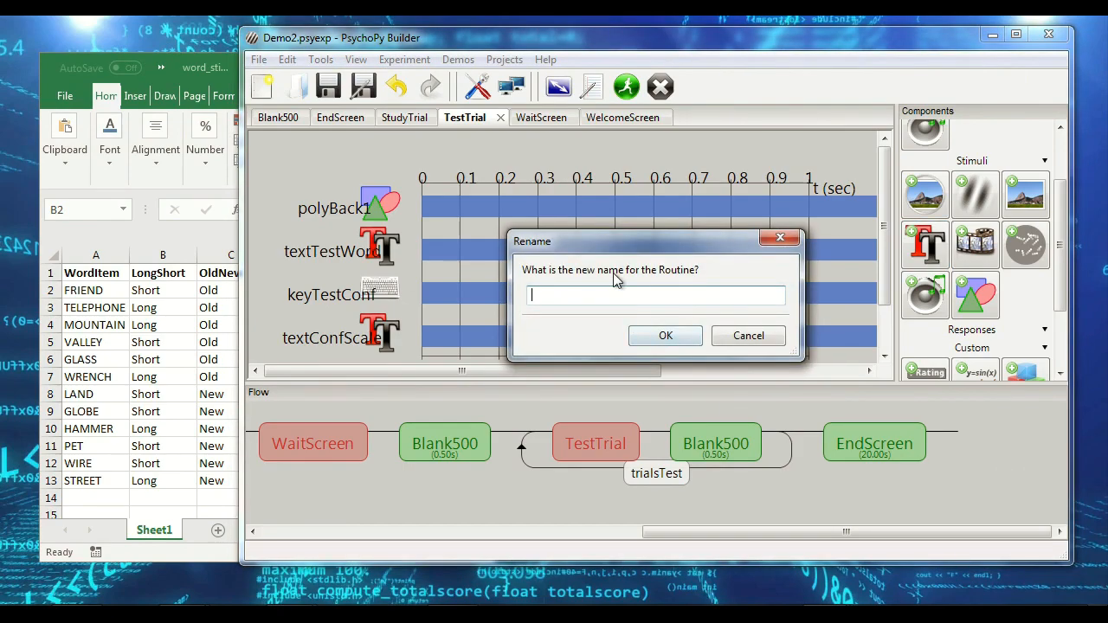
type("TestTrialConf")
key("Return")
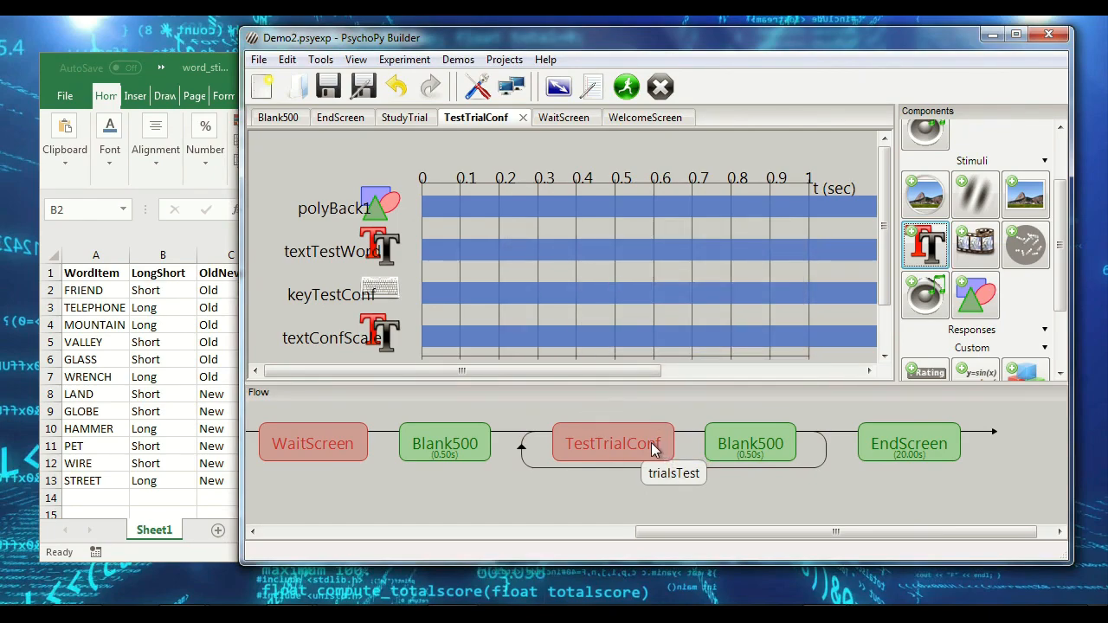
Step: Create a new routine named TestTrialRFN and insert it after Blank500 at the end of the trialsTest loop
left_click_drag(771, 532, 347, 533)
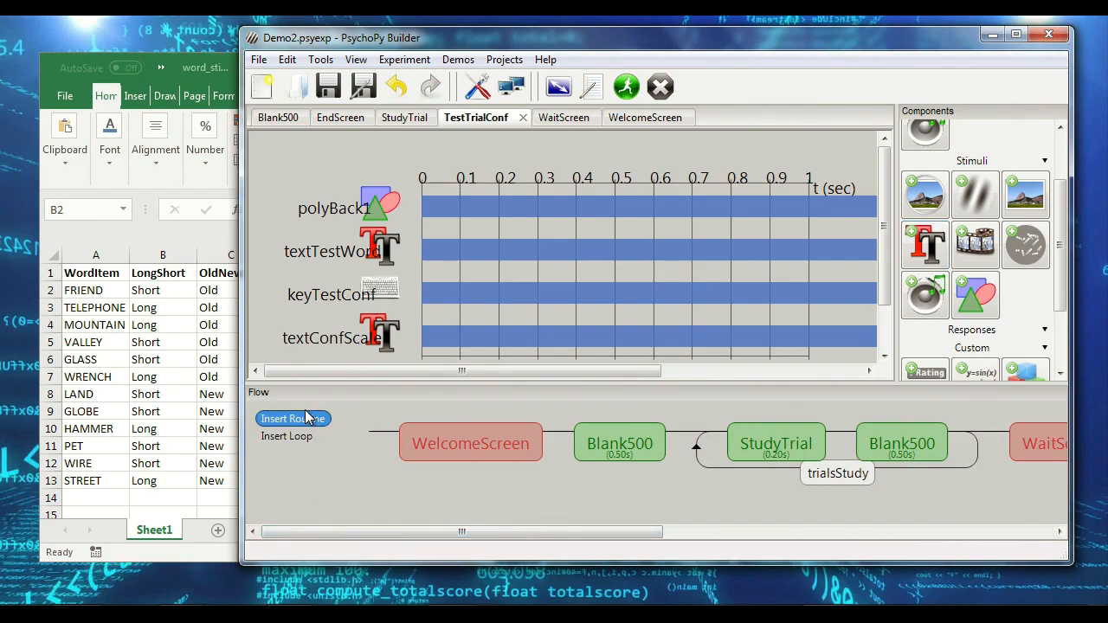
left_click(309, 417)
left_click(301, 439)
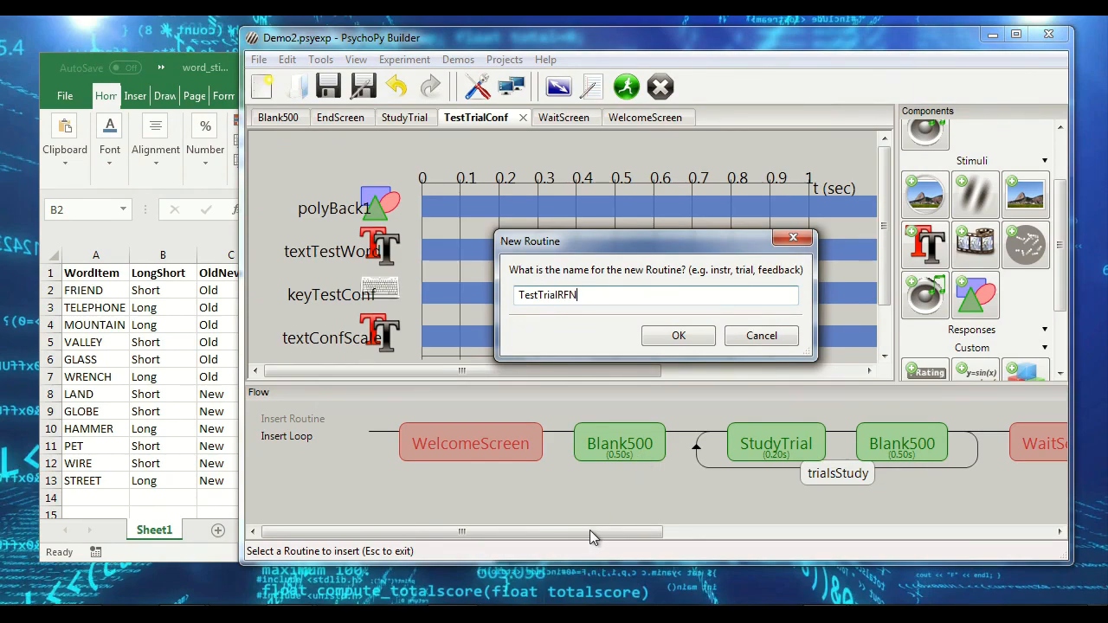
key("Return")
left_click_drag(585, 533, 961, 579)
left_click(844, 489)
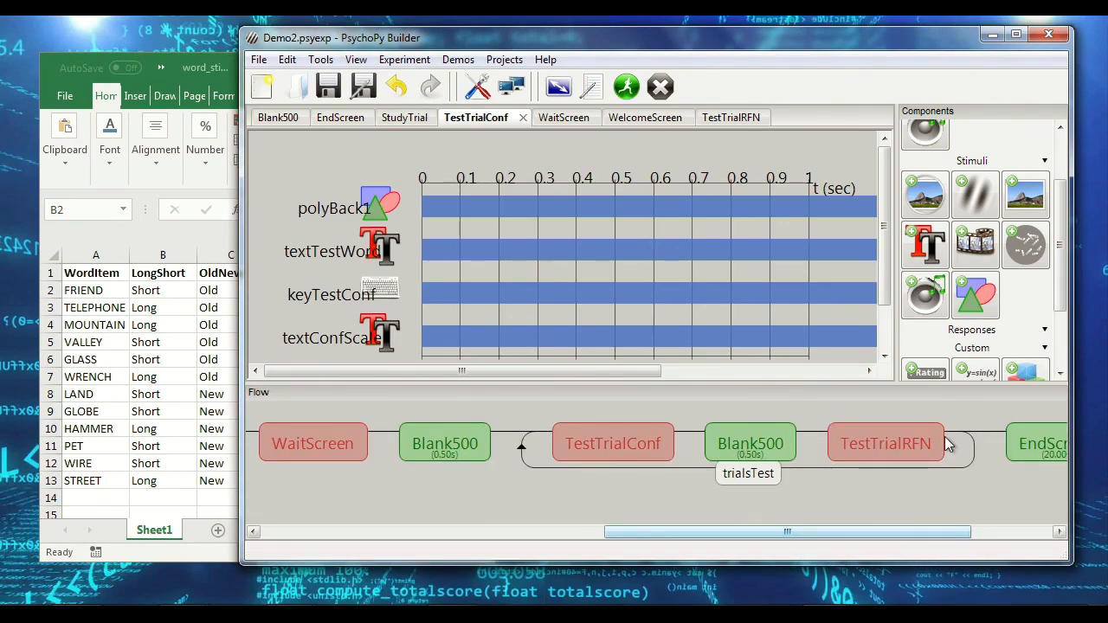
Step: Insert another Blank500 routine after TestTrialRFN inside the trialsTest loop
left_click_drag(935, 533, 813, 538)
left_click(303, 420)
left_click(292, 477)
left_click(787, 439)
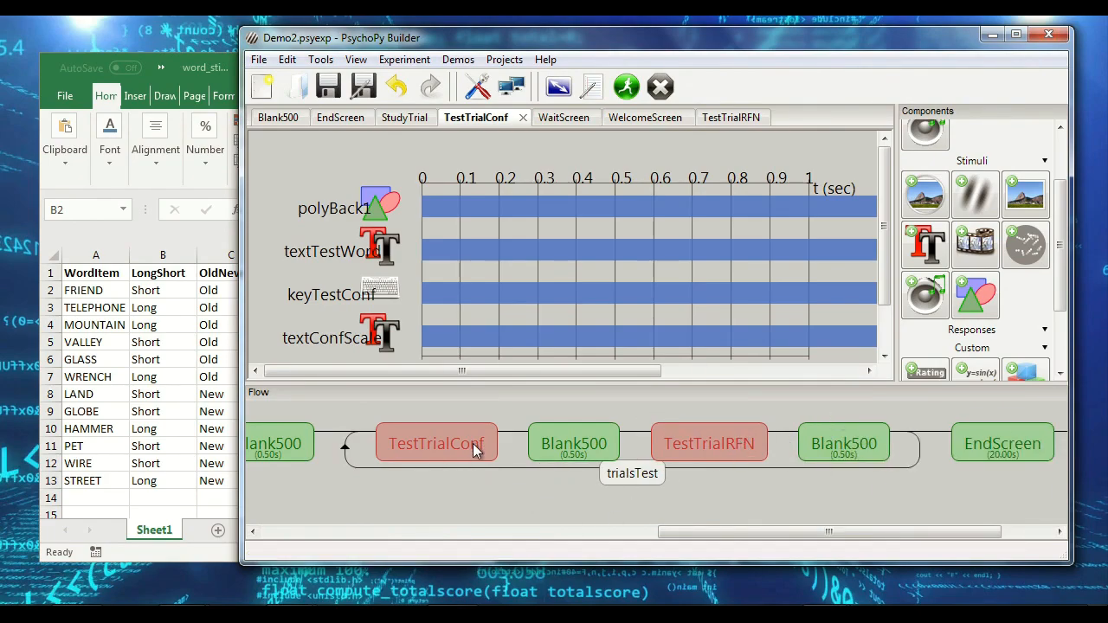
Step: Compare the TestTrialRFN and TestTrialConf routines and review keyTestConf's allowed keys without changing them
left_click(705, 447)
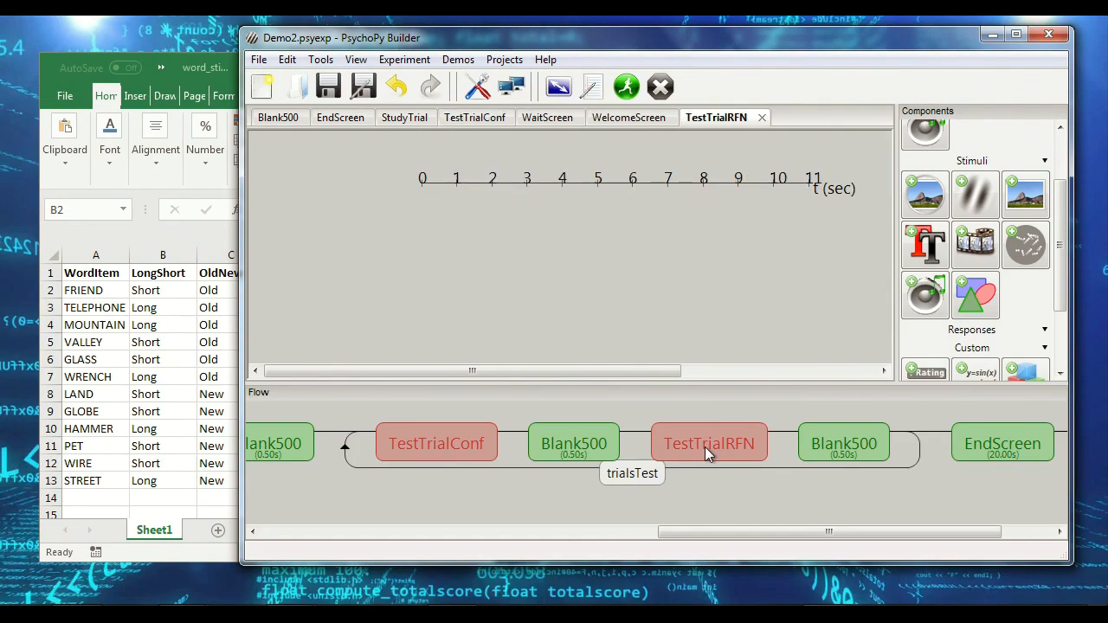
left_click(413, 448)
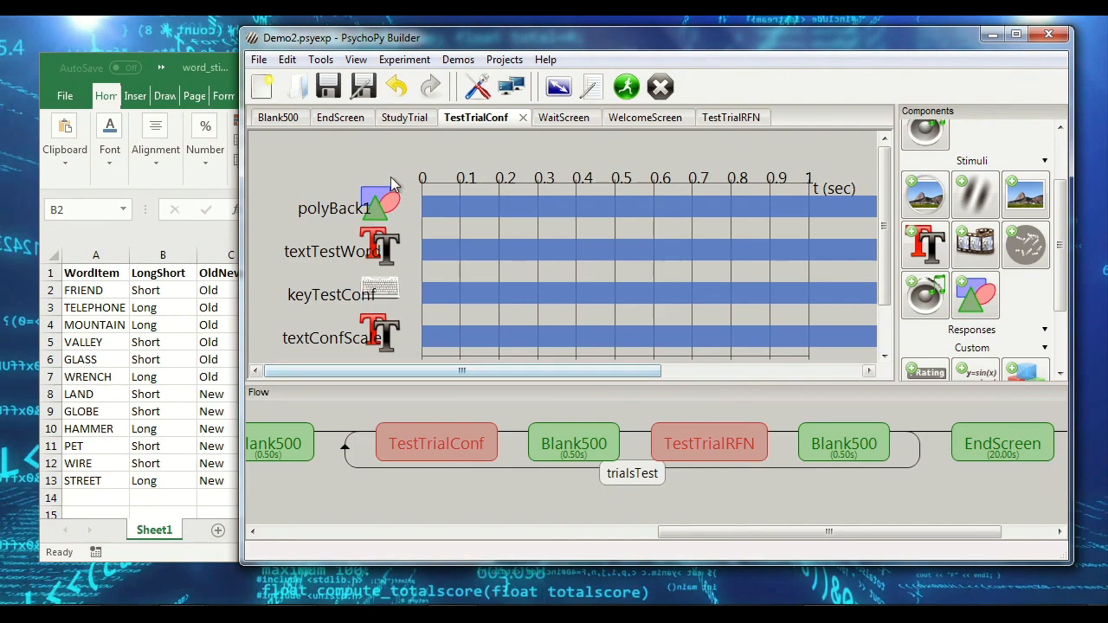
left_click_drag(877, 255, 870, 205)
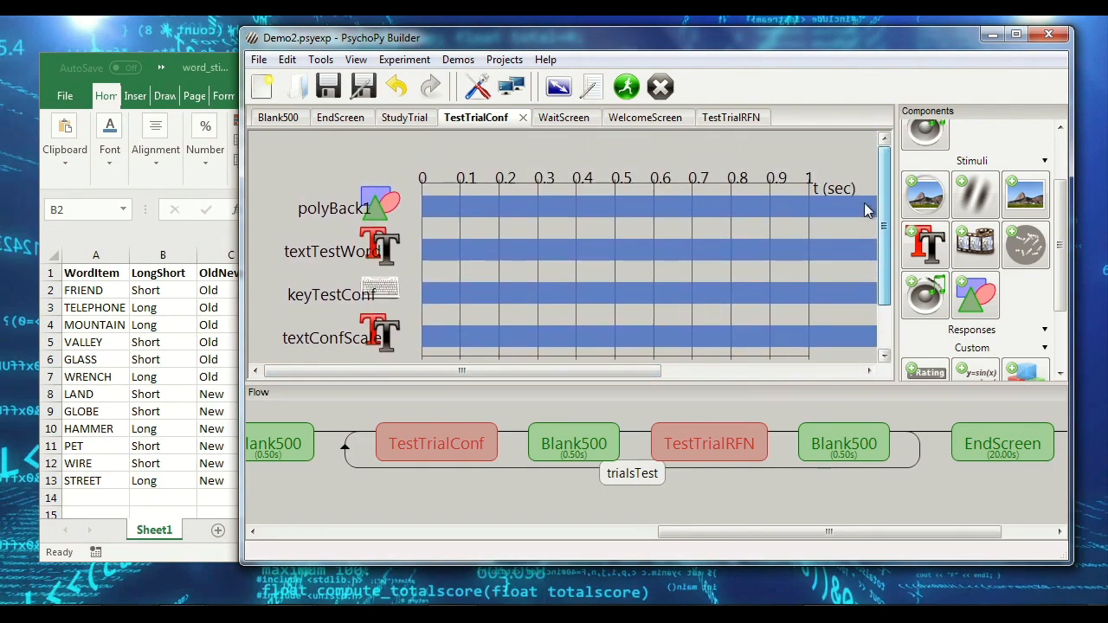
left_click(384, 294)
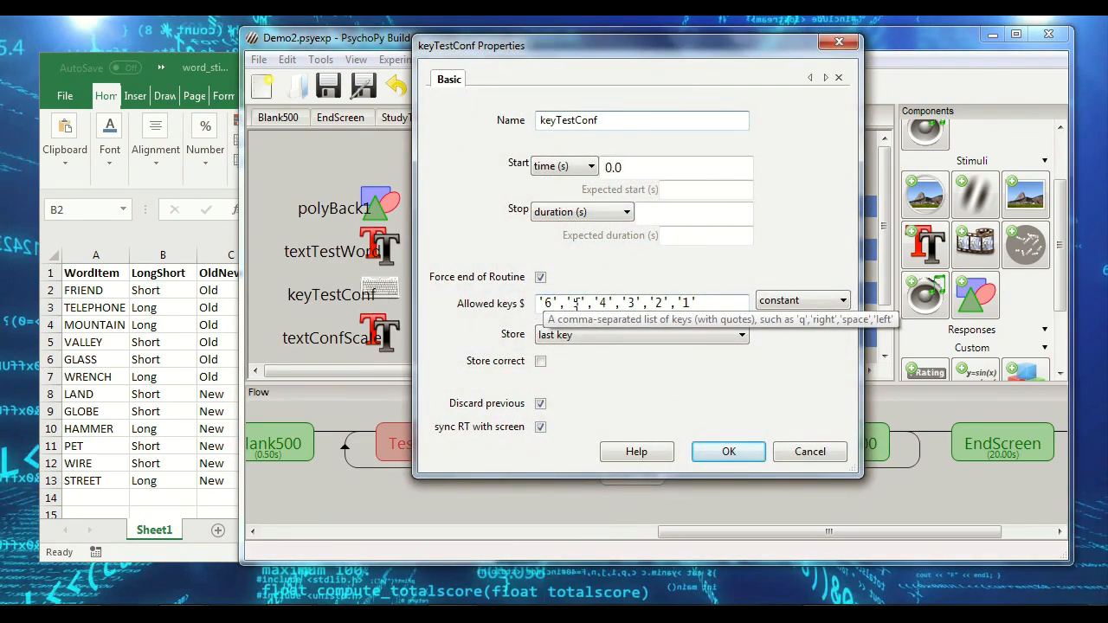
left_click(791, 457)
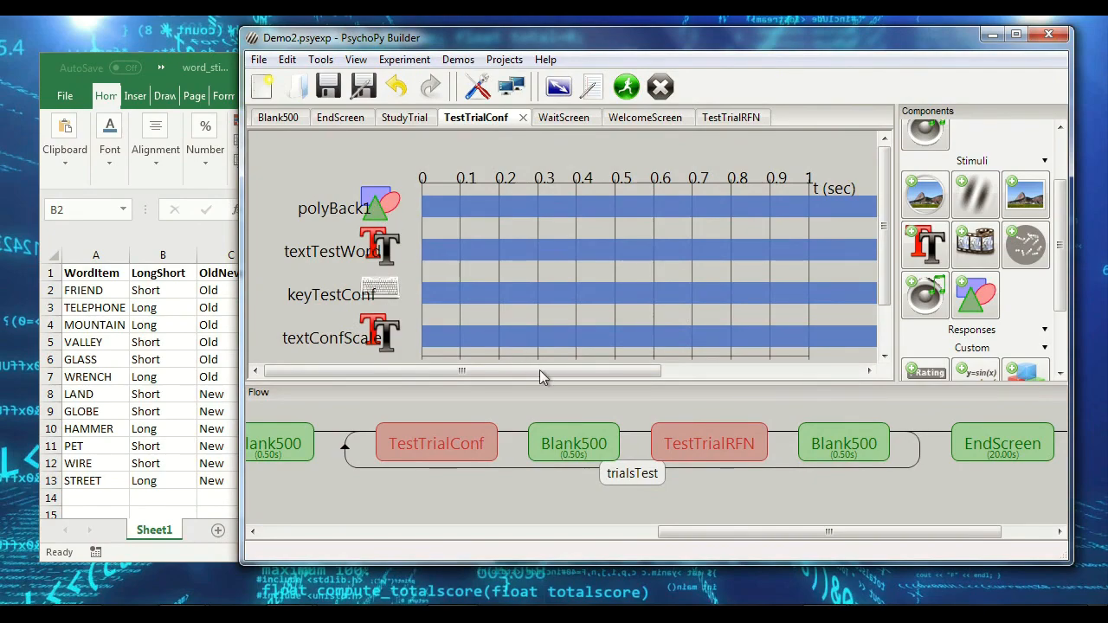
Step: Add a Polygon component named polyBack3 to TestTrialRFN with size (2,2) and black fill and line colors
left_click(719, 444)
left_click(976, 294)
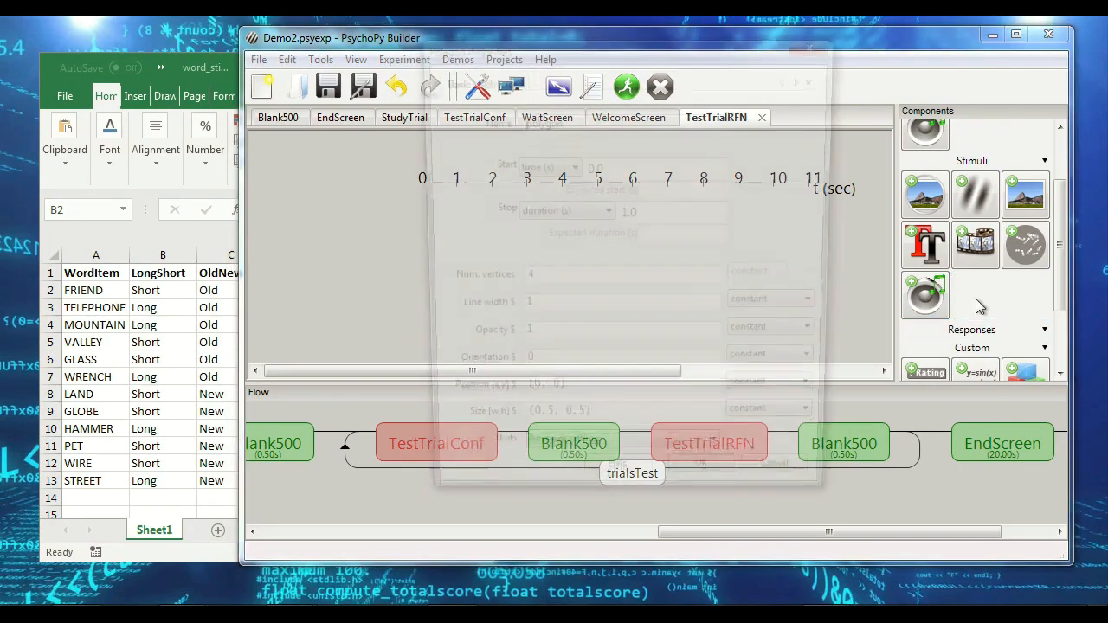
left_click(579, 120)
key("BackSpace")
key("BackSpace")
key("BackSpace")
type("Back3")
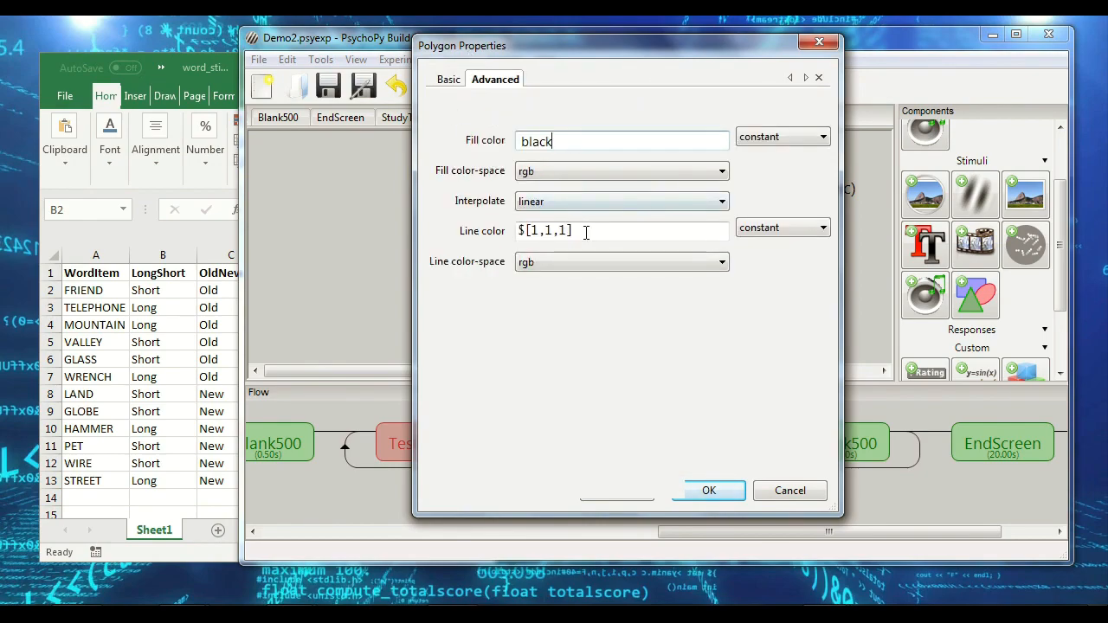
double_click(586, 232)
type("black")
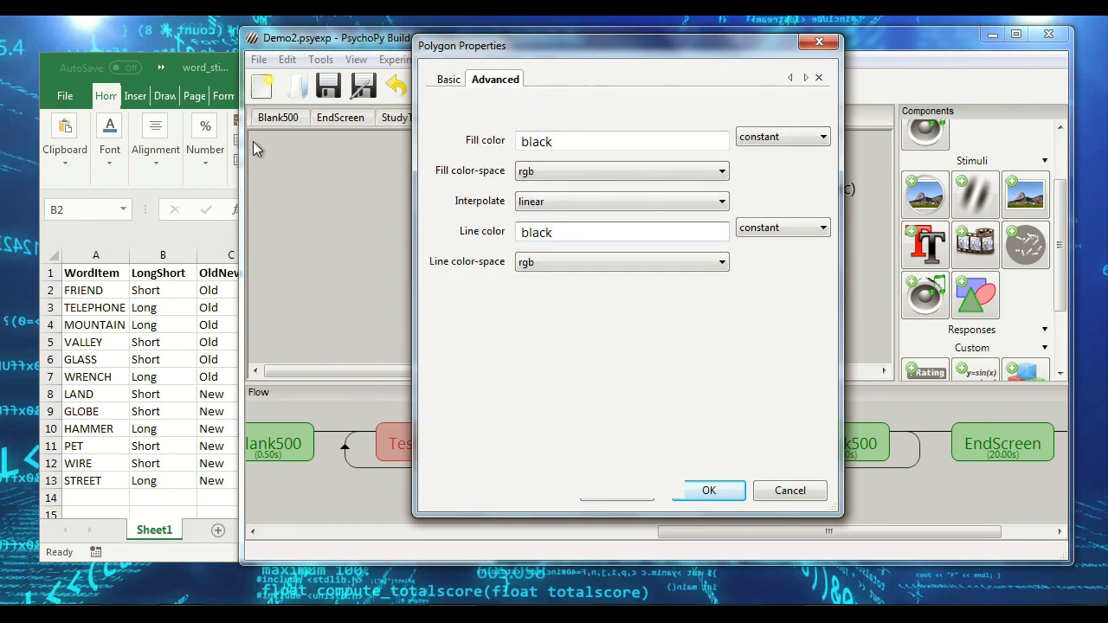
key("Return")
Step: Clear polyBack3's stop duration and accept its properties
left_click(372, 203)
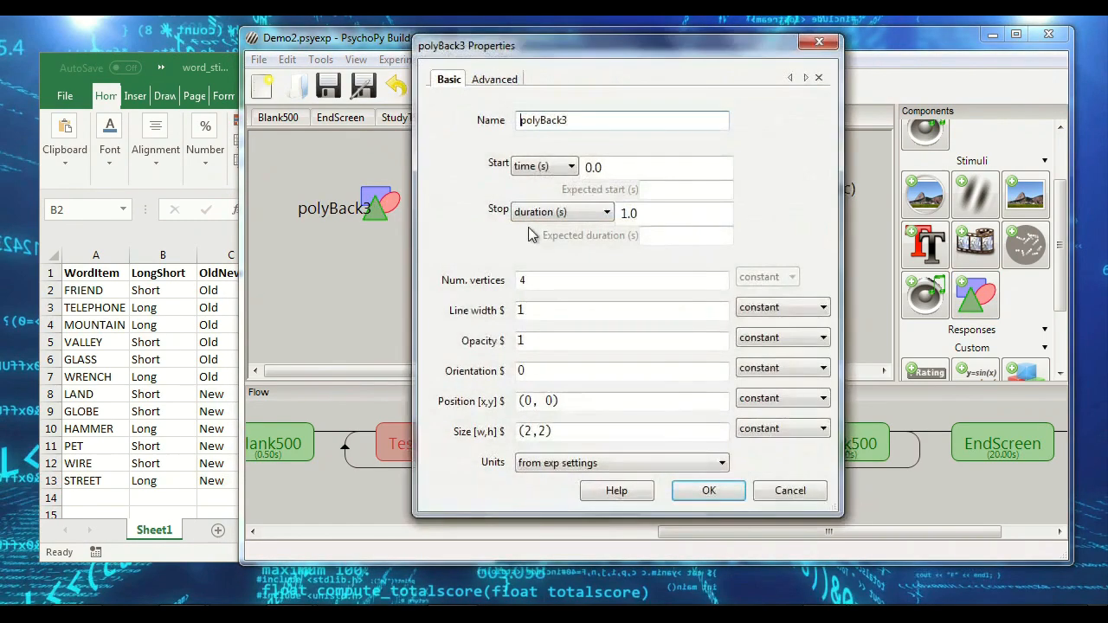
left_click(634, 212)
key("Return")
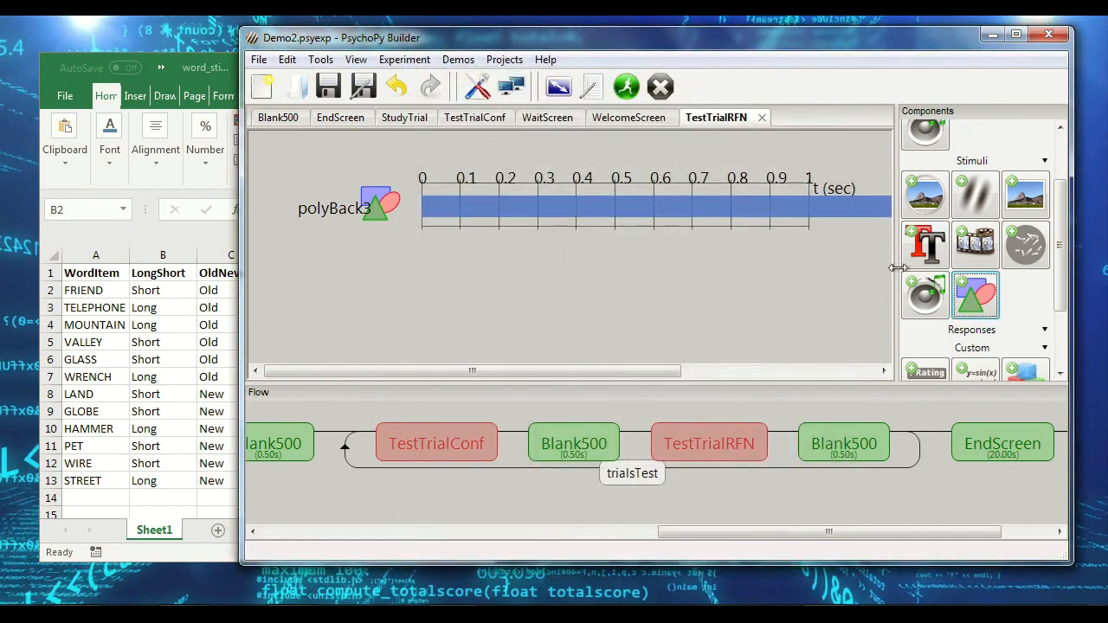
Step: Add a Text component named textTestWordRFN to TestTrialRFN with no stop duration and the text $WordItem
left_click(926, 249)
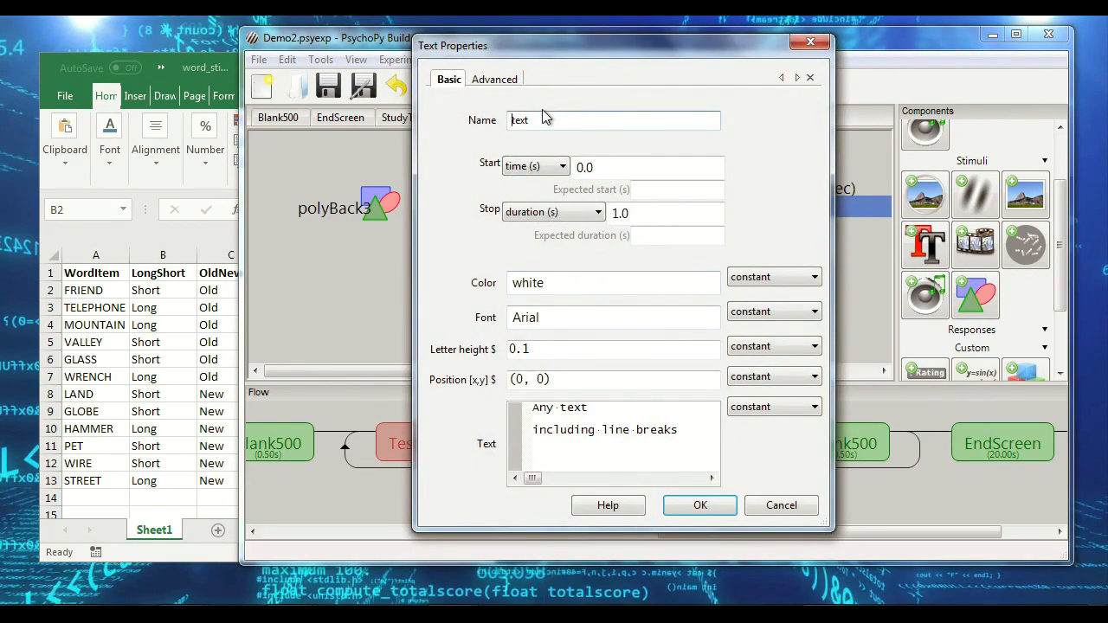
left_click(561, 121)
type("TestWordREN")
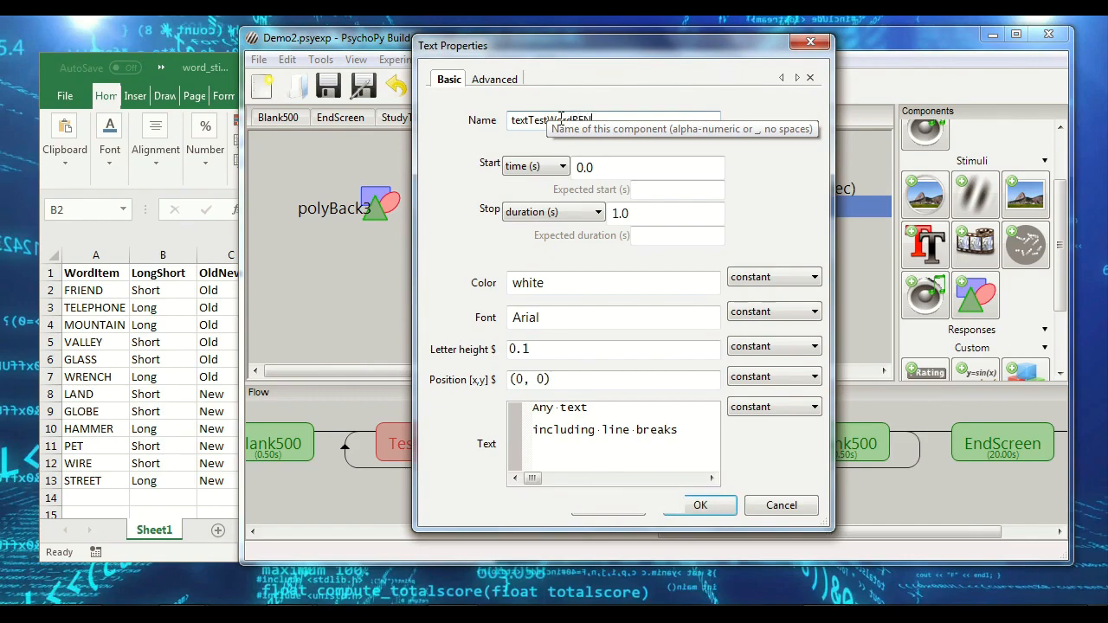
left_click_drag(695, 213, 611, 213)
key("BackSpace")
key("ctrl+a")
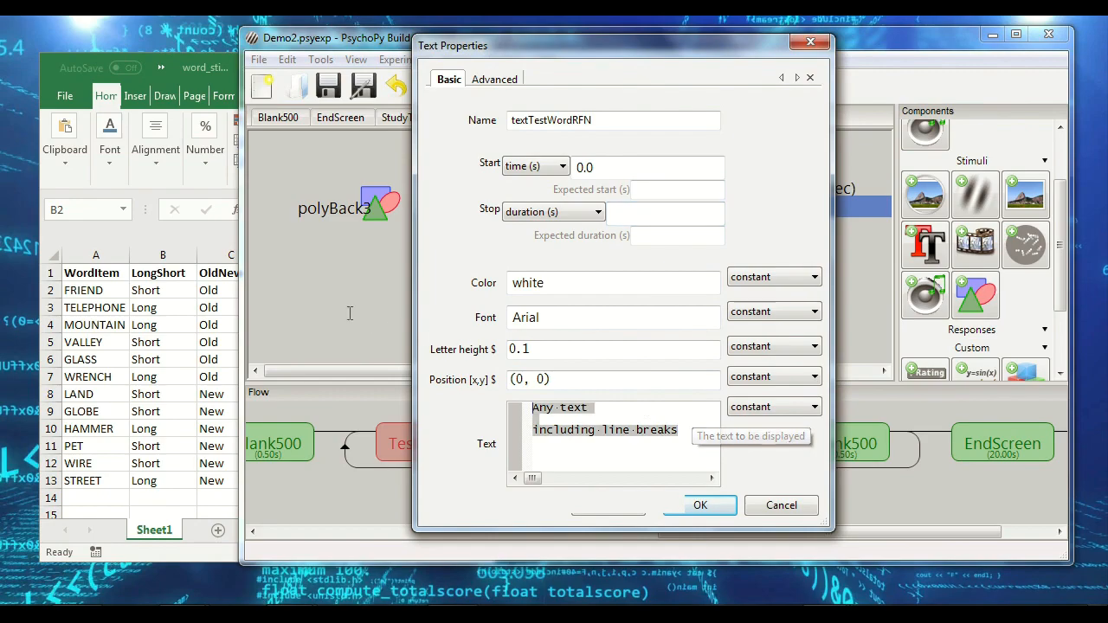
type("$wordItem")
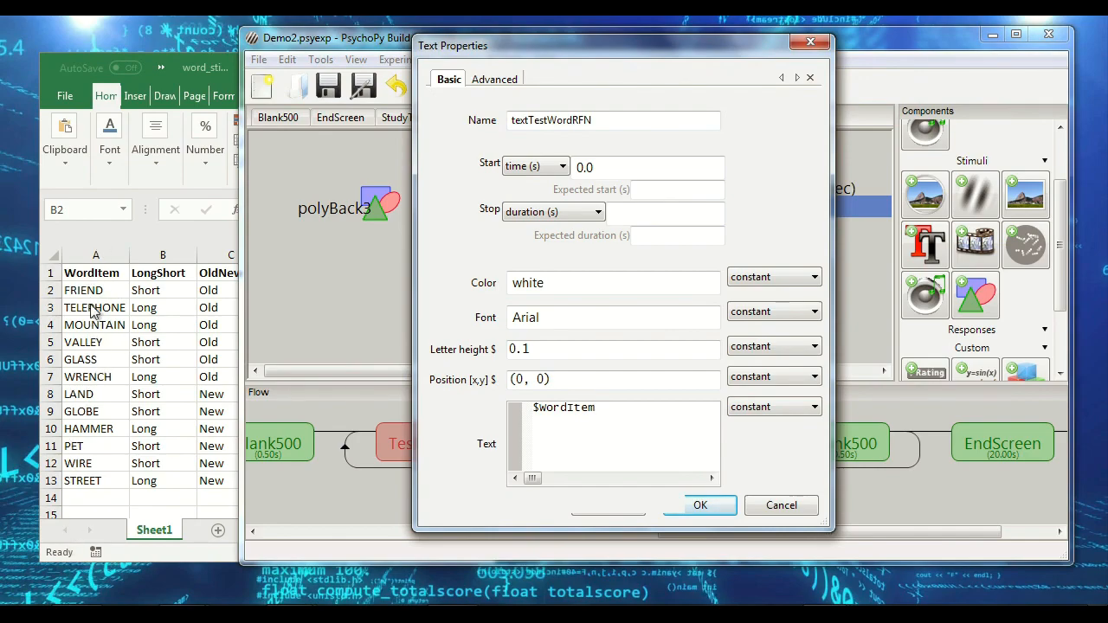
Step: Make textTestWordRFN's text update with 'set every repeat' and accept its properties
left_click(762, 407)
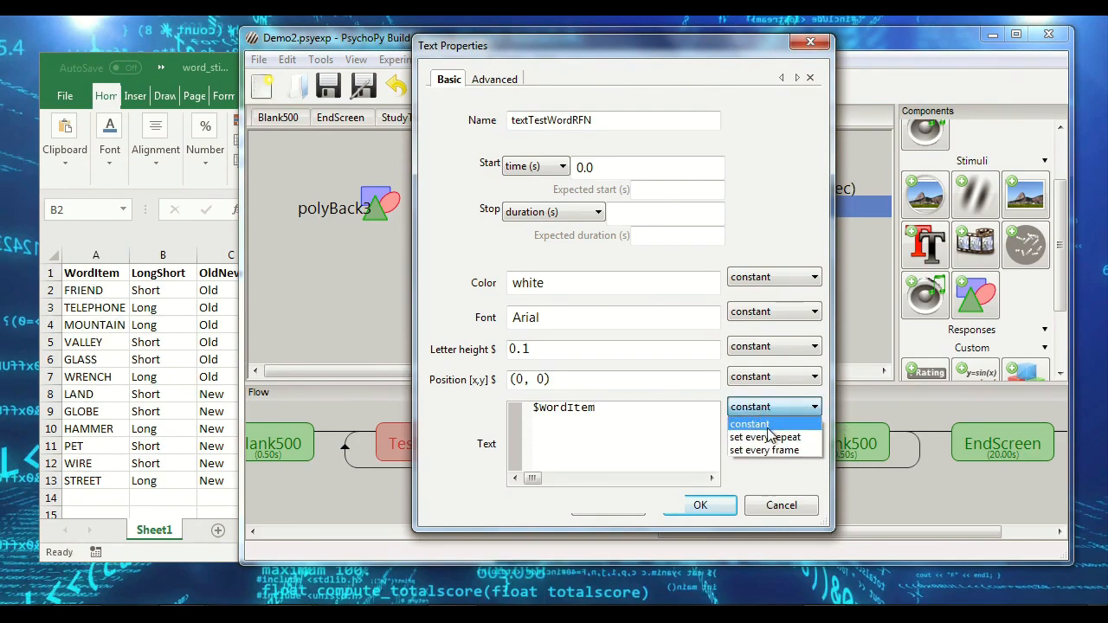
left_click(769, 436)
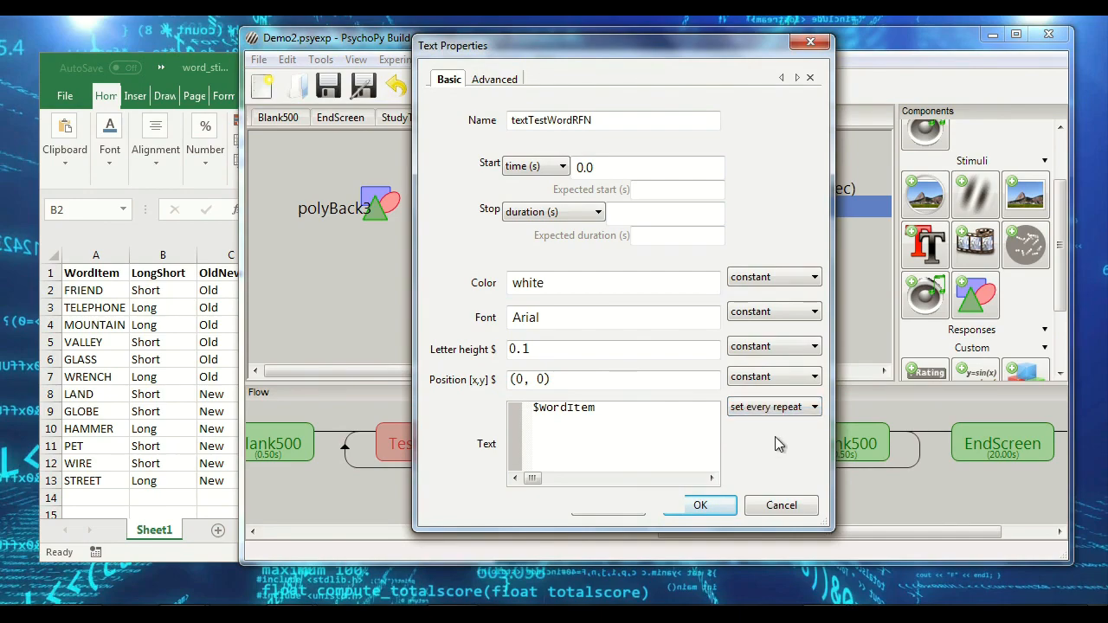
left_click_drag(697, 56, 843, 81)
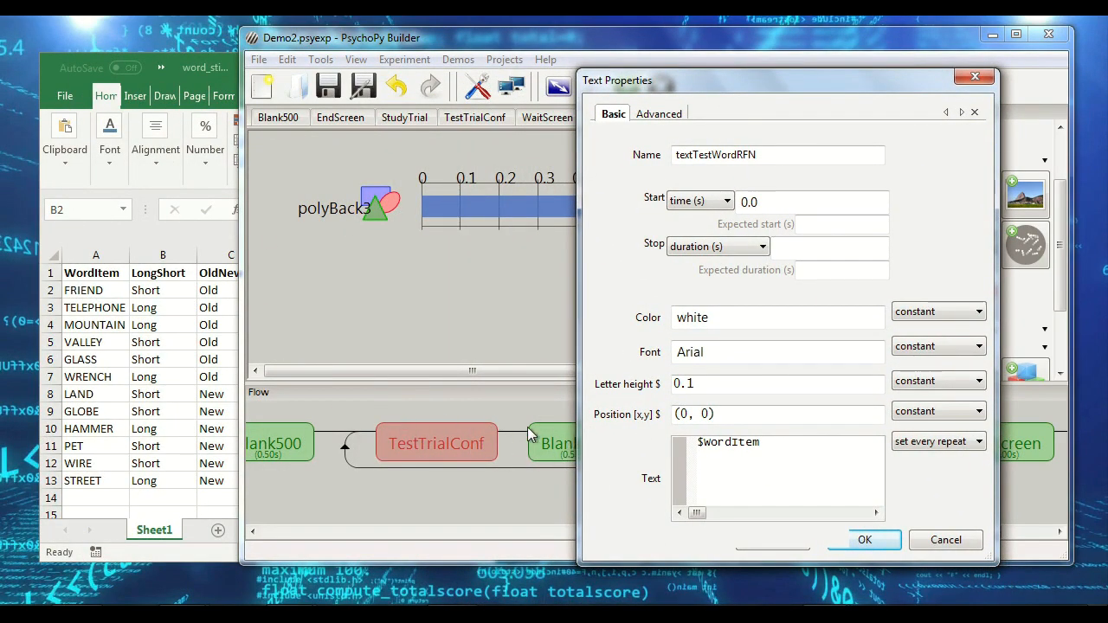
left_click_drag(771, 83, 168, 81)
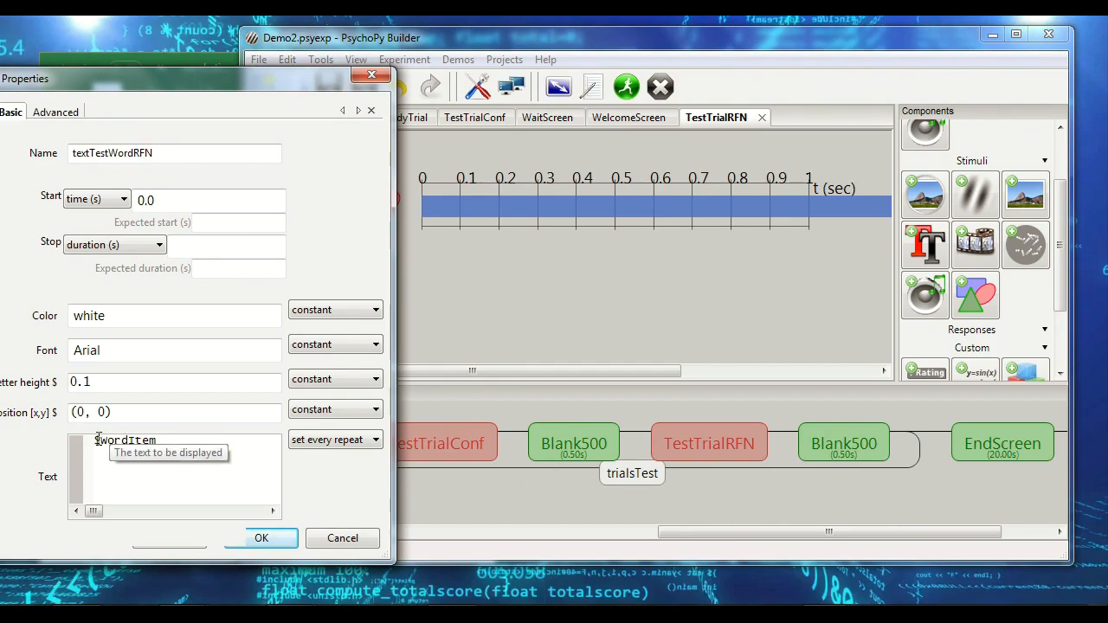
mouse_move(249, 81)
left_mouse_down()
mouse_move(570, 104)
mouse_move(510, 64)
mouse_move(240, 65)
left_mouse_up()
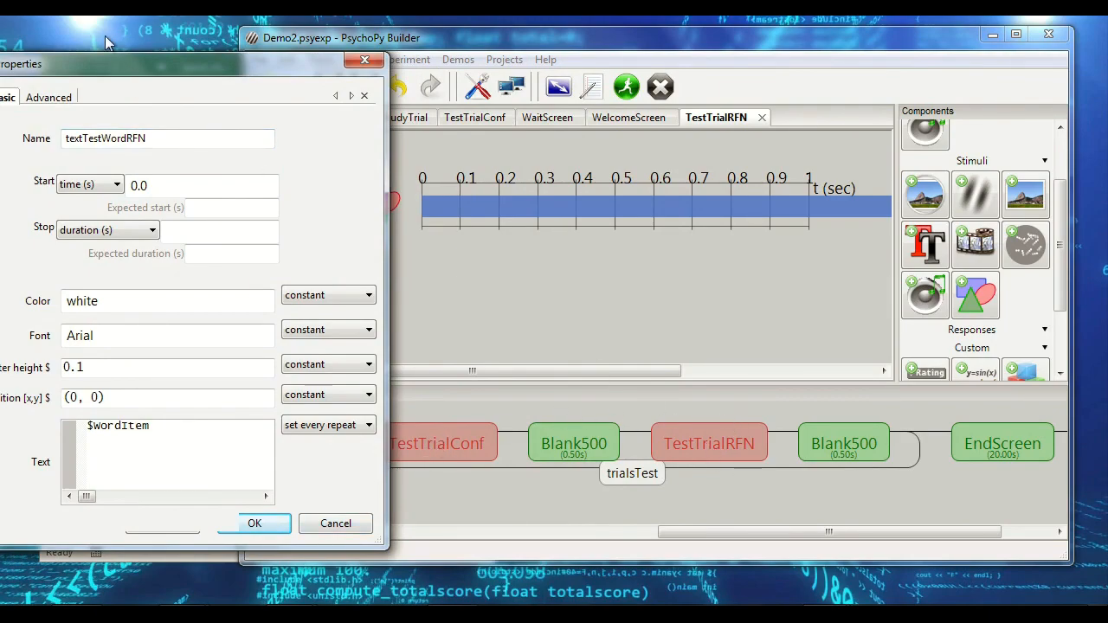
left_click_drag(117, 65, 465, 68)
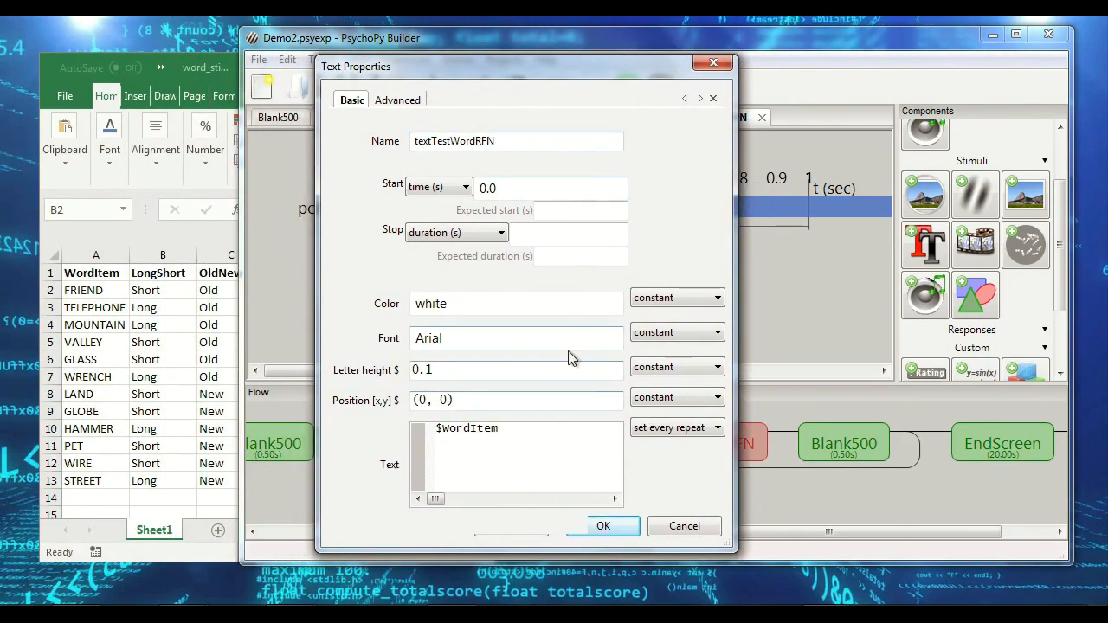
left_click(606, 528)
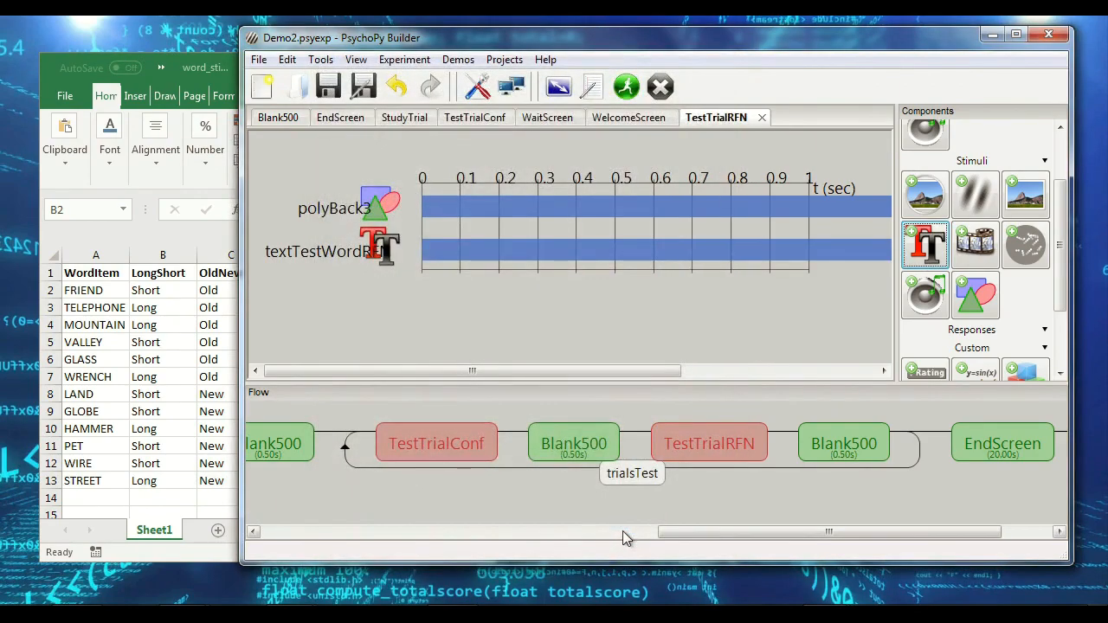
Step: Check TestTrialConf's components, then add a Keyboard component named keyTestRFN to TestTrialRFN with allowed keys 'r','f','n'
left_click(442, 446)
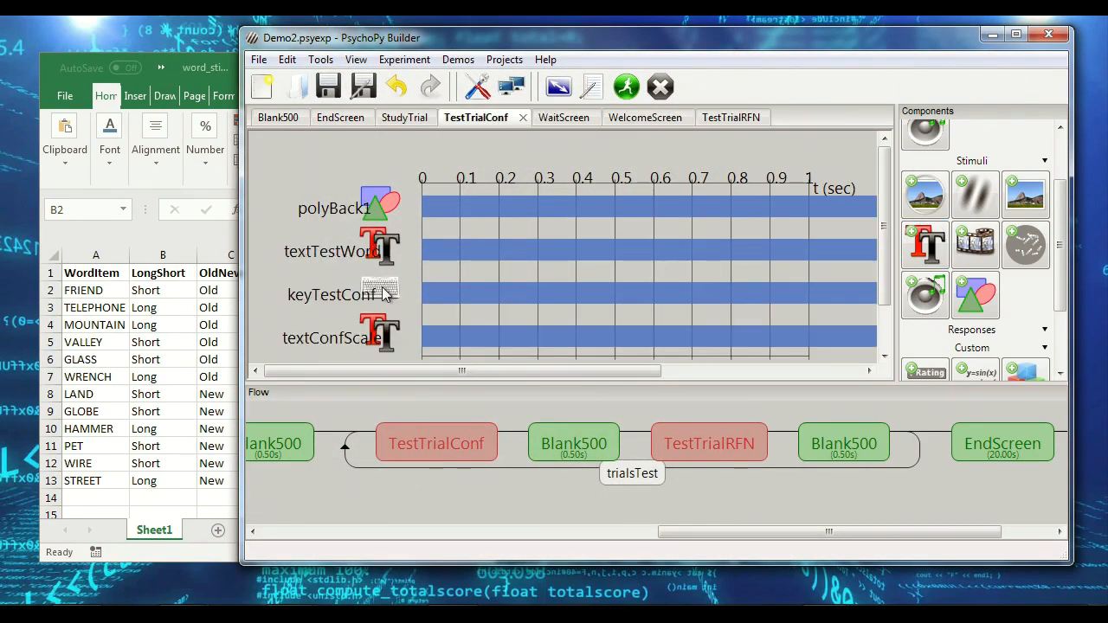
type("keyTestRFN")
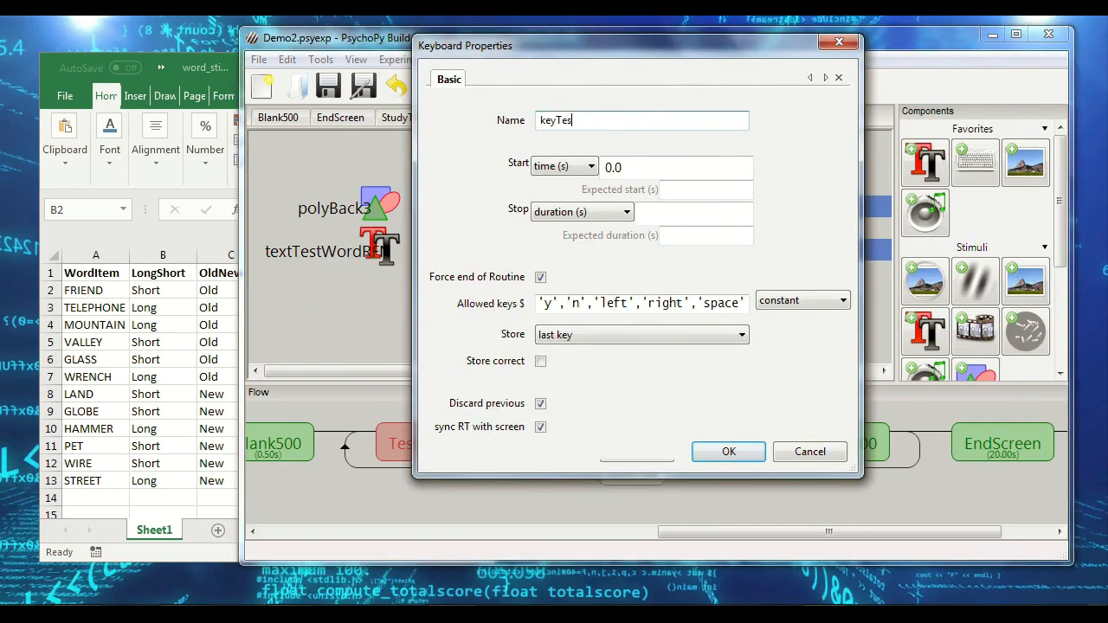
left_click(545, 304)
key("ctrl+a")
type("'r")
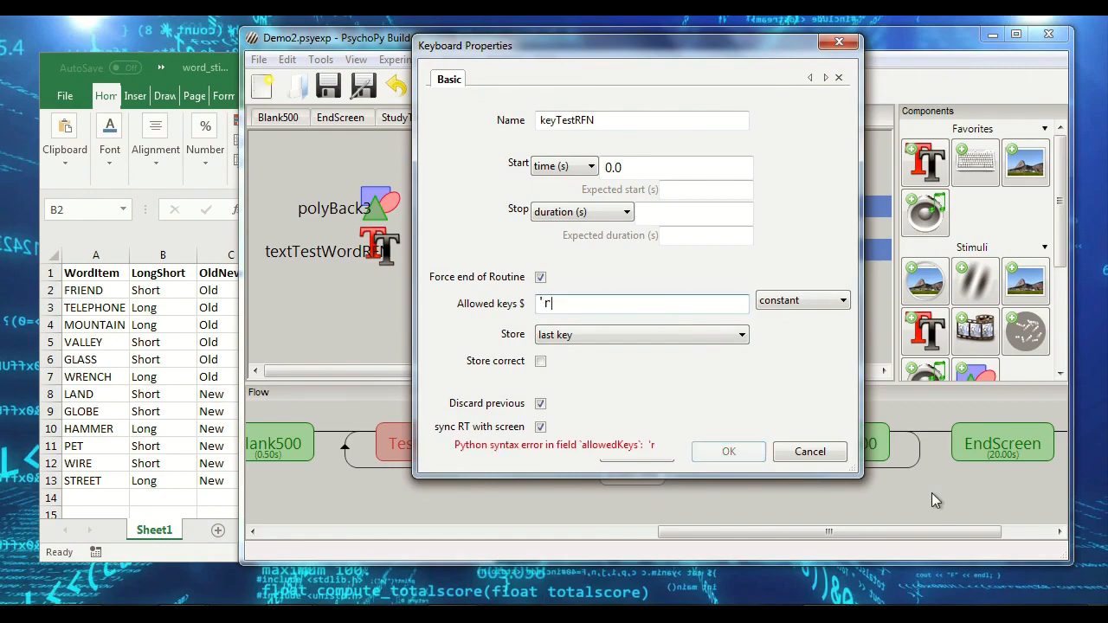
type("','f','n'")
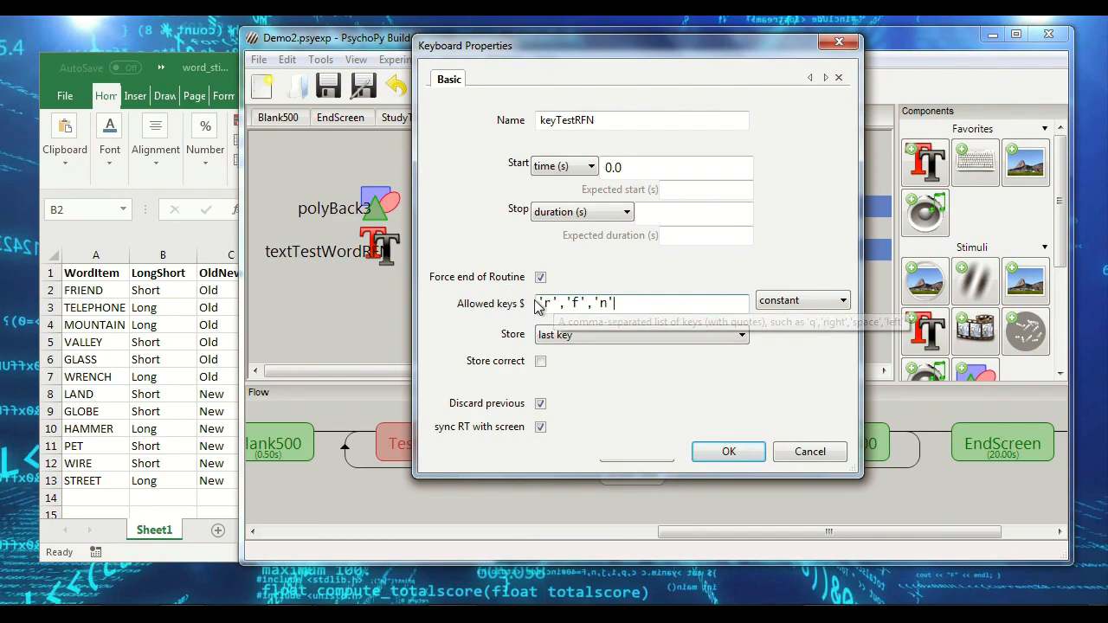
left_click(727, 456)
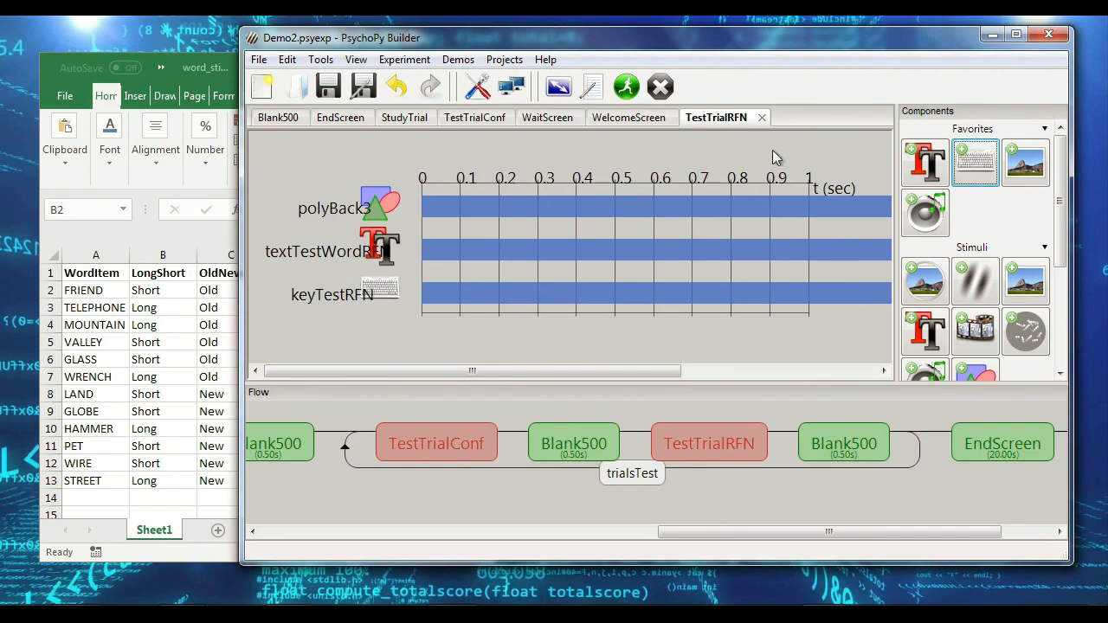
Step: Add another Text component named textRFNScale to TestTrialRFN and clear its stop duration
left_click(938, 173)
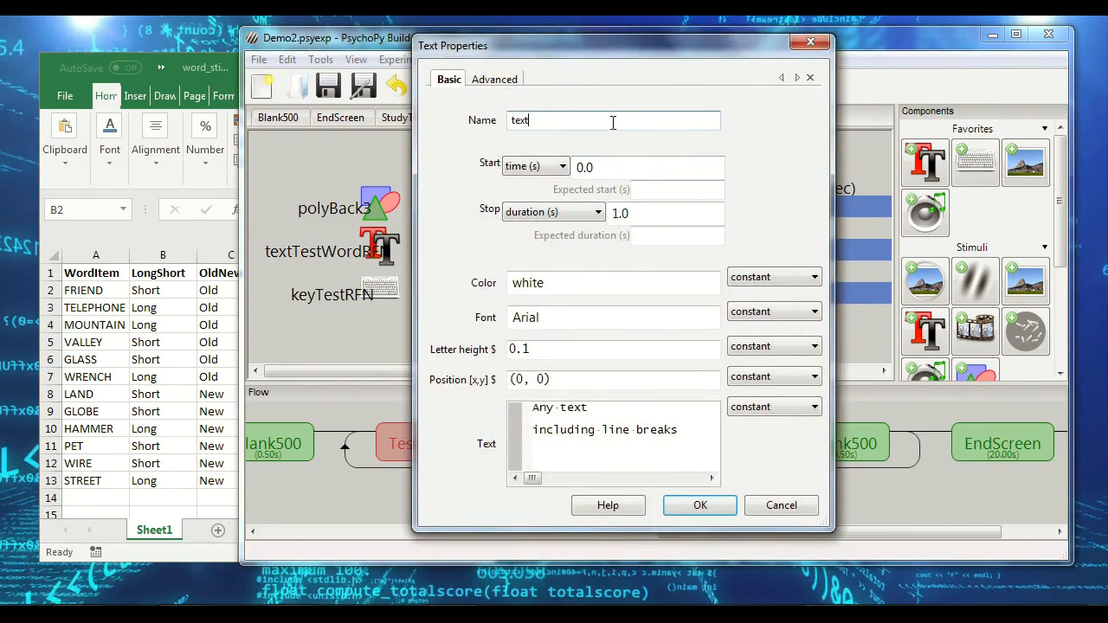
type("RFNScale")
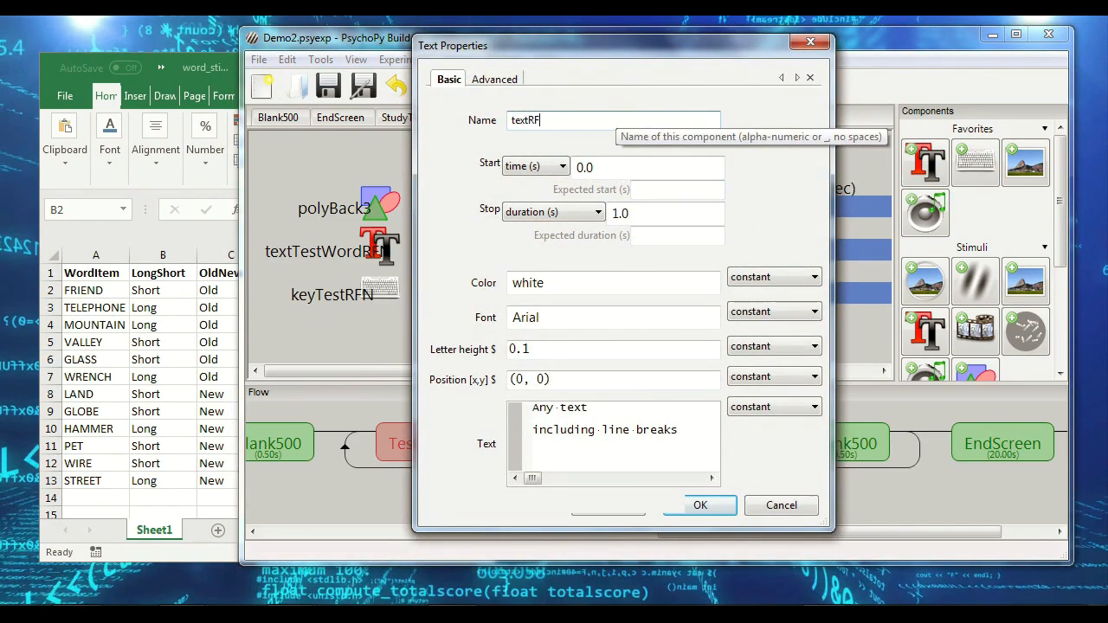
double_click(702, 213)
key("BackSpace")
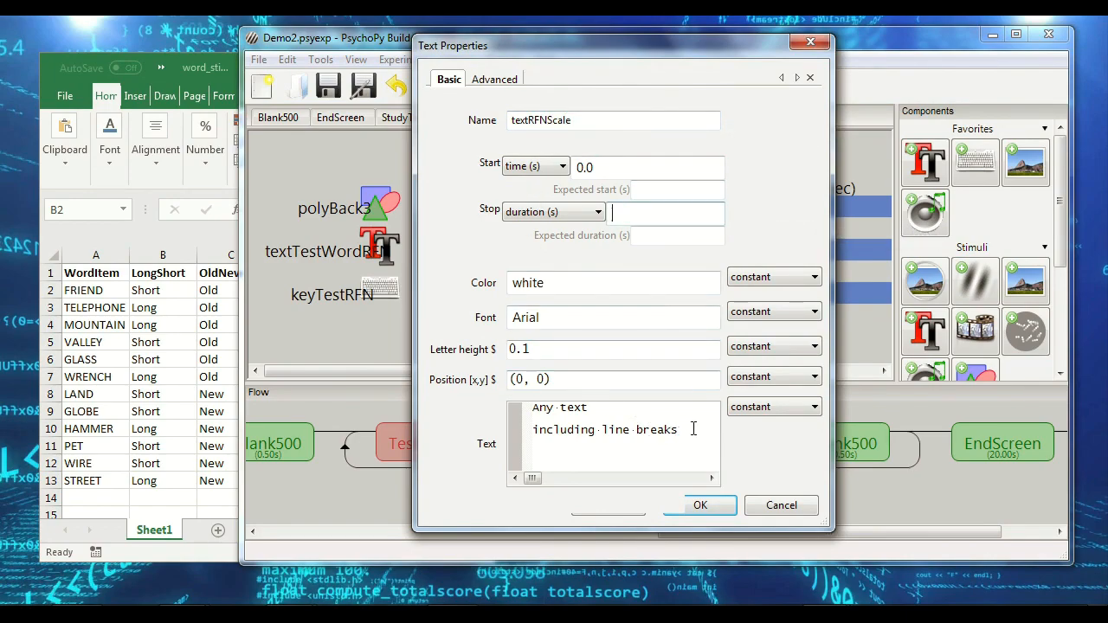
Step: Replace textRFNScale's default text with three lines: (R)e-experience, (F)amiliar and (N)either
left_click_drag(693, 428, 480, 351)
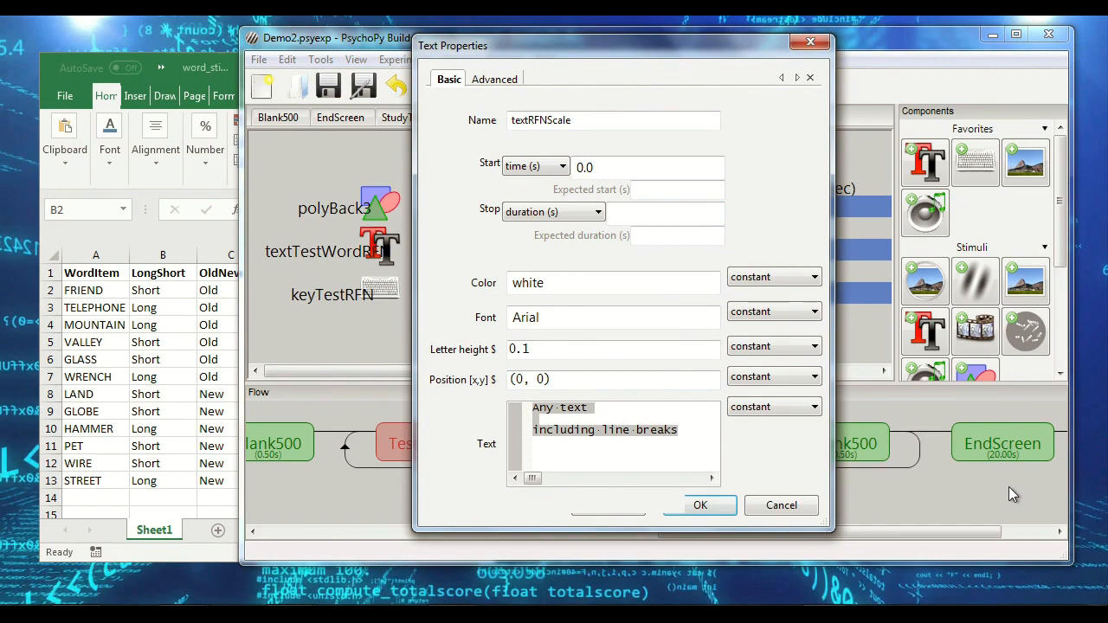
type("(R0")
key("BackSpace")
type(")")
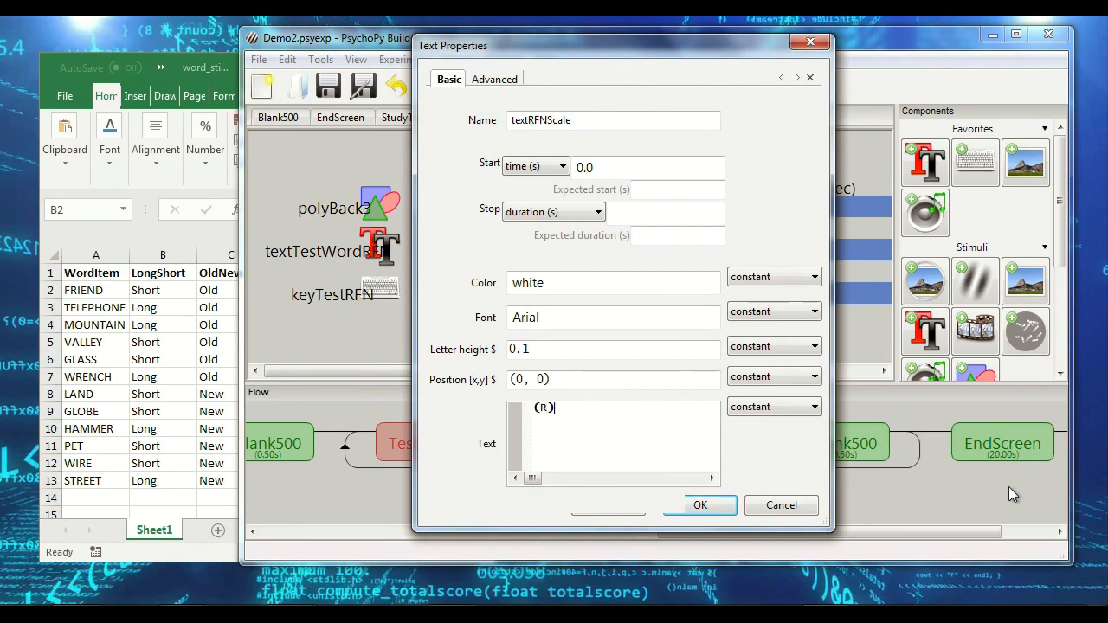
type("e-experience")
key("Return")
type("(F)amiliar")
key("Return")
type("(N)either")
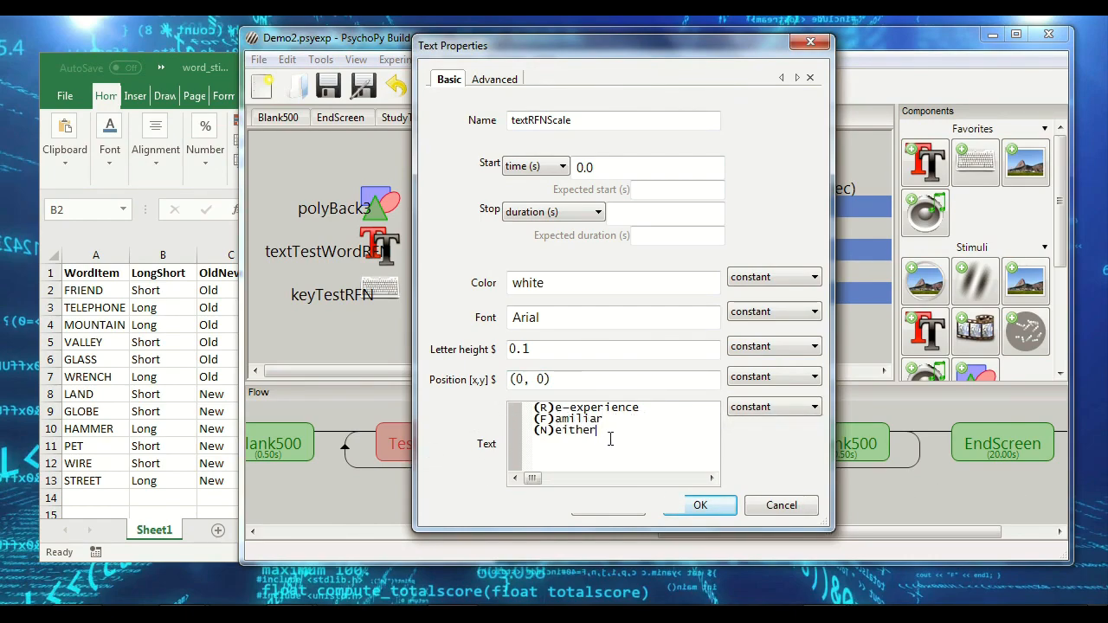
Step: Set textRFNScale's position to (0, -0.5) and accept its properties
left_click_drag(652, 406, 513, 392)
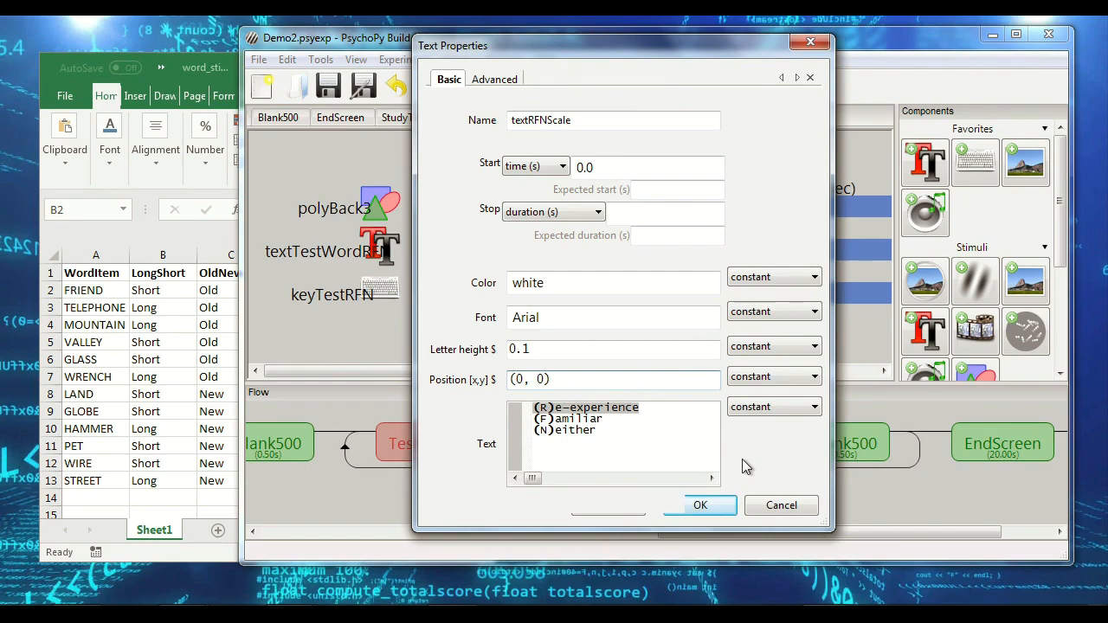
type("-0.5")
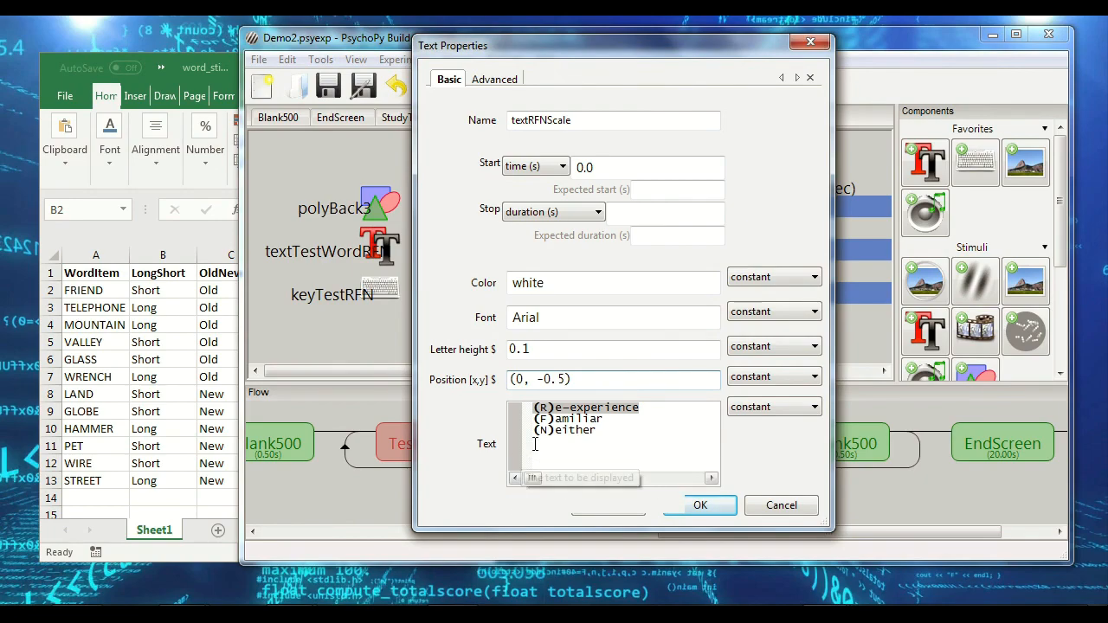
left_click(715, 508)
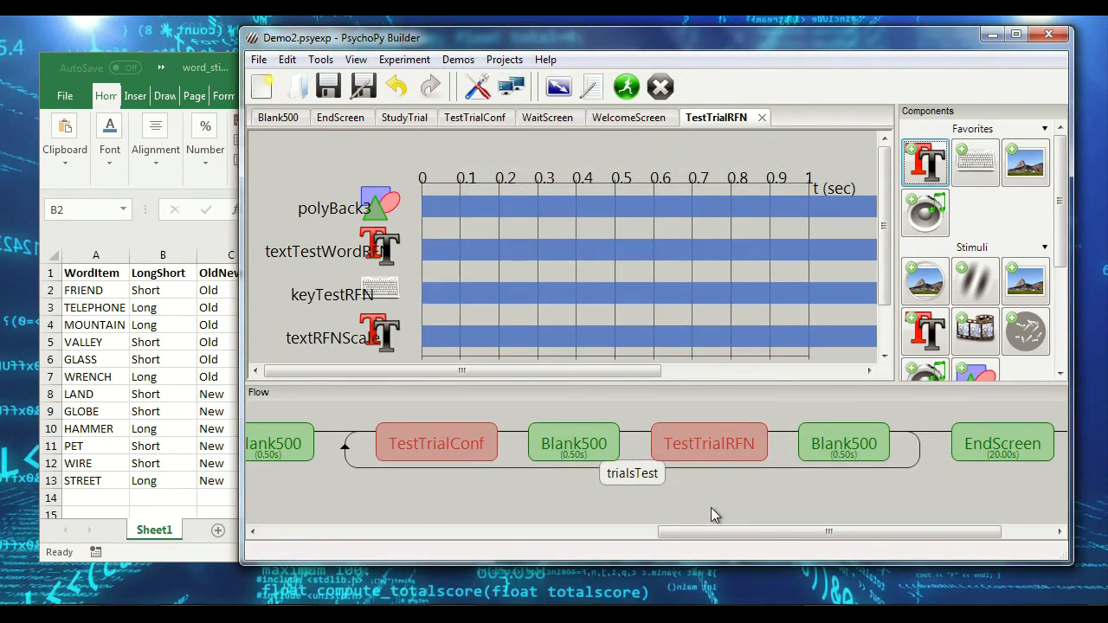
Step: Run the experiment and answer several test trials with confidence 6 and response R to check both test screens
left_click(629, 93)
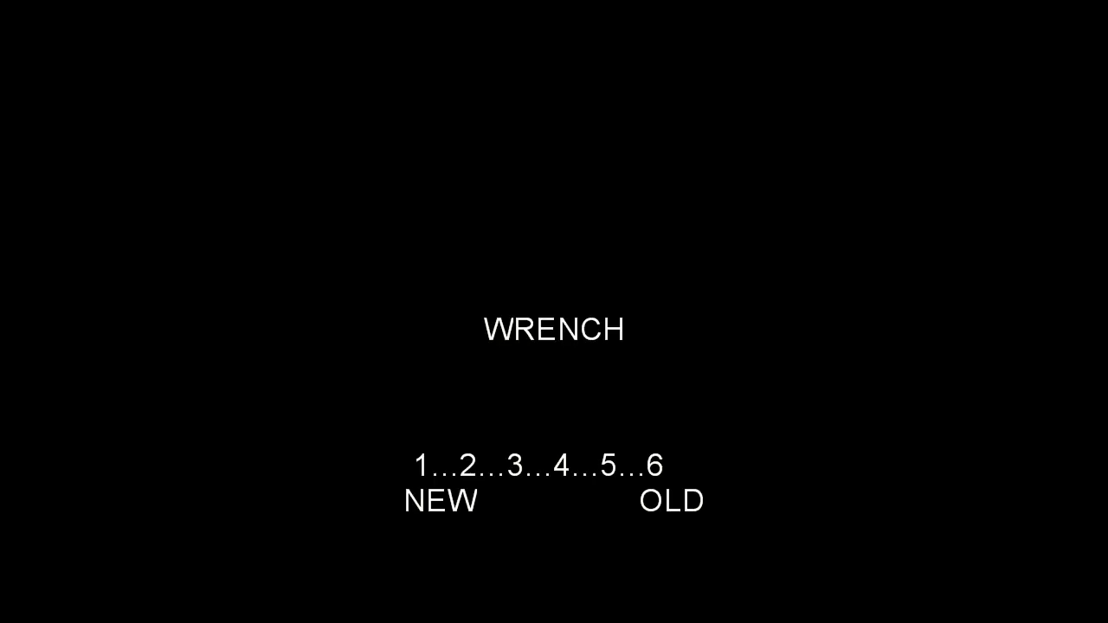
key("6")
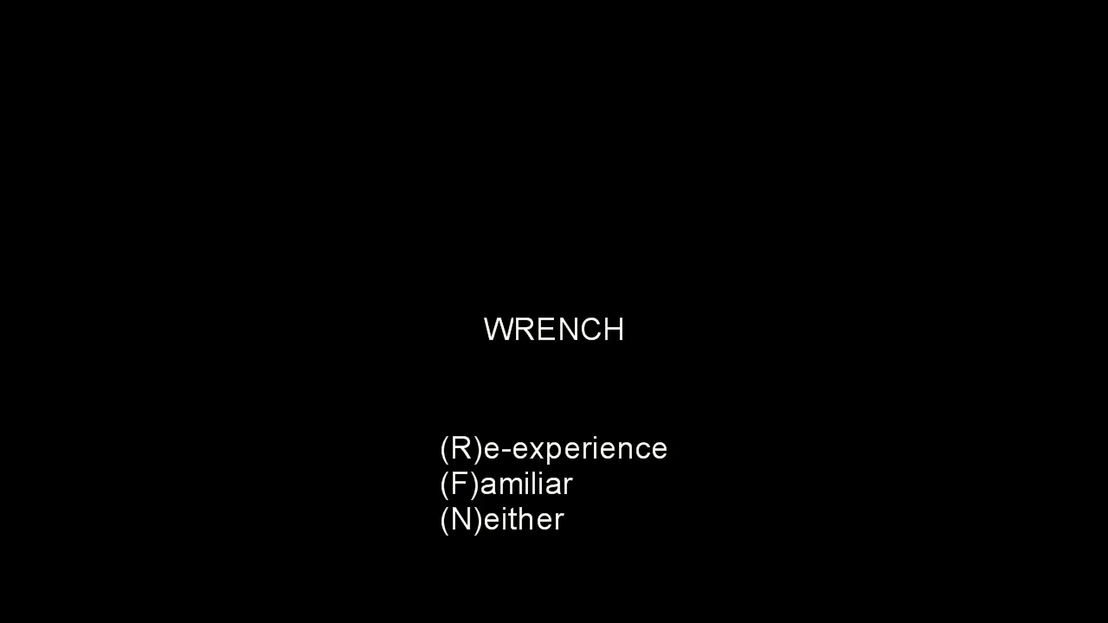
key("r")
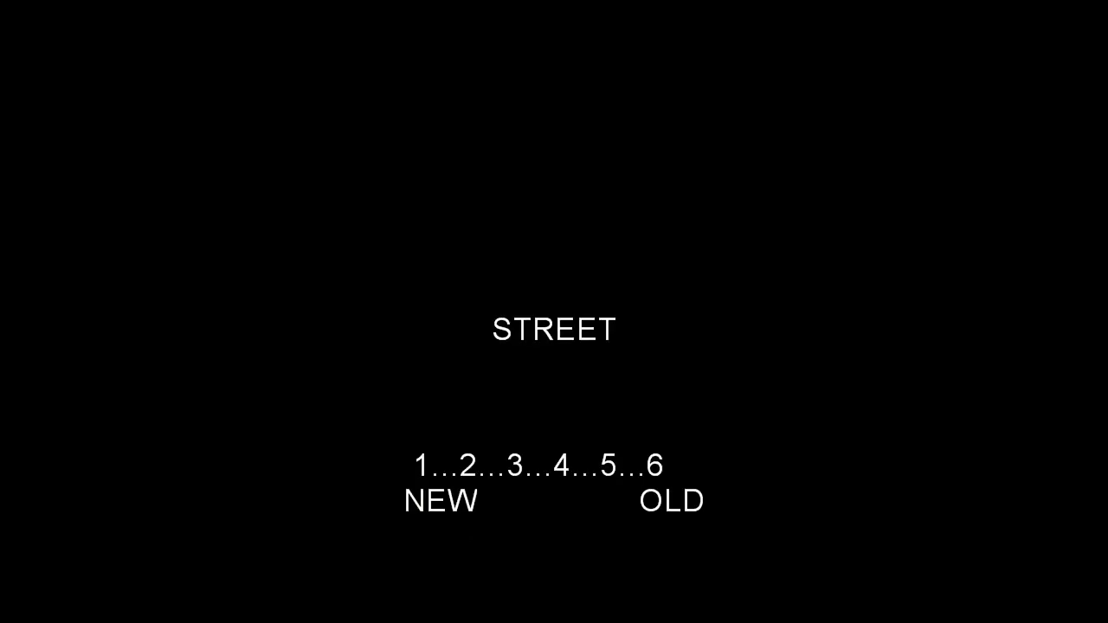
key("6")
key("r")
key("6")
key("r")
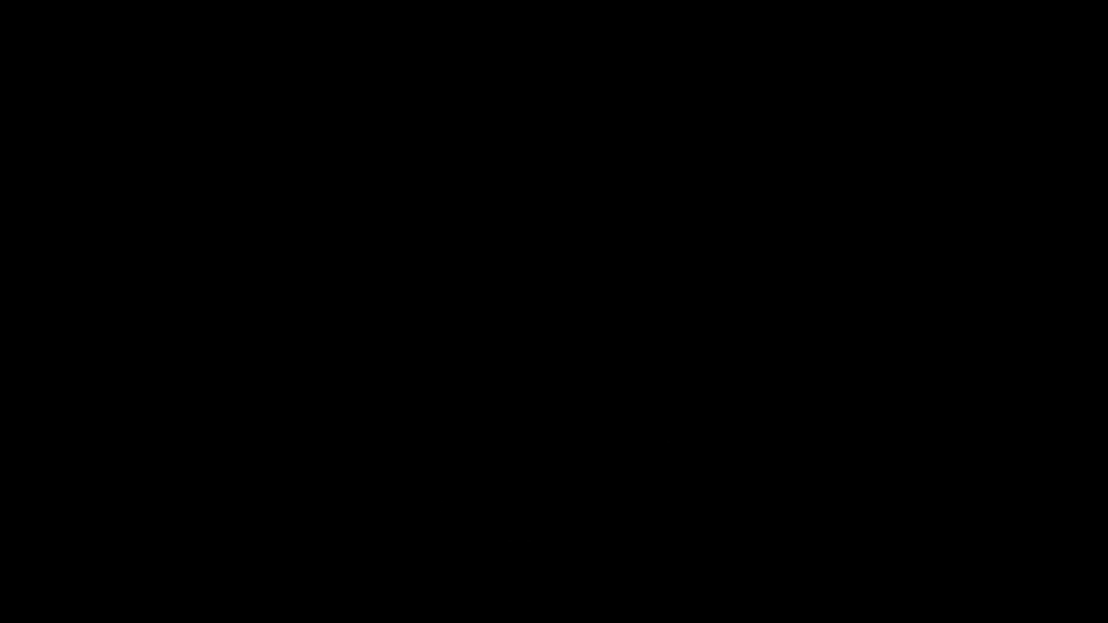
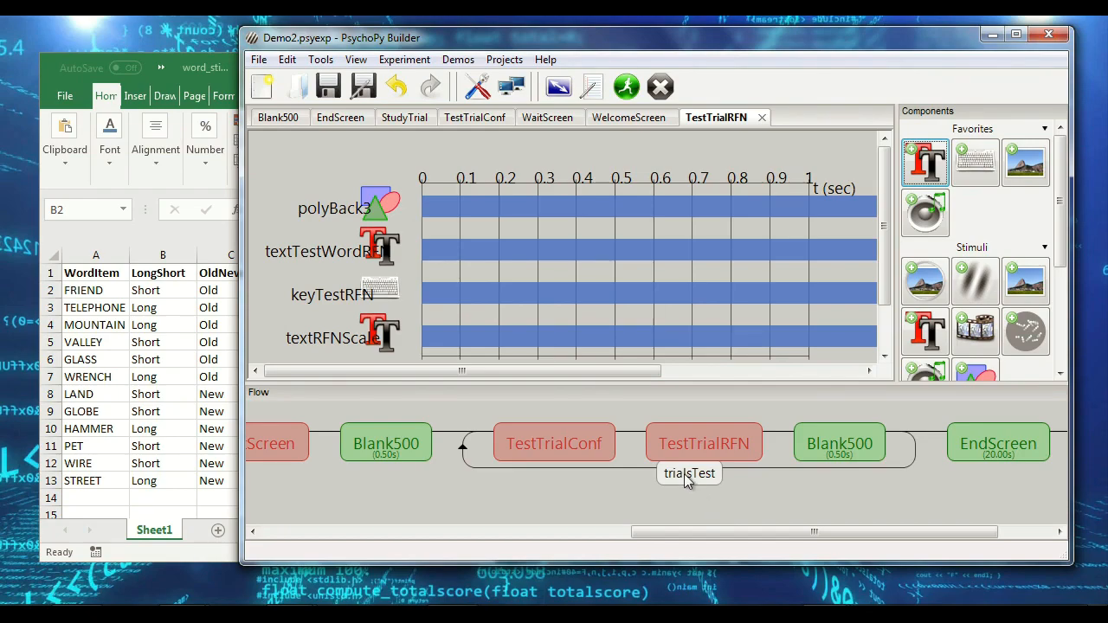
Step: Rerun the experiment, answer successive words with confidence 6 and response R to check the screen transitions, and abort the run
left_click(629, 94)
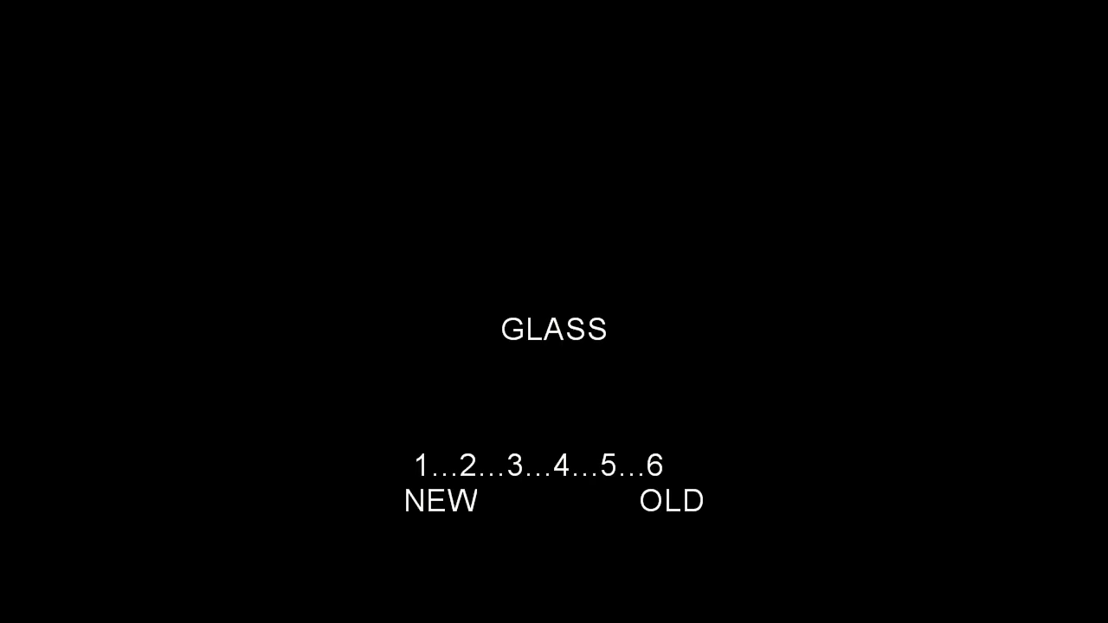
key("6")
key("r")
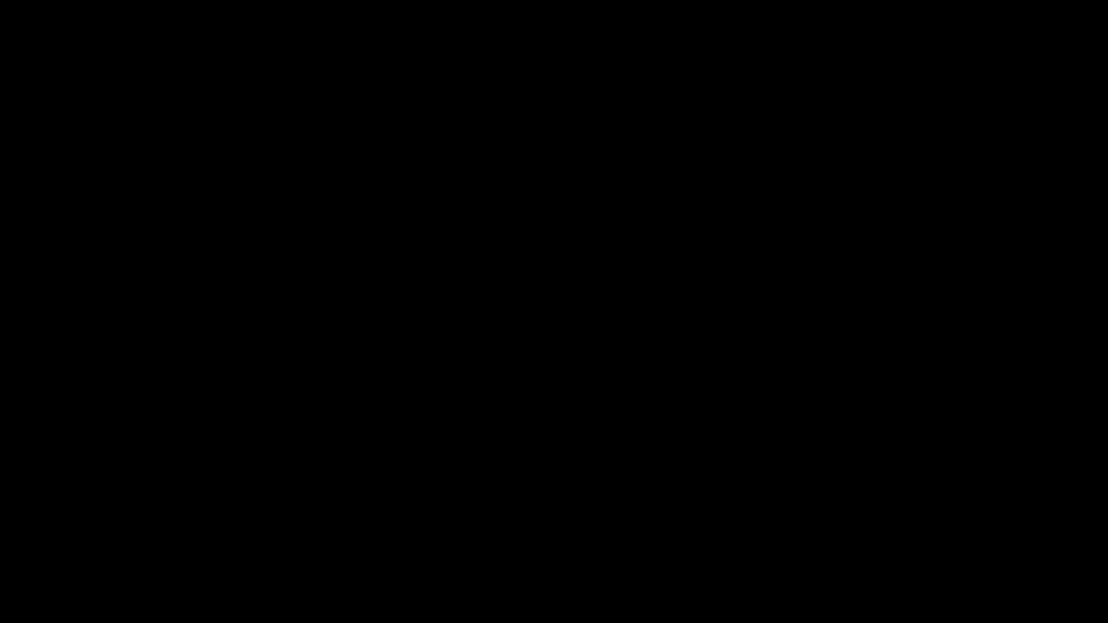
key("6")
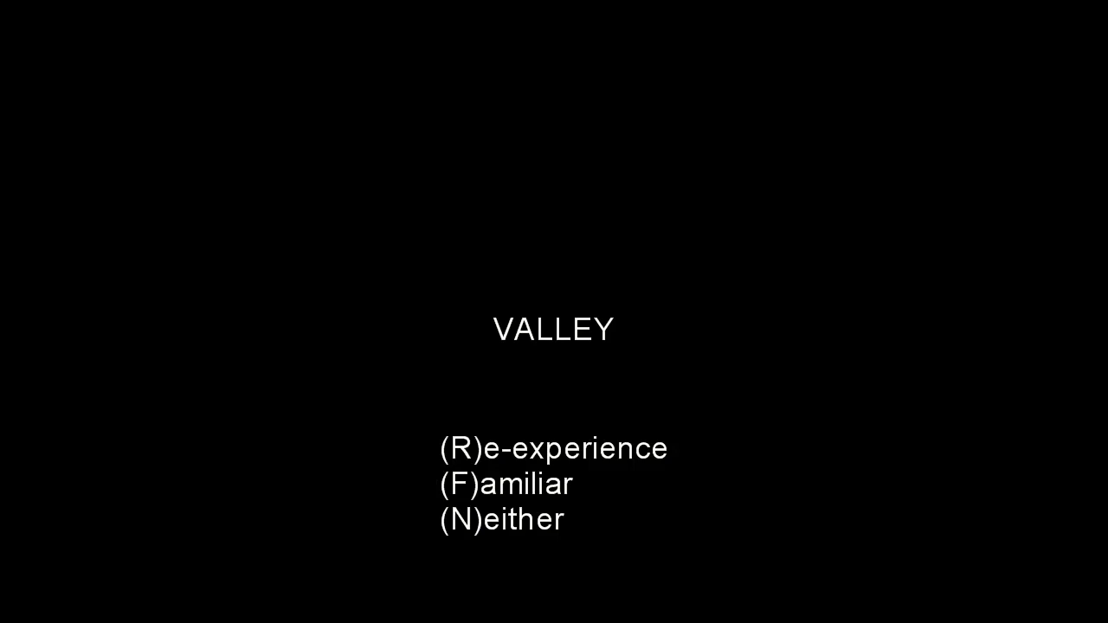
key("r")
key("6")
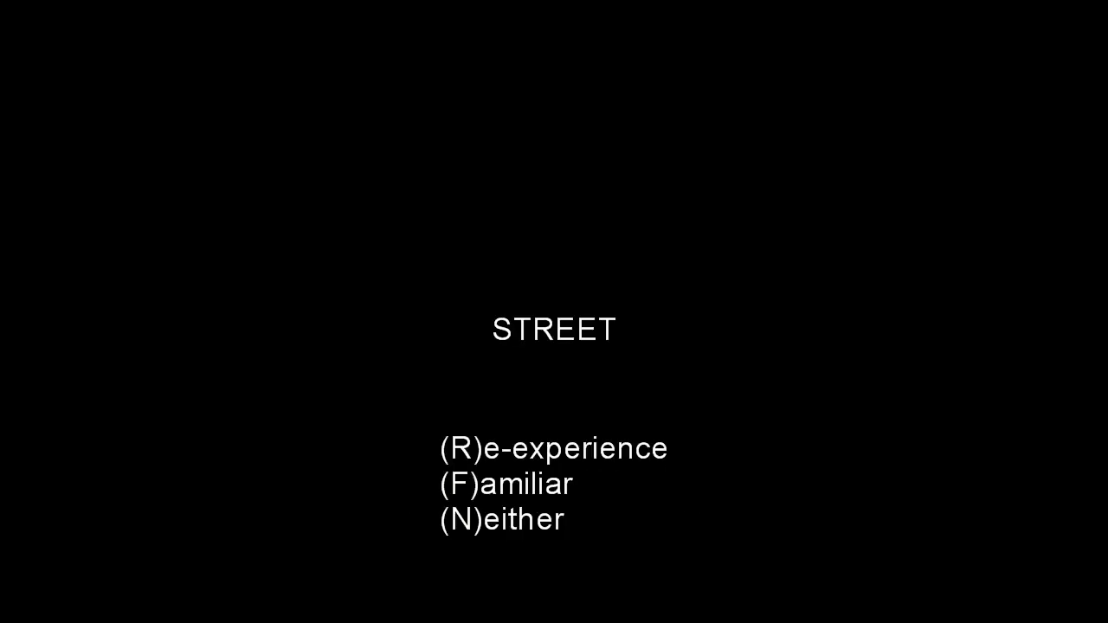
key("r")
key("6")
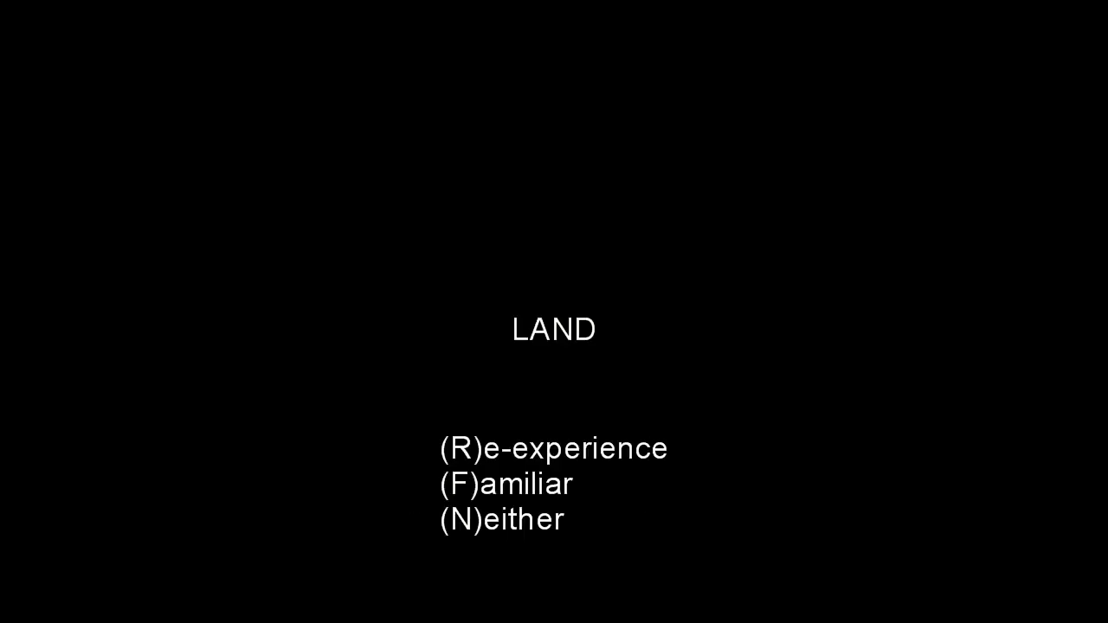
key("r")
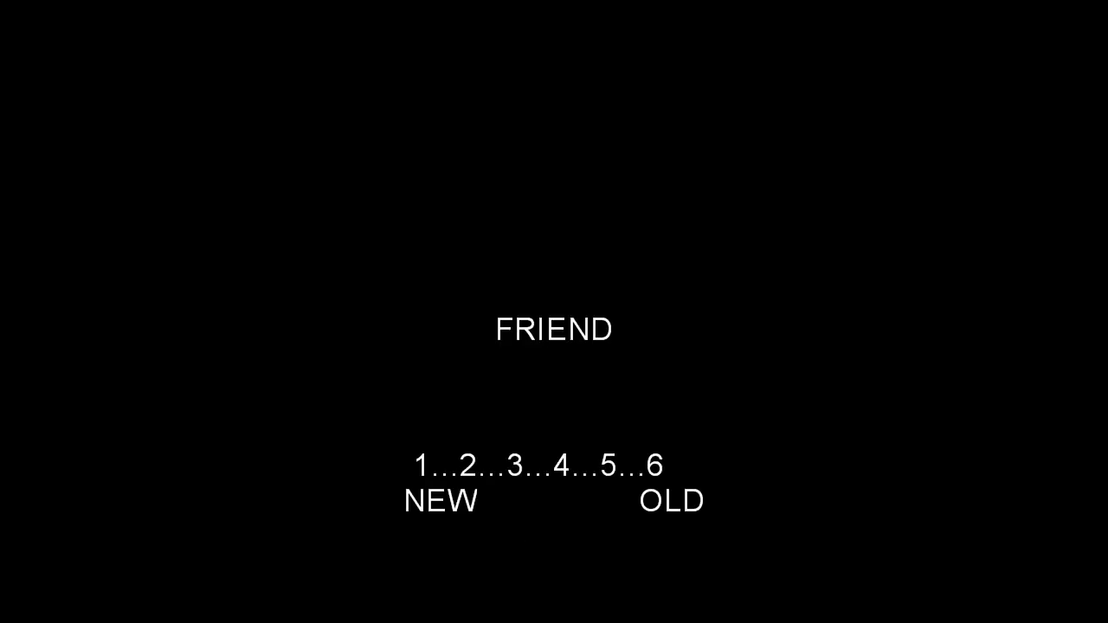
key("Escape")
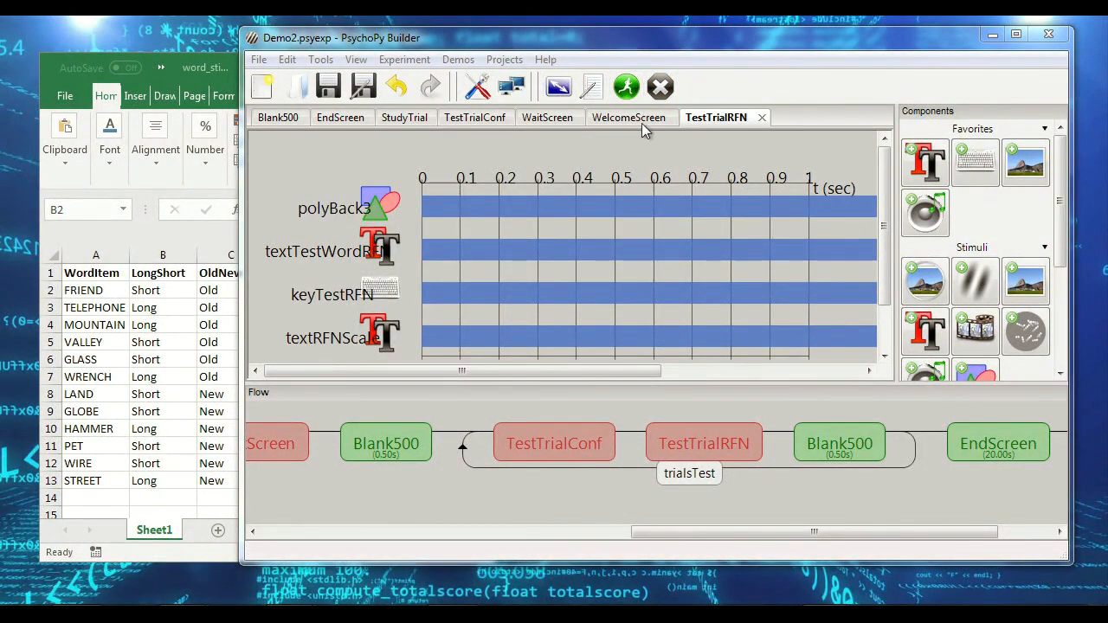
Step: Create a new routine named TestBlank500 and insert it between TestTrialConf and TestTrialRFN in the trialsTest loop
left_click_drag(702, 531, 277, 498)
left_click(292, 419)
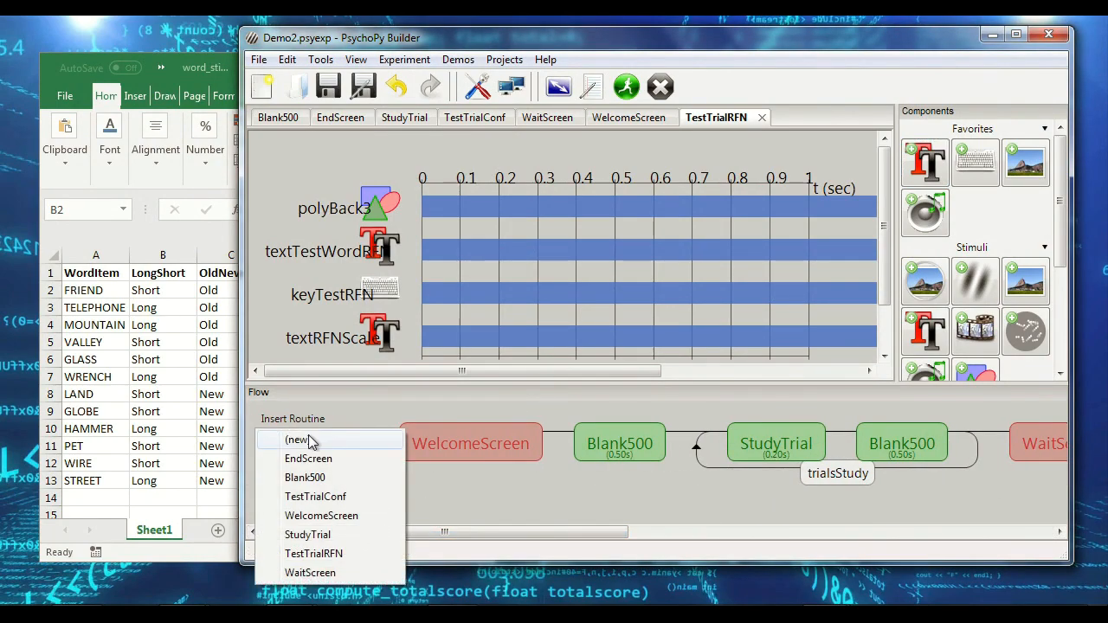
left_click(297, 441)
type("TestBlank500")
key("Return")
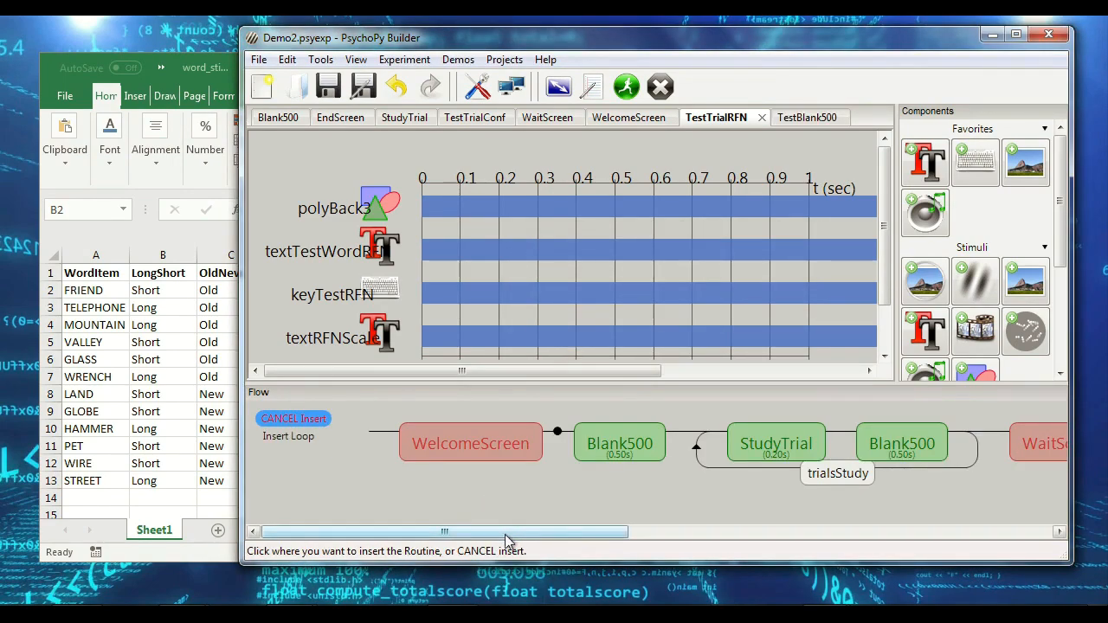
left_click_drag(513, 533, 905, 547)
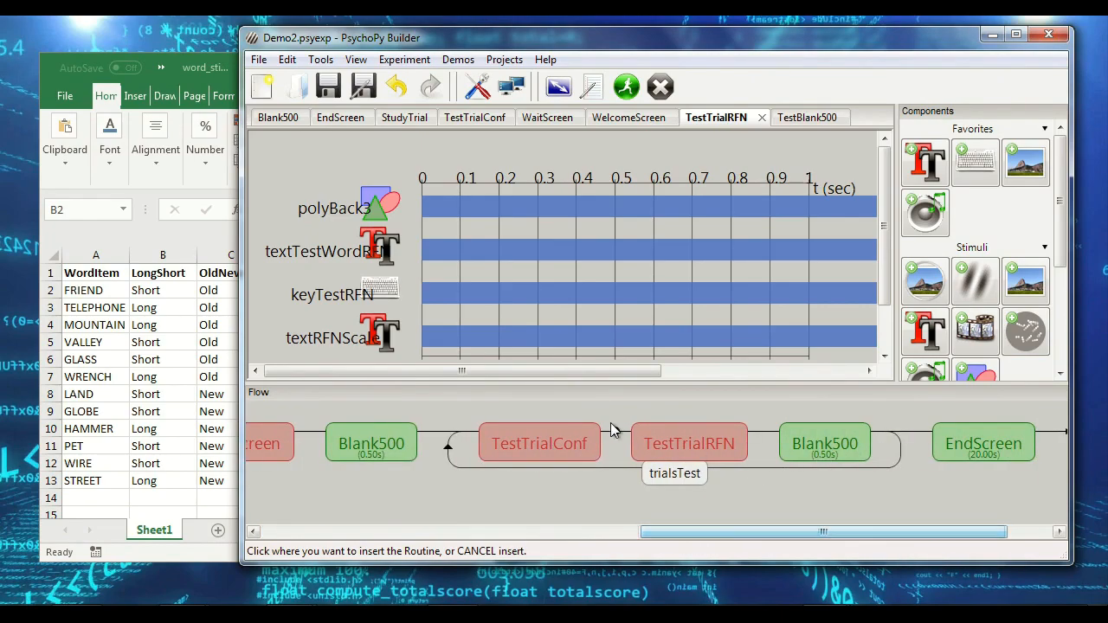
left_click(621, 442)
left_click(683, 443)
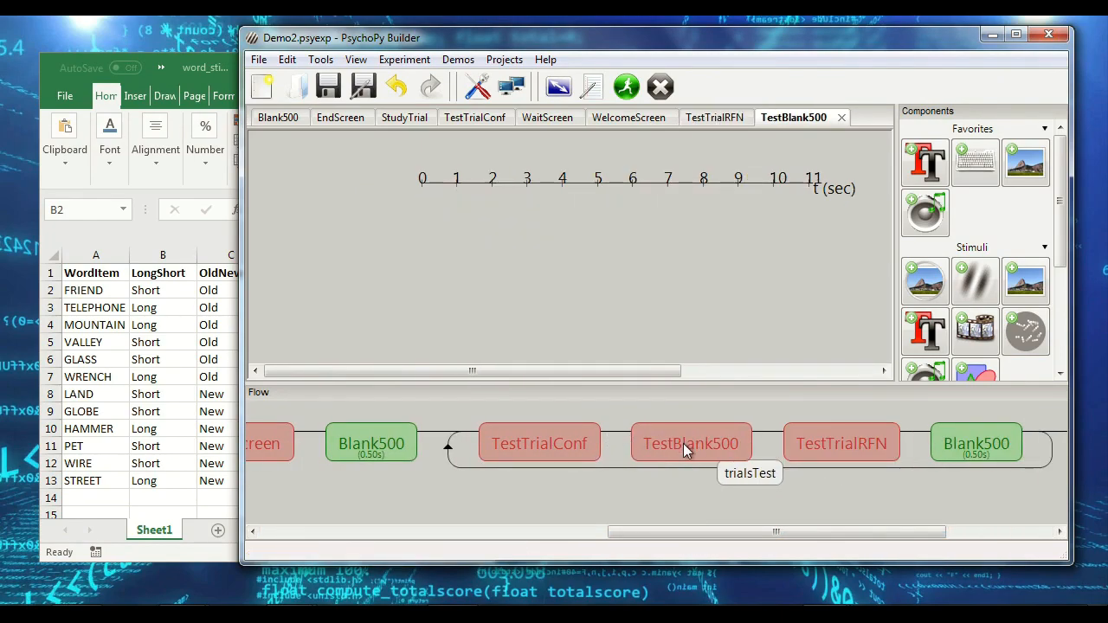
Step: Add a Polygon component to TestBlank500 with a duration of 0.5 s and a size of (2,2)
scroll(967, 370, "down", 1)
left_click(970, 353)
double_click(653, 208)
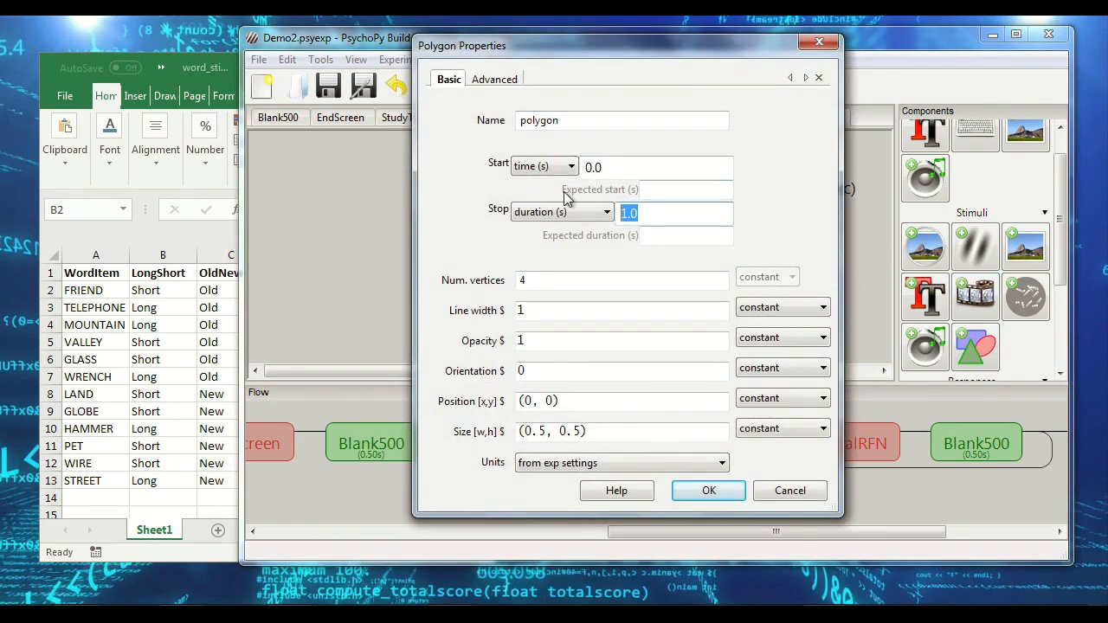
type("0.5")
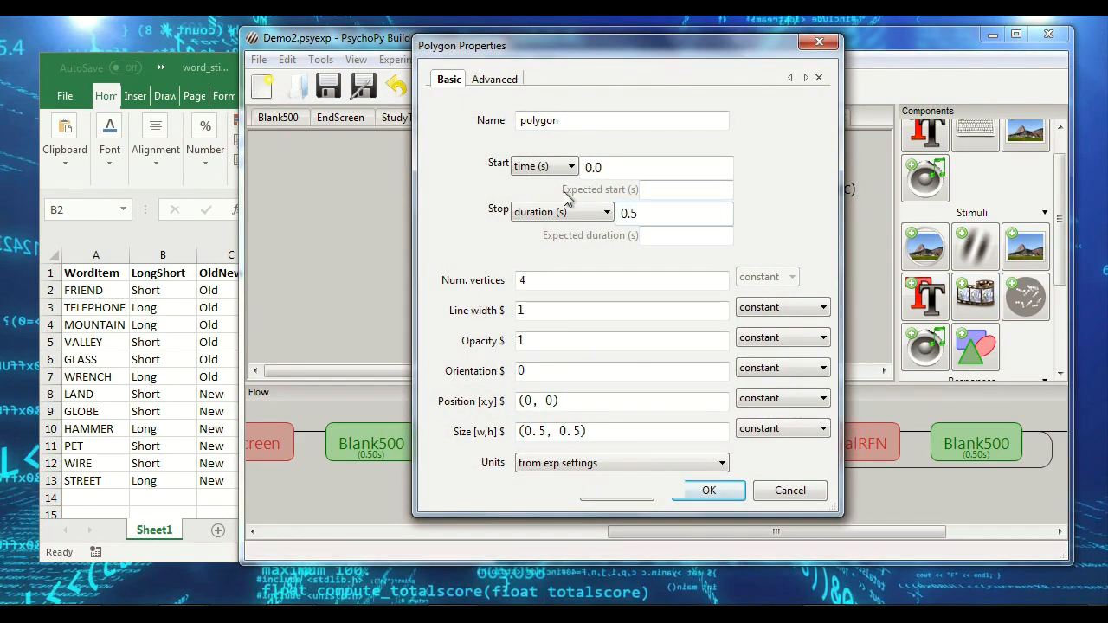
left_click_drag(521, 430, 580, 430)
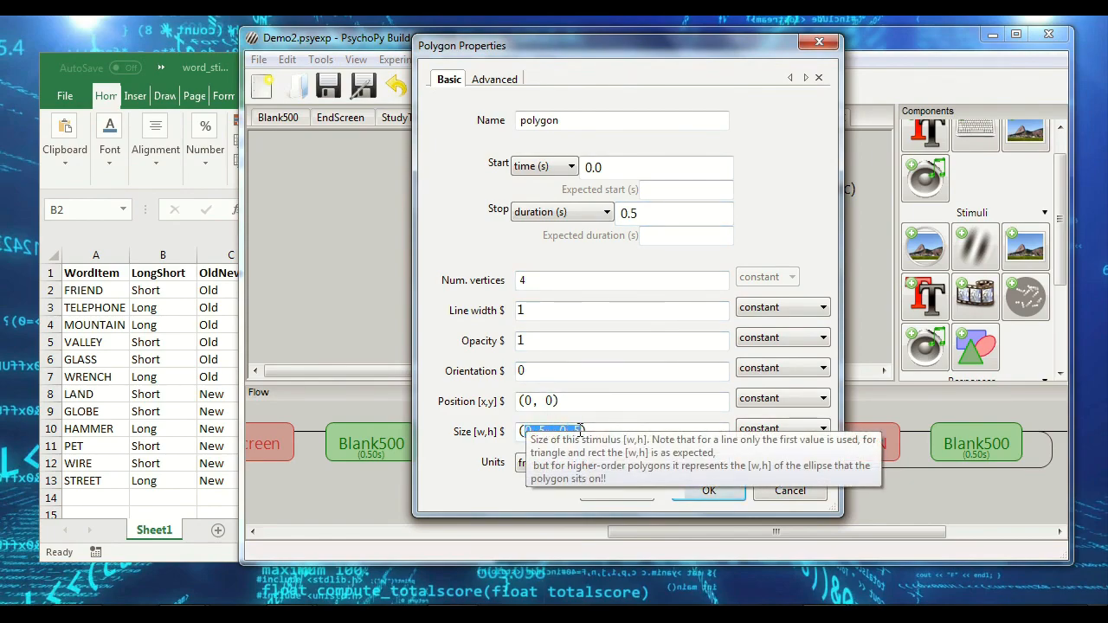
type("(2,2)")
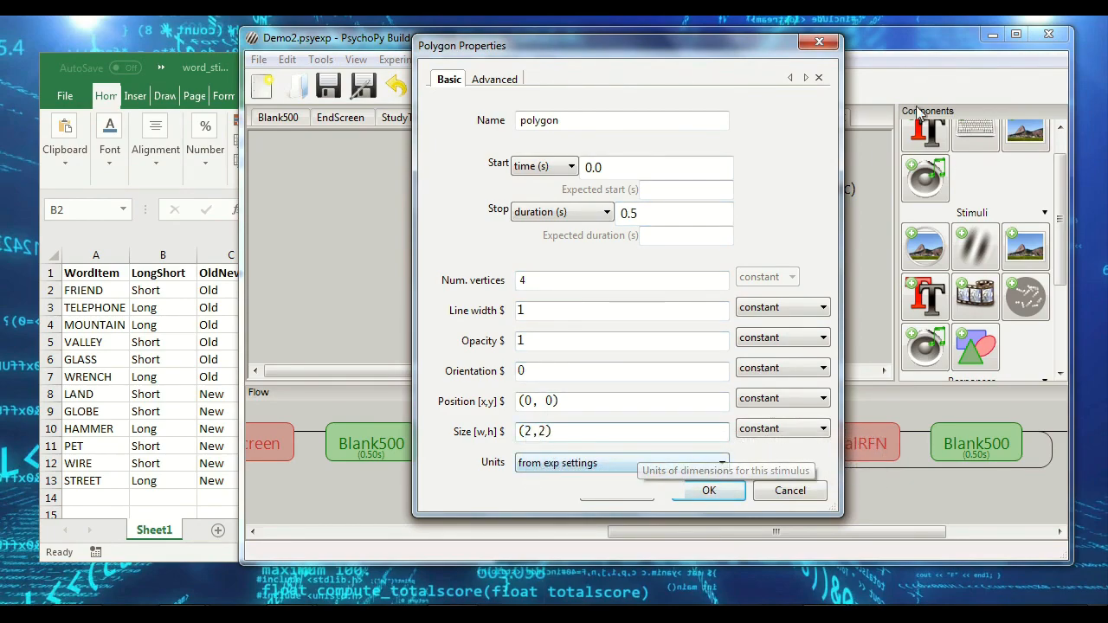
Step: Name the TestBlank500 polygon polyBack4 and accept its properties
left_click_drag(559, 121, 539, 120)
type("Back")
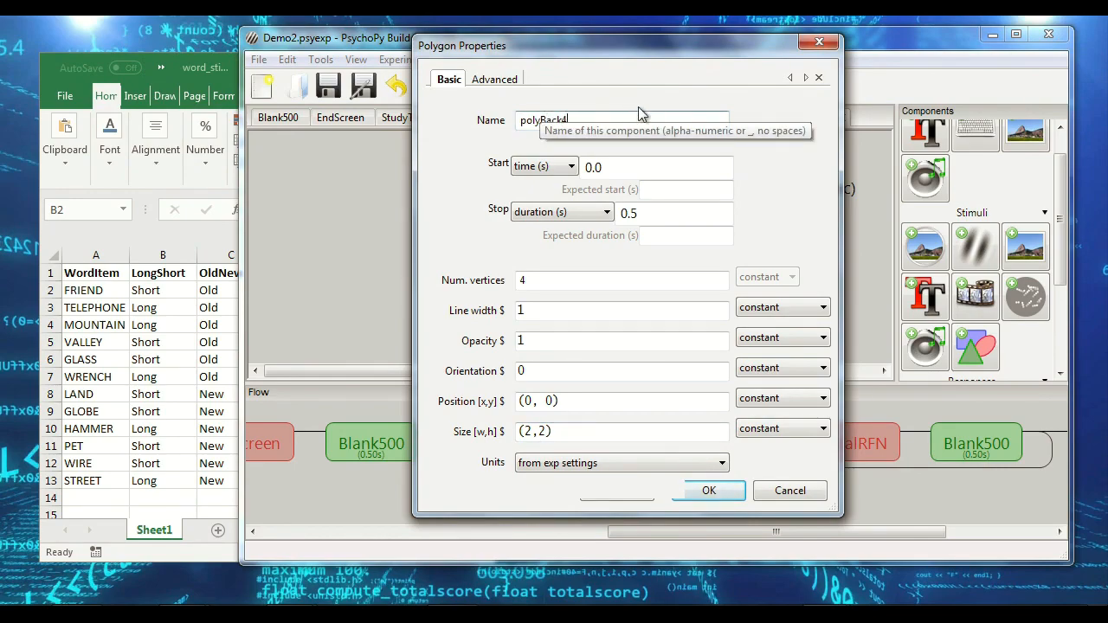
type("4")
left_click(502, 81)
key("Return")
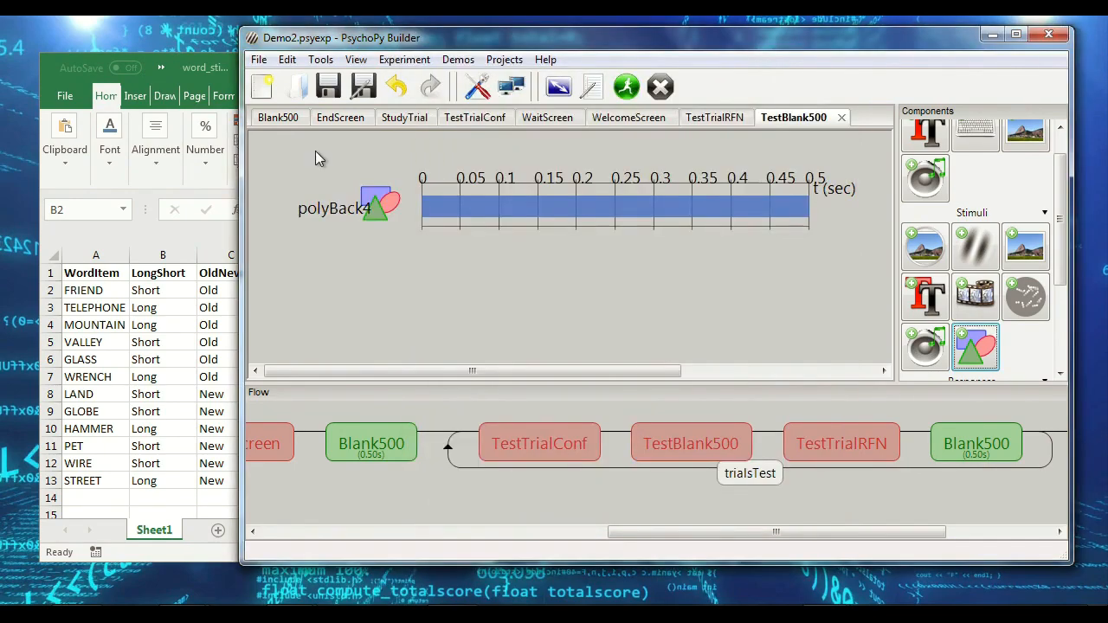
Step: Add a Text component named textTestBlank to TestBlank500 with a duration of 0.5 s
left_click(926, 134)
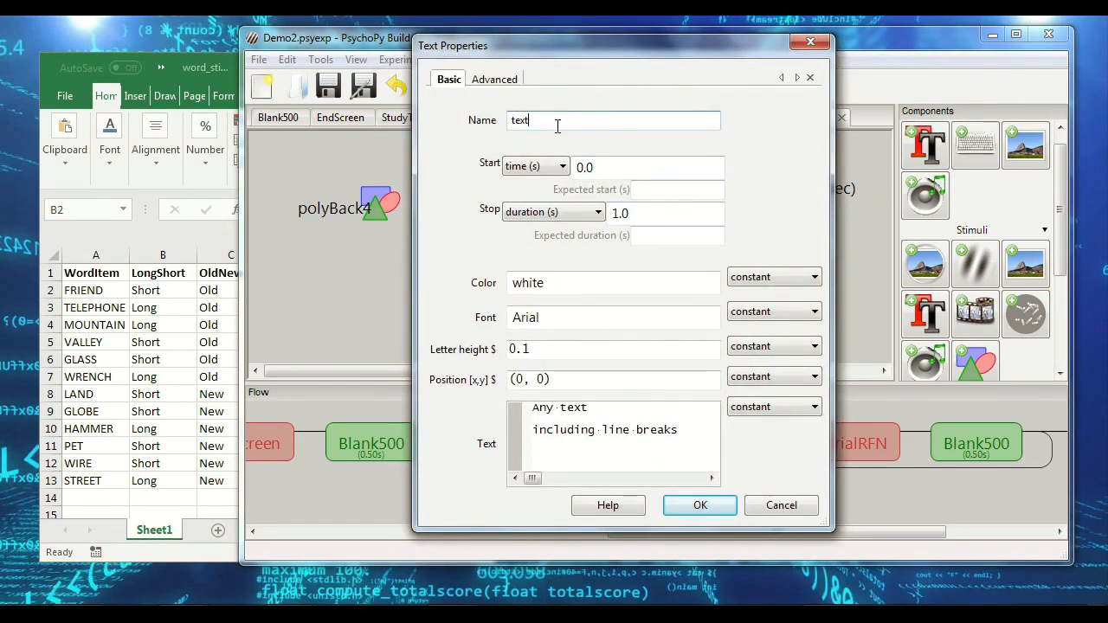
type("TestBlank")
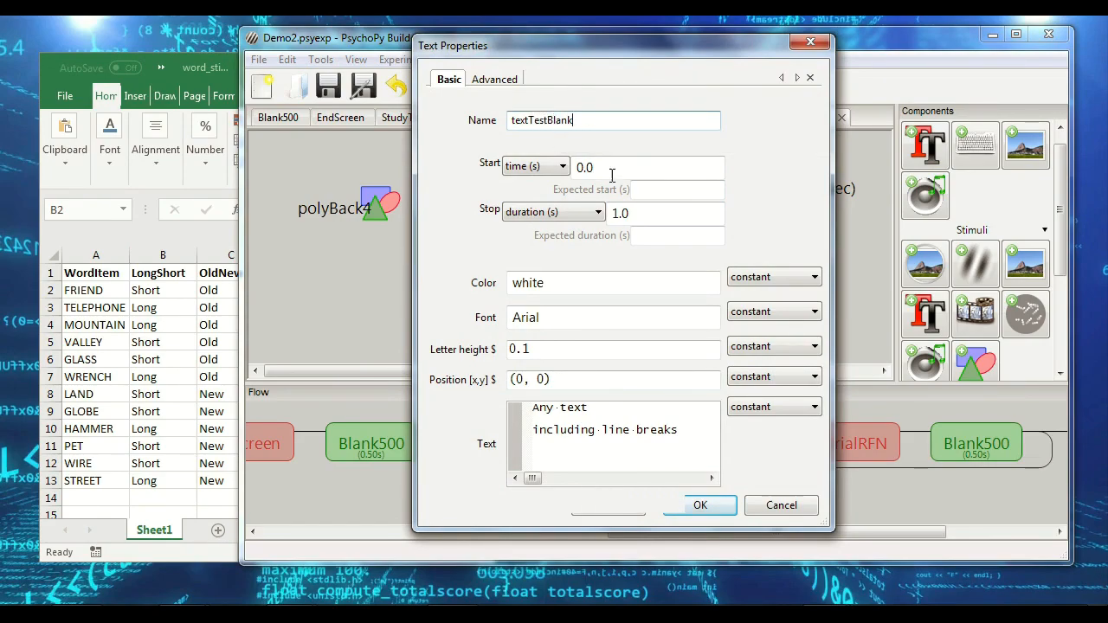
double_click(663, 216)
type("0.5")
Step: Replace textTestBlank's default text with $WordItem, have it set every repeat, and accept the properties
left_click(597, 407)
key("ctrl+a")
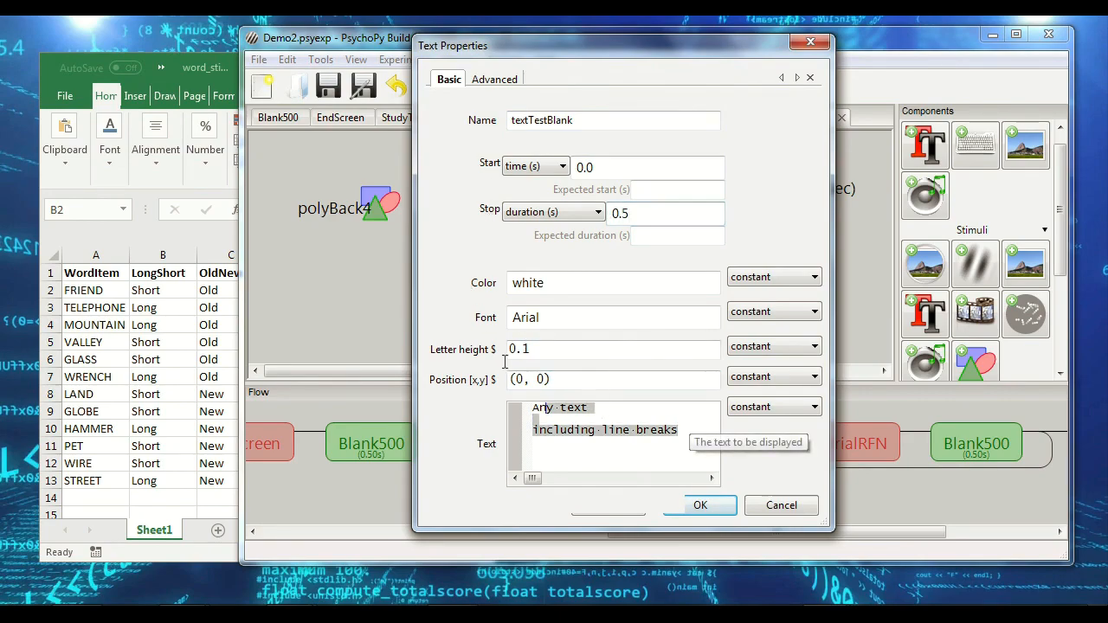
type("$wordItem")
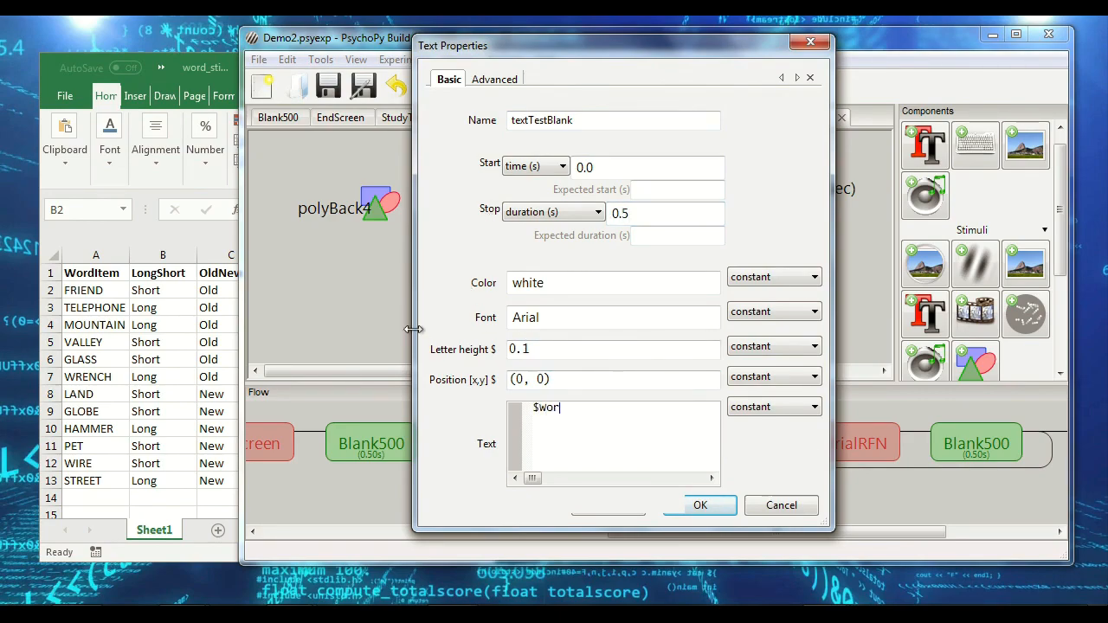
left_click(765, 408)
left_click(772, 433)
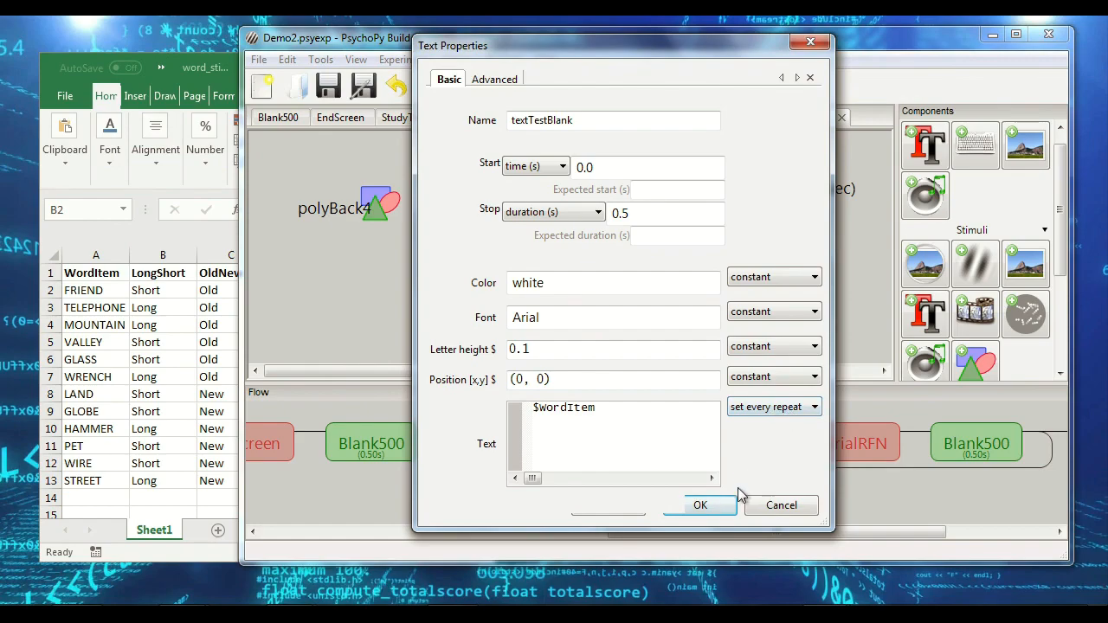
left_click(701, 508)
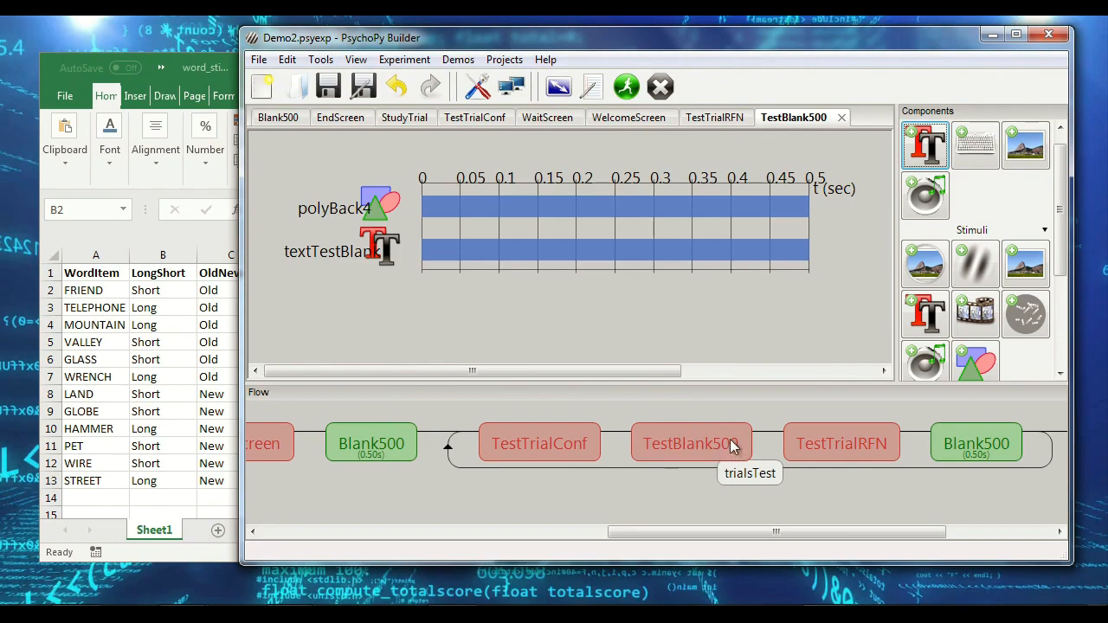
Step: Check the components of TestTrialConf, TestTrialRFN and TestBlank500, and run the experiment
left_click(554, 443)
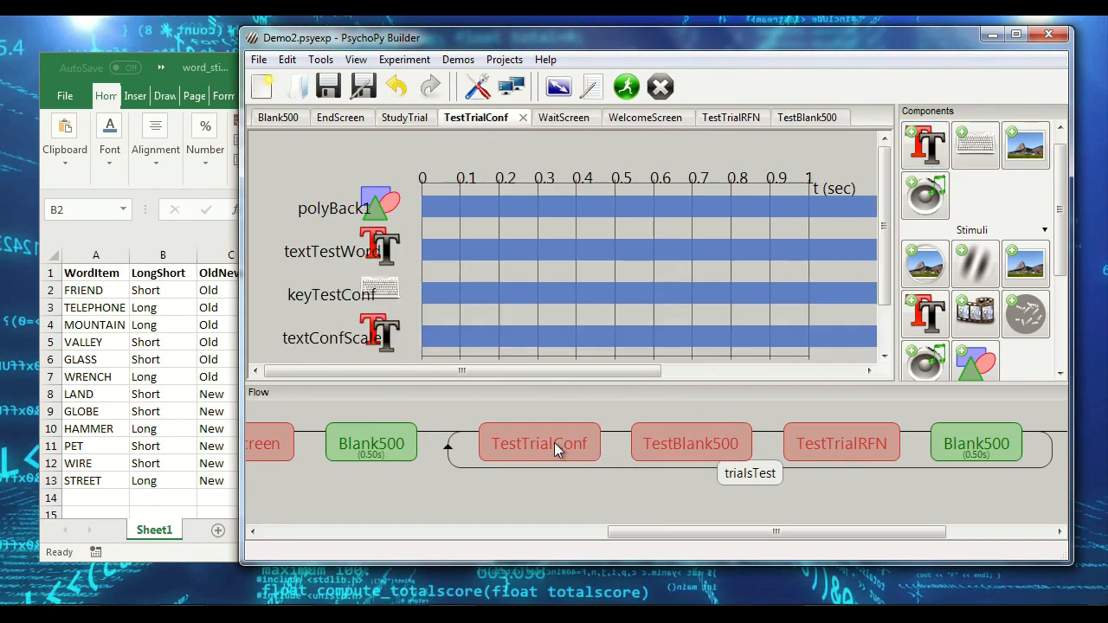
left_click(829, 439)
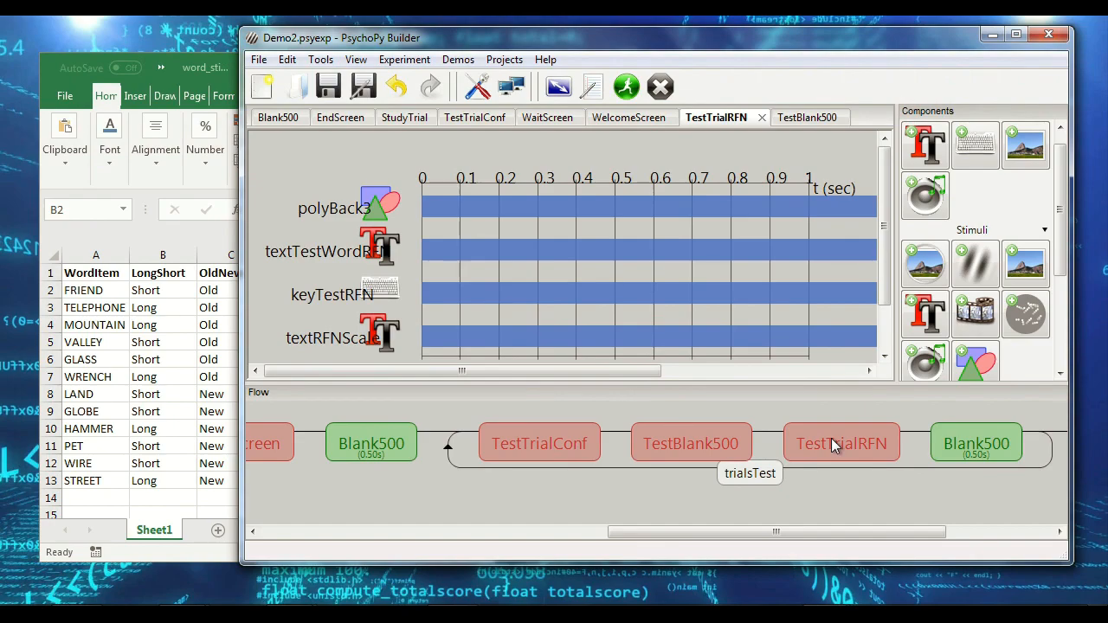
left_click(679, 430)
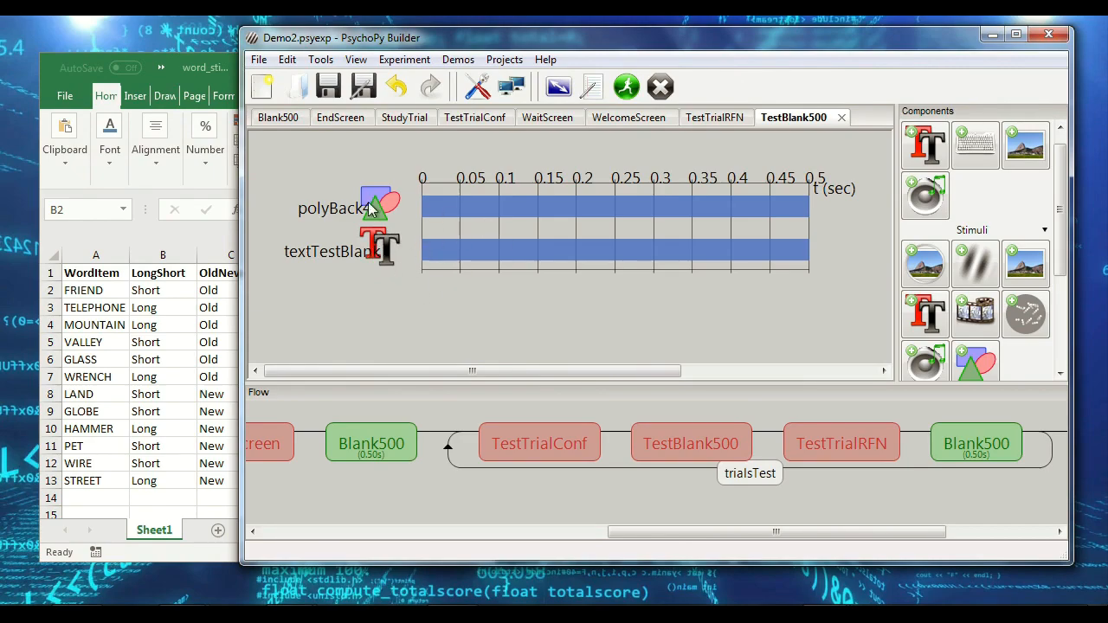
left_click(628, 96)
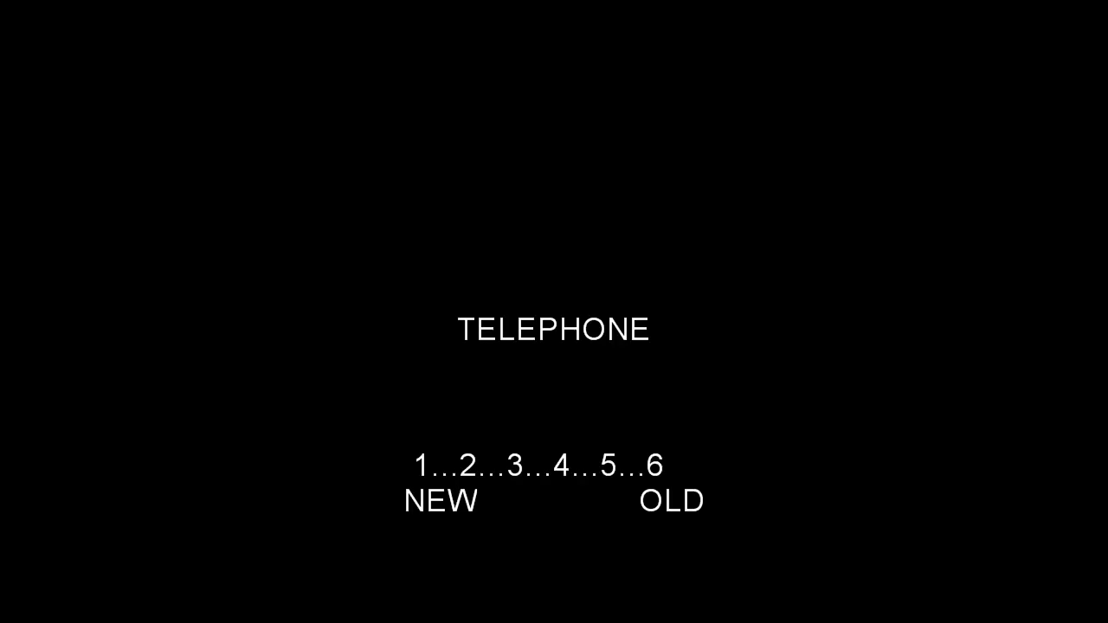
Step: Answer the words in the test loop with confidence rating 6 and R for Re-experience
key("6")
key("r")
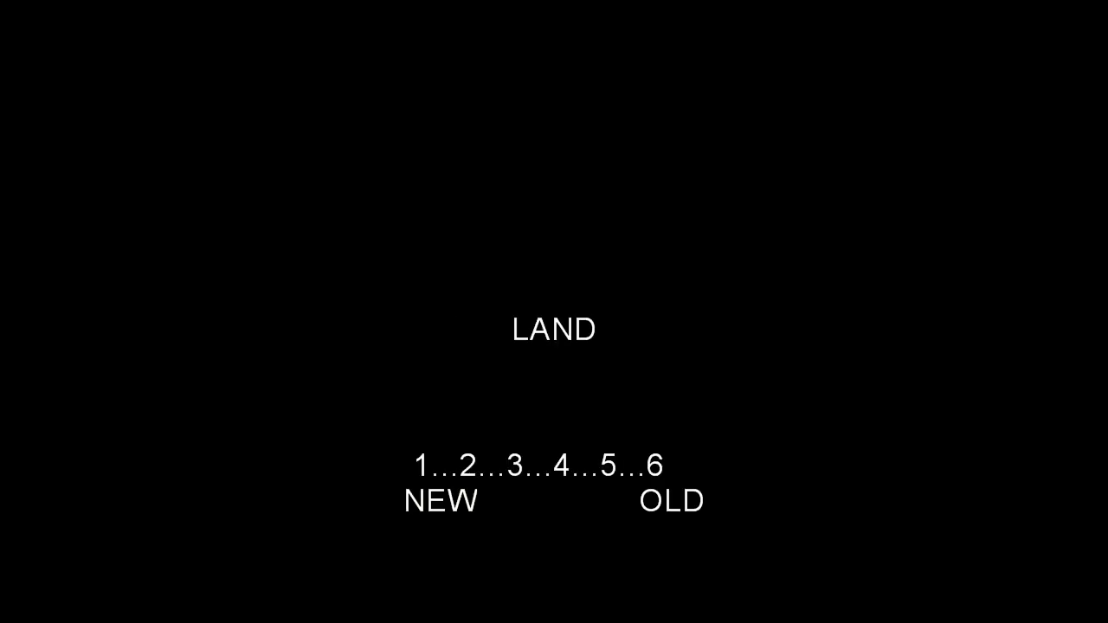
key("6")
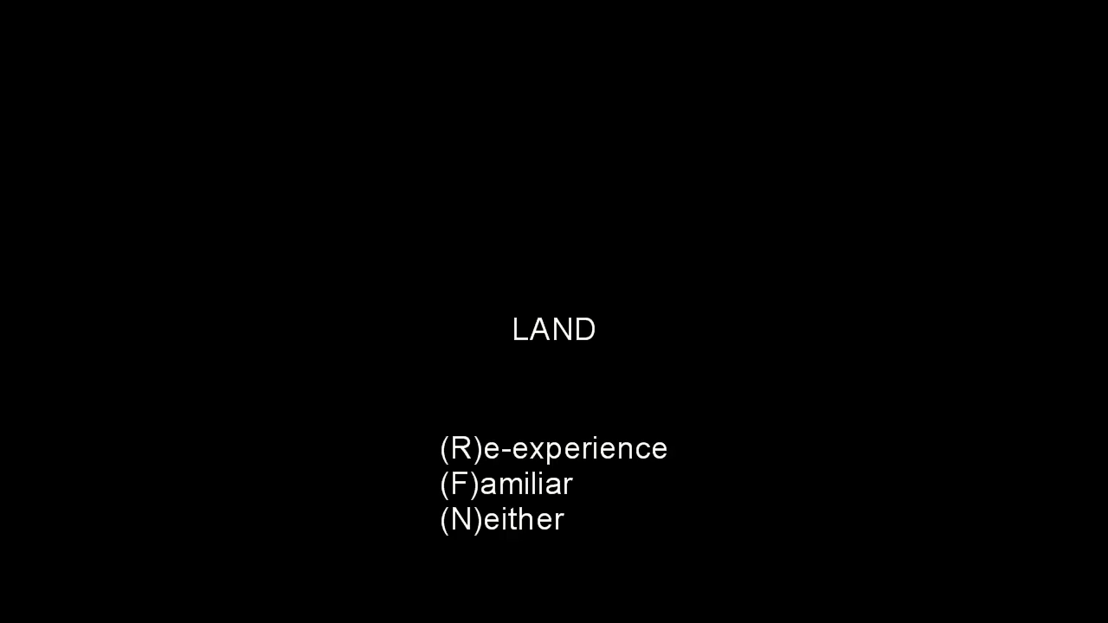
key("r")
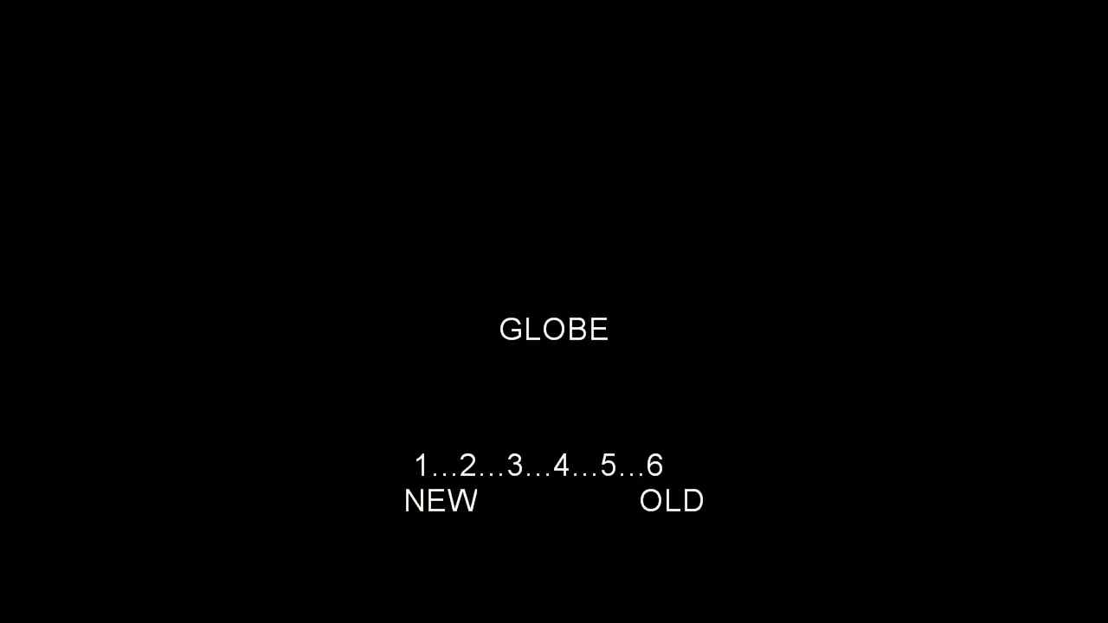
key("6")
key("r")
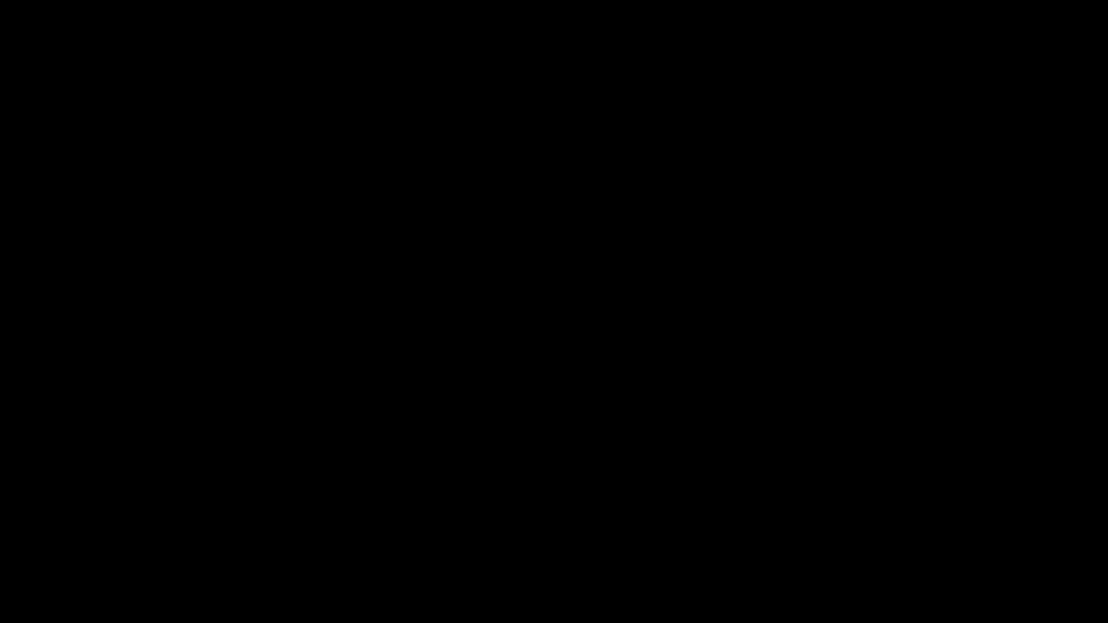
key("6")
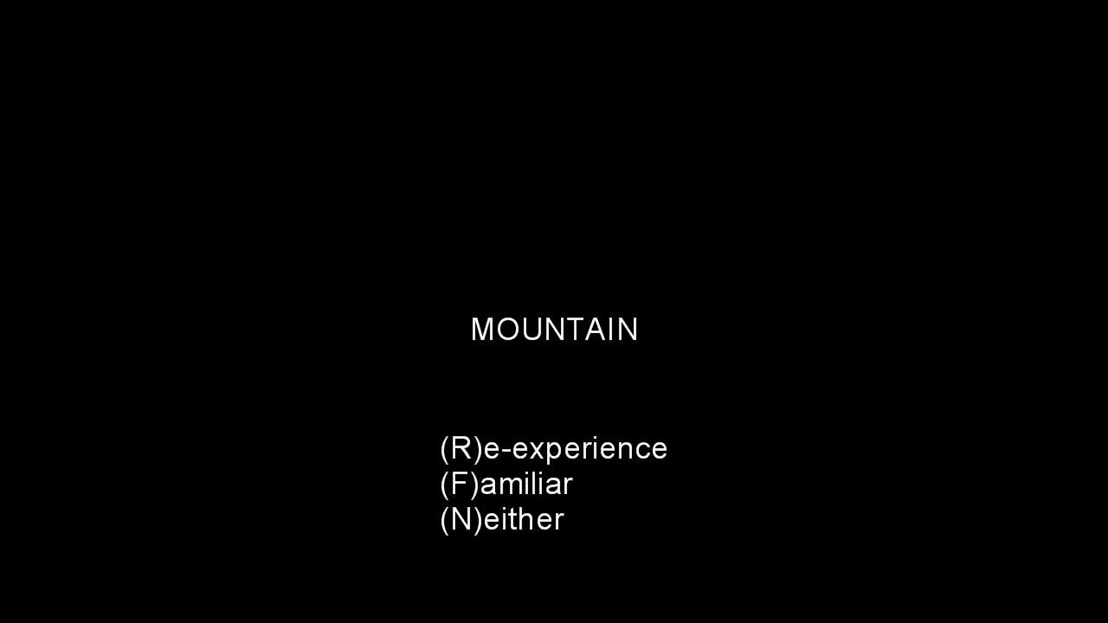
key("r")
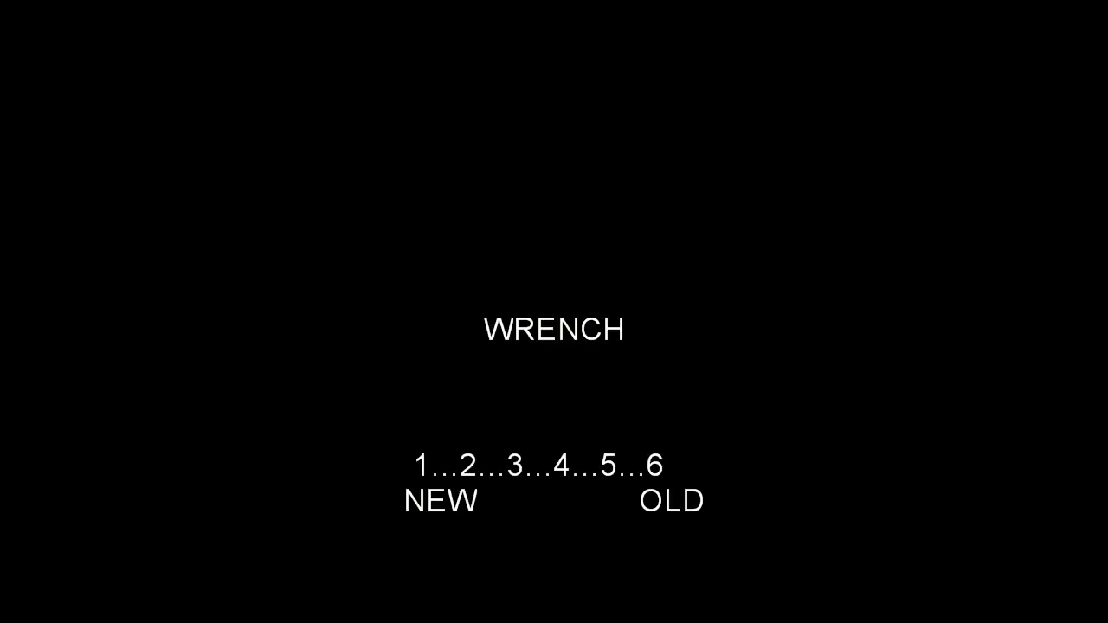
key("6")
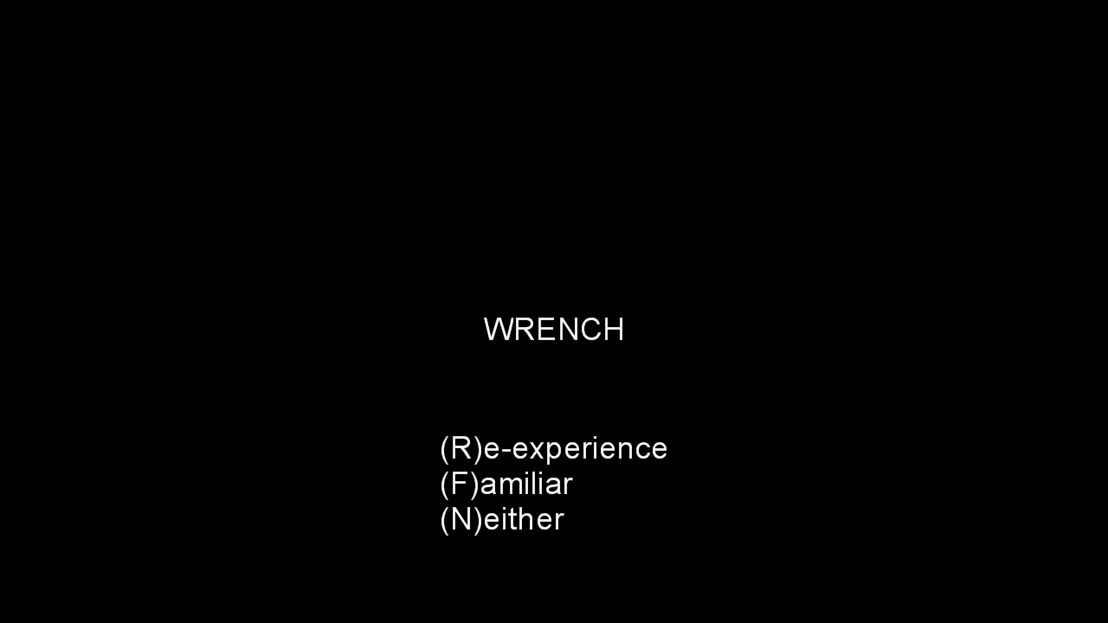
key("r")
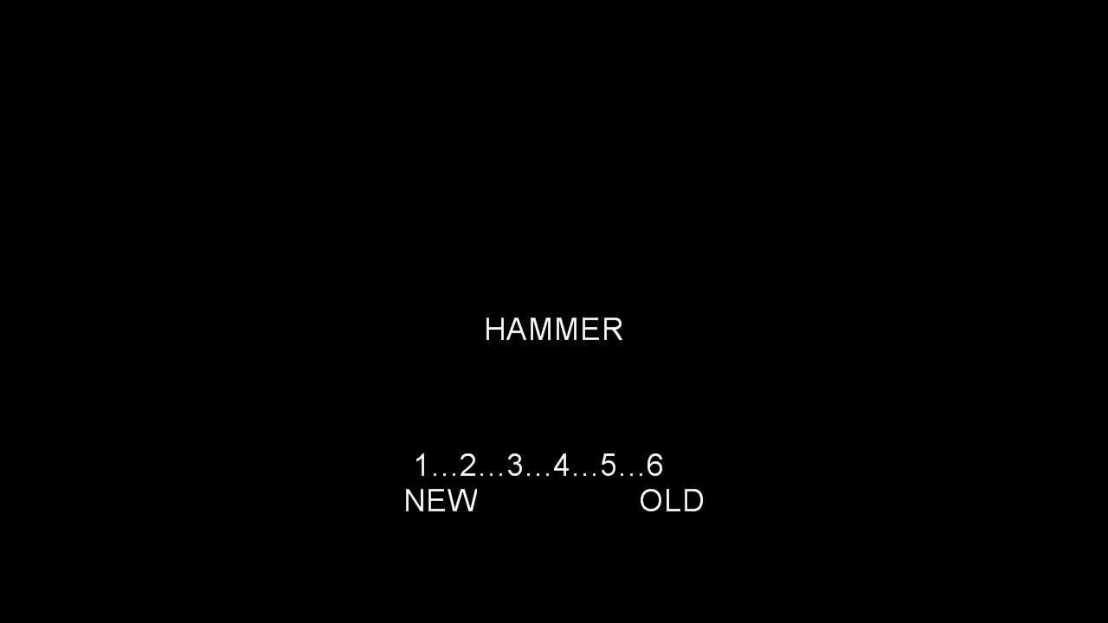
key("6")
key("r")
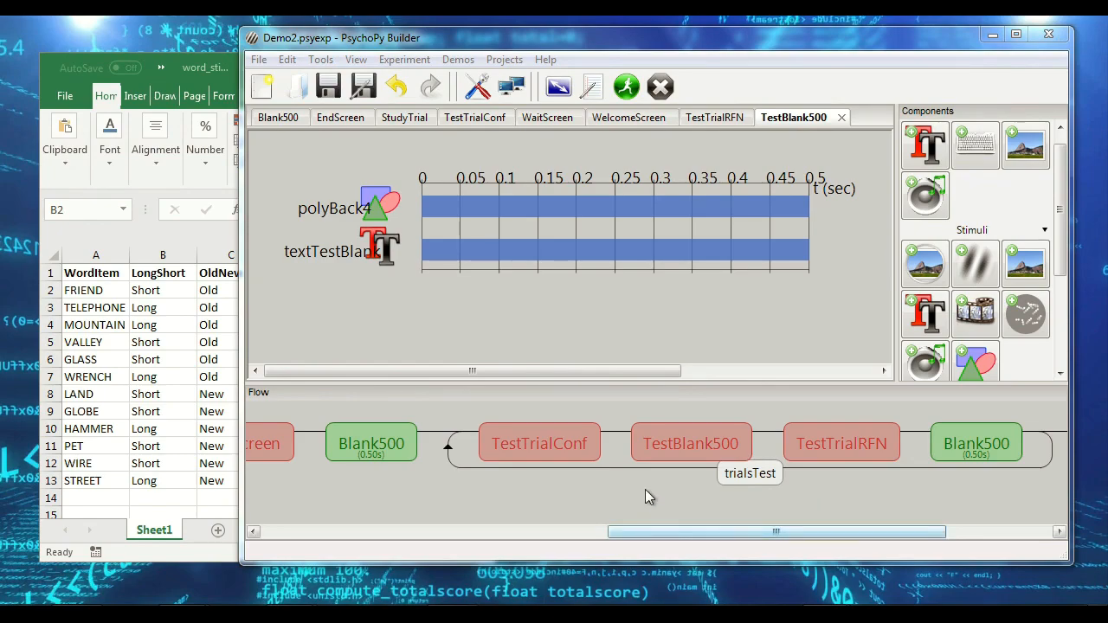
Step: Add a Polygon component named polyWhite to the TestTrialConf routine
left_click(550, 443)
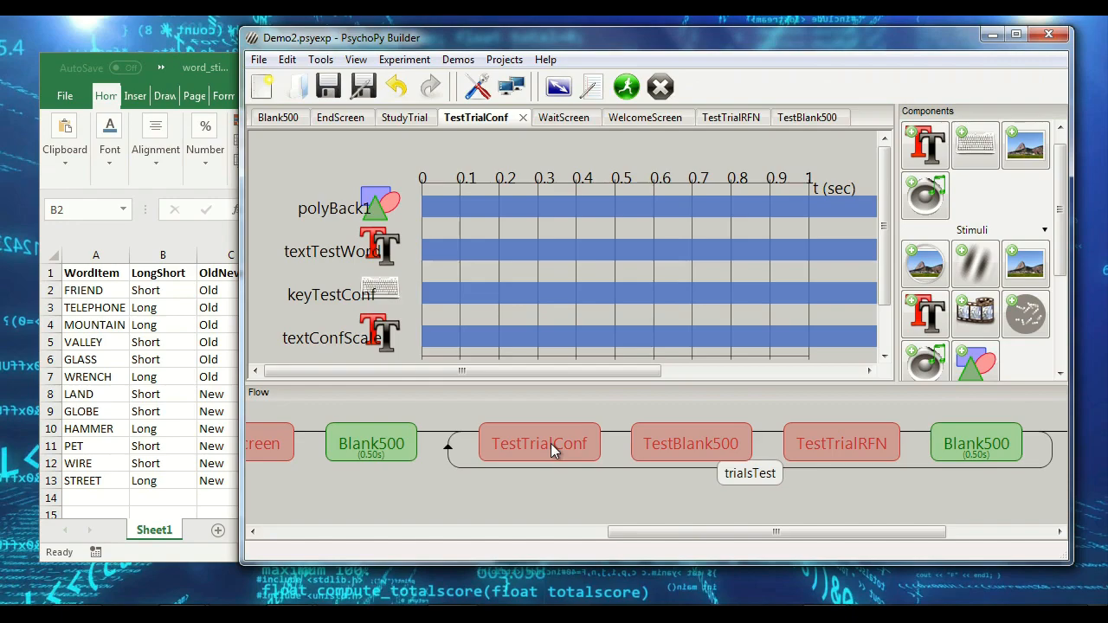
mouse_move(884, 236)
left_mouse_down()
mouse_move(898, 305)
mouse_move(886, 257)
left_mouse_up()
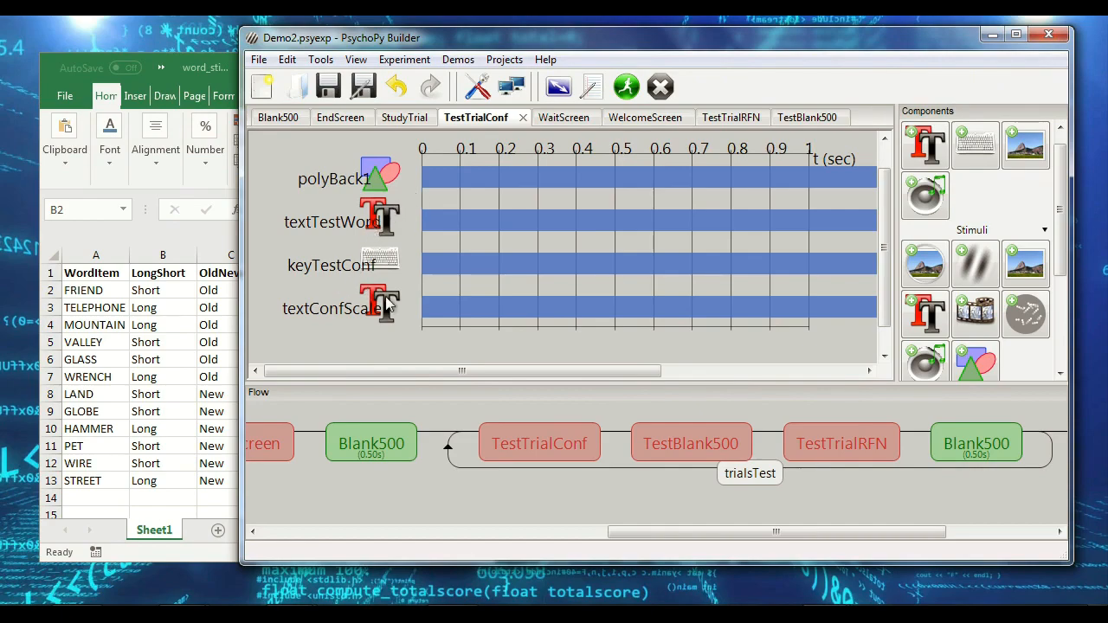
left_click(985, 367)
left_click(574, 121)
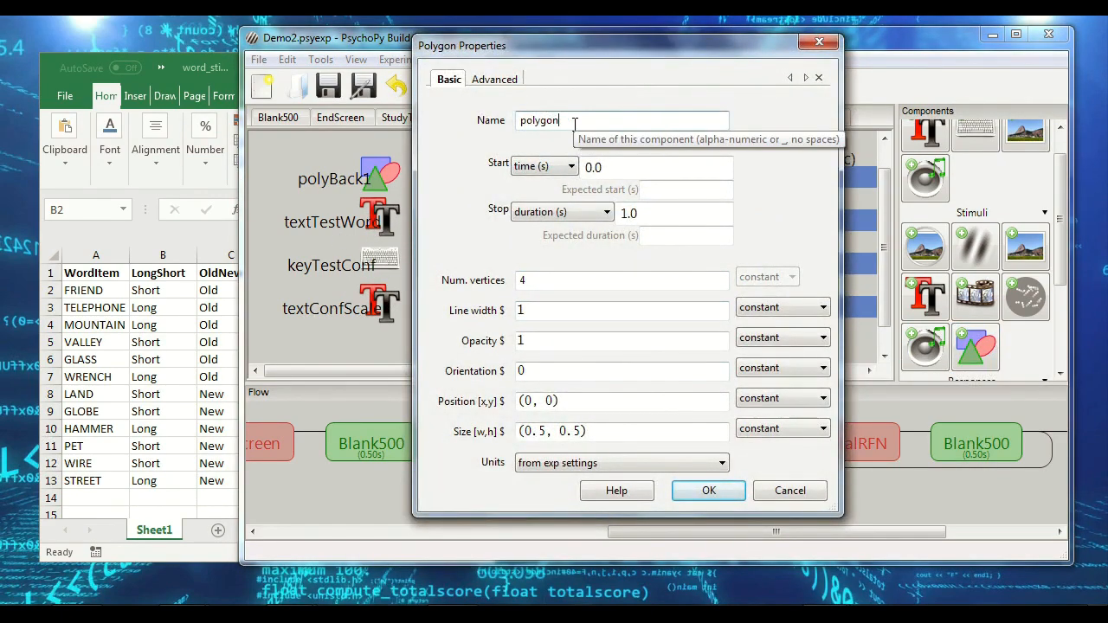
key("BackSpace")
key("BackSpace")
key("BackSpace")
type("White")
left_click_drag(642, 44, 723, 84)
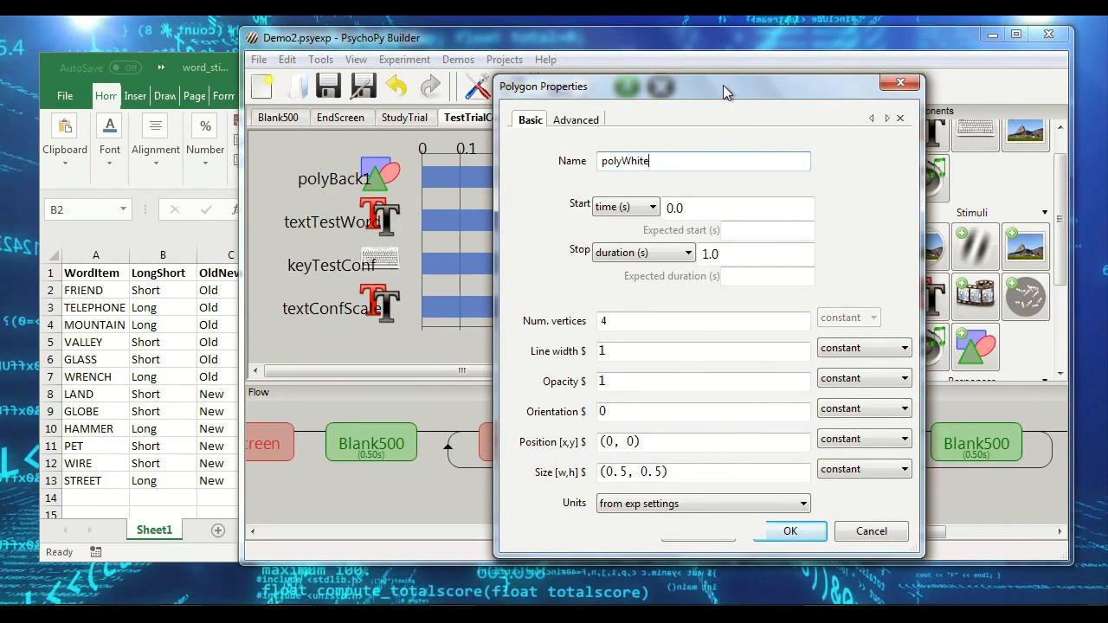
Step: Set polyWhite's size to (2, 0.5) and position to (0, -0.5), check its fill color, and accept the properties
left_click_drag(602, 471, 629, 470)
type("2")
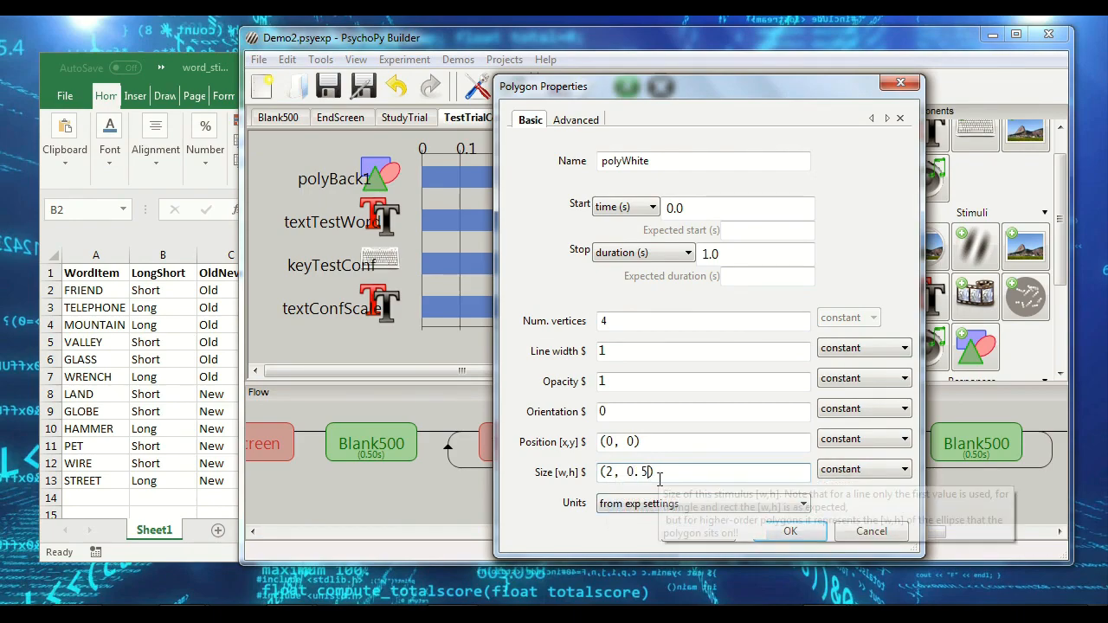
left_click(642, 442)
type(".5")
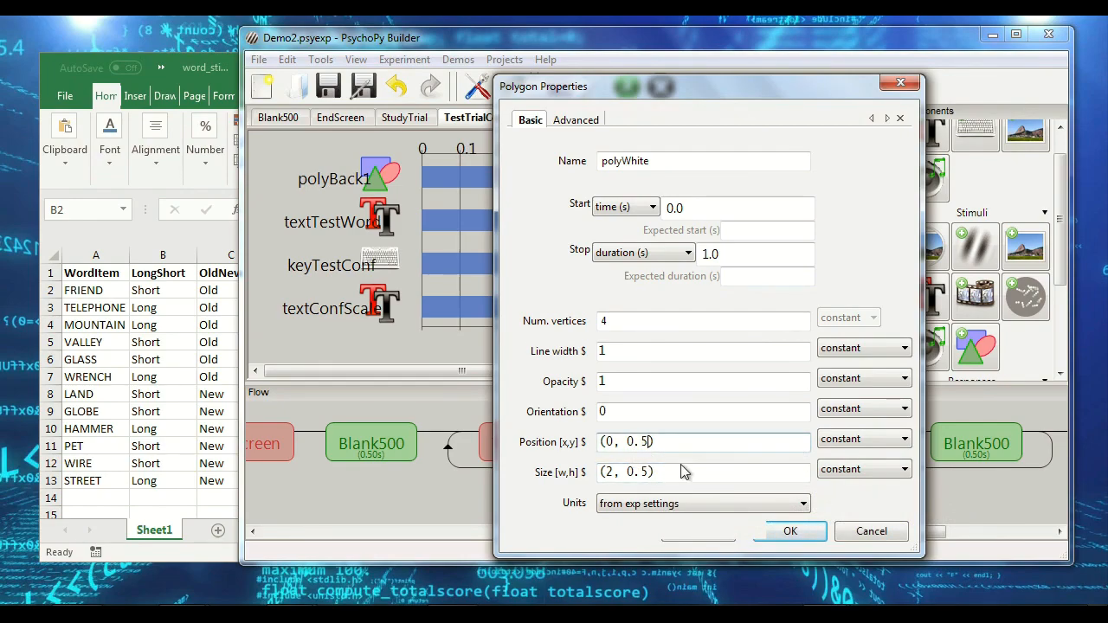
type("-")
left_click(574, 122)
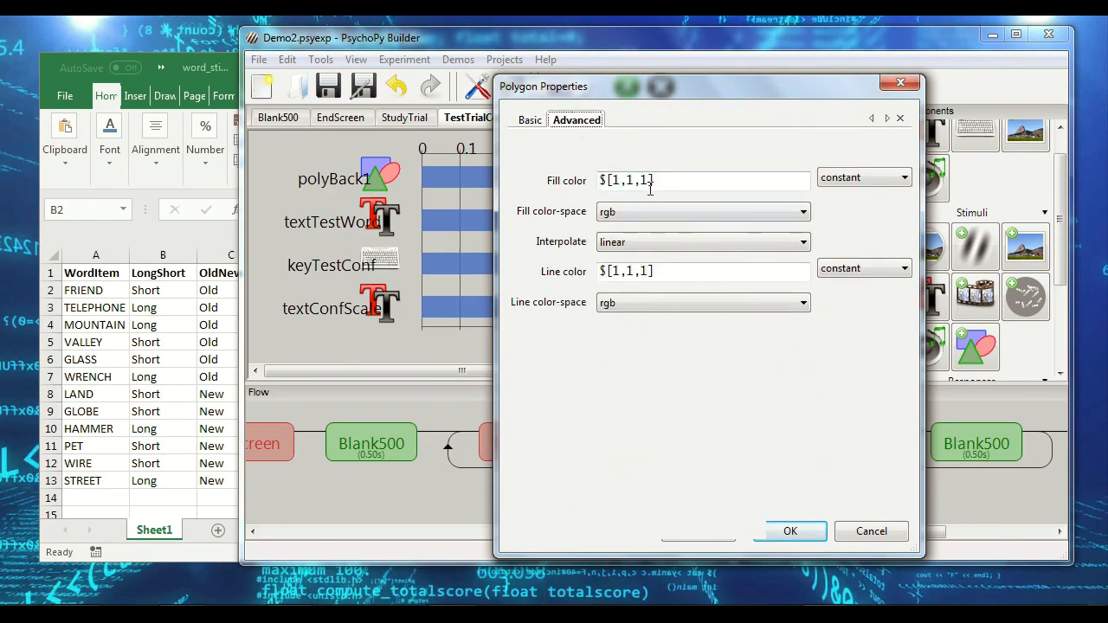
left_click(533, 121)
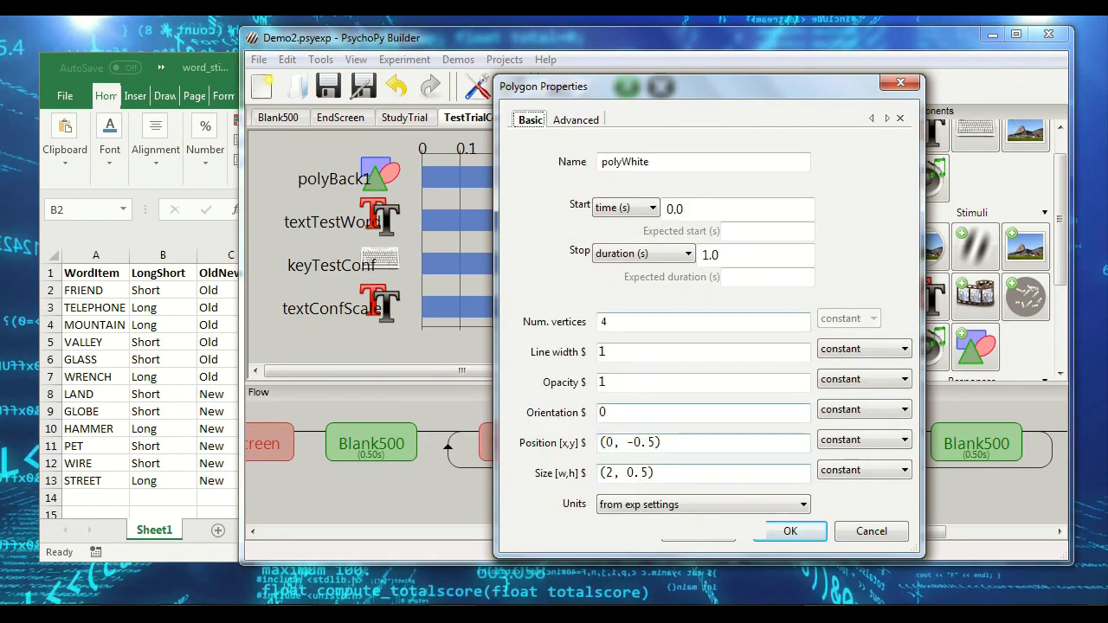
left_click(806, 532)
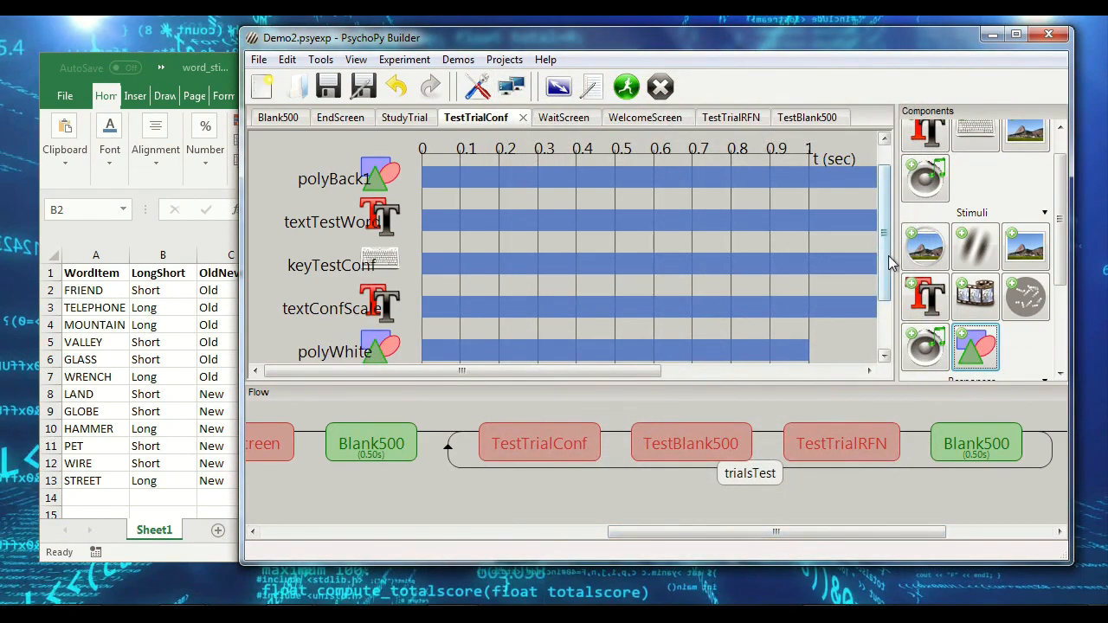
Step: Move polyWhite up one place so it sits before textConfScale, and clear its stop duration
left_click_drag(879, 286, 878, 337)
right_click(383, 249)
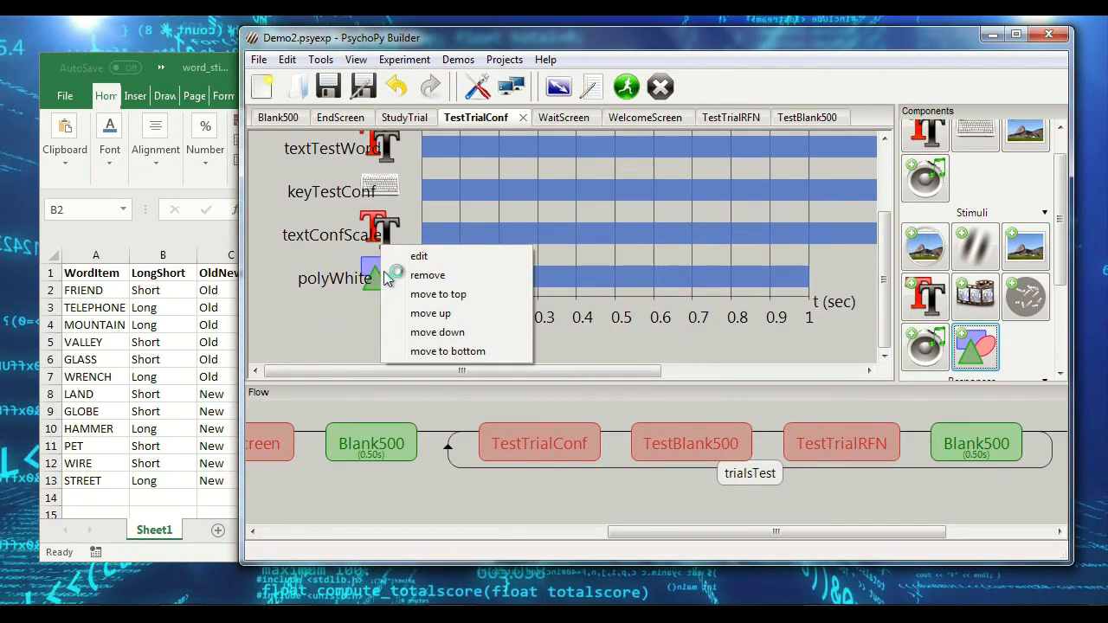
left_click(431, 313)
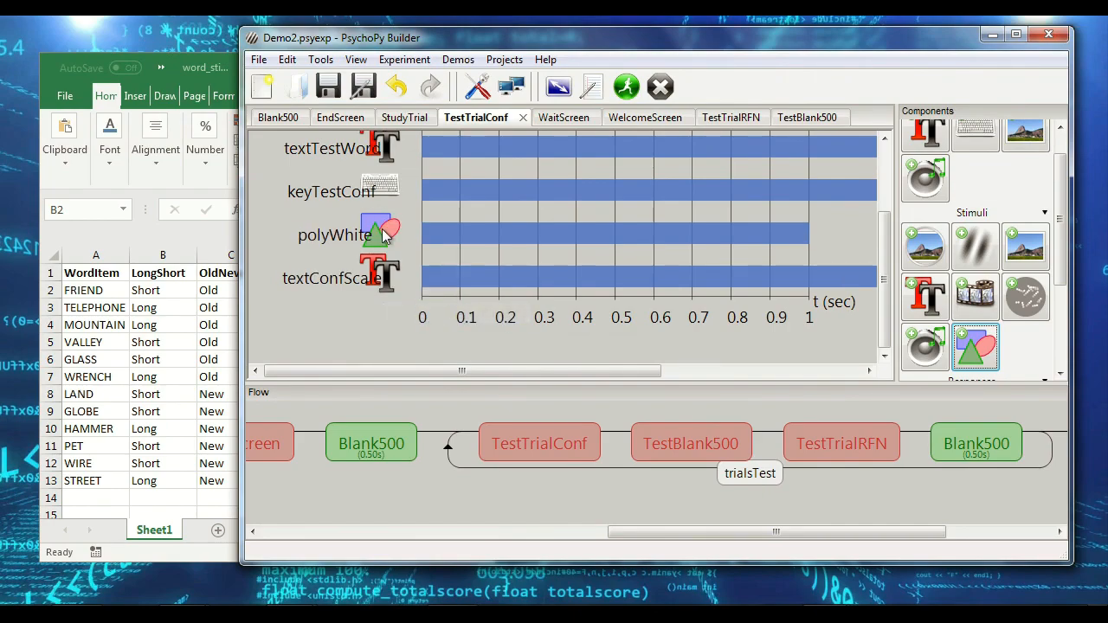
right_click(383, 229)
left_click(417, 213)
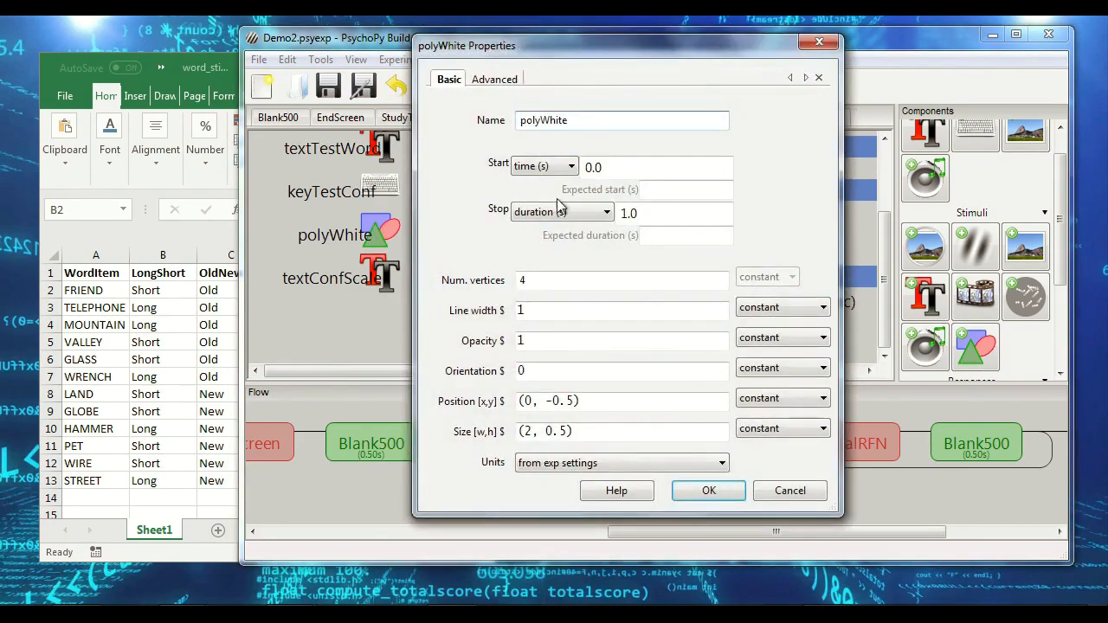
key("BackSpace")
key("Return")
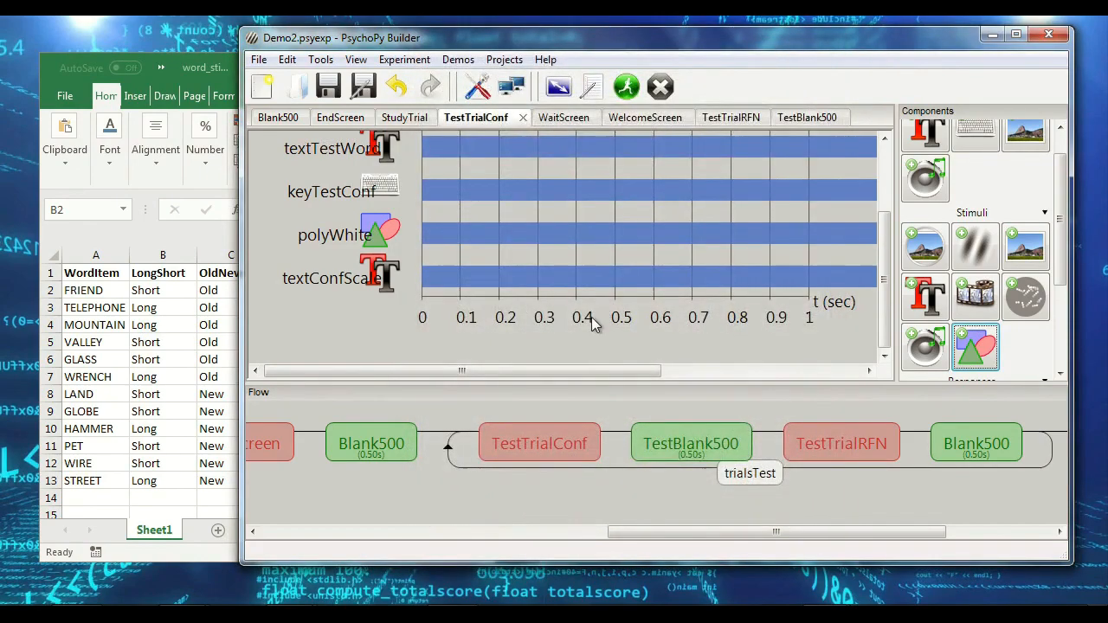
Step: Set textConfScale's color to black, accept its properties, and run the experiment
left_click_drag(882, 302, 875, 259)
scroll(876, 266, "down", 1)
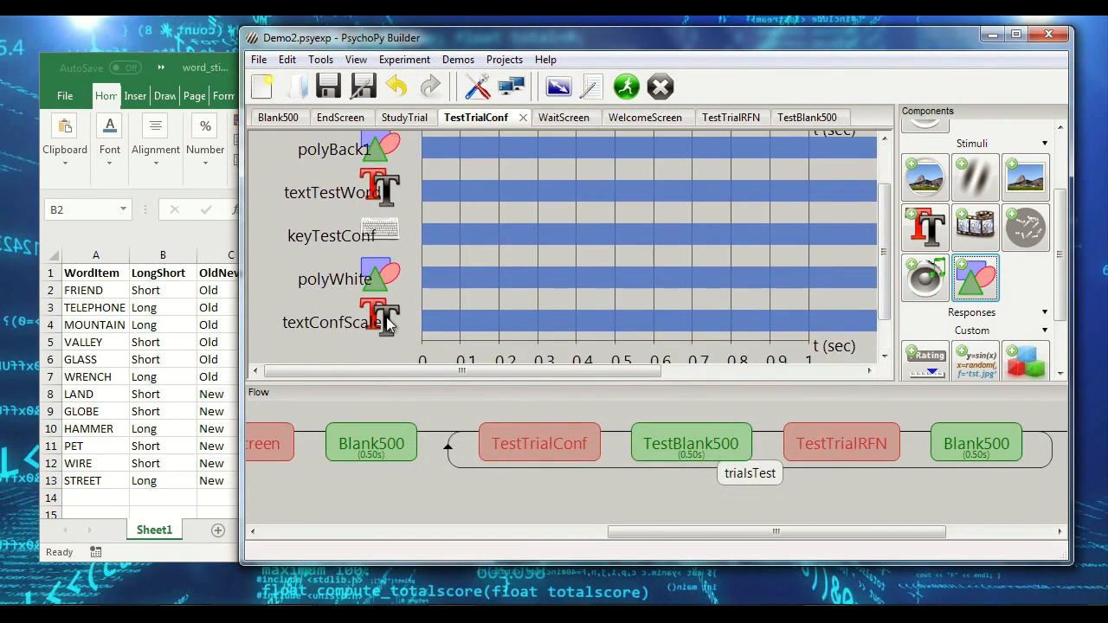
left_click(383, 326)
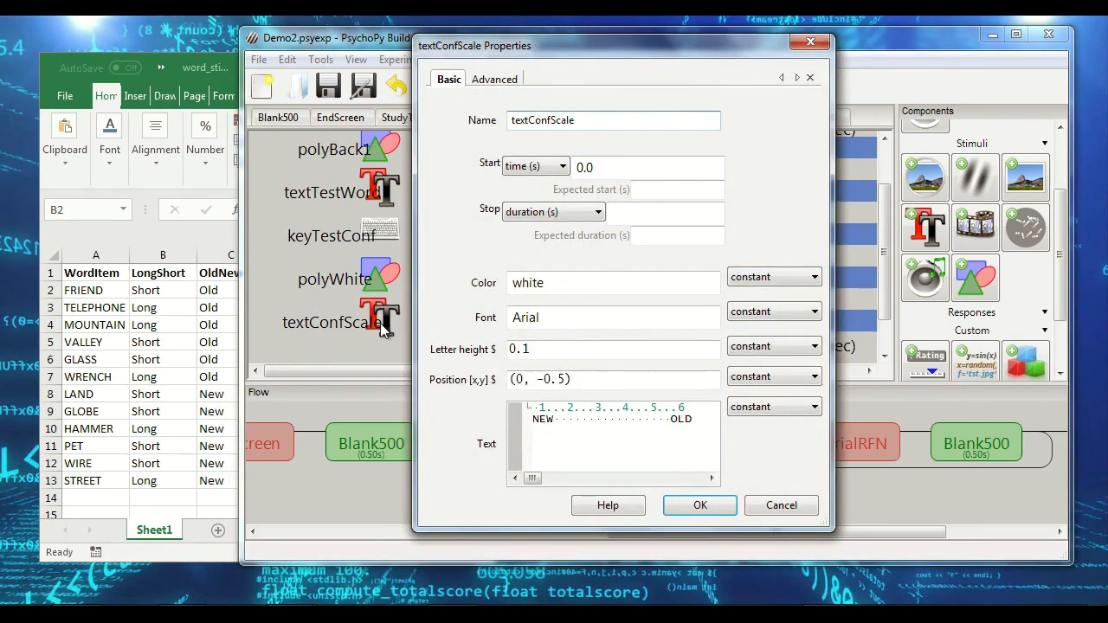
double_click(595, 280)
type("black")
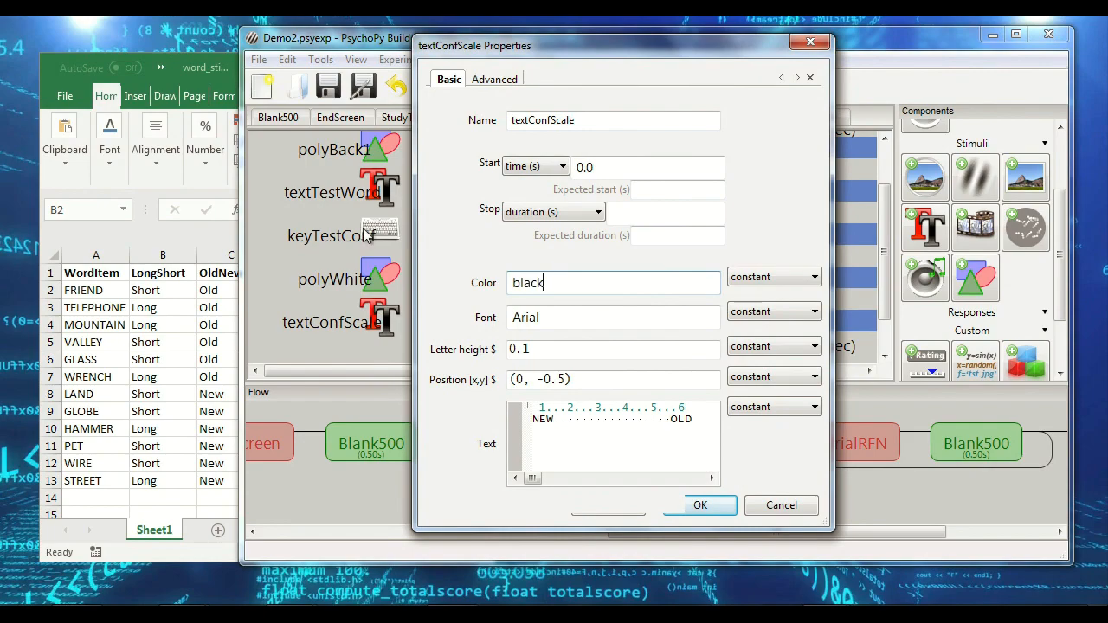
key("Return")
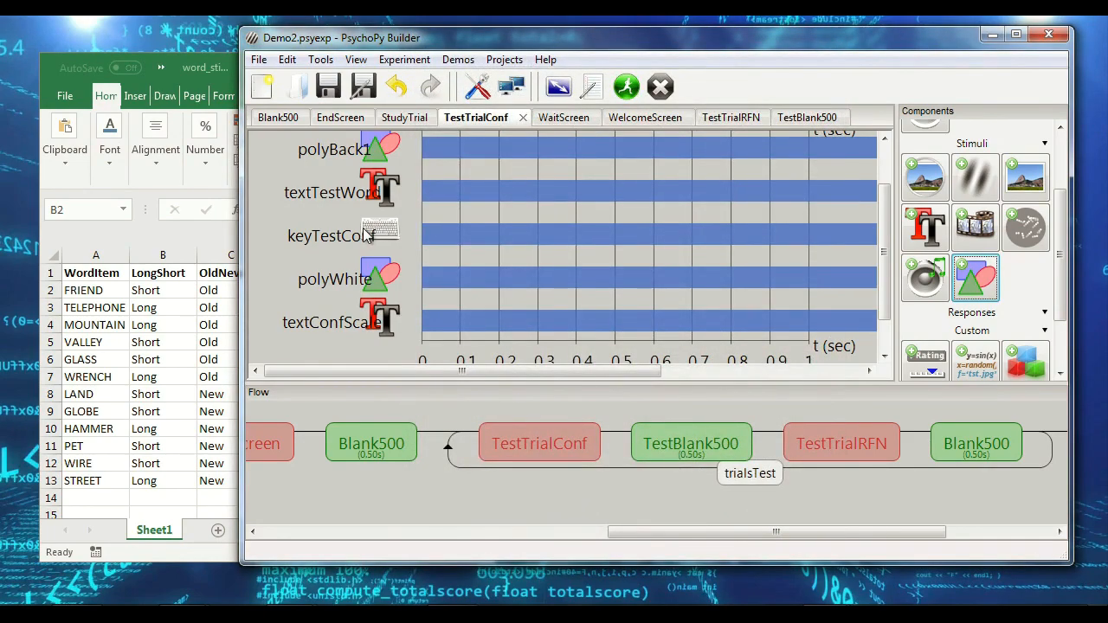
left_click(627, 87)
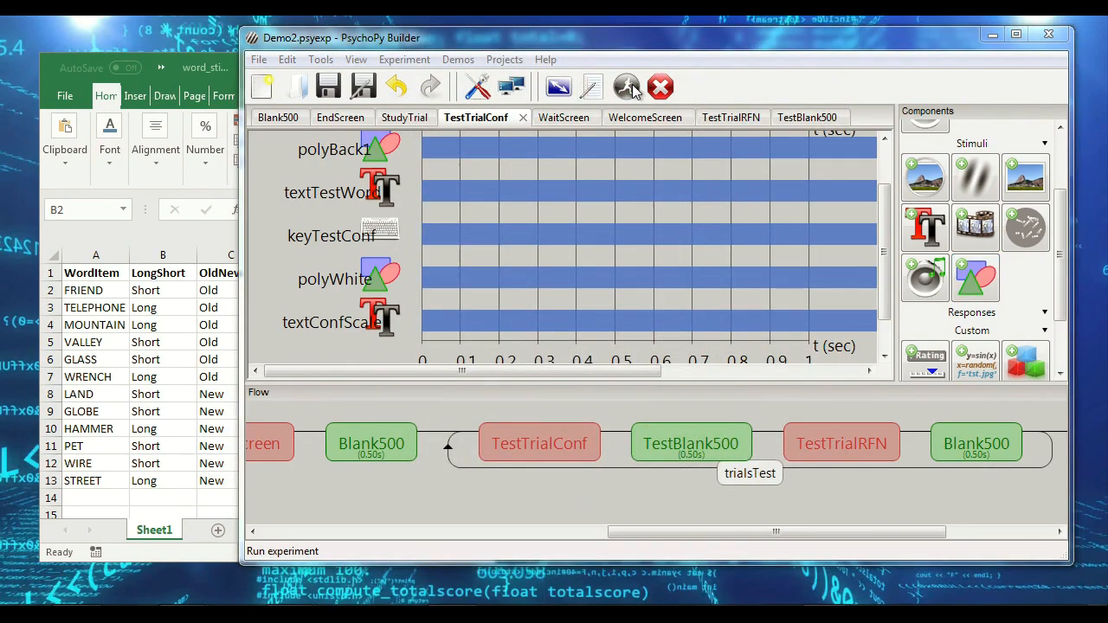
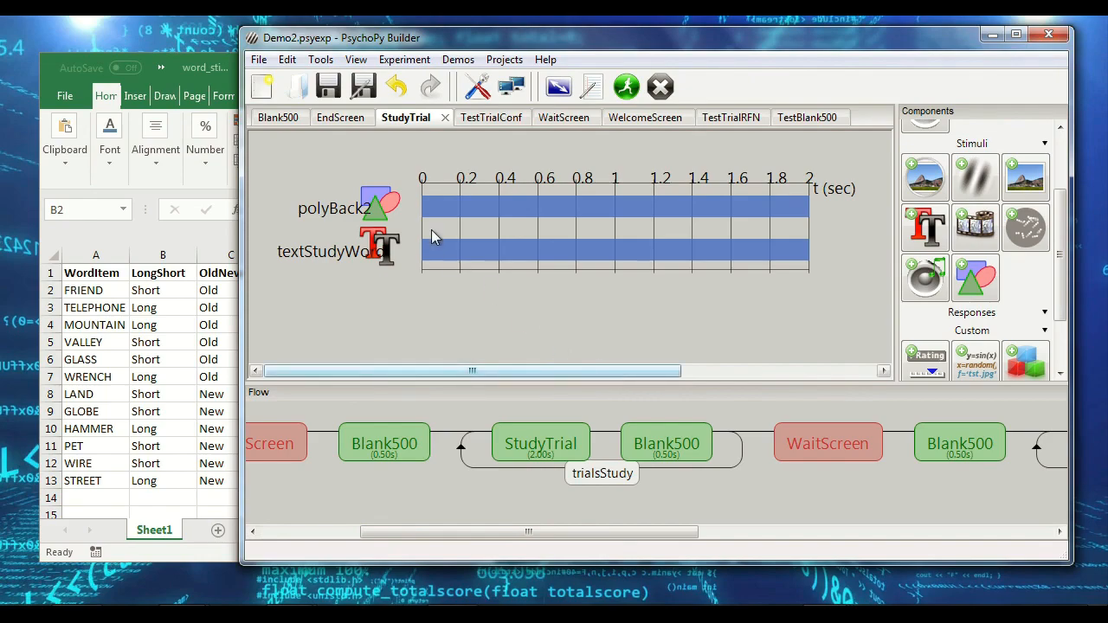
Step: Save Demo2 and switch to the word stimuli workbook in Excel, selecting the empty WordColor cell D8 in the LAND row
left_click(334, 91)
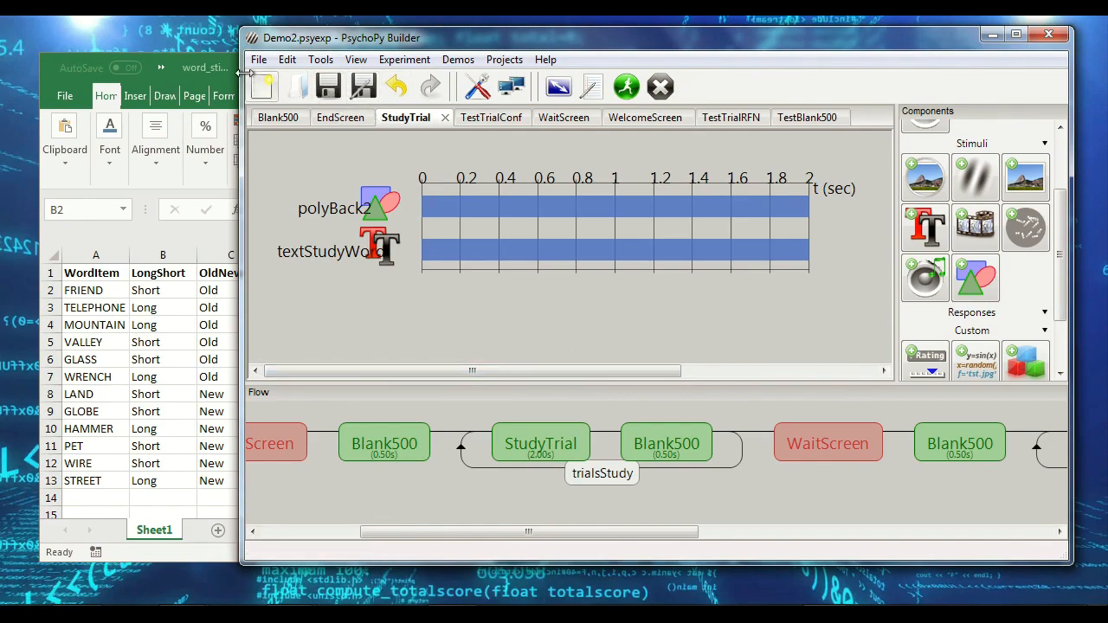
left_click(233, 69)
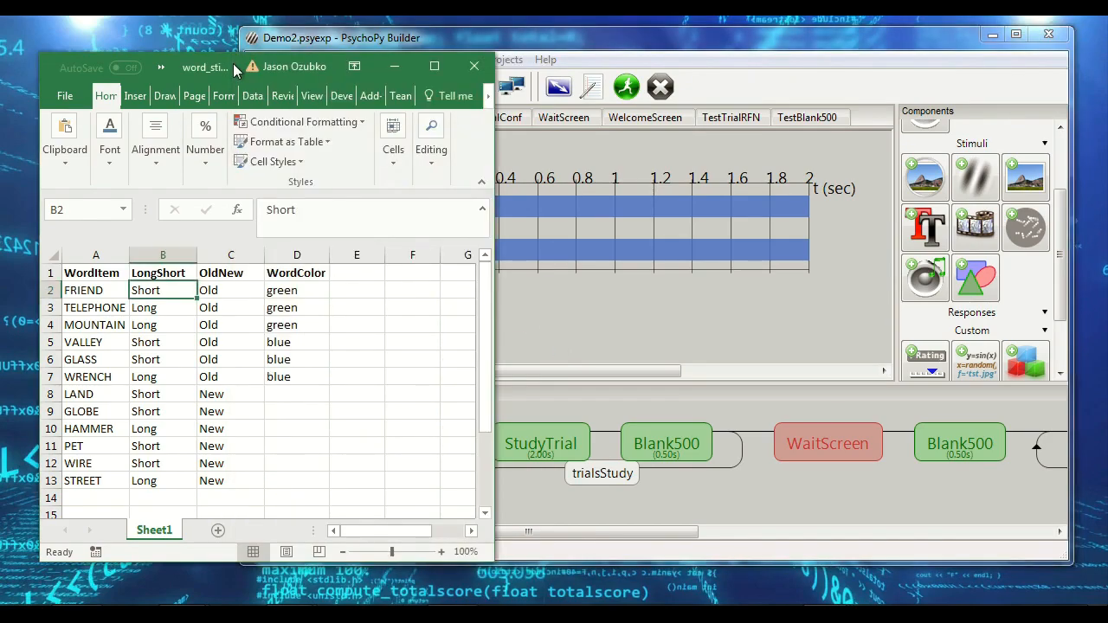
left_click(303, 396)
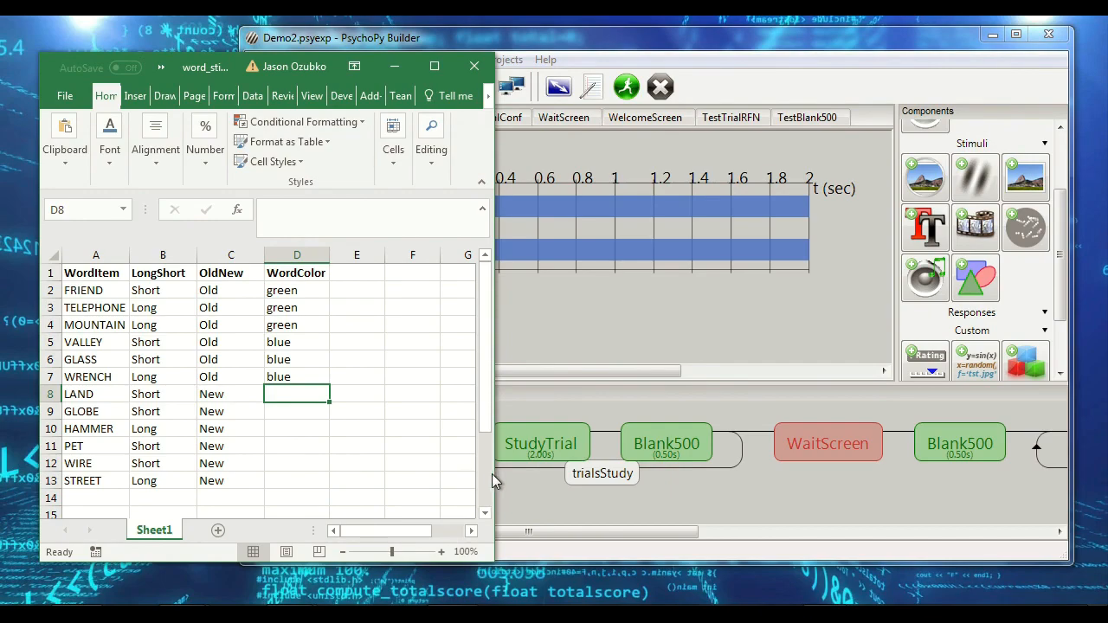
Step: Enlarge and reposition the word_stimuli workbook window, and examine which words are assigned to the green and blue WordColor rows
left_click_drag(493, 556, 755, 563)
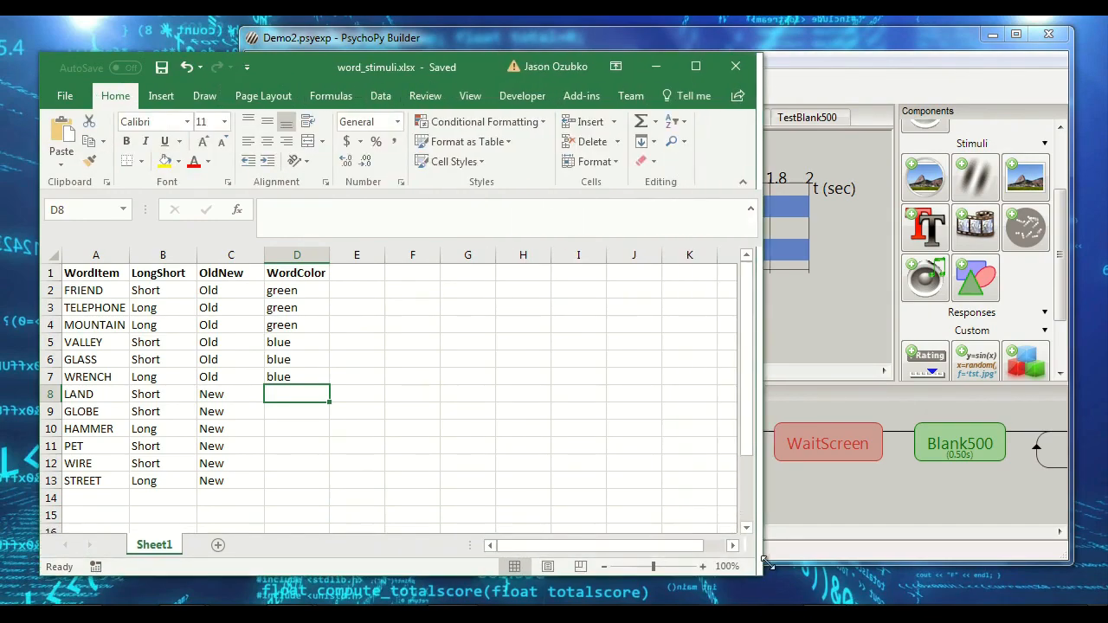
left_click_drag(385, 65, 645, 52)
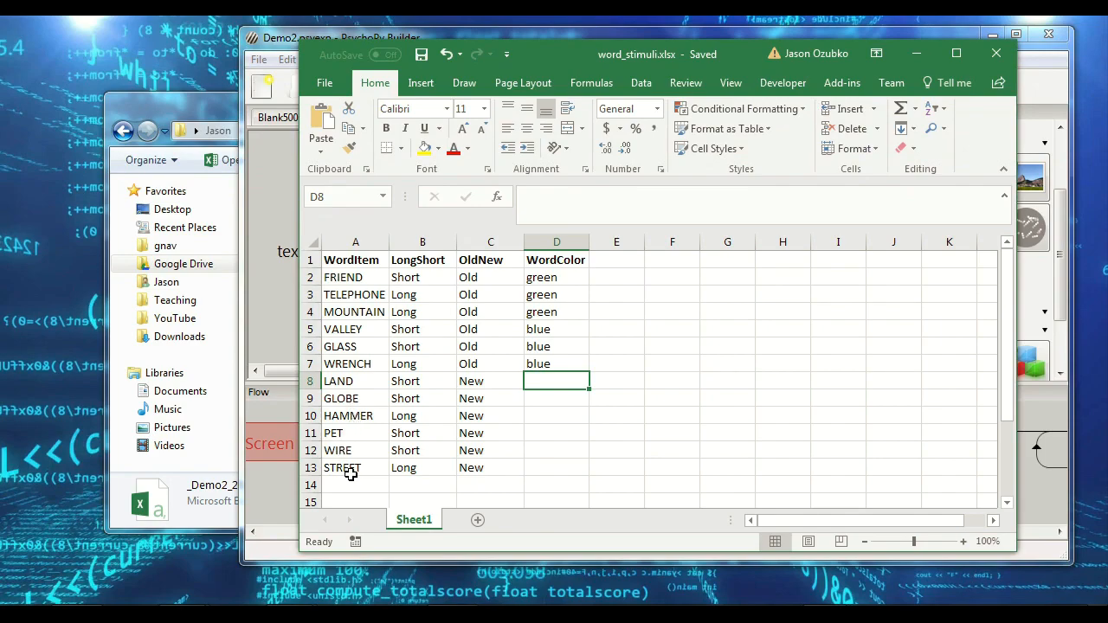
left_click_drag(351, 280, 554, 303)
left_click(353, 329)
left_click_drag(353, 329, 536, 363)
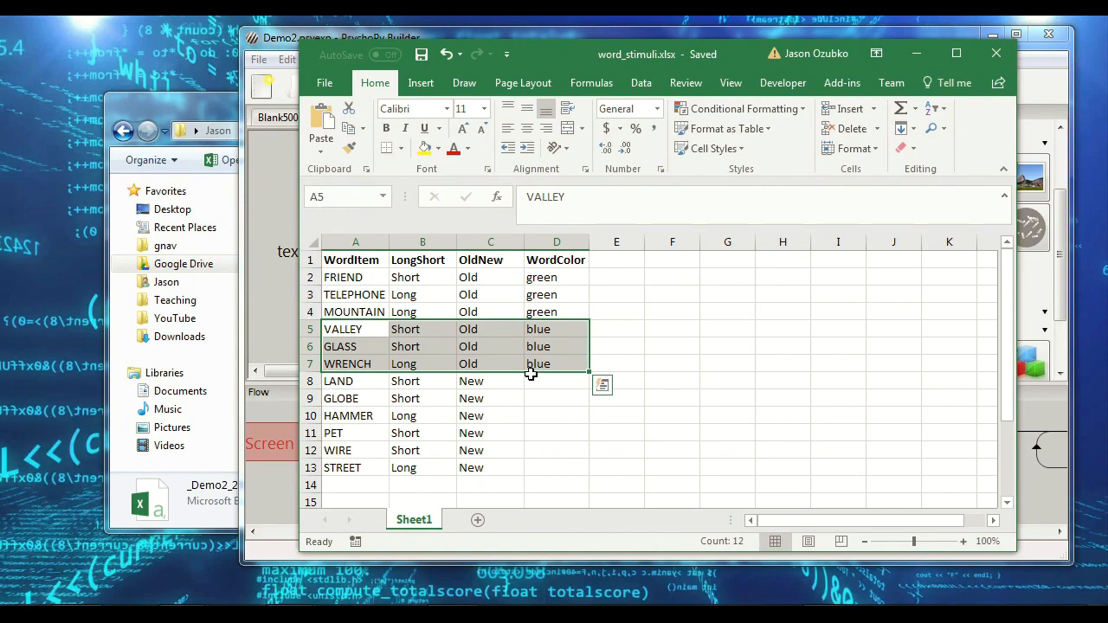
left_click_drag(547, 275, 539, 362)
left_click_drag(543, 308, 358, 277)
left_click_drag(348, 328, 565, 367)
left_click_drag(342, 277, 359, 365)
left_click_drag(348, 310, 354, 277)
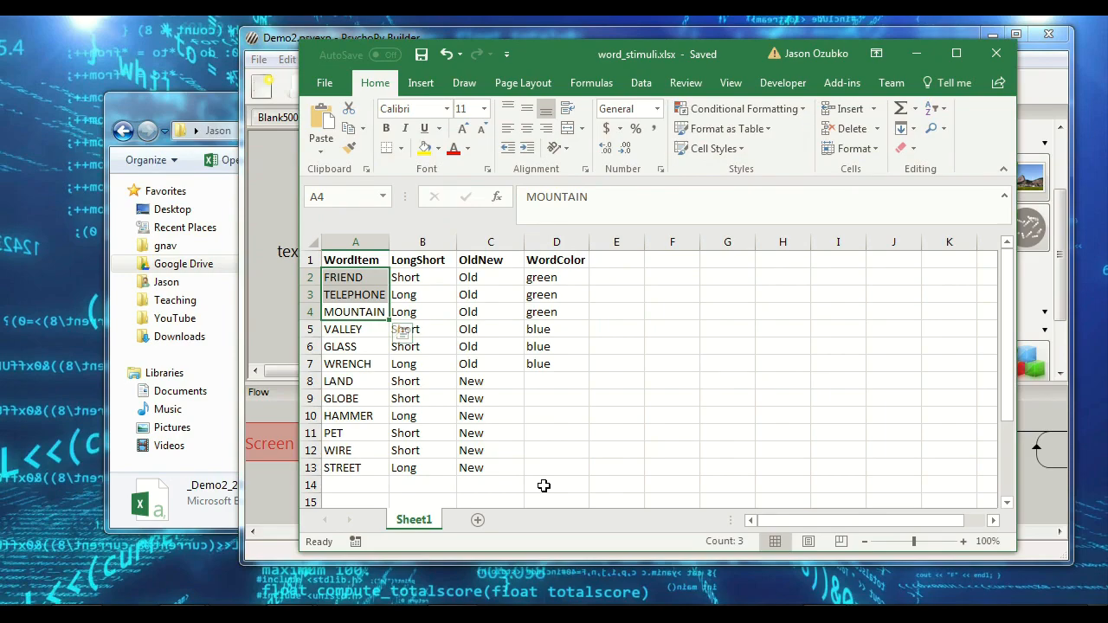
Step: Insert a new column before WordItem and give it the bold header Rand
left_click(355, 242)
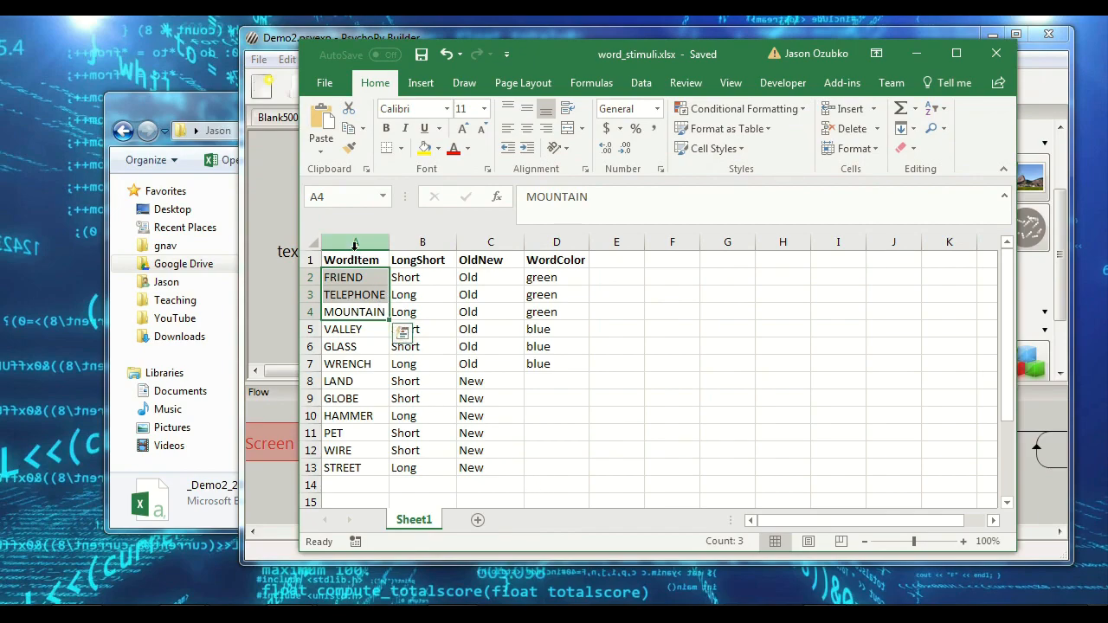
right_click(355, 246)
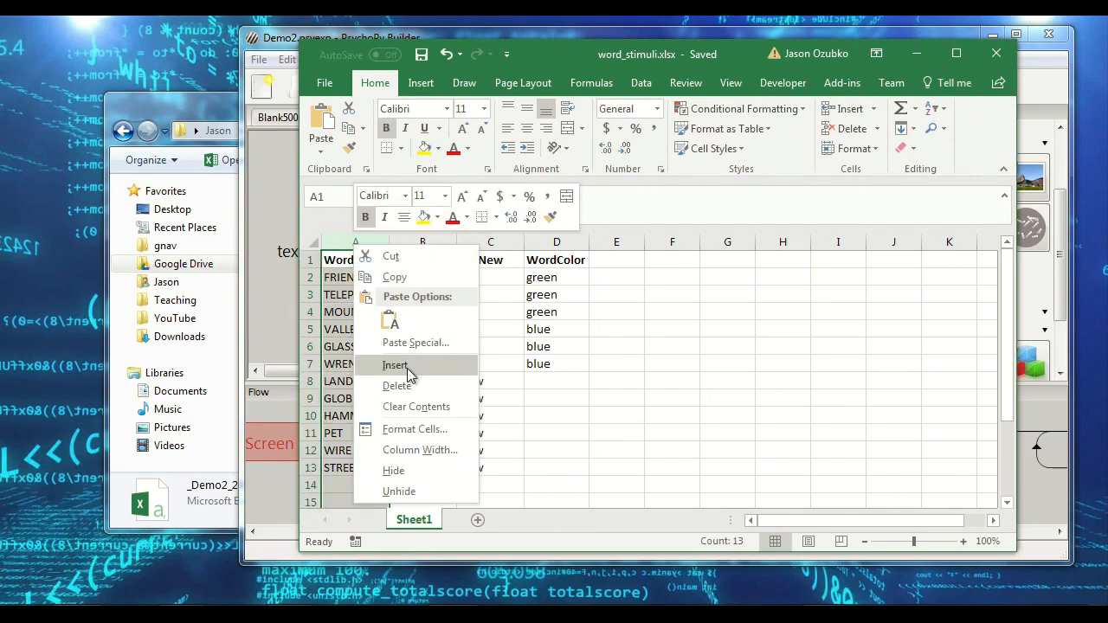
left_click(395, 365)
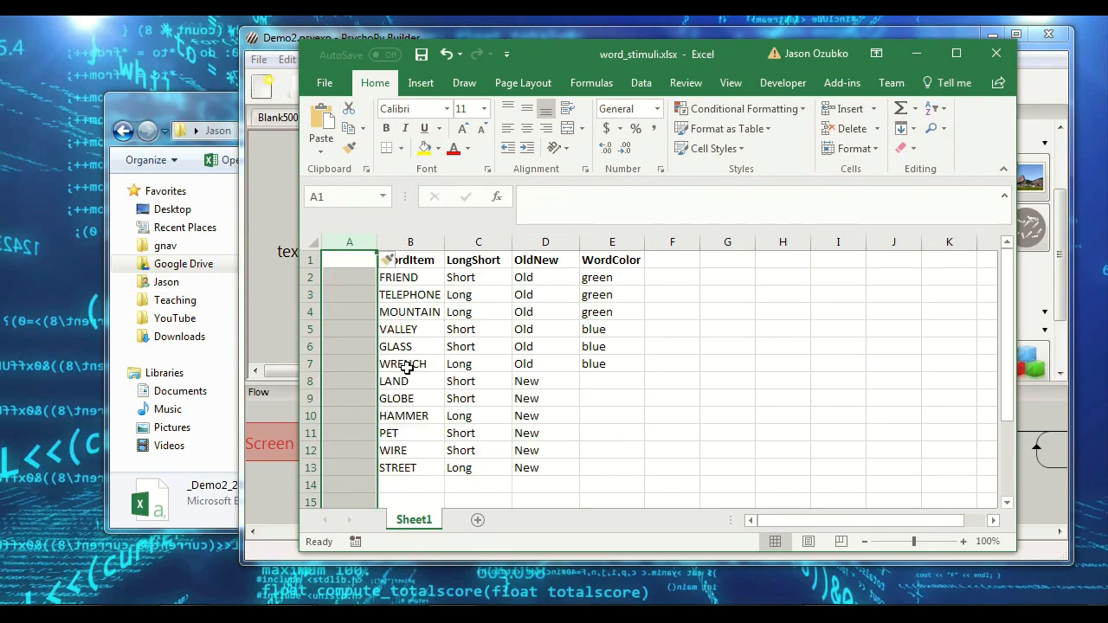
left_click(351, 265)
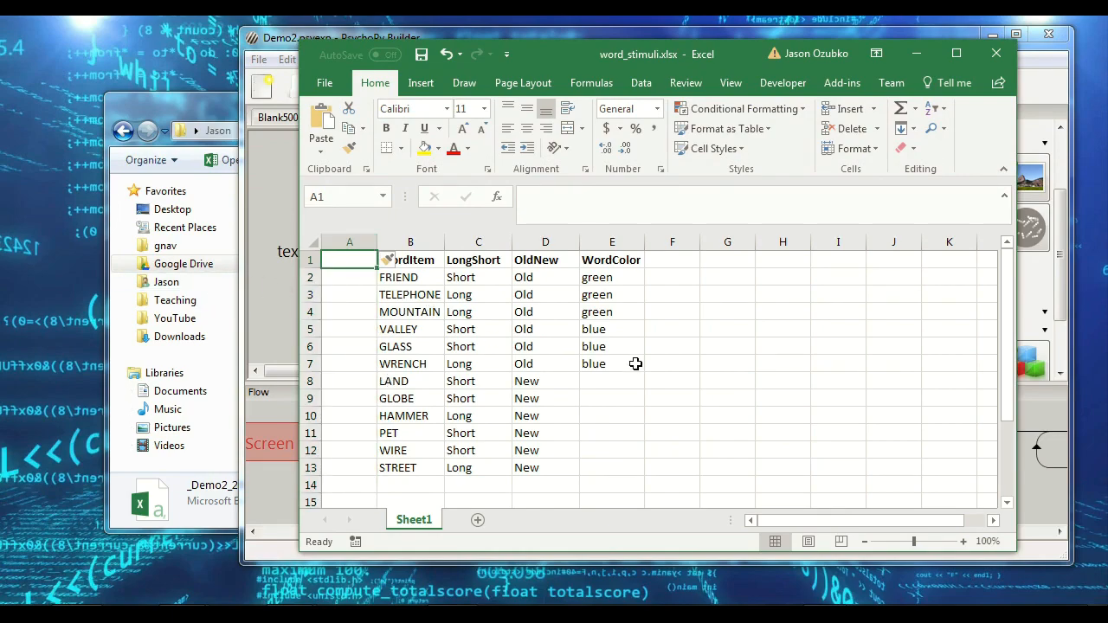
type("Rand")
key("Return")
key("Up")
key("ctrl+b")
key("Down")
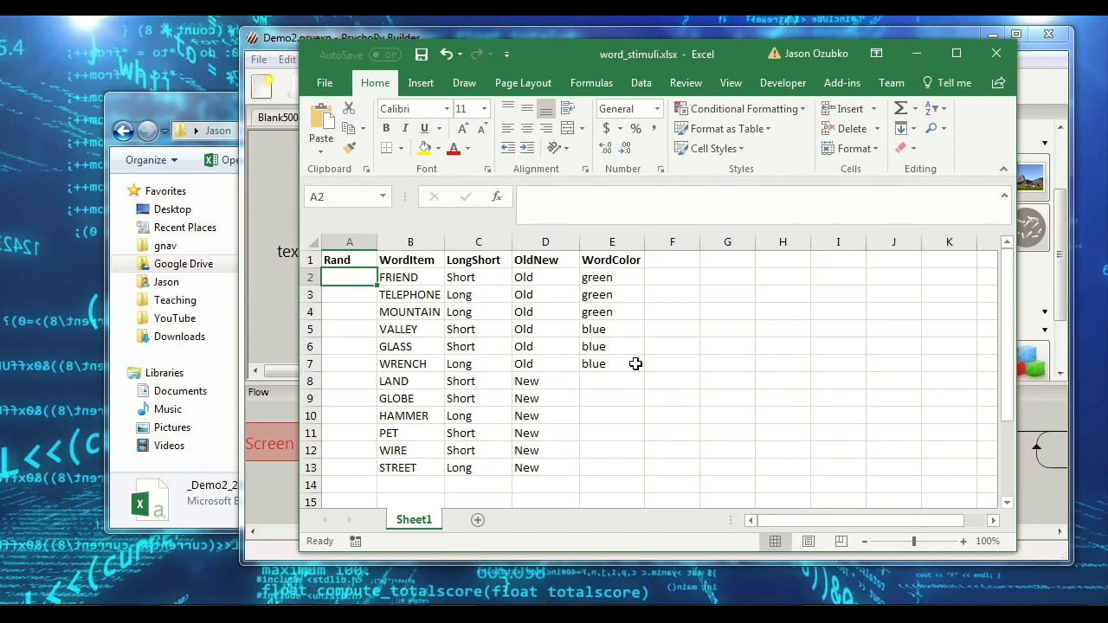
Step: Enter the formula =RAND() in cell A2 for the FRIEND row
type("=rand")
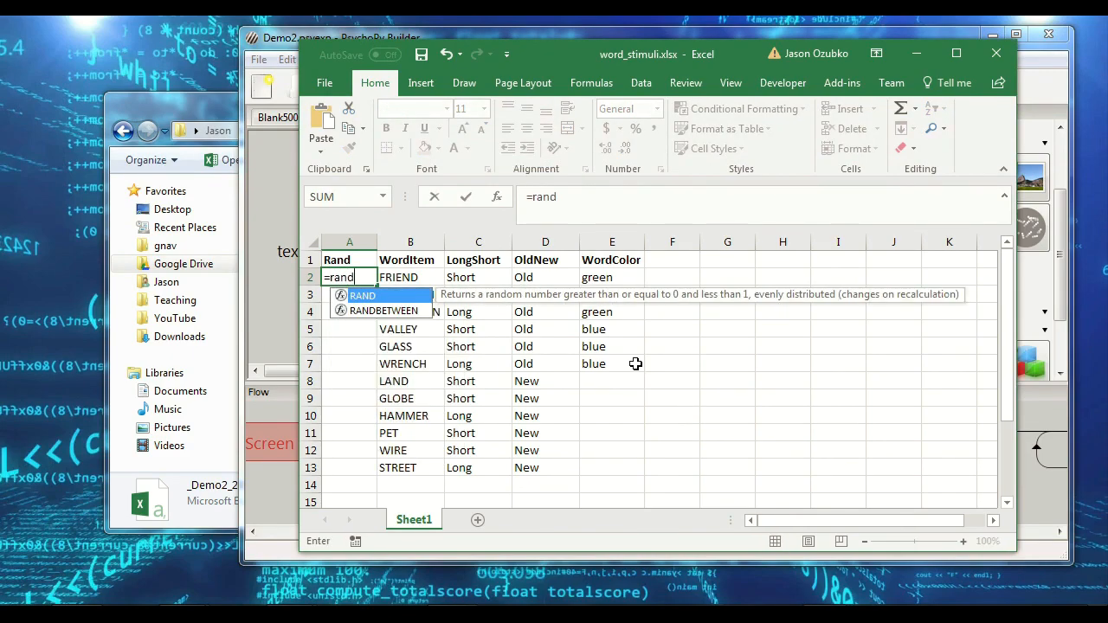
type("(")
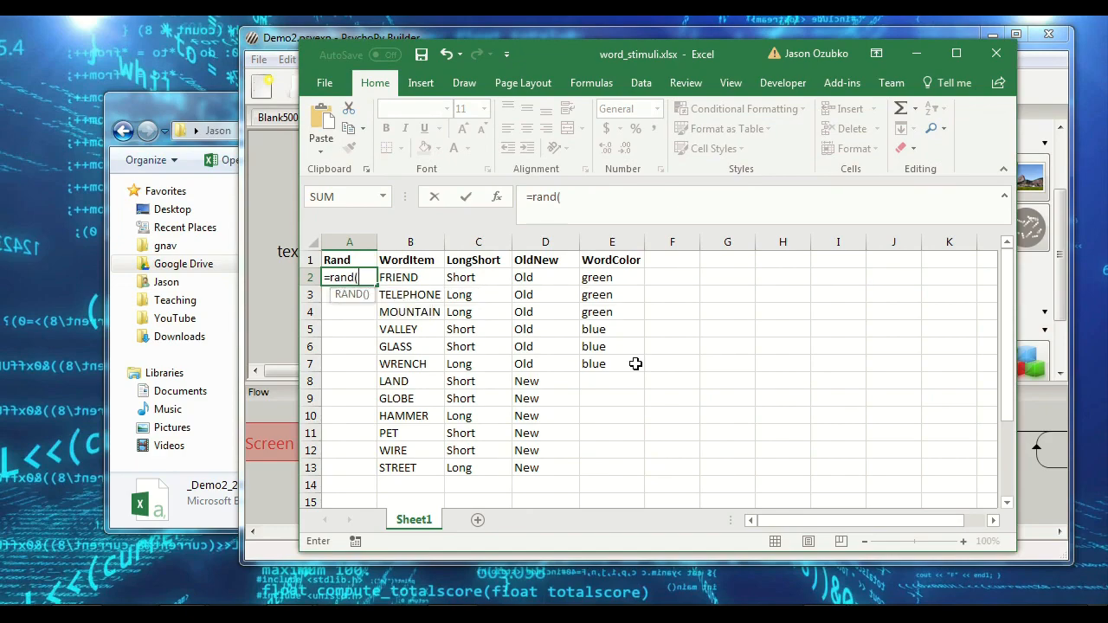
type(")")
key("Return")
Step: Copy the random number formula from A2 into cells A3 to A13 of the Rand column
key("Up")
key("ctrl+c")
key("Down")
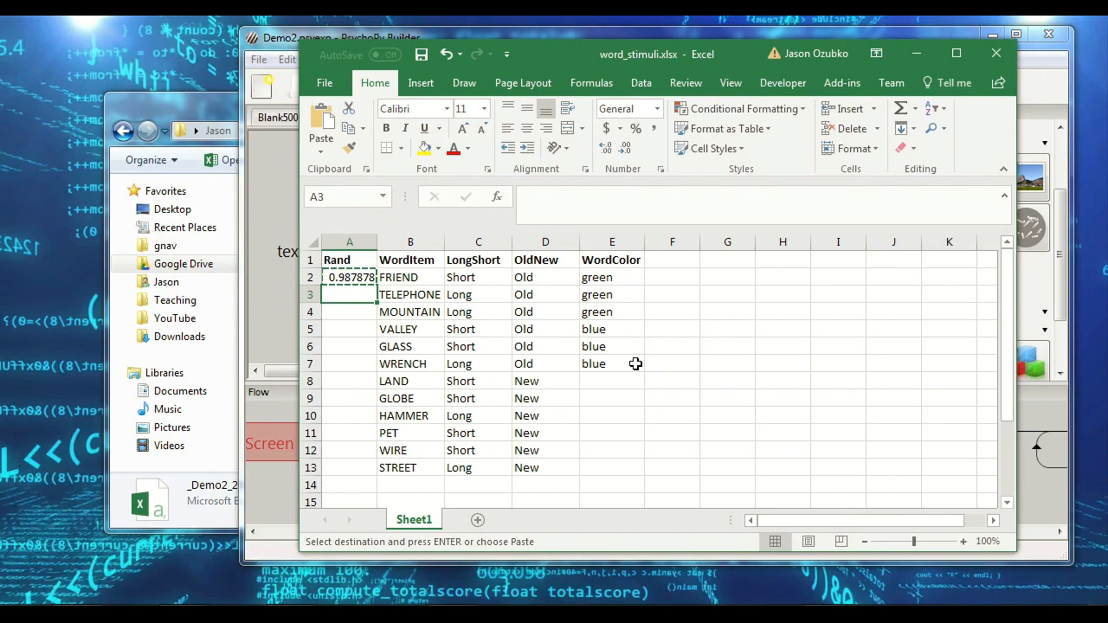
key("shift+Down")
key("shift+Down")
key("shift+Down")
key("shift+Down")
key("shift+Down")
key("shift+Down")
key("shift+Down")
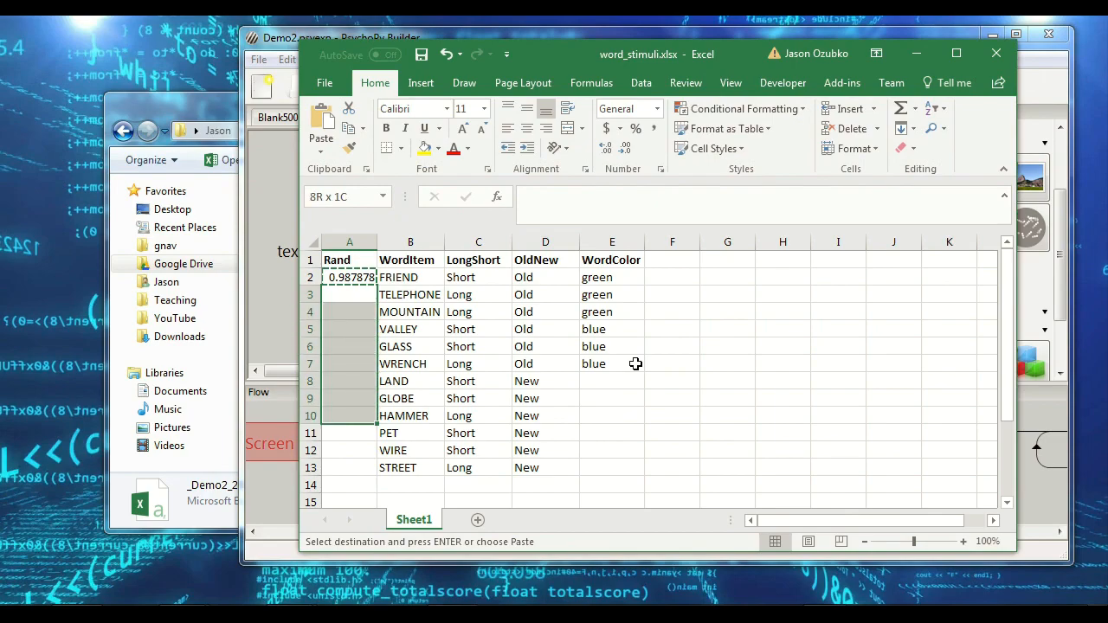
key("shift+Down")
key("shift+Down")
key("shift+Down")
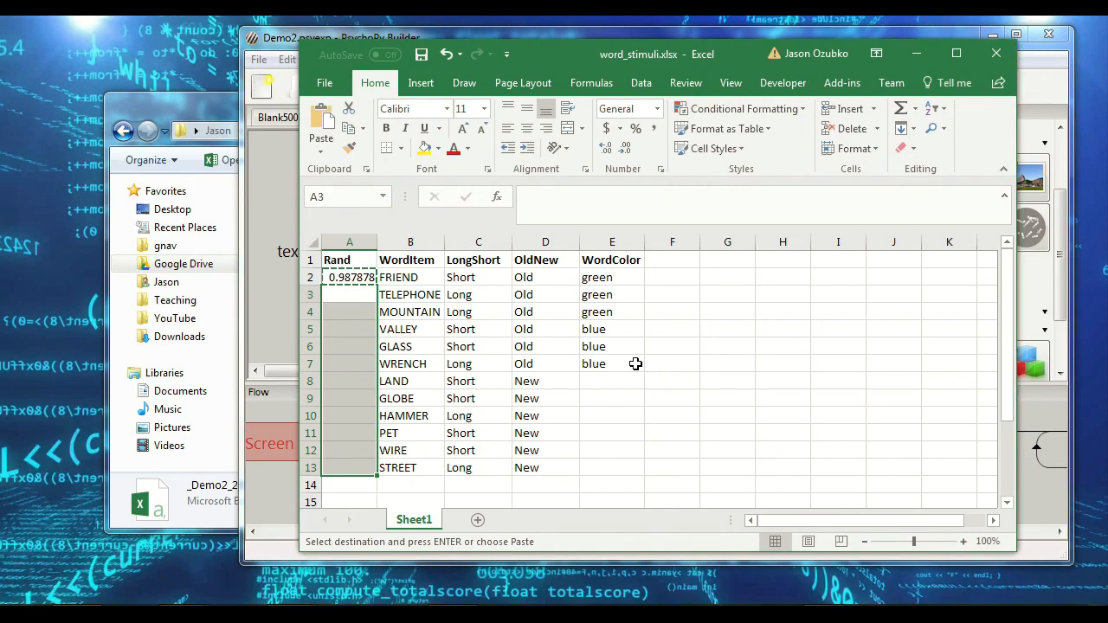
key("ctrl+v")
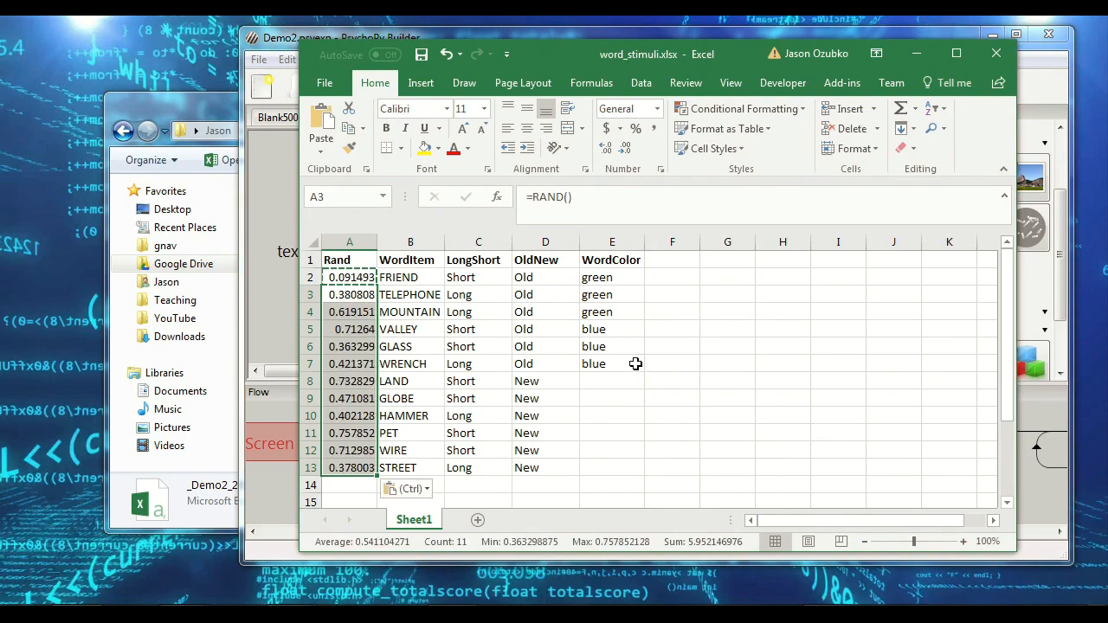
Step: Recalculate the sheet repeatedly from empty cells beside the table and observe the random numbers in the Rand column
left_click(607, 429)
left_click(718, 415)
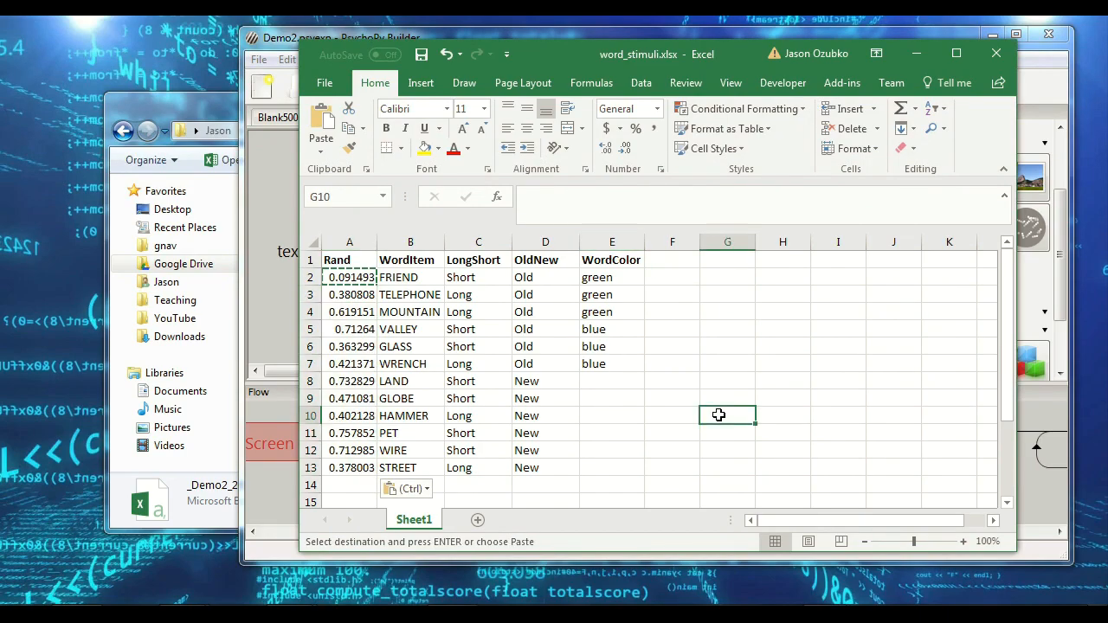
key("F9")
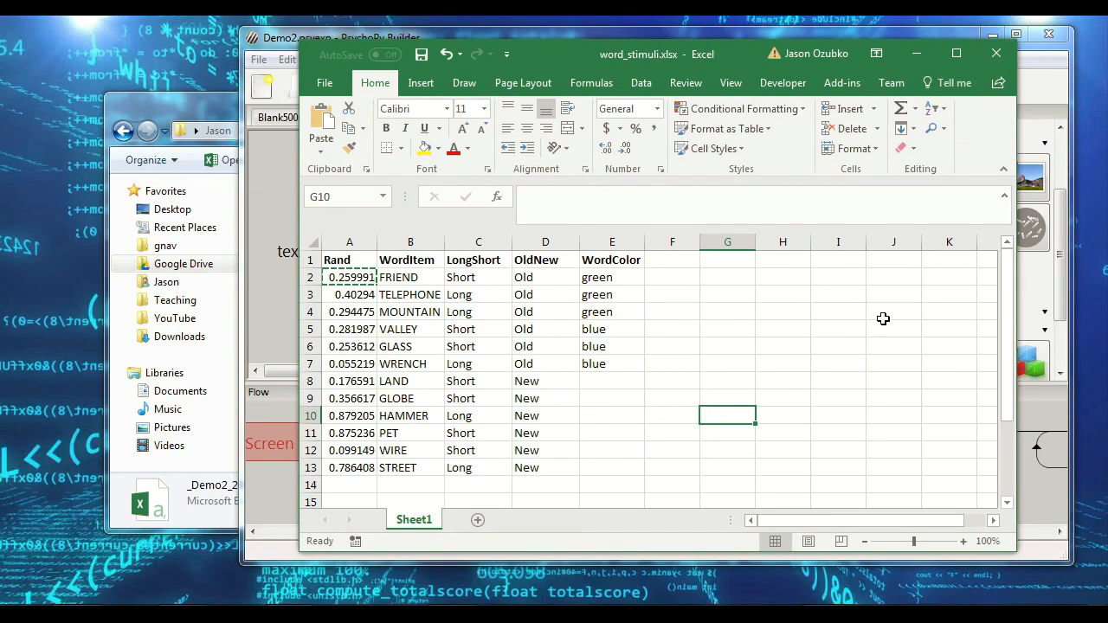
left_click(801, 282)
key("Delete")
key("Delete")
key("Down")
key("Down")
key("Down")
key("Delete")
key("Delete")
key("Delete")
key("Delete")
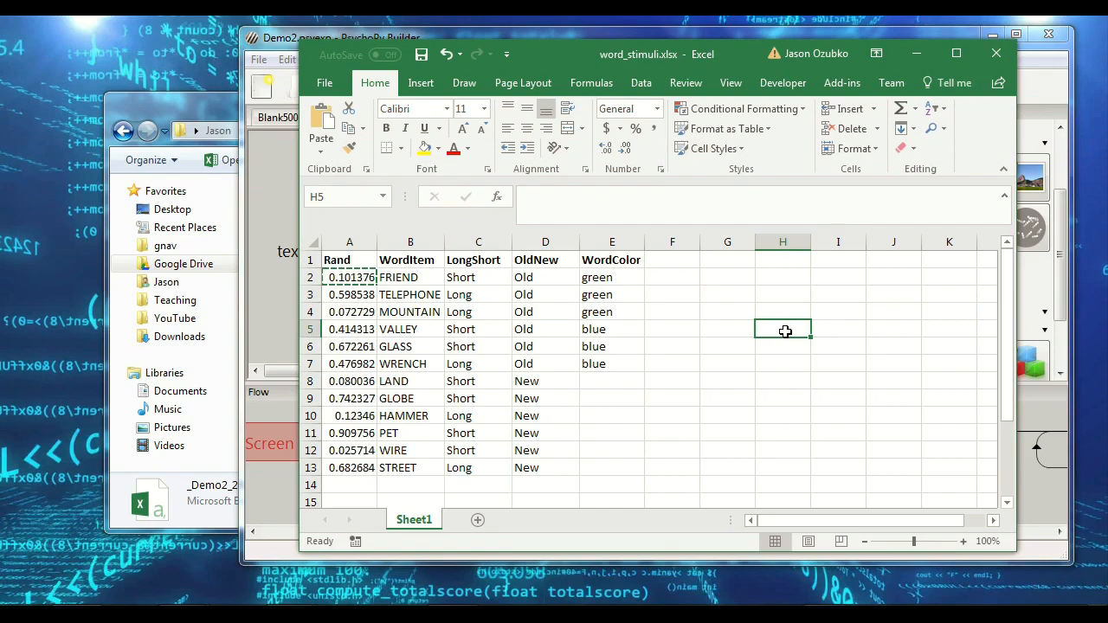
key("Down")
key("Down")
key("Down")
left_click(752, 293)
key("Delete")
key("Delete")
key("Delete")
key("Delete")
key("Delete")
key("Delete")
key("Delete")
key("Delete")
key("Delete")
key("Delete")
key("Delete")
key("Delete")
key("Delete")
key("Delete")
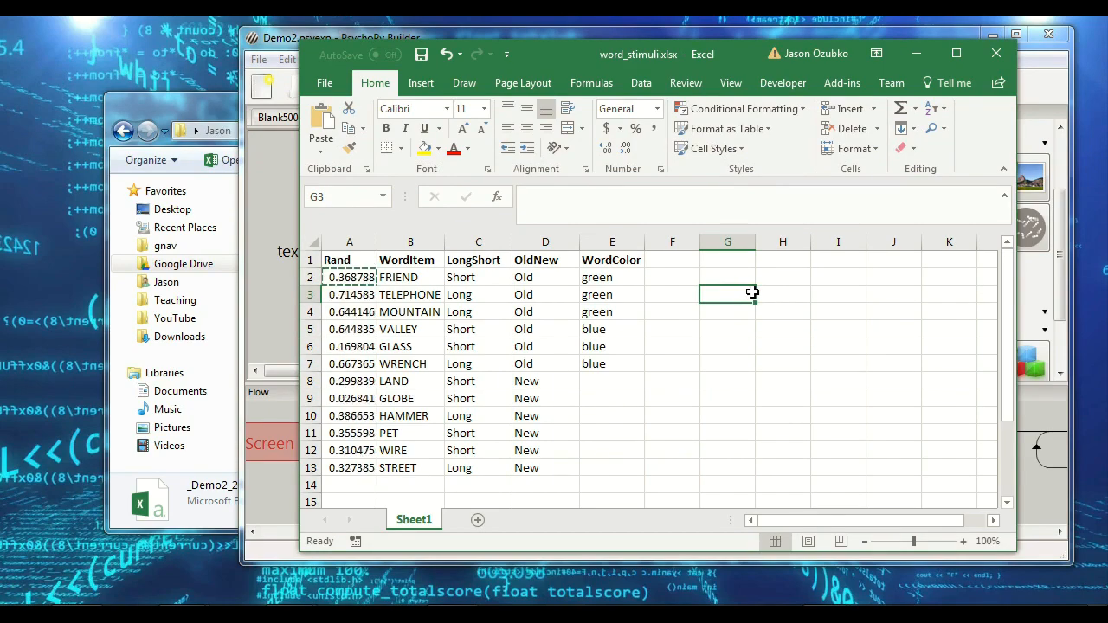
key("Delete")
key("Delete")
key("Delete")
key("Delete")
key("Delete")
key("Delete")
key("Delete")
key("Delete")
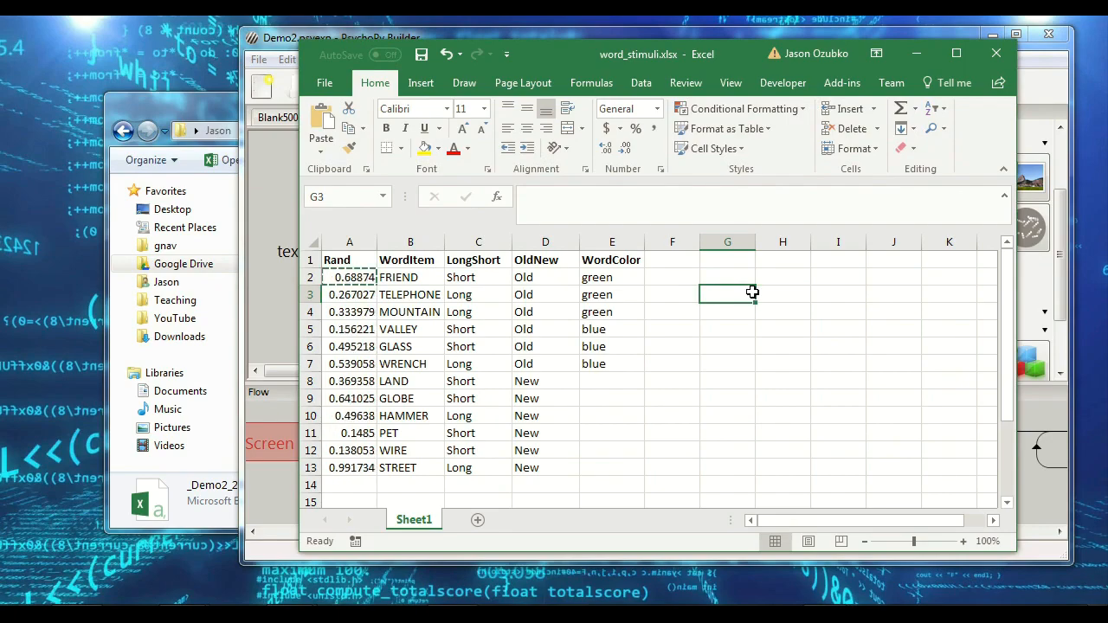
key("Delete")
key("Delete")
key("Delete")
key("Delete")
key("Delete")
key("Delete")
key("Delete")
key("Delete")
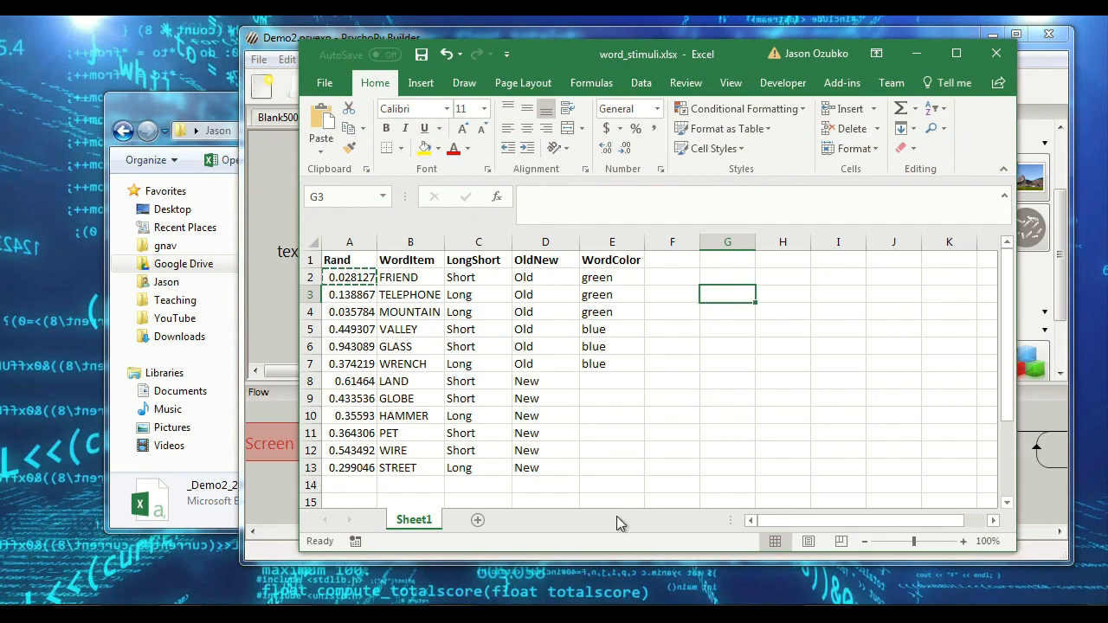
Step: Examine the words in the WordItem column alongside their random numbers, OldNew values and WordColor assignments
left_click(398, 295)
left_click(402, 313)
left_click(419, 344)
left_click(424, 398)
left_click(407, 445)
left_click(411, 468)
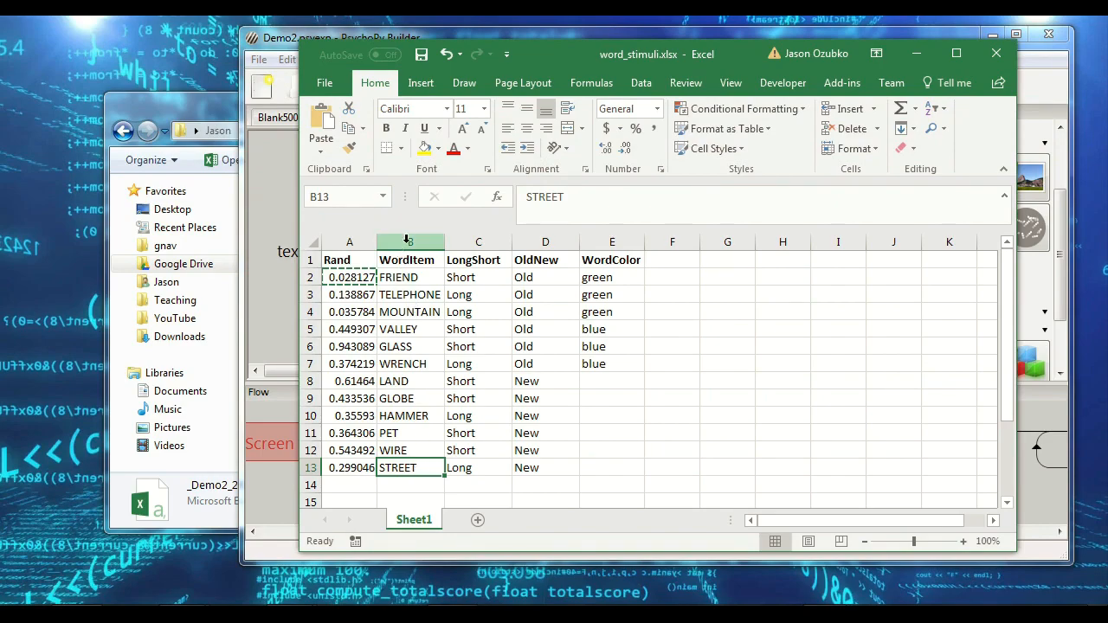
left_click_drag(408, 232, 351, 235)
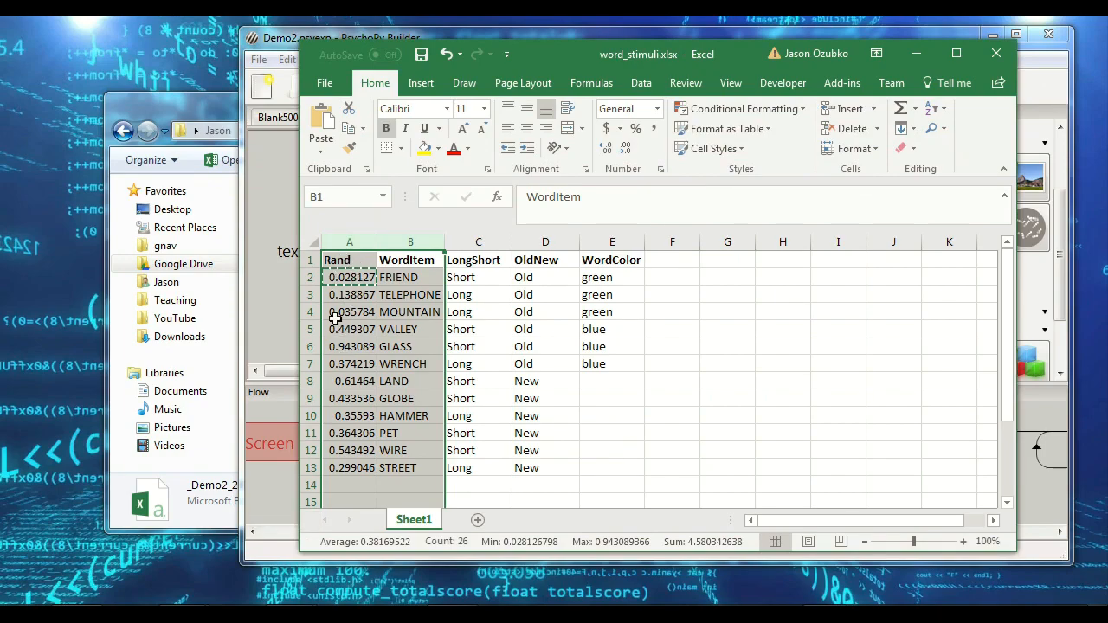
left_click(404, 275)
left_click_drag(404, 276, 408, 468)
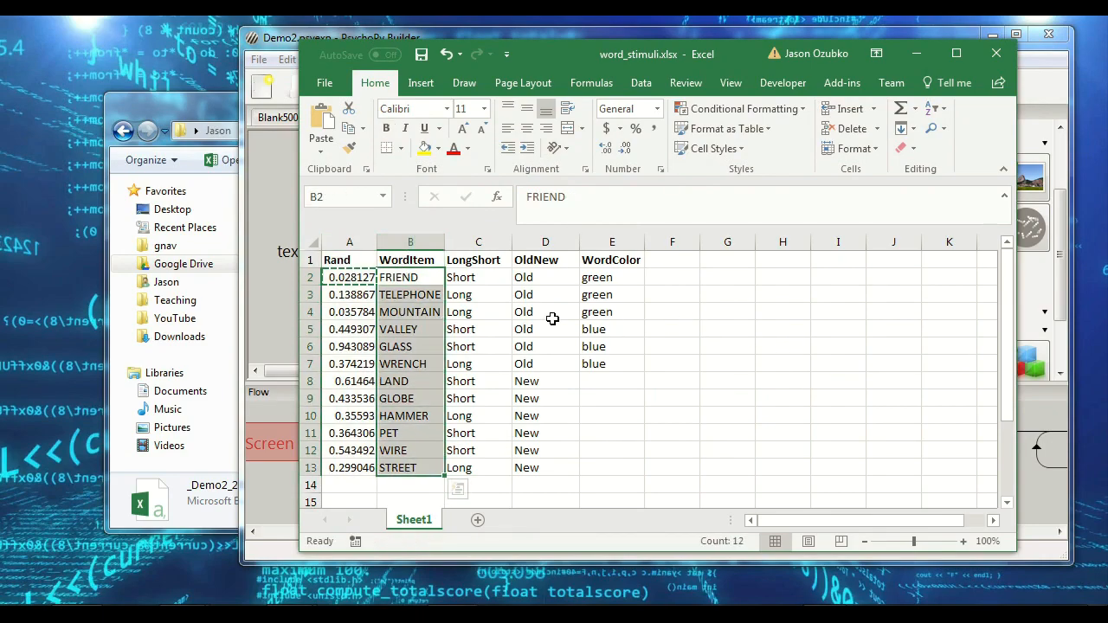
left_click_drag(527, 277, 529, 356)
left_click_drag(597, 281, 595, 362)
left_click_drag(528, 398, 539, 453)
Step: Select only the Rand and WordItem columns and sort them by WordItem from A to Z
left_click_drag(403, 240, 346, 237)
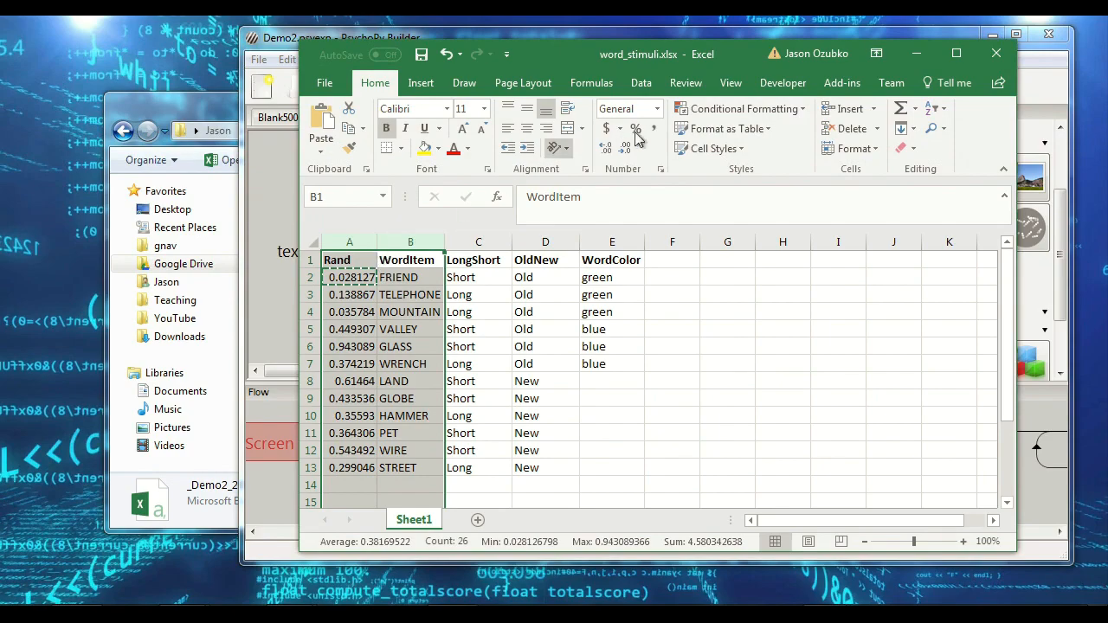
left_click(651, 85)
left_click(582, 115)
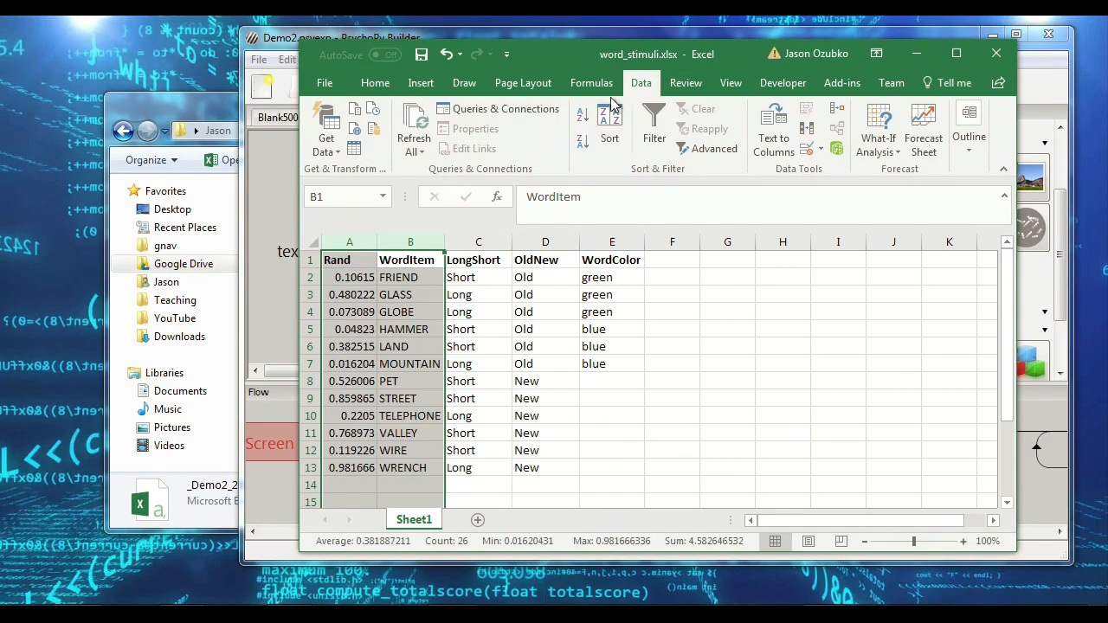
left_click(609, 126)
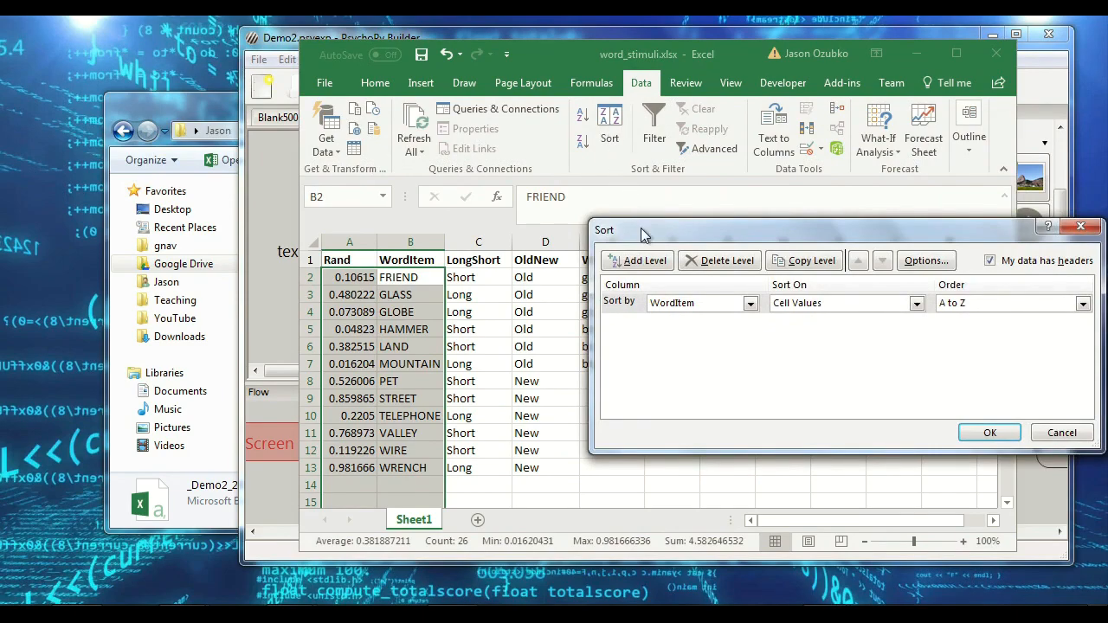
left_click(727, 305)
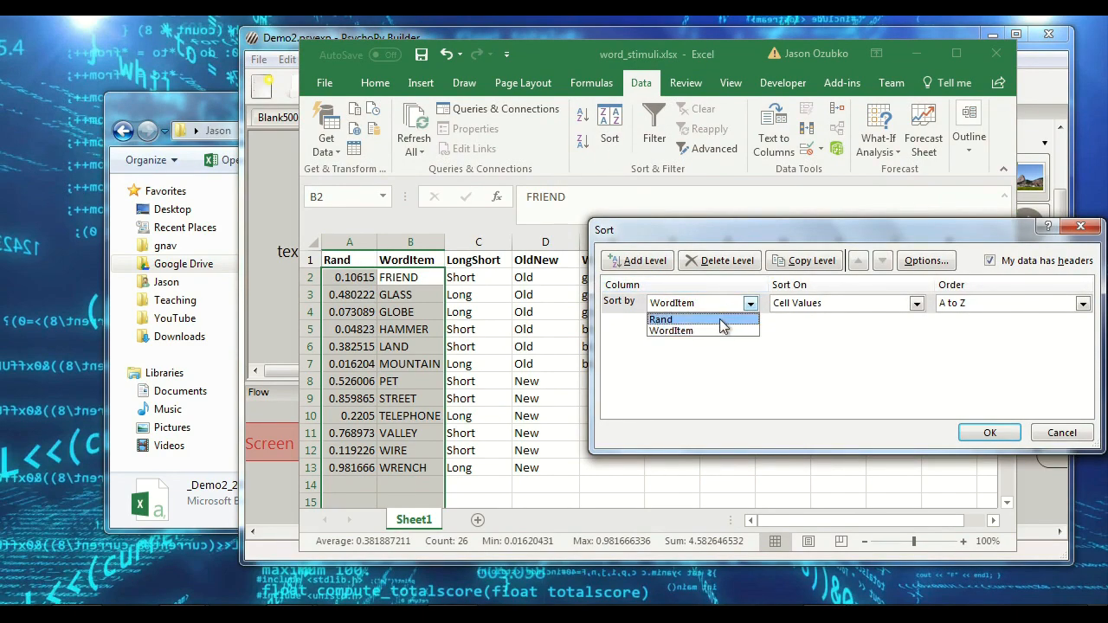
left_click(720, 319)
left_click(727, 305)
left_click(712, 329)
left_click(989, 433)
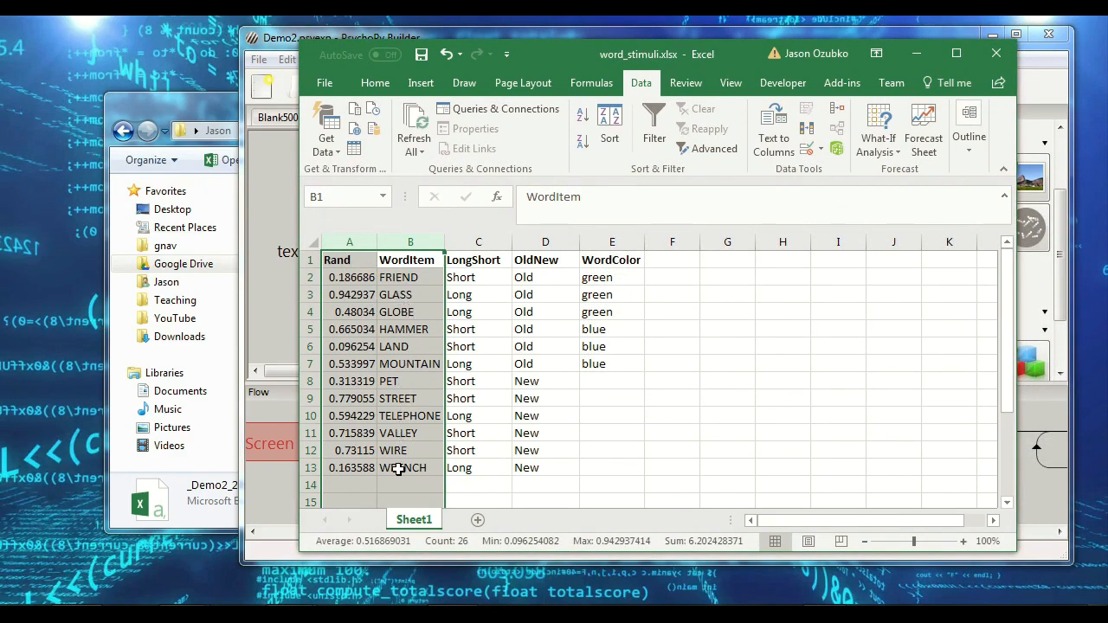
Step: Reapply the quick ascending sort to the selected Rand and WordItem columns several times
left_click(585, 115)
left_click(588, 120)
left_click(588, 119)
left_click(588, 120)
left_click(588, 119)
left_click(587, 119)
left_click(588, 120)
Step: Sort the selected Rand and WordItem columns by Rand, on cell values, from smallest to largest
left_click(609, 130)
left_click(708, 305)
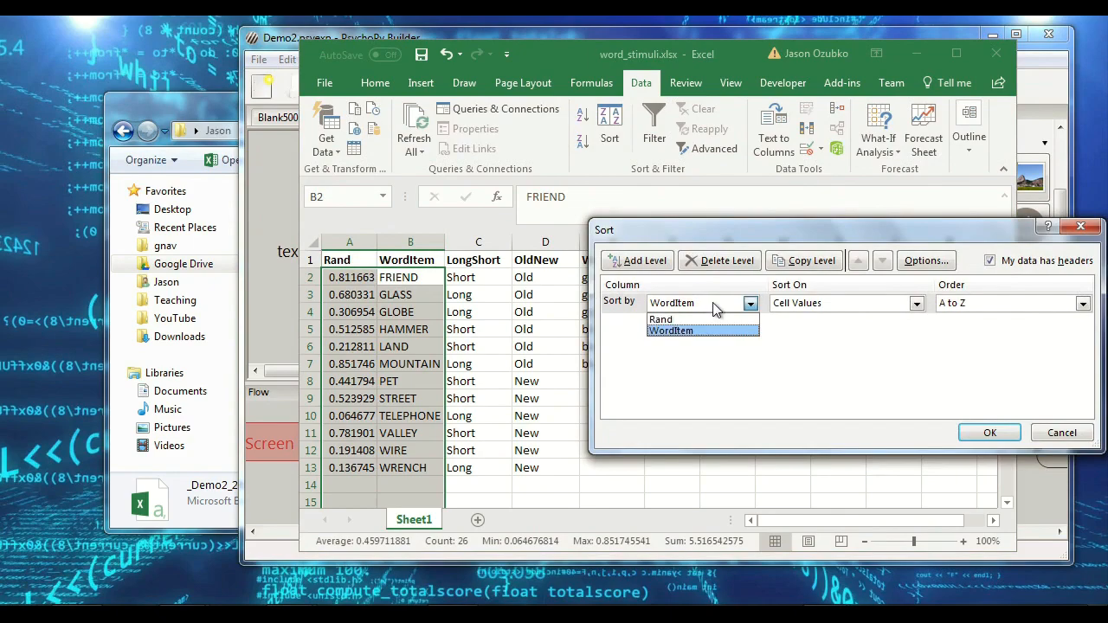
left_click(706, 319)
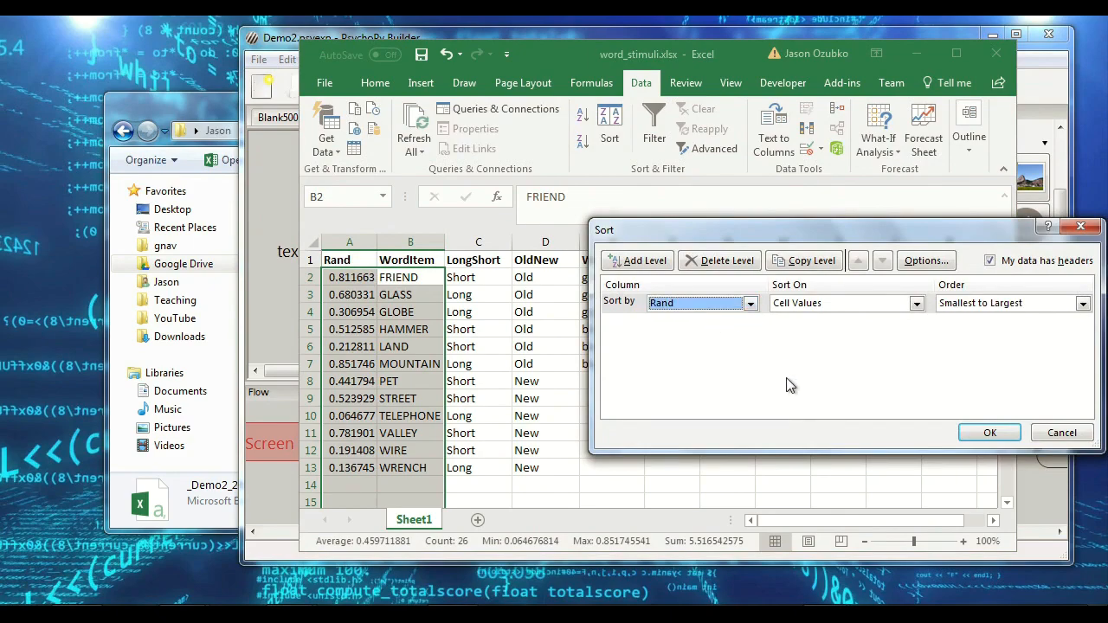
left_click(980, 305)
left_click(973, 318)
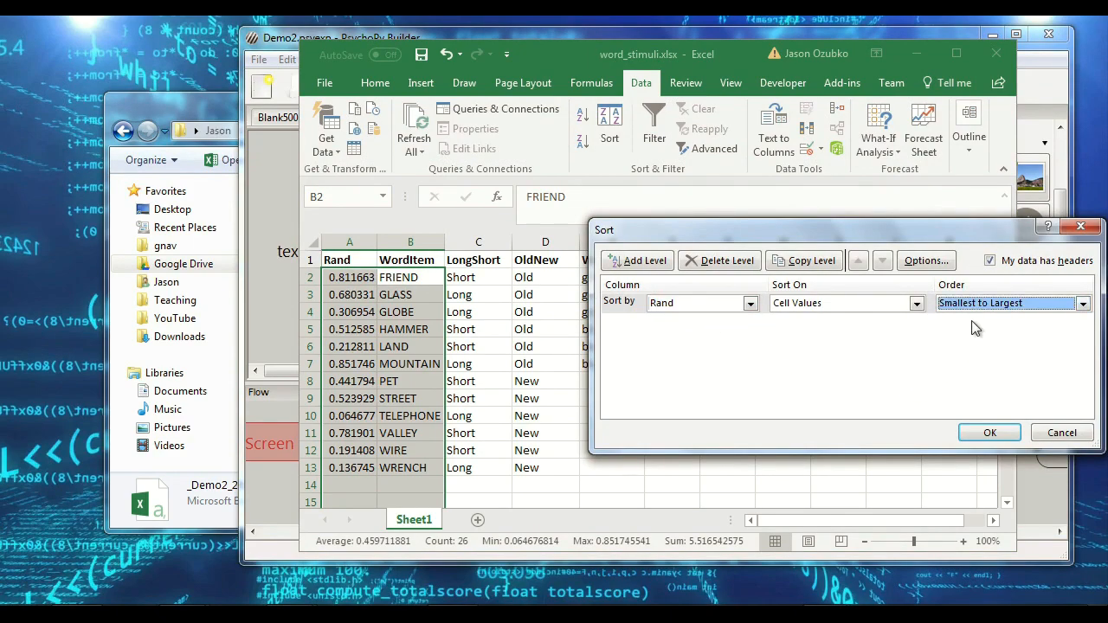
left_click(989, 433)
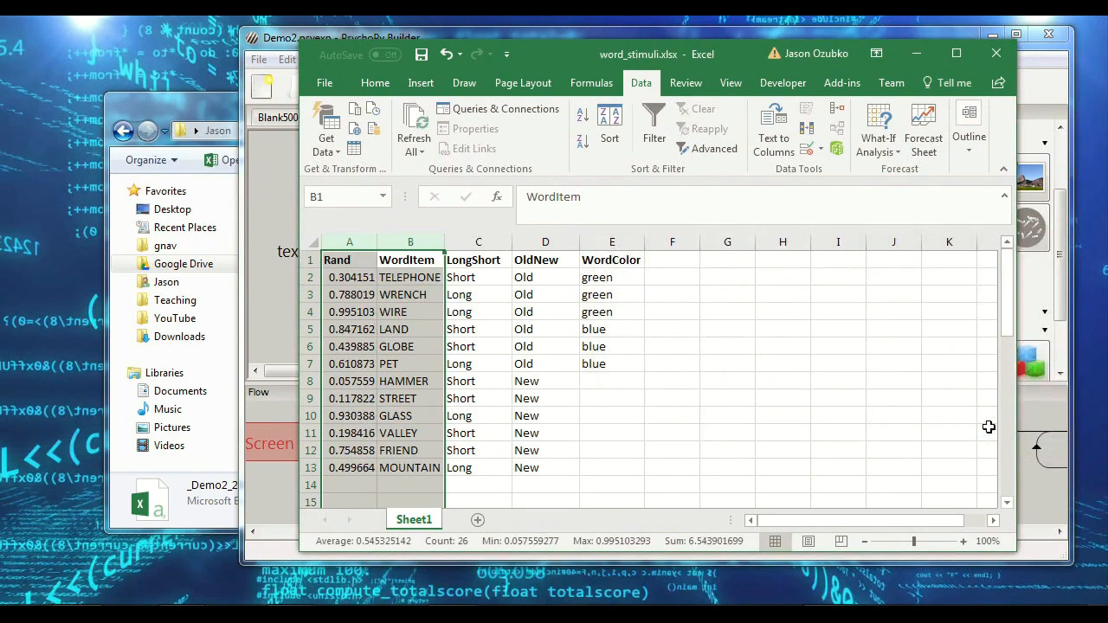
Step: Check which shuffled words fall in the green, blue and New rows of the table
left_click(406, 278)
left_click_drag(408, 295, 594, 314)
left_click_drag(409, 329, 580, 371)
left_click_drag(422, 384, 401, 467)
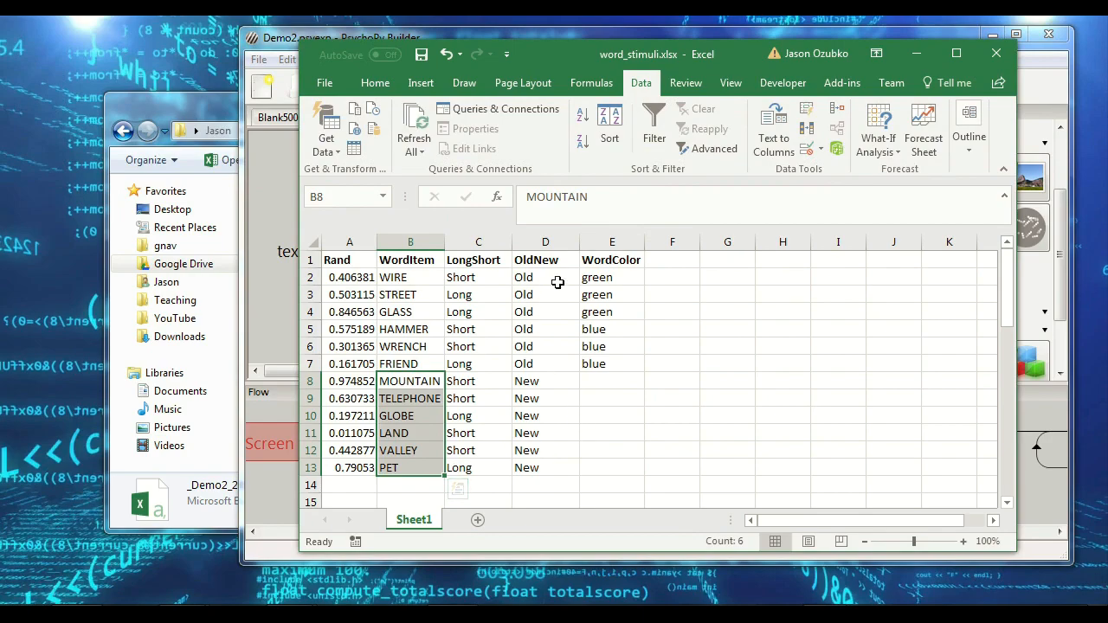
left_click(660, 396)
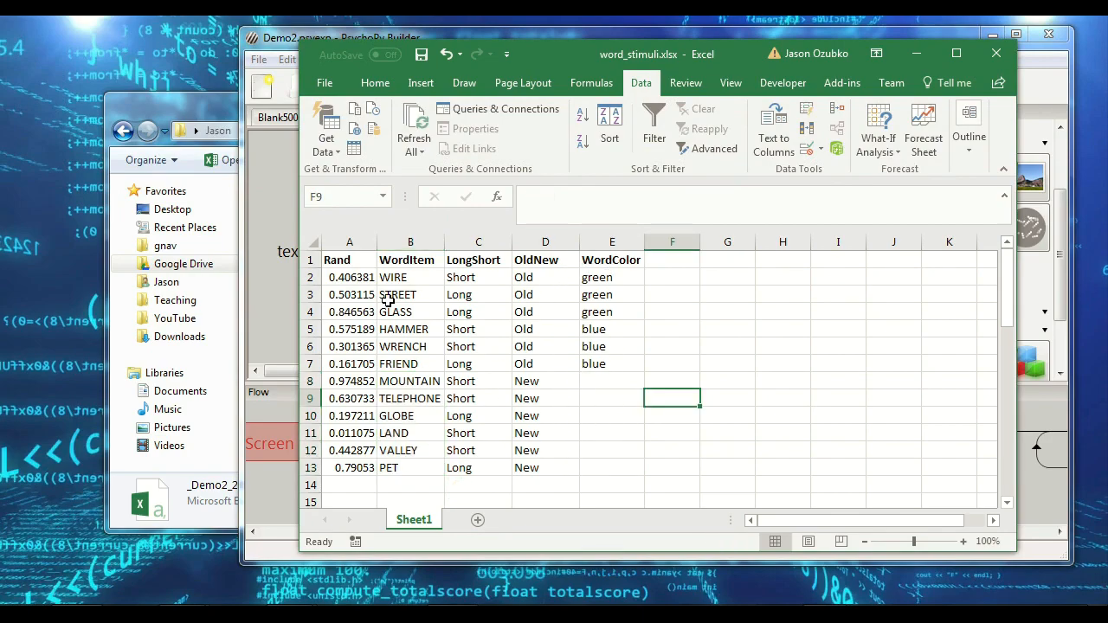
Step: Check the LongShort labels of the shuffled words row by row against each word's length
left_click(471, 277)
left_click(487, 259)
left_click(489, 275)
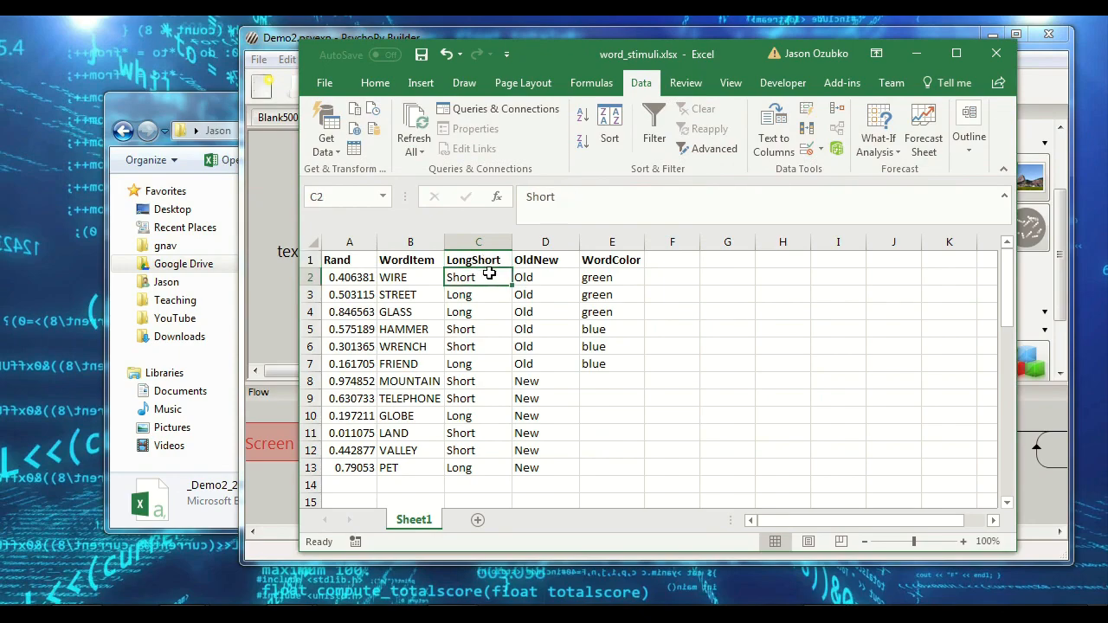
left_click_drag(481, 243, 470, 272)
left_click(474, 276)
left_click(479, 296)
left_click(471, 311)
left_click(481, 329)
left_click(478, 363)
left_click(473, 379)
Step: Set the LongShort value to Long for MOUNTAIN and TELEPHONE by copying an existing Long label
key("Down")
key("Down")
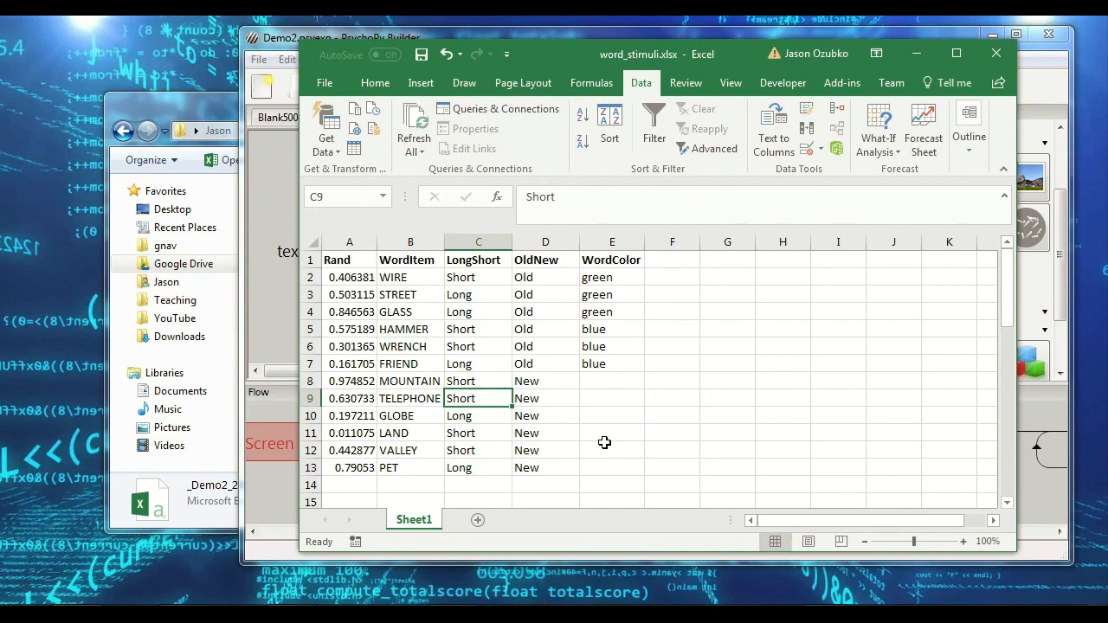
key("ctrl+c")
key("Up")
key("ctrl+v")
key("Up")
key("ctrl+v")
key("Down")
Step: Set the LongShort value to Short for GLOBE and PET by copying existing Short labels
key("ctrl+c")
key("Up")
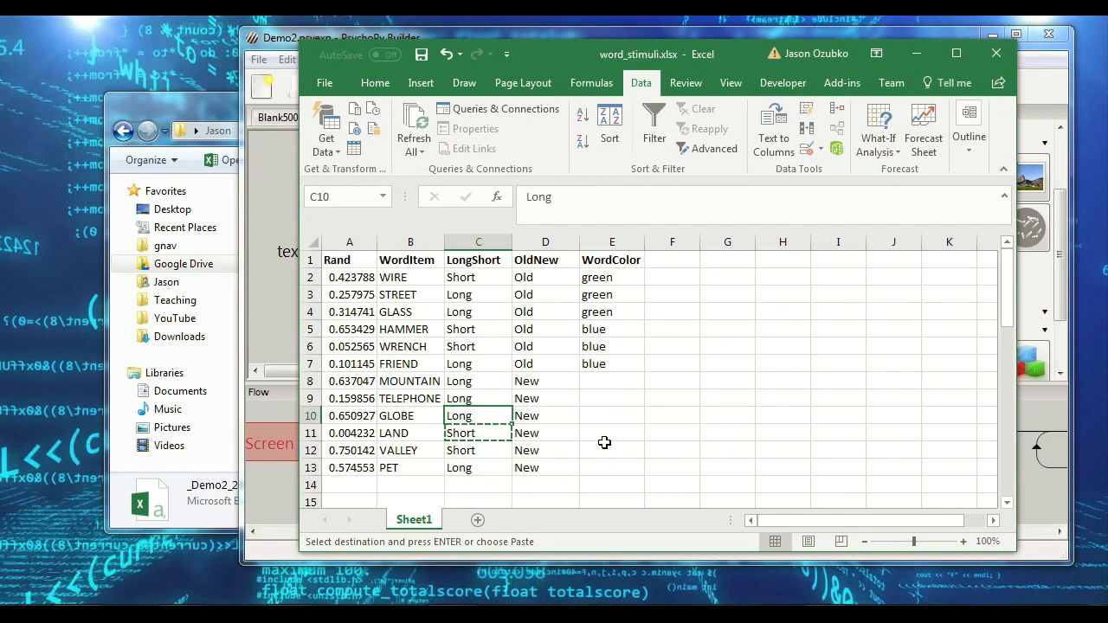
key("ctrl+v")
key("Down")
key("Down")
key("ctrl+c")
key("Down")
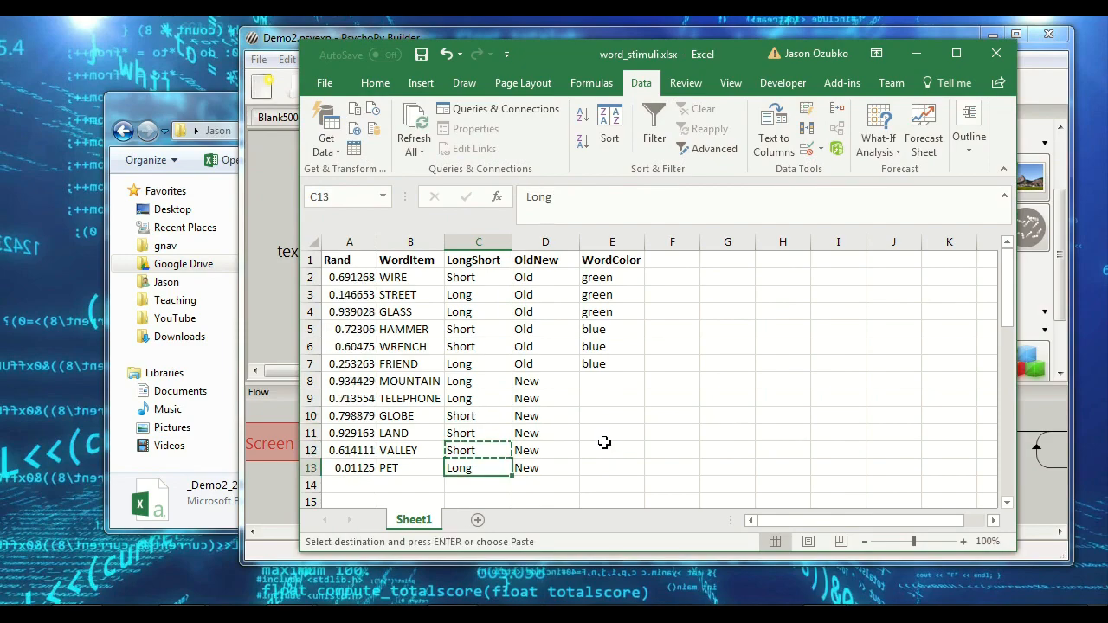
key("ctrl+v")
Step: Correct the LongShort labels of the Old words: Short for STREET and GLASS, Long for HAMMER and WRENCH
key("Up")
key("Up")
key("Up")
key("Up")
key("Up")
key("Down")
key("Down")
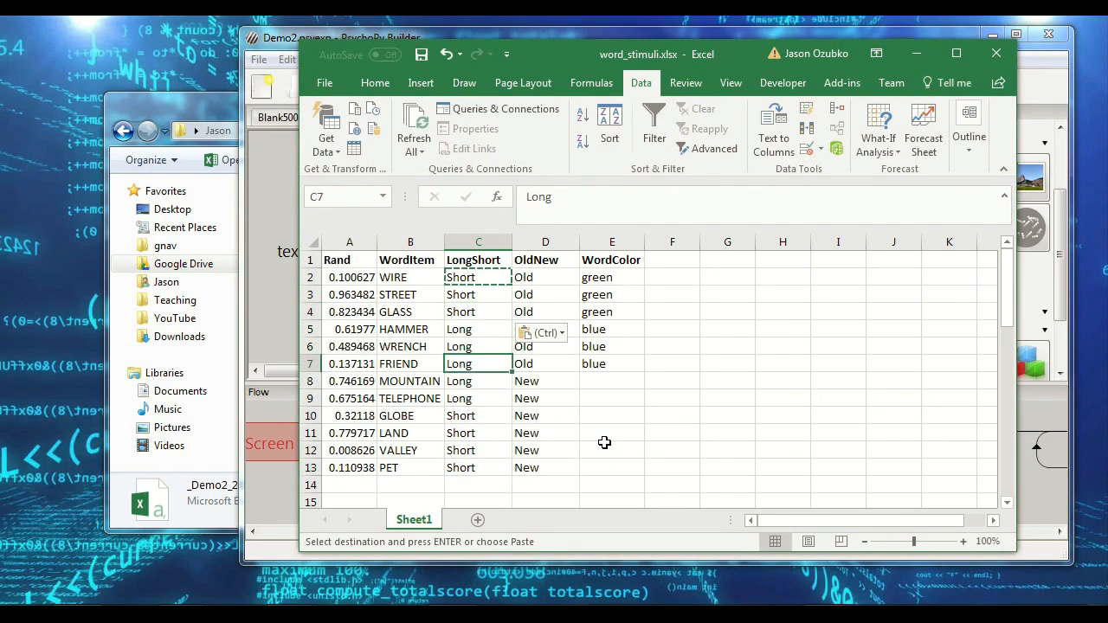
key("Down")
key("Down")
key("Down")
key("Down")
key("Down")
key("Down")
key("Down")
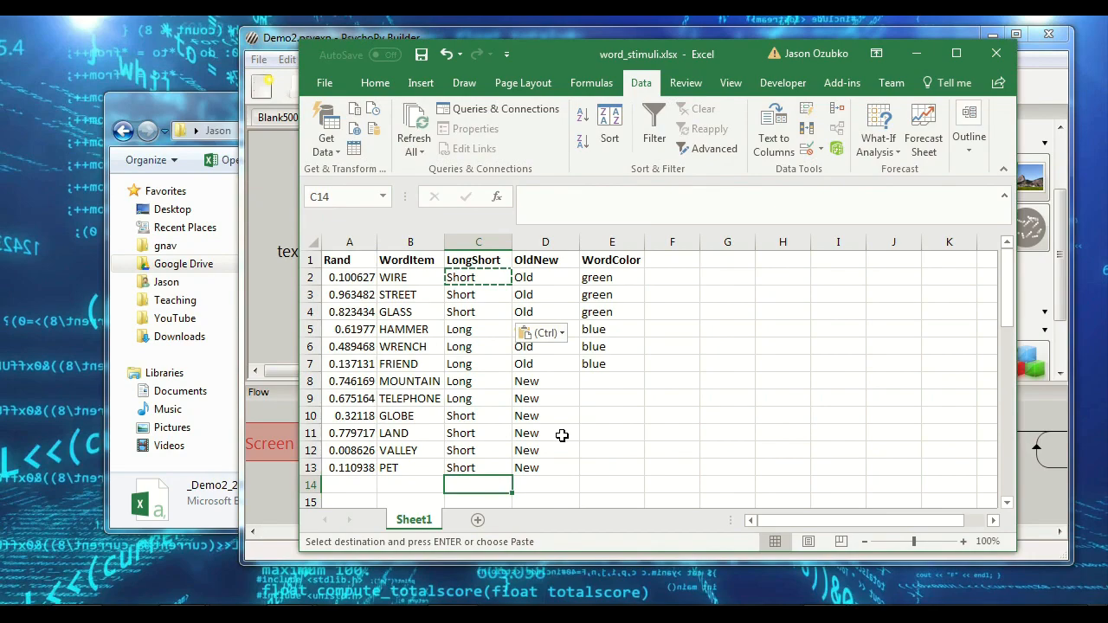
Step: Sort the Rand, WordItem and LongShort columns together by Rand, from smallest to largest, and check the shuffled rows
left_click_drag(476, 242, 338, 241)
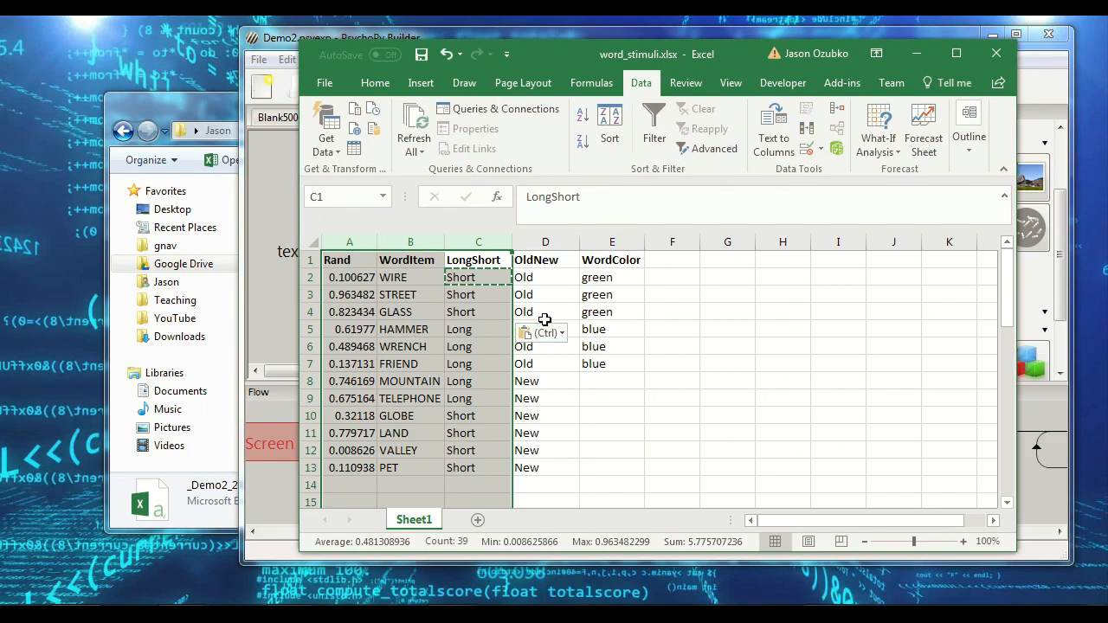
left_click(609, 130)
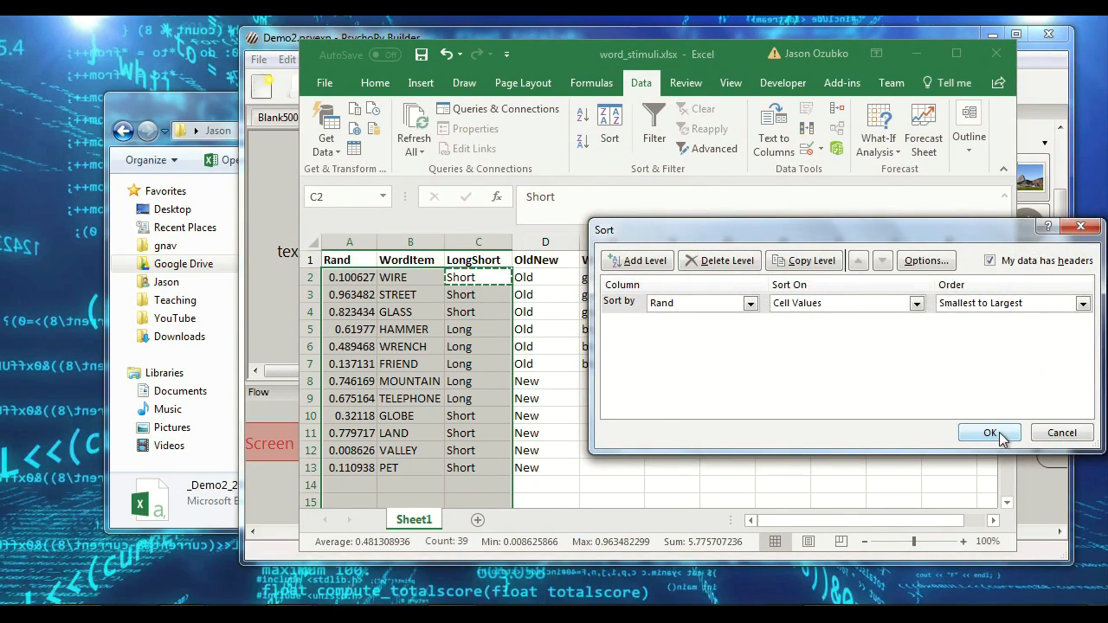
left_click(989, 432)
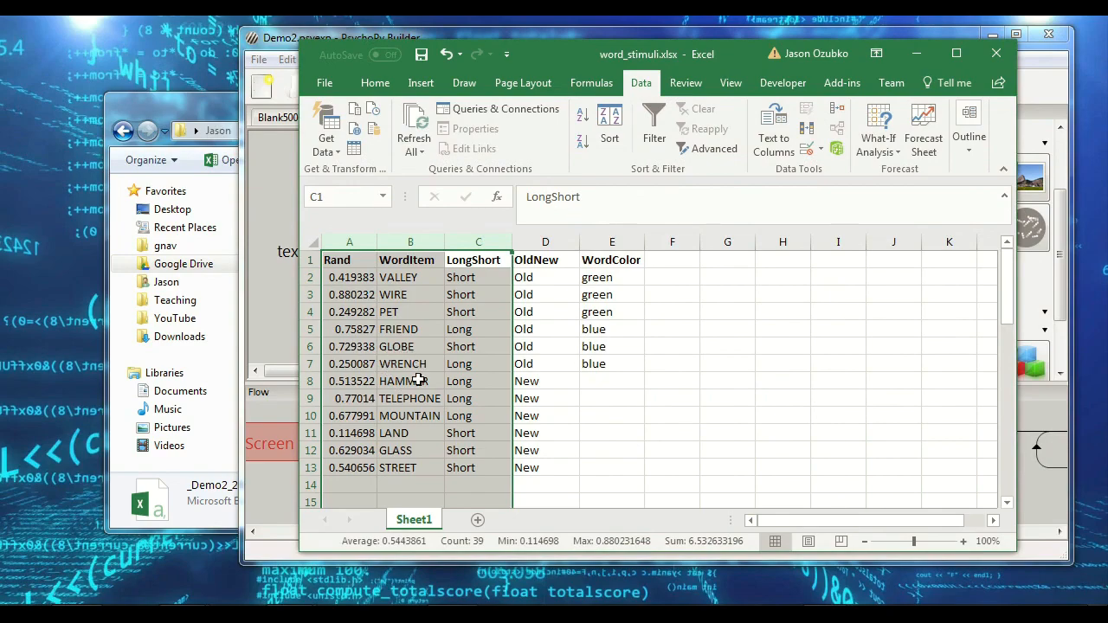
left_click_drag(410, 277, 459, 311)
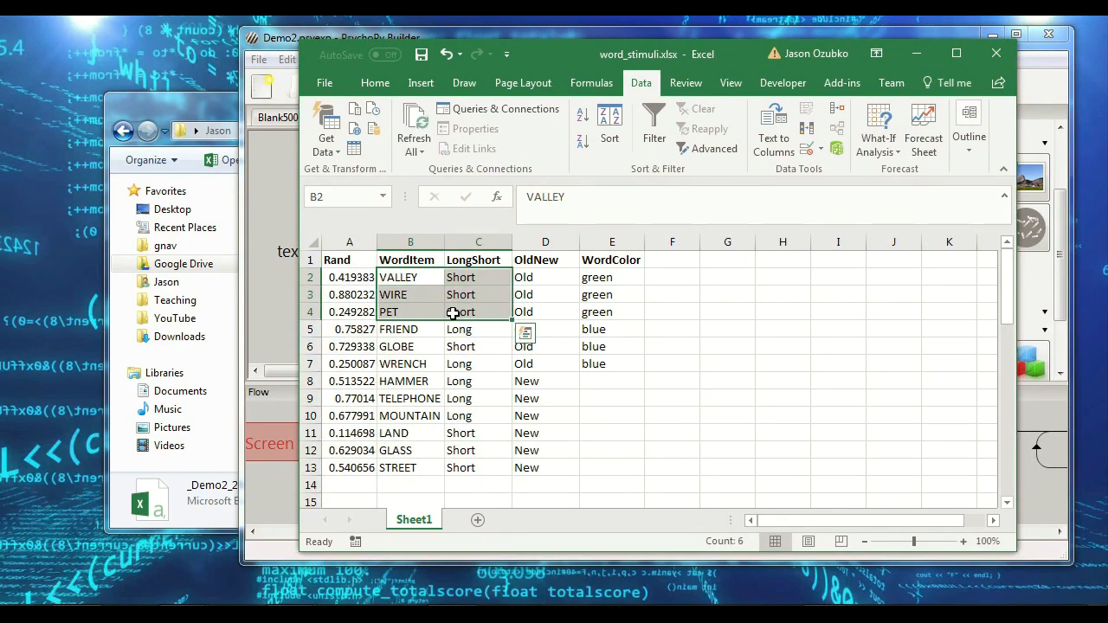
left_click(432, 350)
left_click(412, 438)
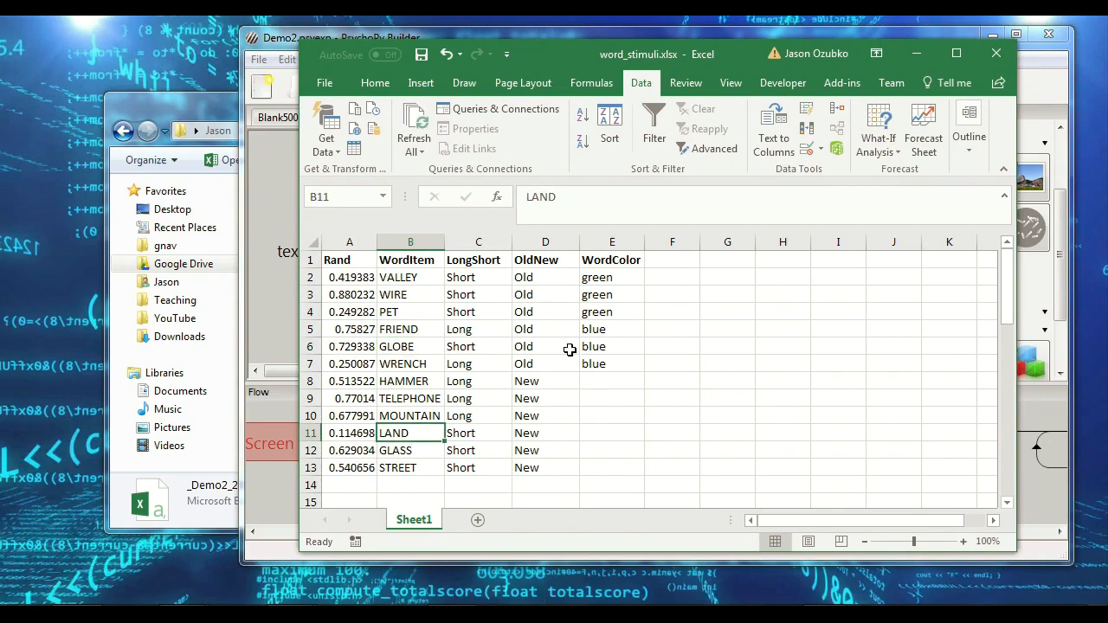
Step: Reshuffle the Rand, WordItem and LongShort columns with another ascending sort by Rand and save the workbook
left_click_drag(485, 239, 339, 241)
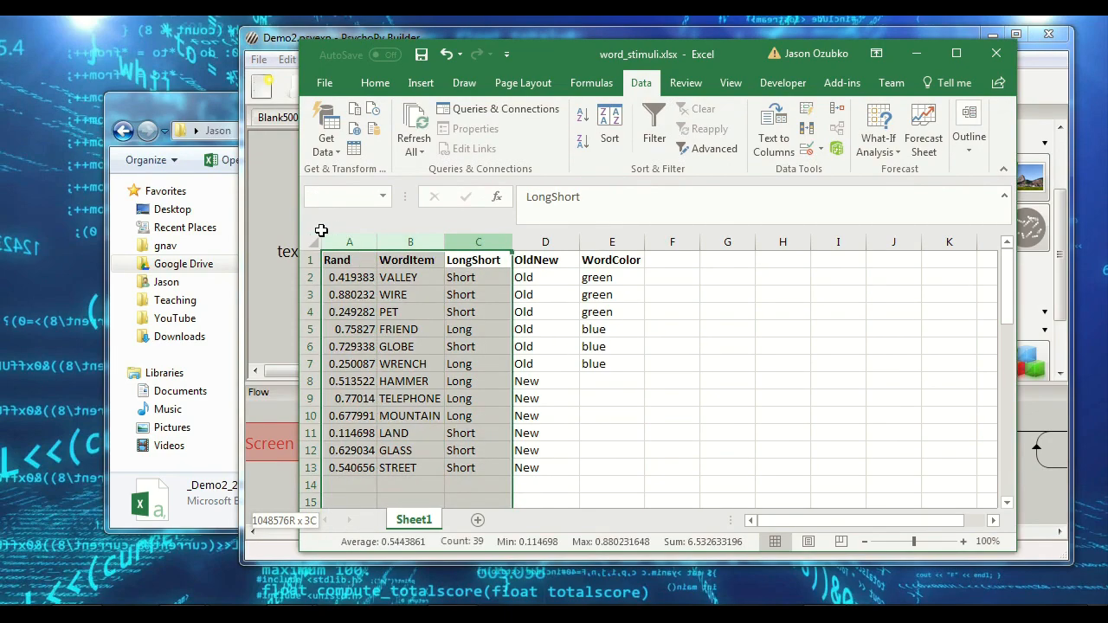
left_click(614, 130)
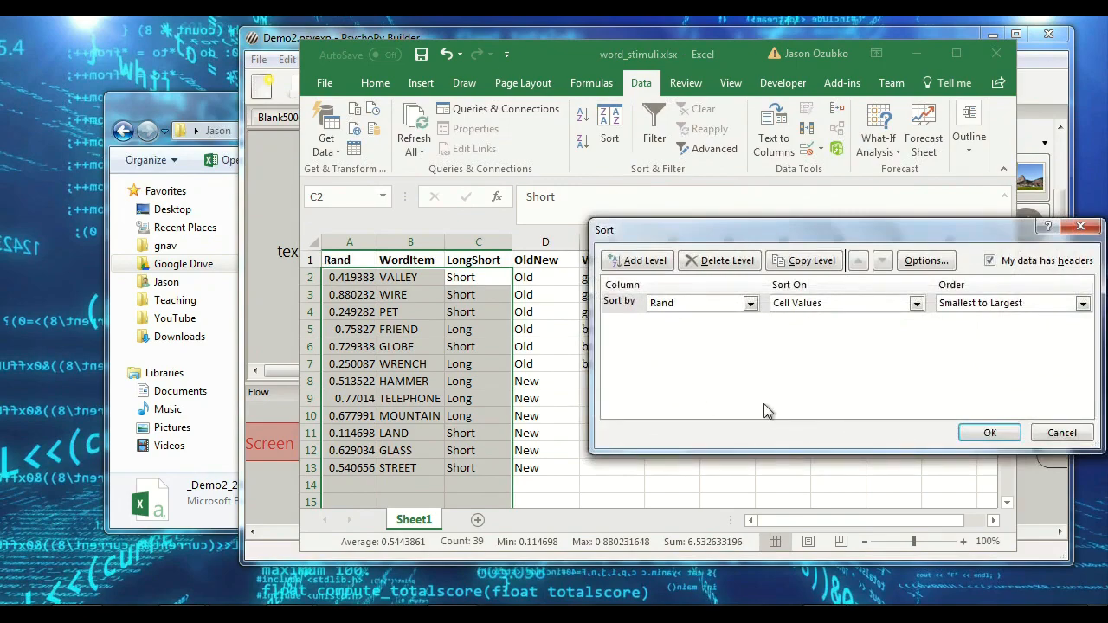
left_click(988, 432)
left_click(657, 435)
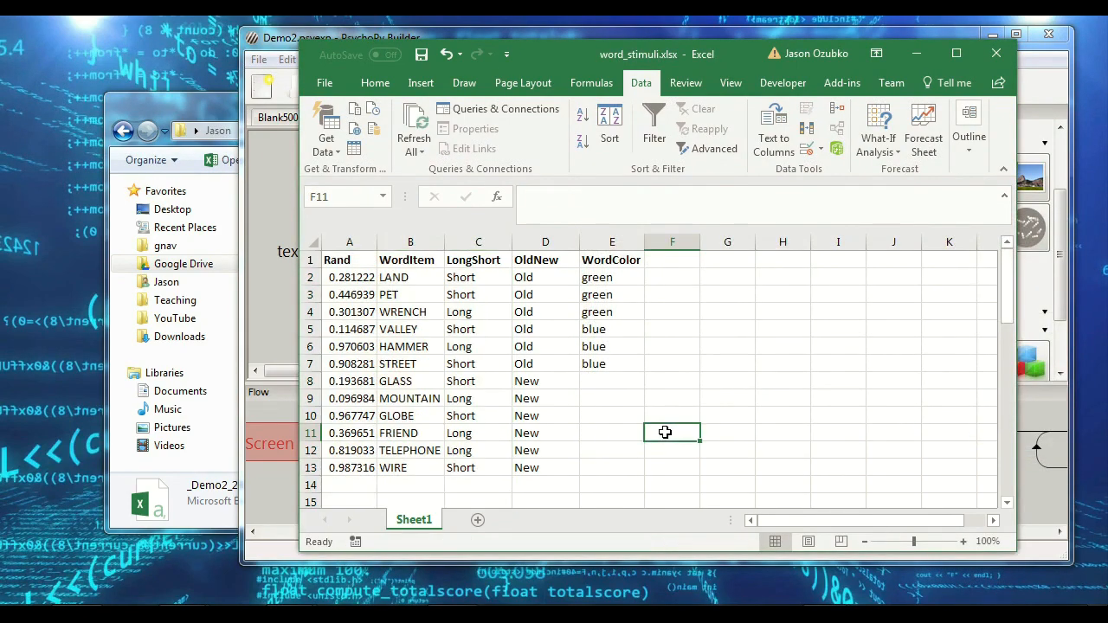
left_click(421, 55)
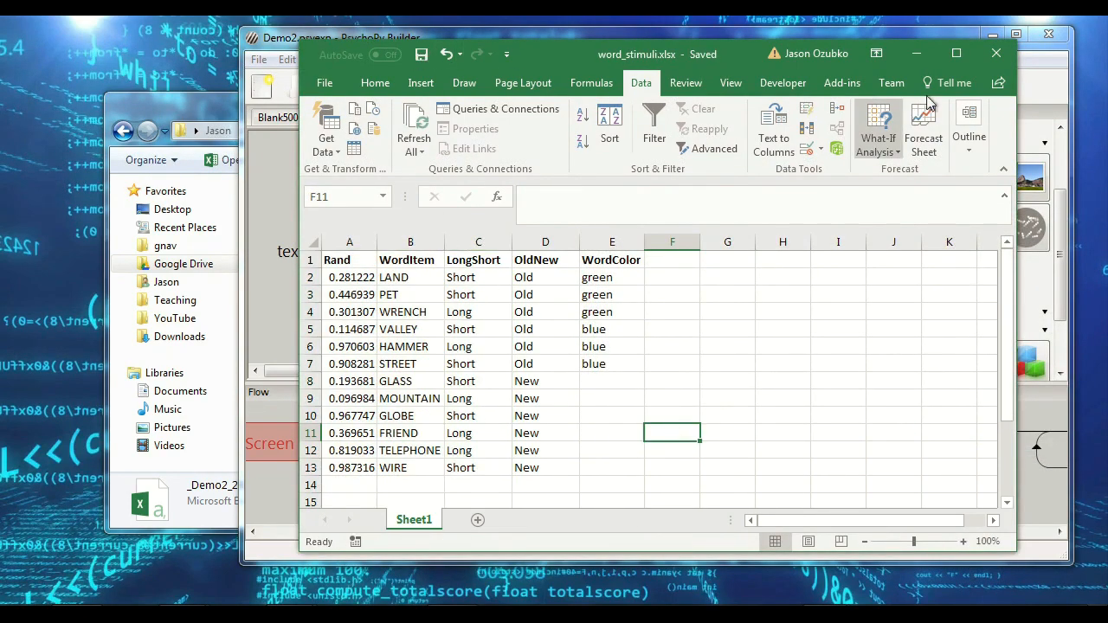
Step: Switch to PsychoPy Builder and start the experiment, then return to the Excel workbook to review the six Old words
left_click(915, 53)
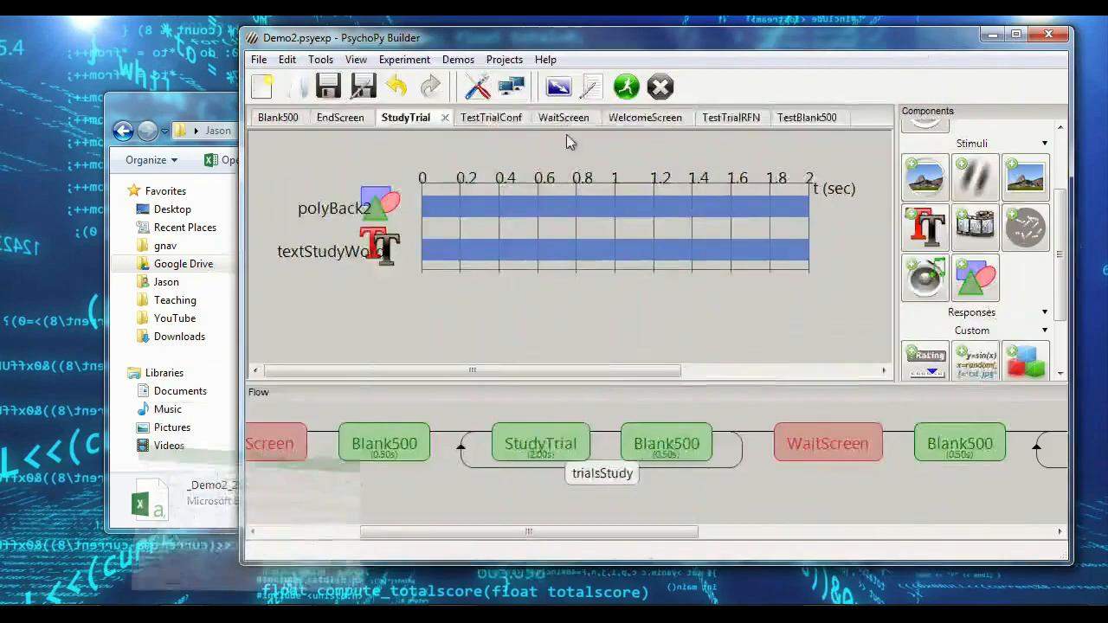
left_click(625, 87)
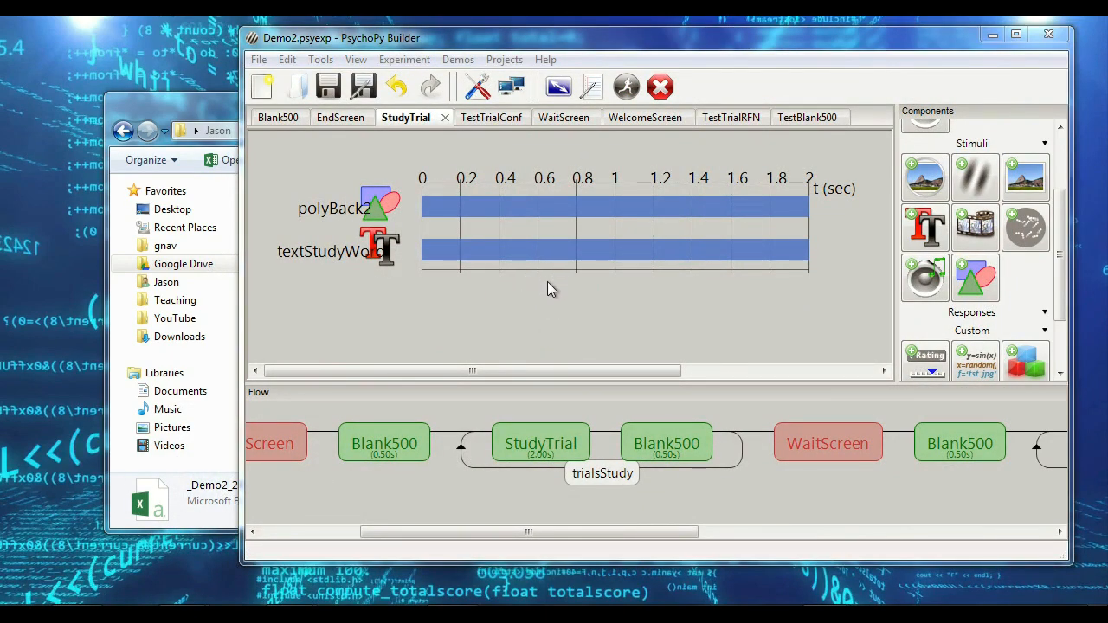
key("alt+Tab")
left_click_drag(426, 277, 408, 360)
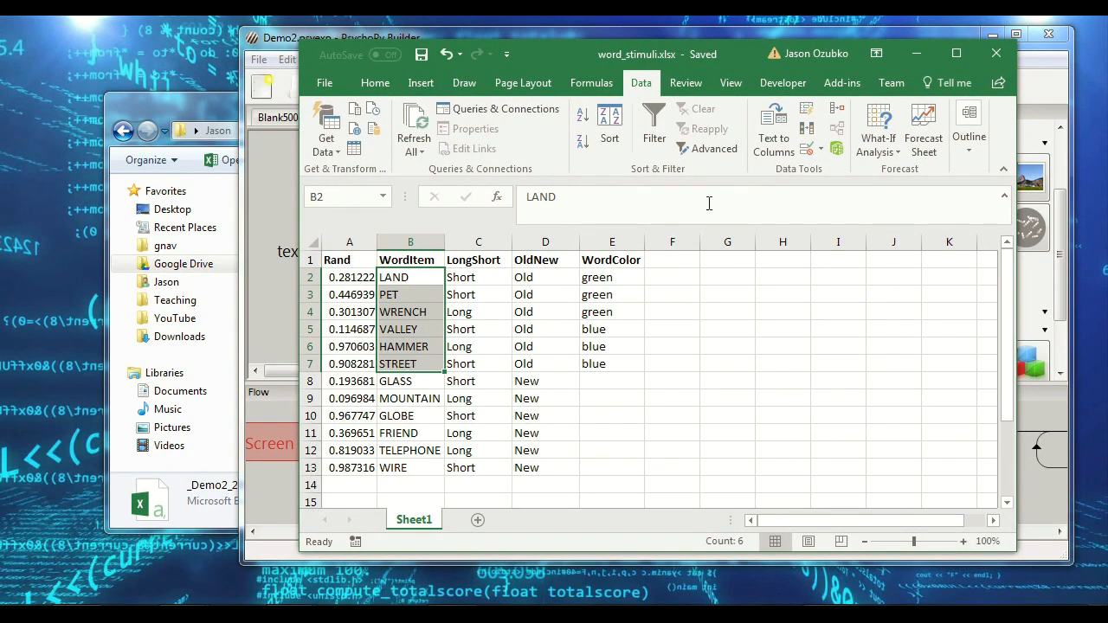
left_click(916, 51)
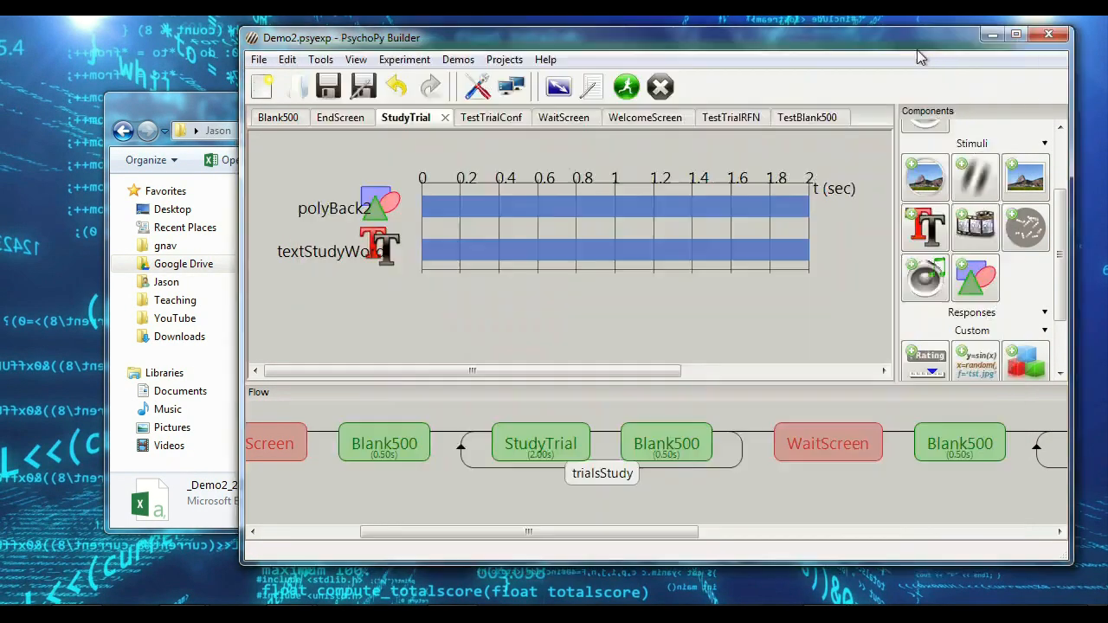
Step: Run the Demo2 experiment, accept the start dialog, pass the welcome screen and watch the colored study words
left_click(628, 90)
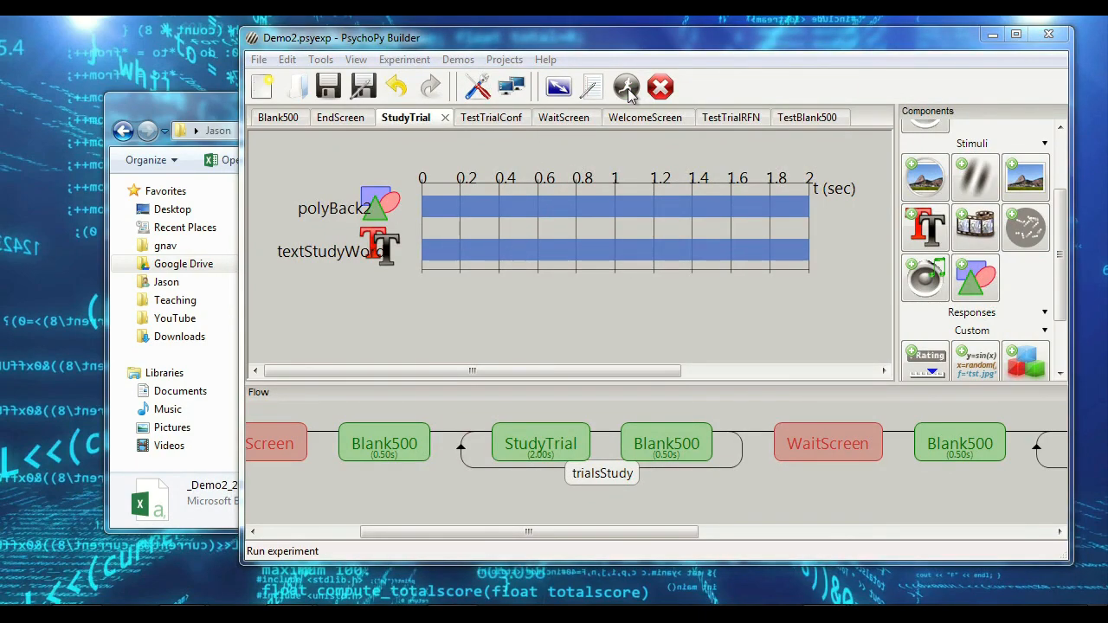
key("Return")
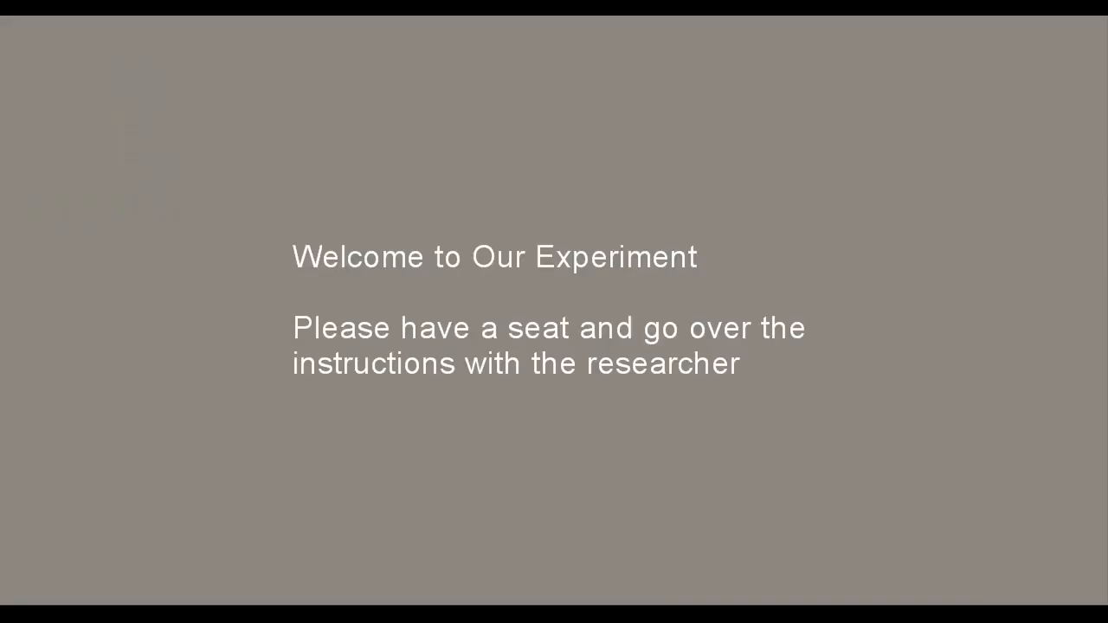
key("space")
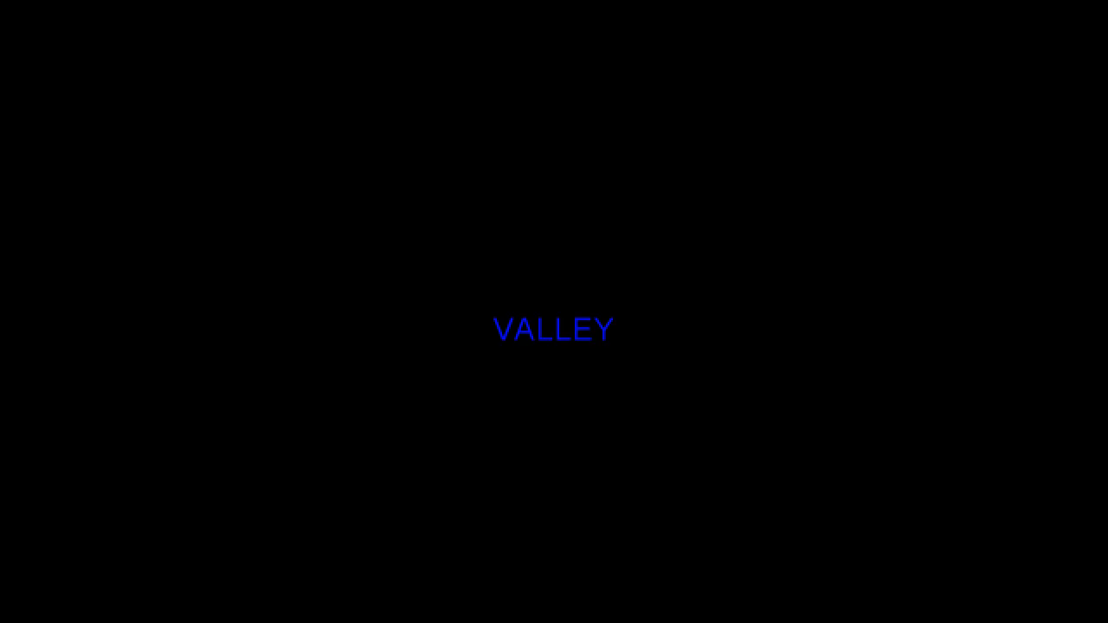
key("Right")
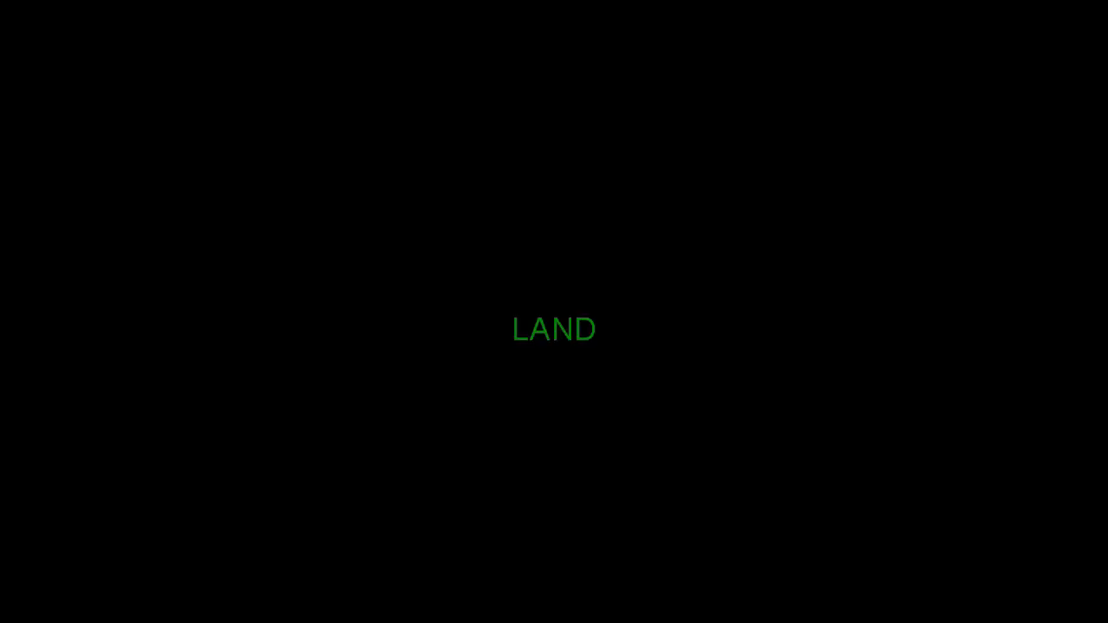
key("Down")
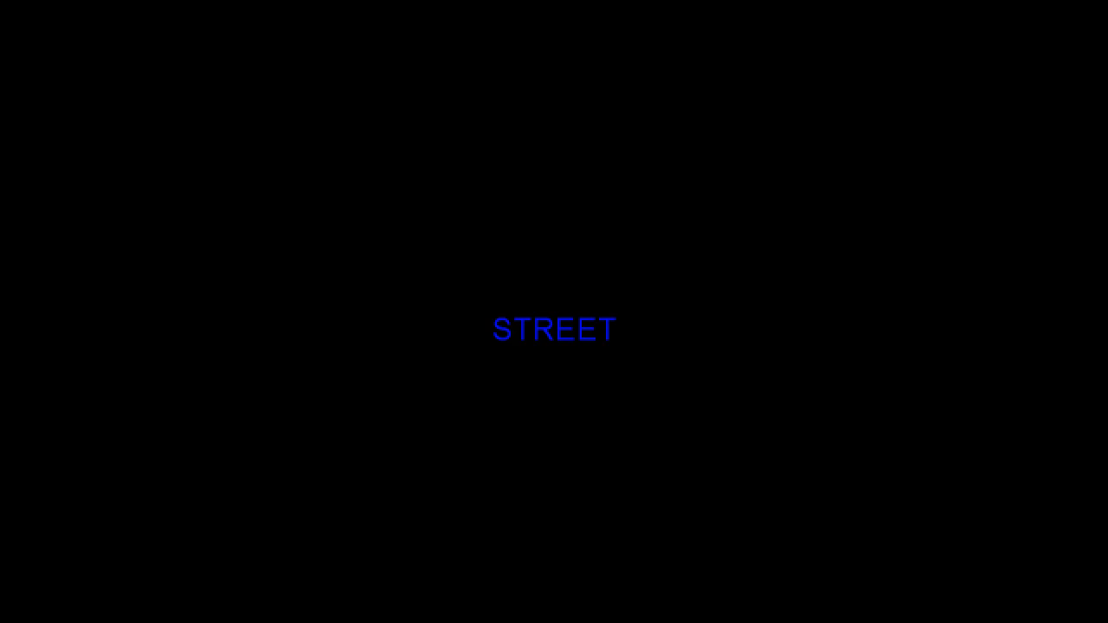